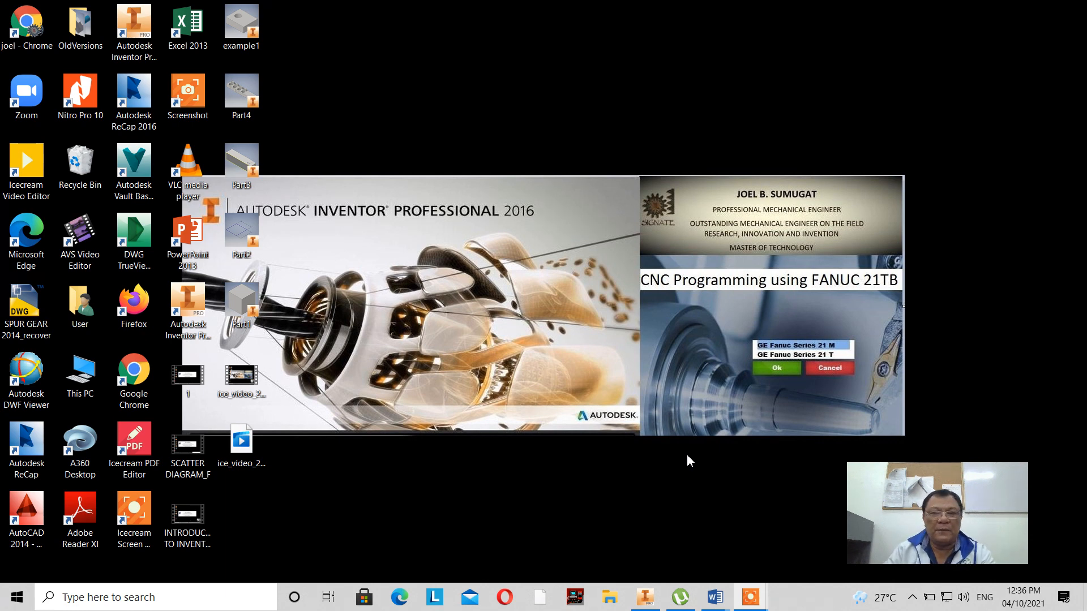
Switch to Word and read the dimensioning outline in Document1.
mouse_move(734, 600)
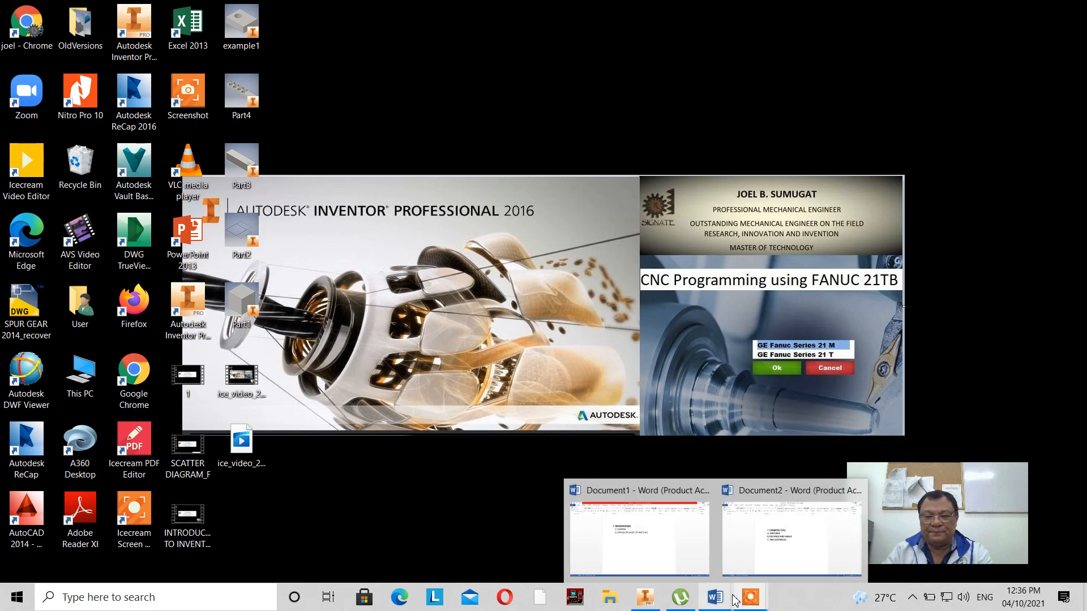
click(672, 552)
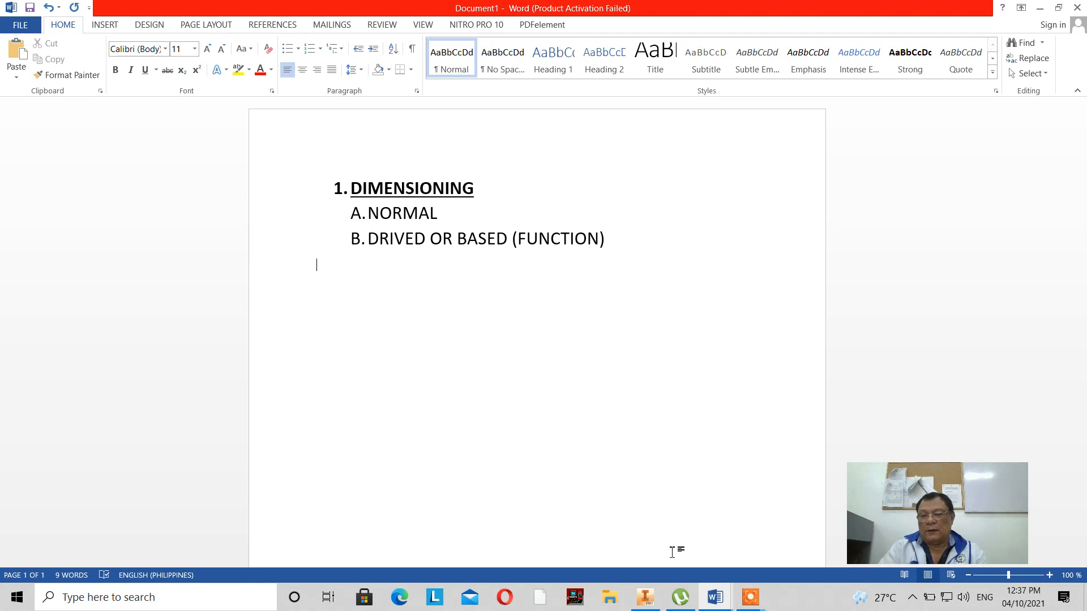
Switch to Autodesk Inventor and create a new part from the metric Standard (mm).ipt template.
click(655, 597)
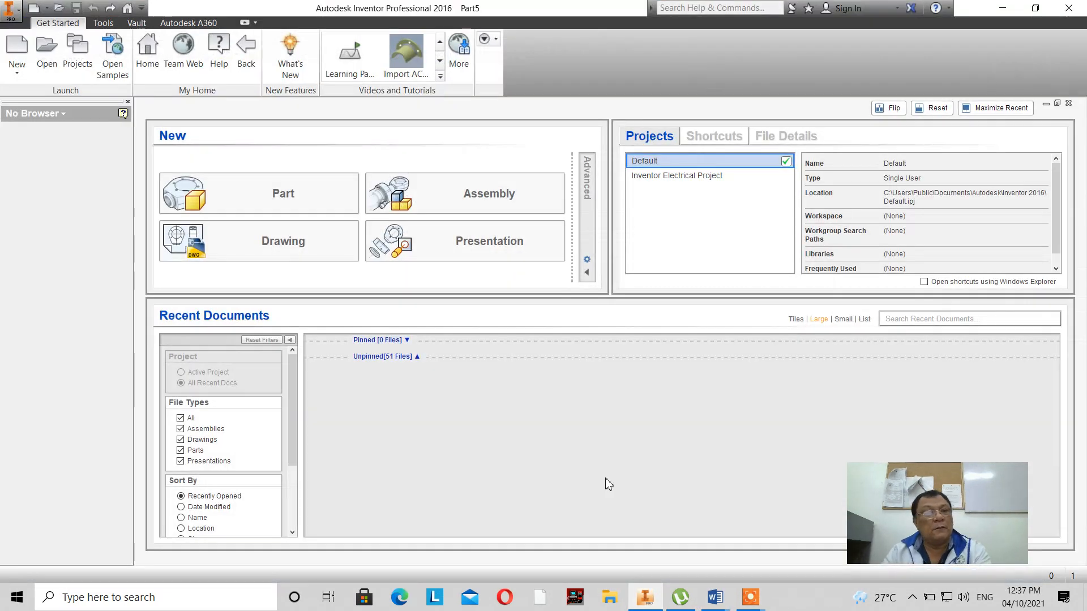
click(12, 23)
click(28, 58)
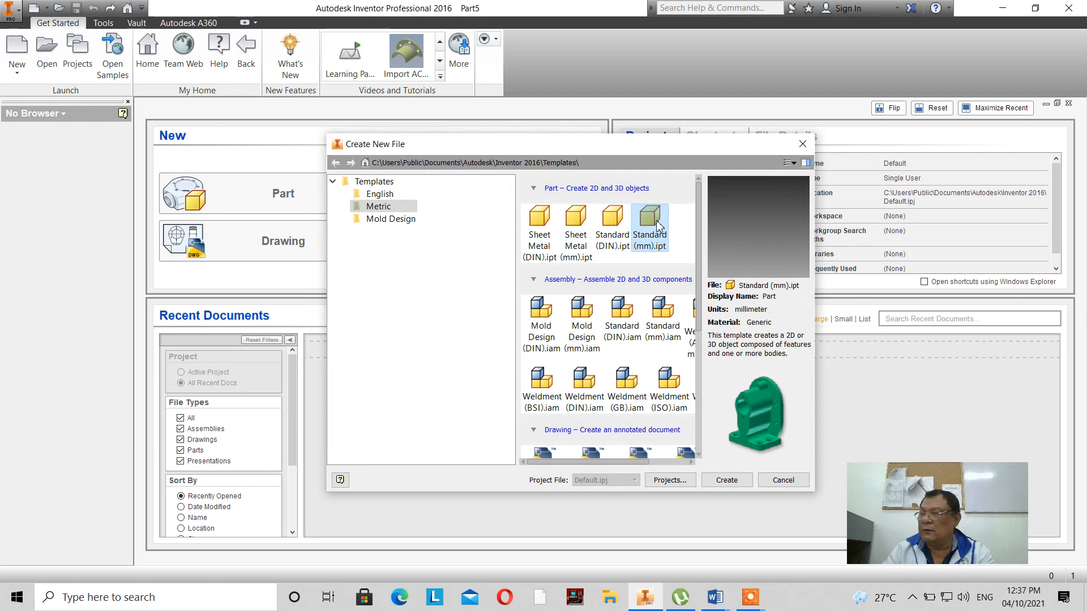
click(722, 482)
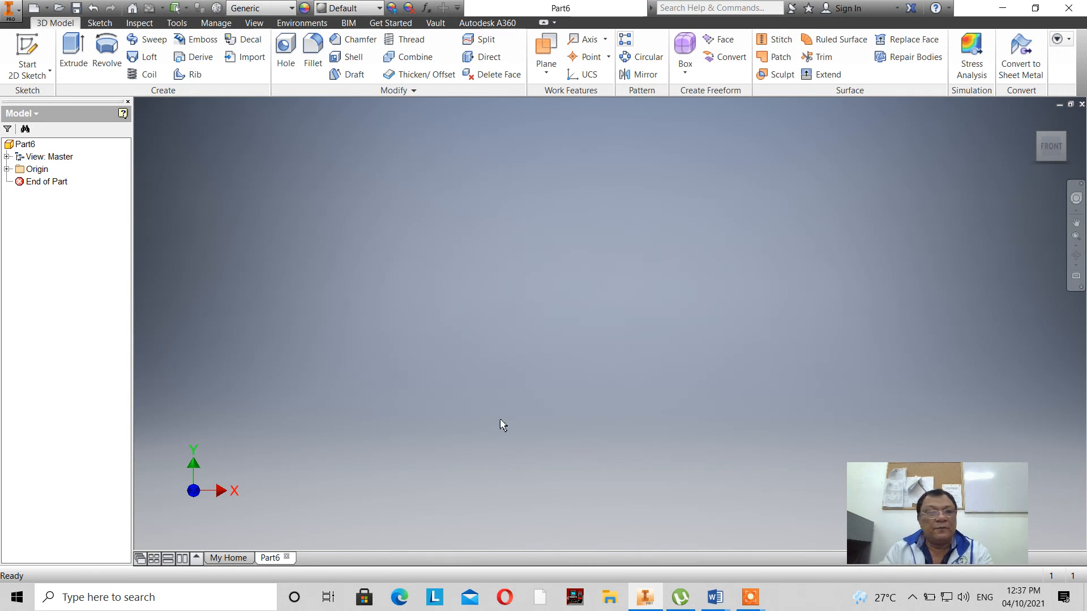
click(12, 10)
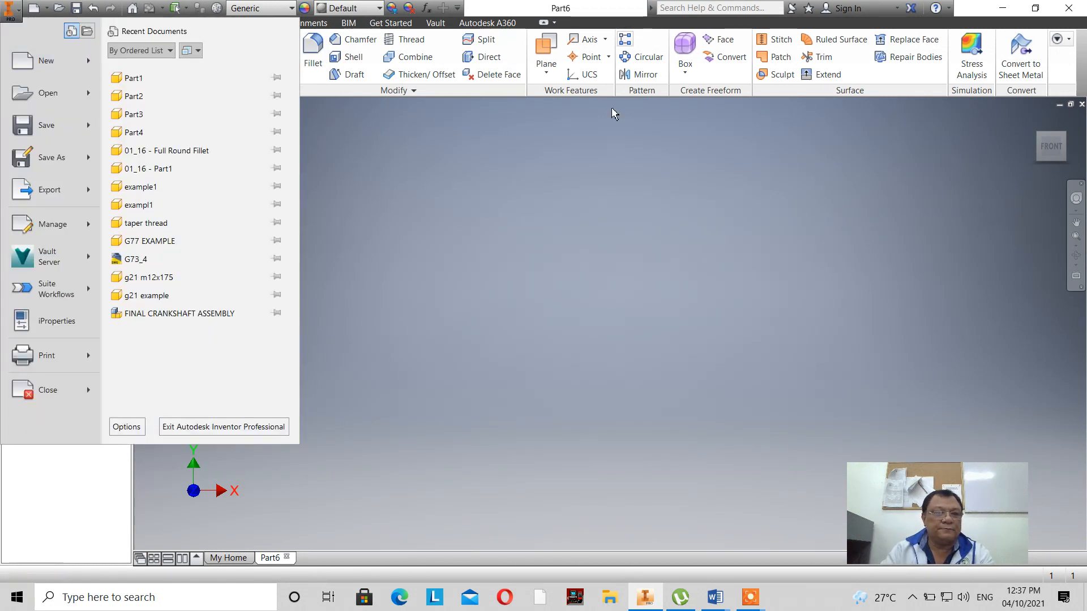
click(12, 10)
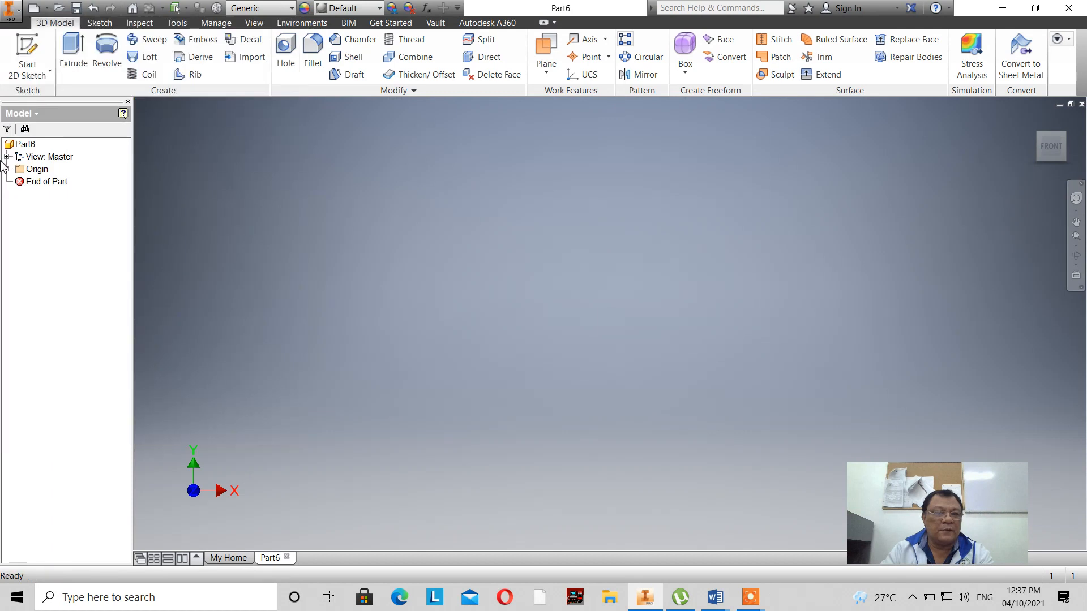
Start a 2D sketch on the XY origin plane.
click(28, 52)
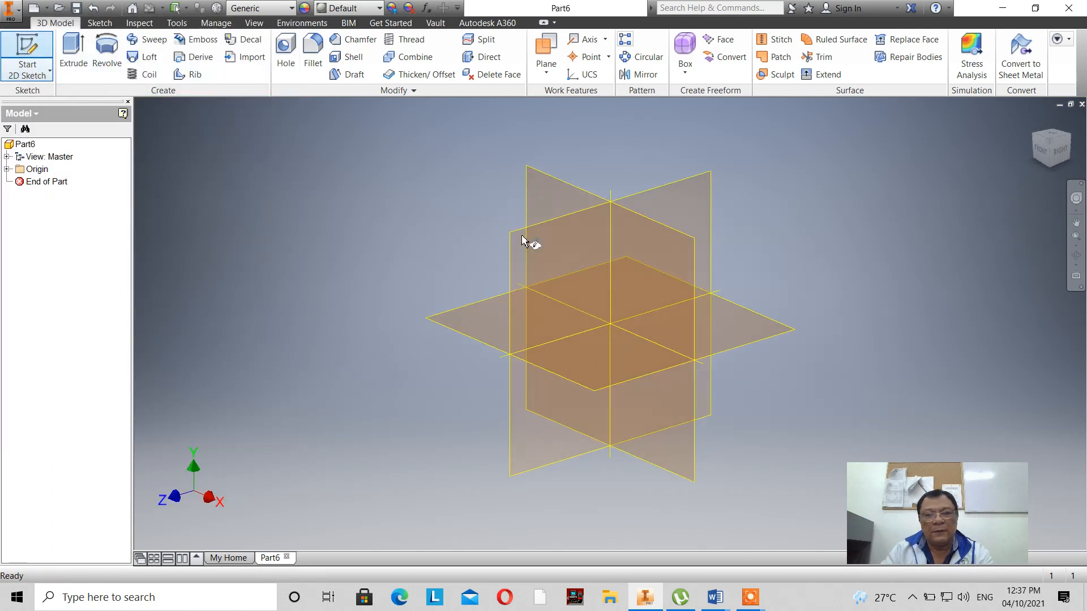
click(651, 311)
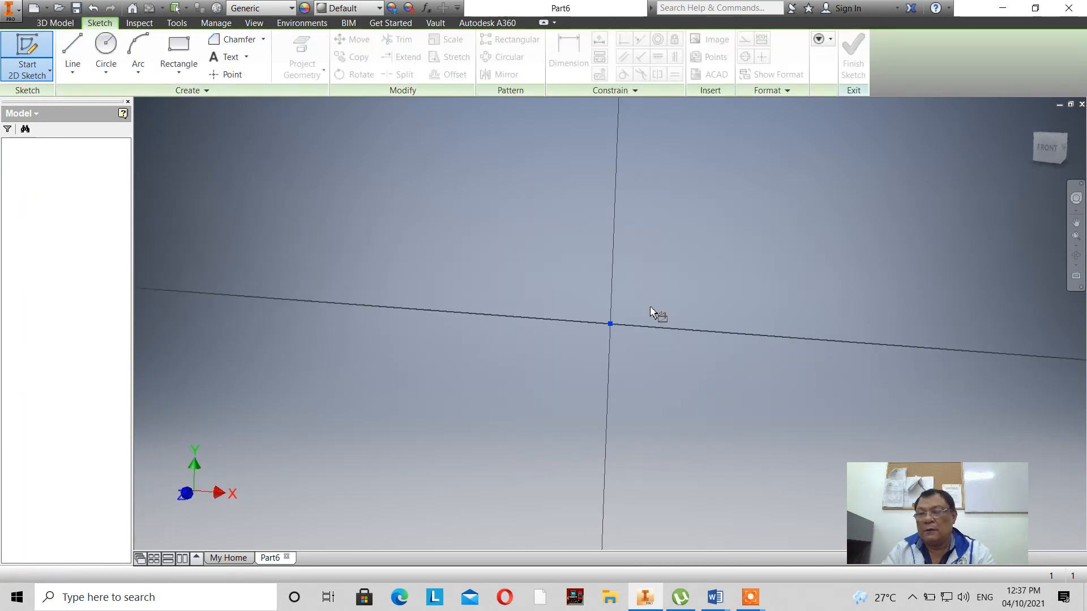
Draw a horizontal line about 24 mm long from the origin along the positive X axis.
click(1077, 222)
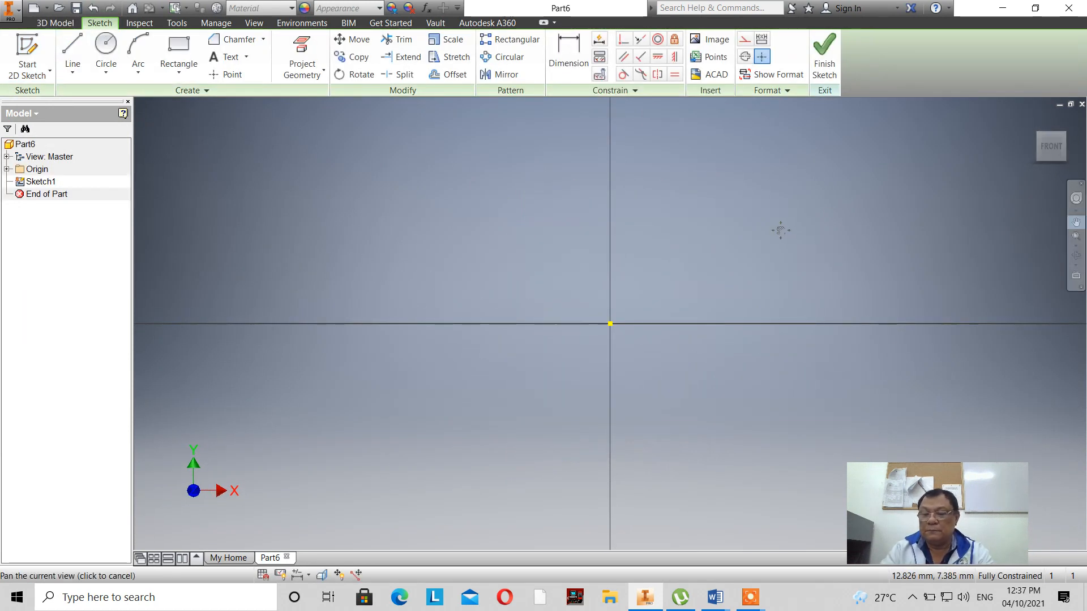
mouse_move(726, 238)
mouse_down()
mouse_move(447, 330)
mouse_move(453, 294)
mouse_up()
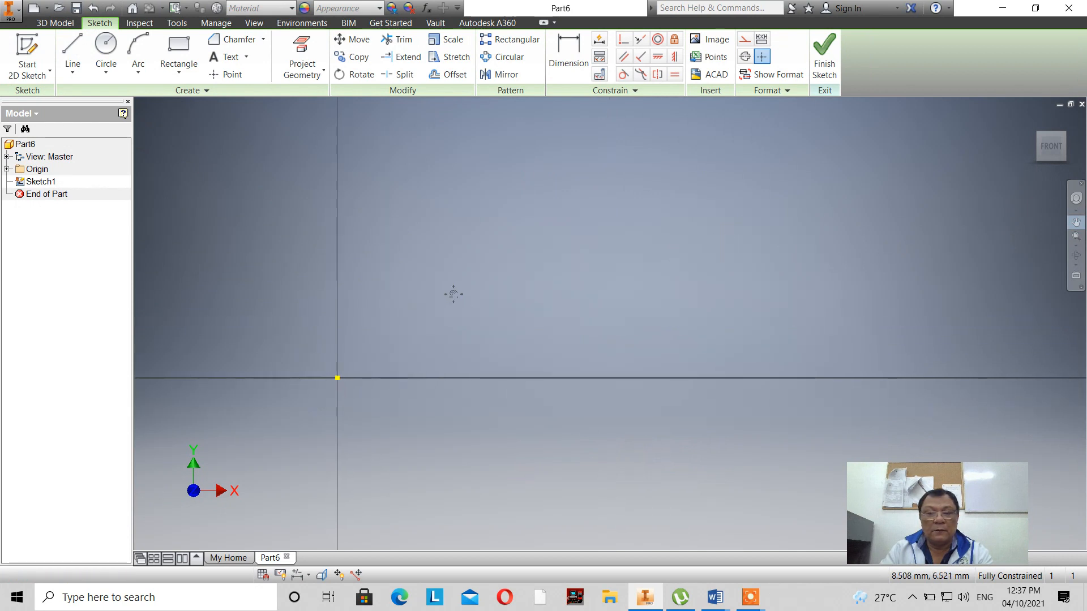
right_click(456, 288)
click(501, 286)
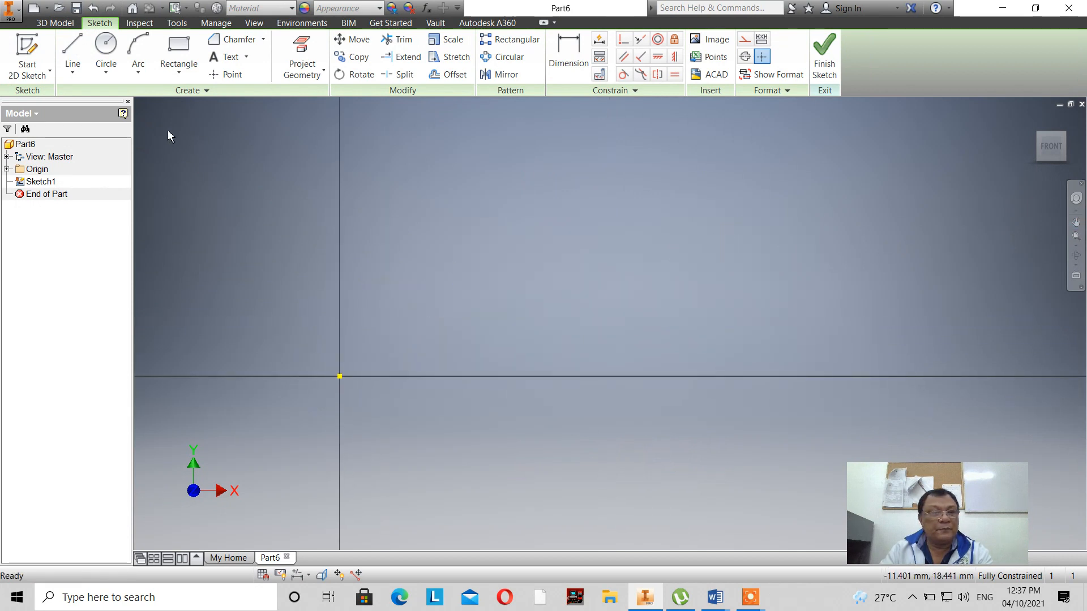
click(72, 50)
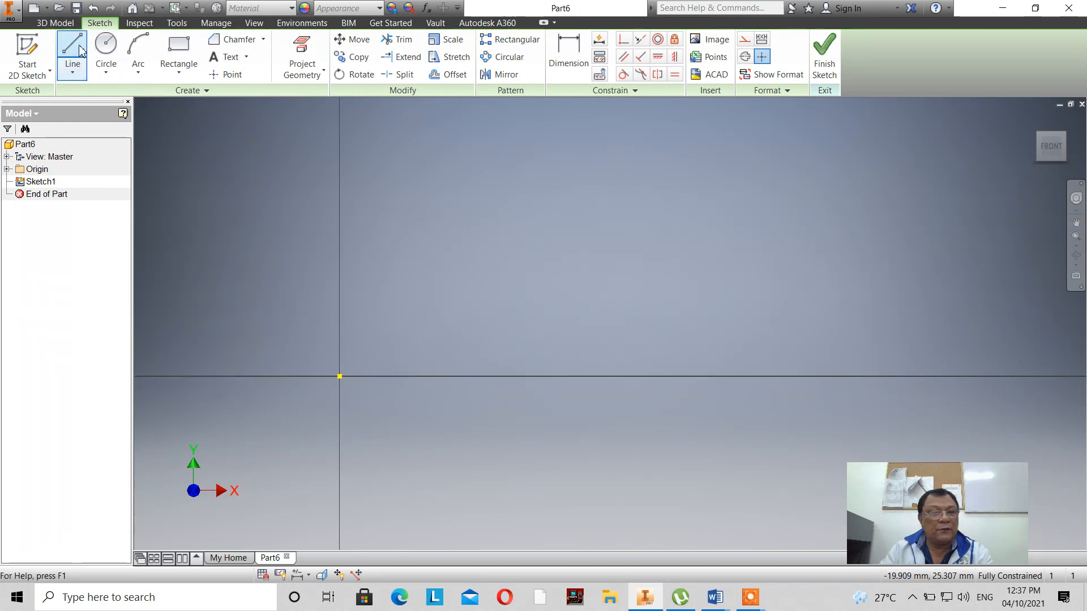
click(340, 375)
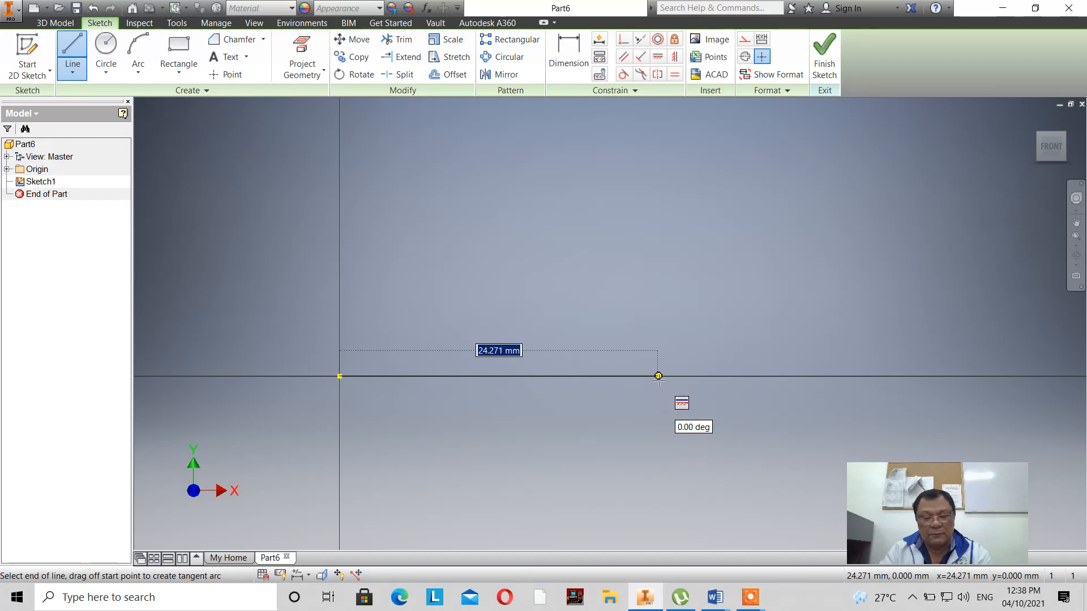
text(50)
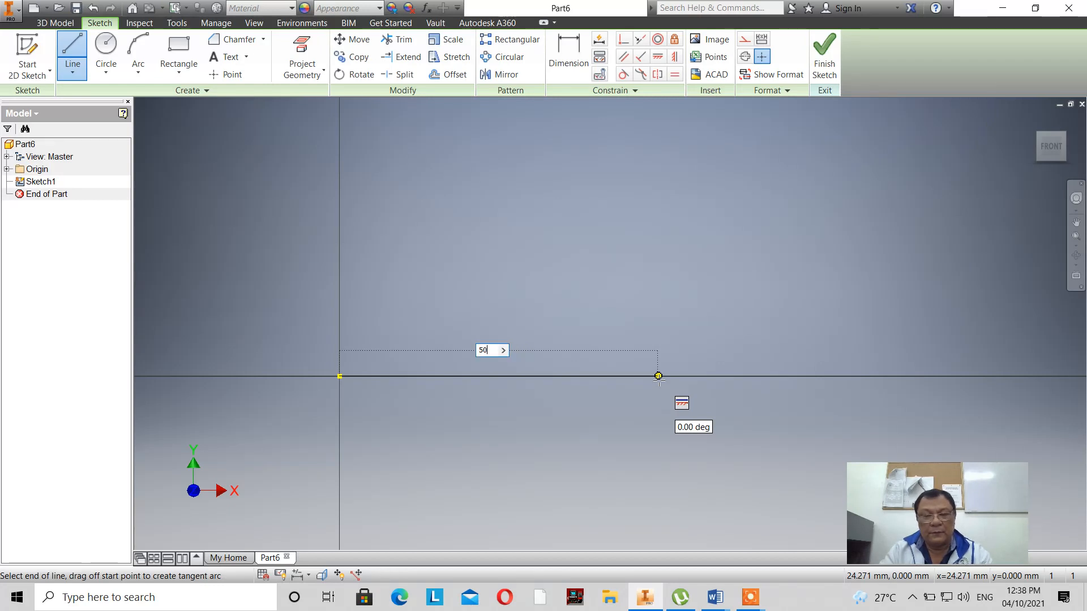
click(658, 377)
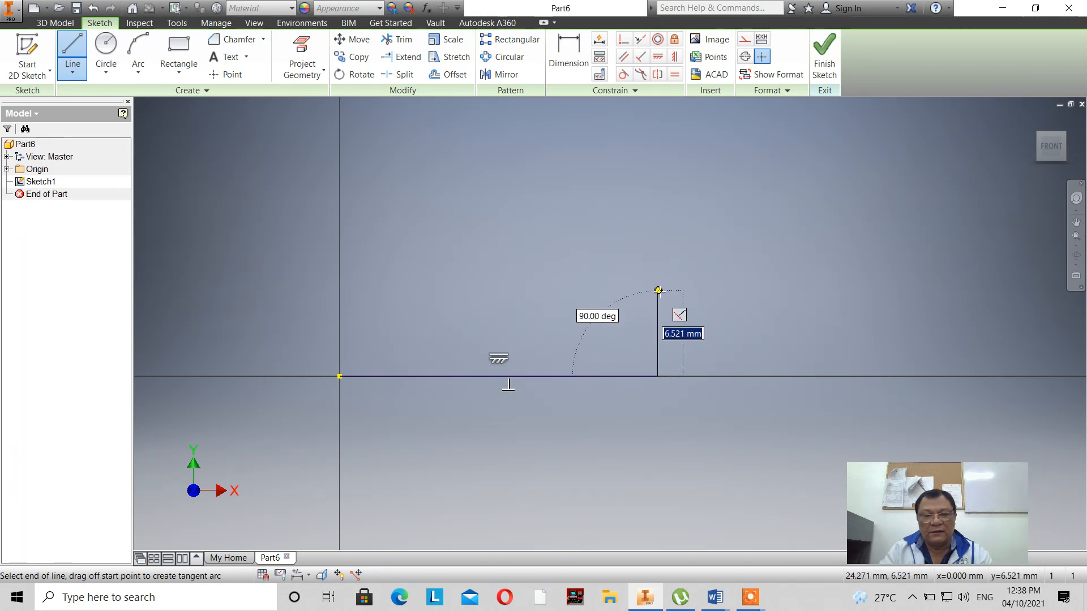
Close the profile with a right edge about 6.5 mm high, a sloped corner, a top edge about 17 mm long and a left edge.
click(659, 290)
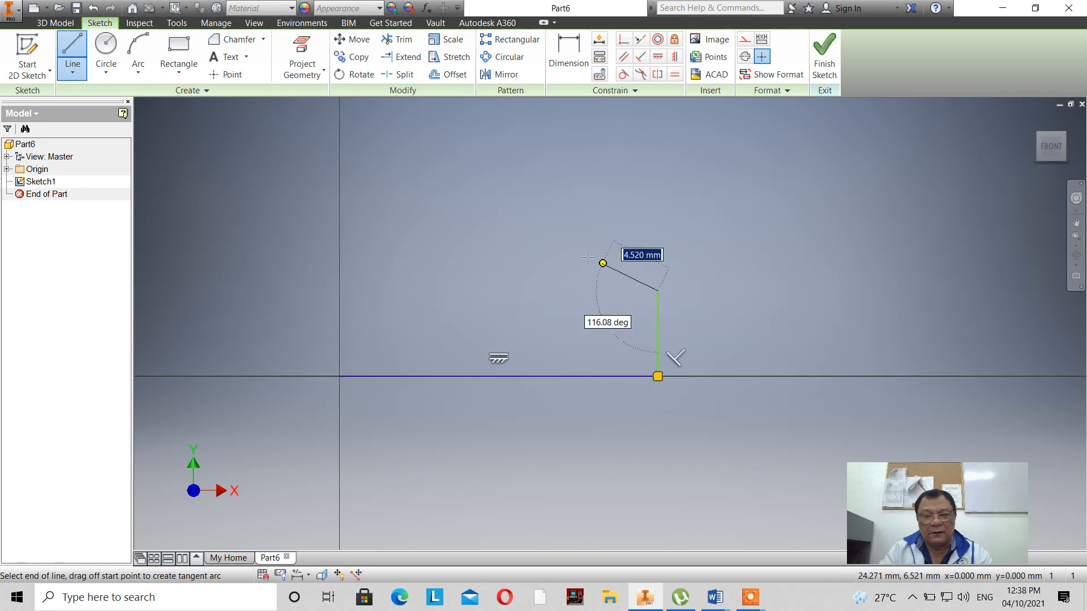
click(563, 242)
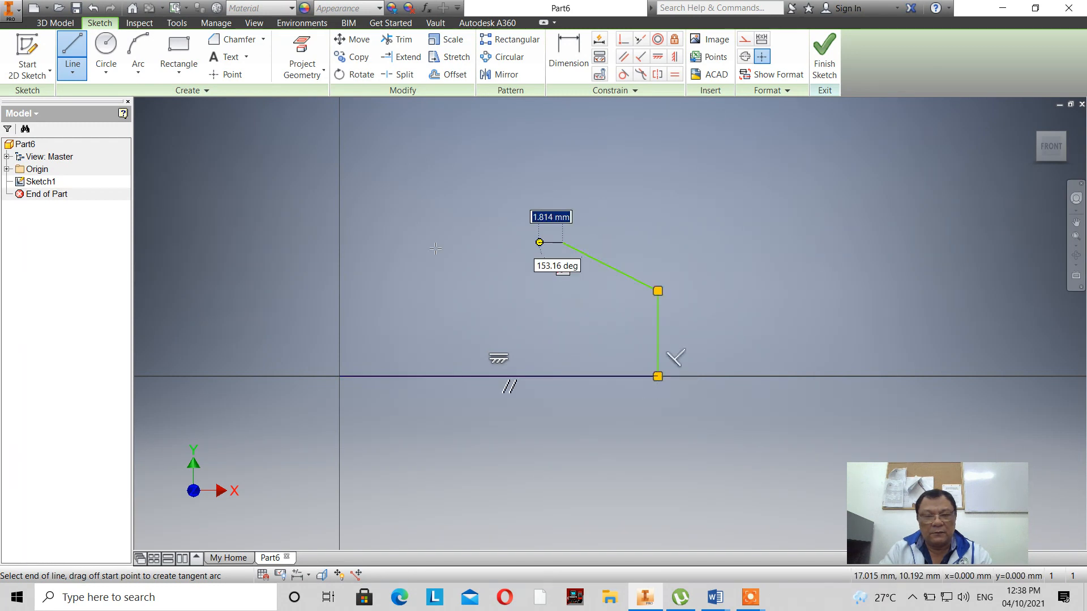
click(341, 242)
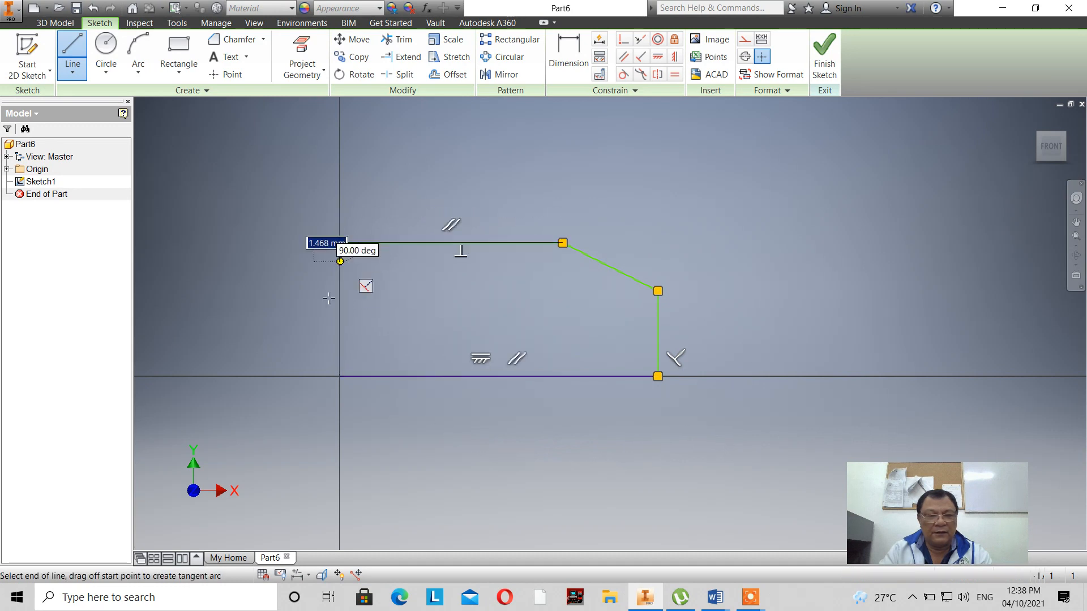
click(336, 376)
right_click(392, 417)
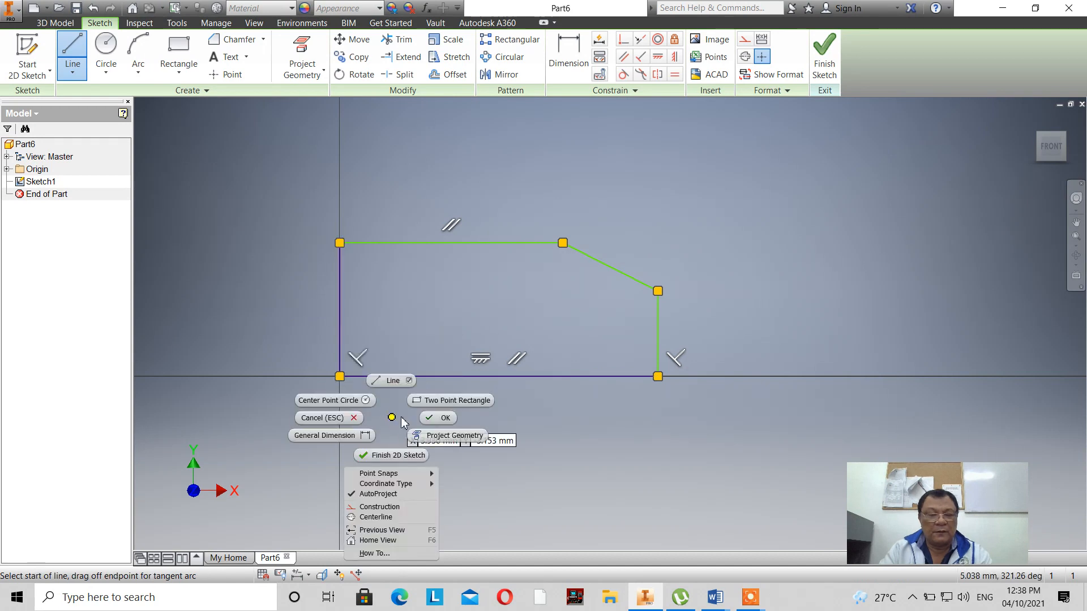
click(439, 418)
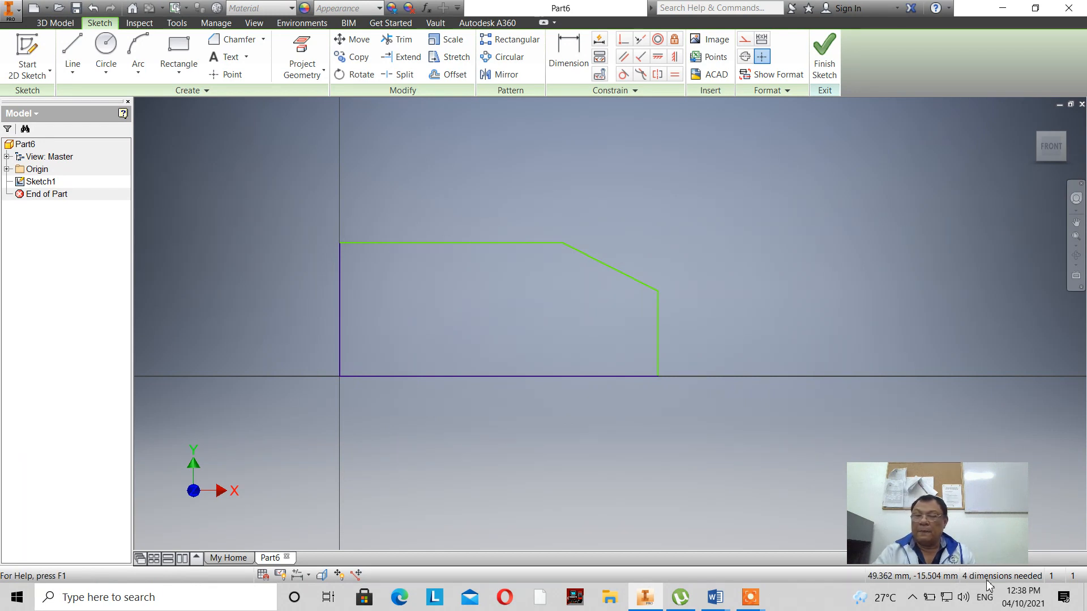
Dimension the profile's bottom edge and set its length to 50 mm.
click(568, 59)
click(514, 380)
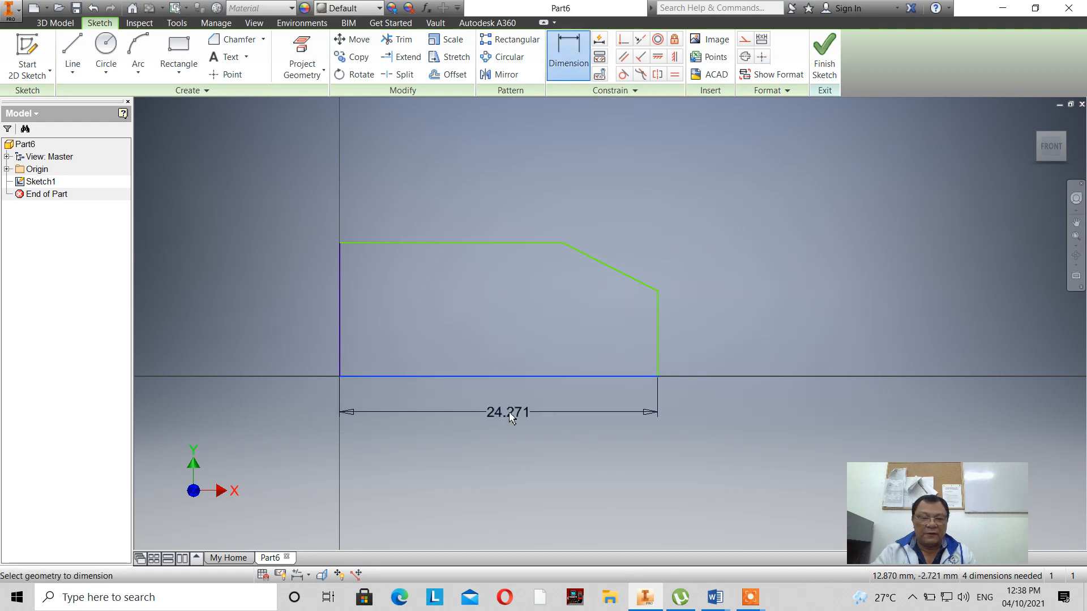
click(508, 418)
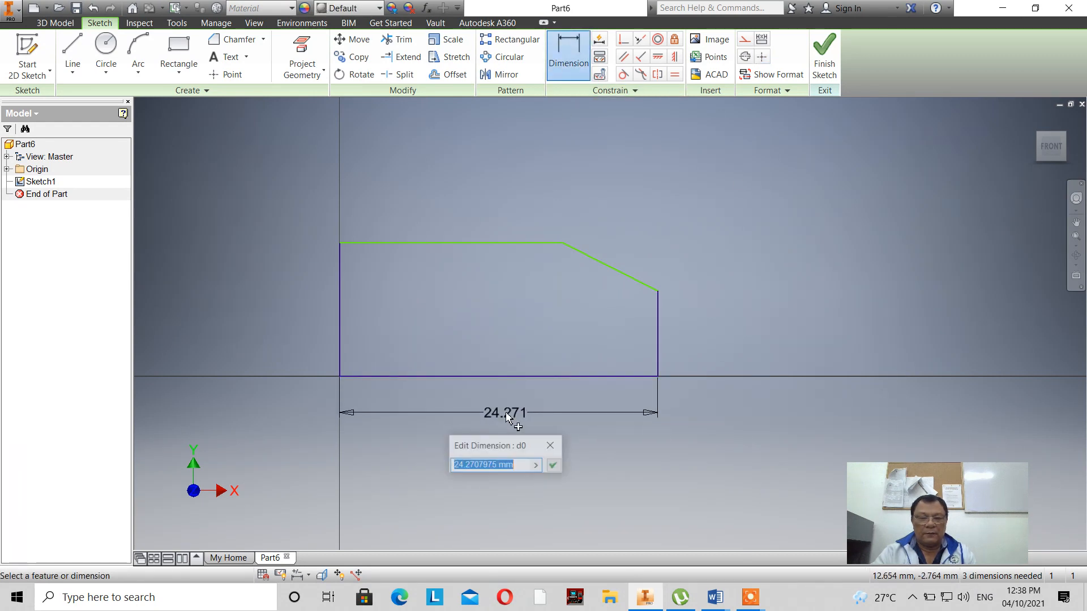
text(50)
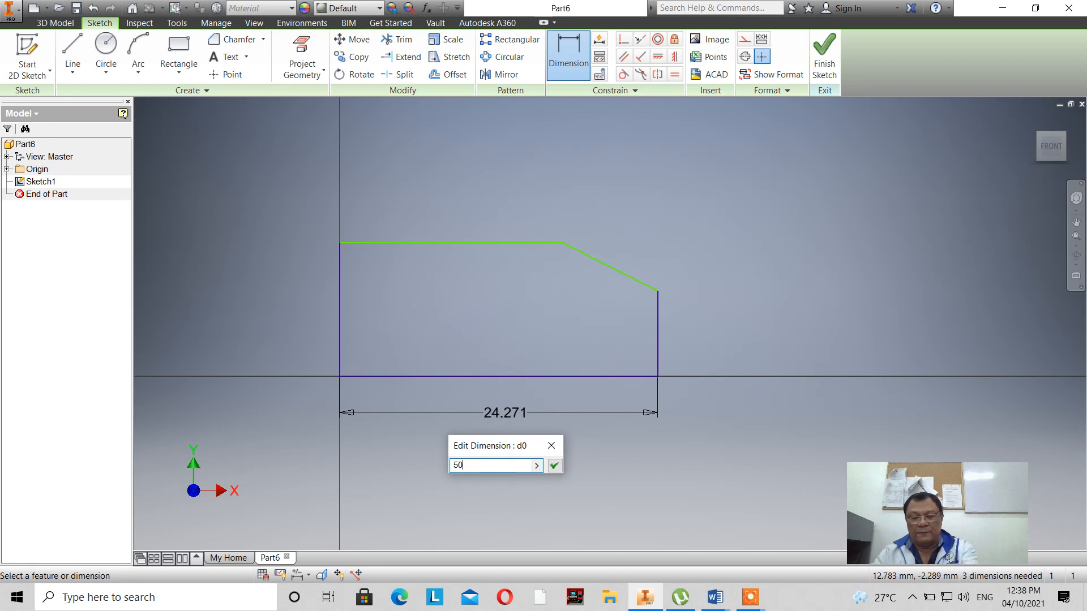
key(Return)
Dimension the profile's left vertical edge and set its height to 25 mm.
scroll(471, 364, down, 3)
scroll(471, 364, up, 2)
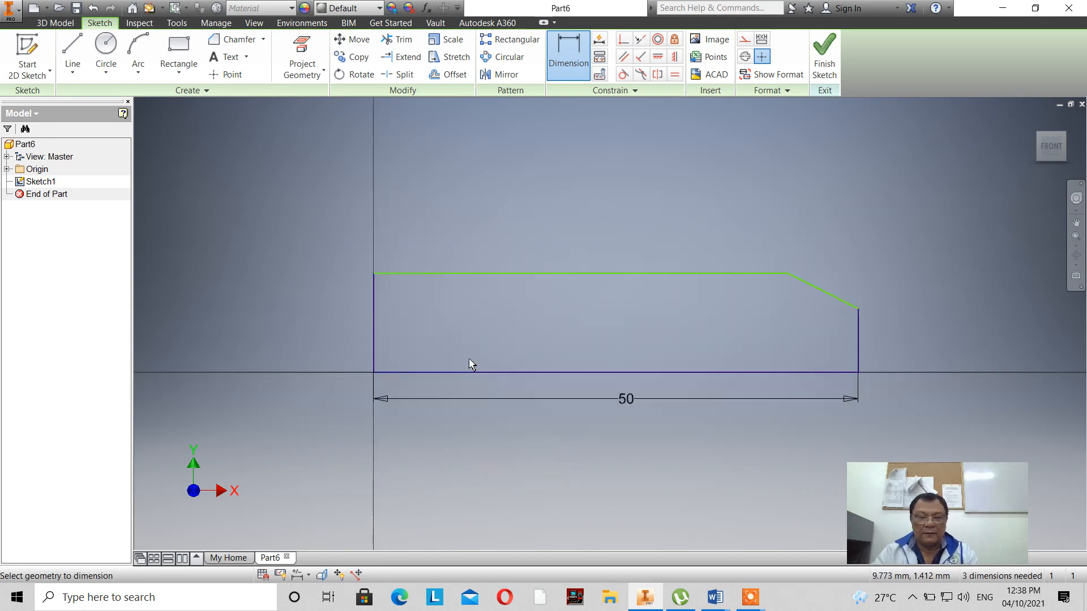
click(373, 321)
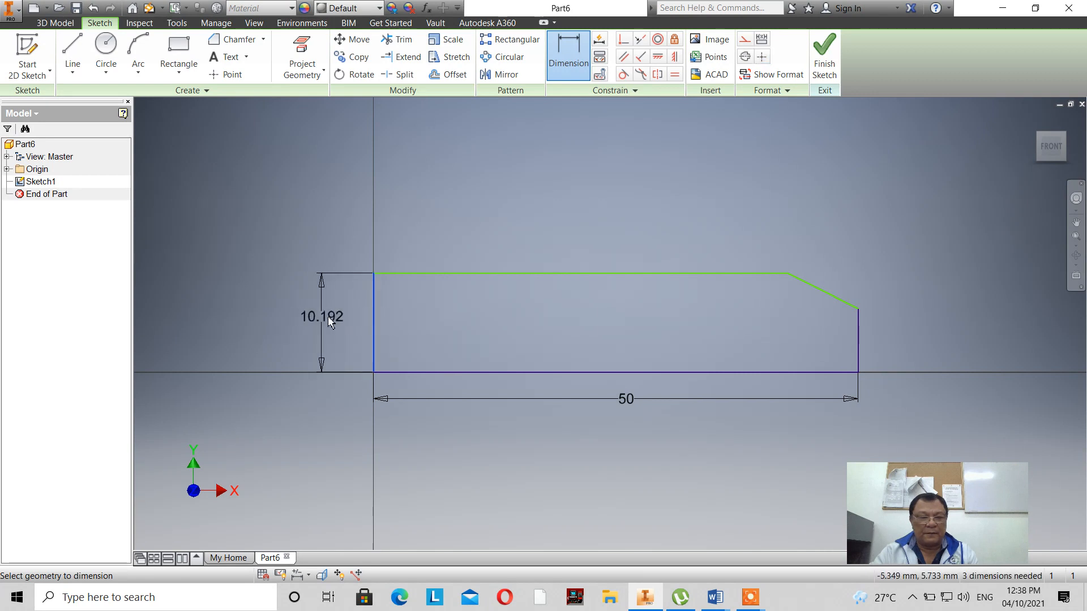
click(334, 321)
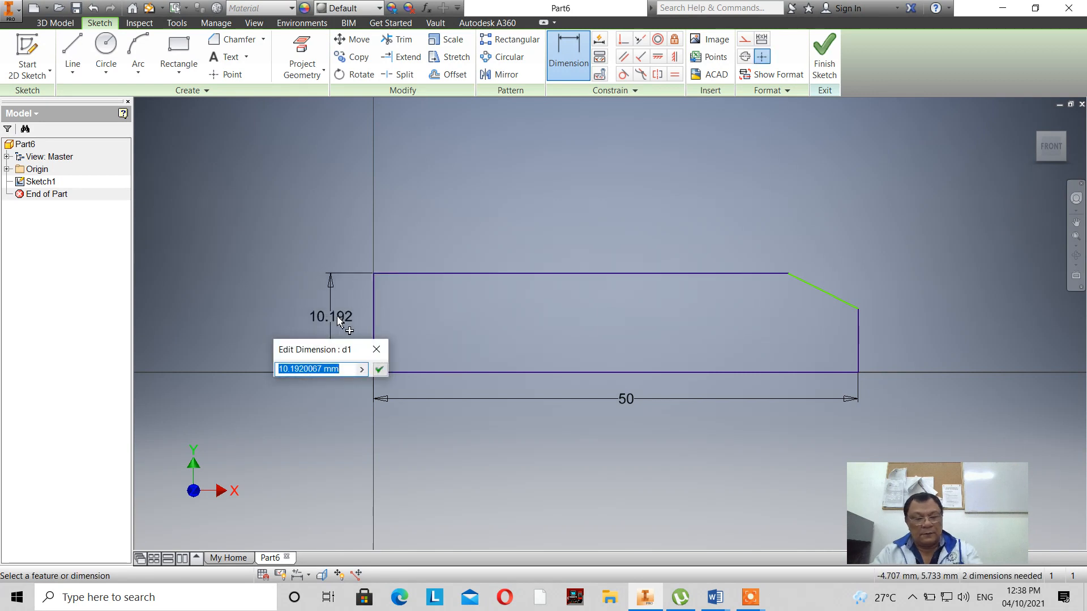
text(25)
key(Return)
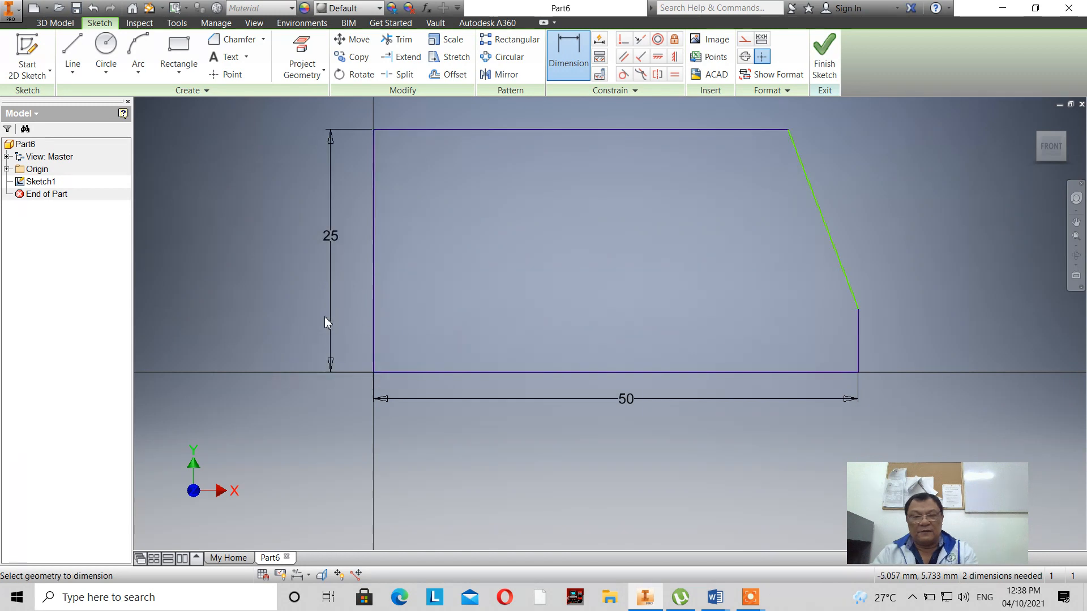
Add an angular dimension between the top edge and the sloped edge and set it to 75 degrees.
scroll(628, 330, down, 1)
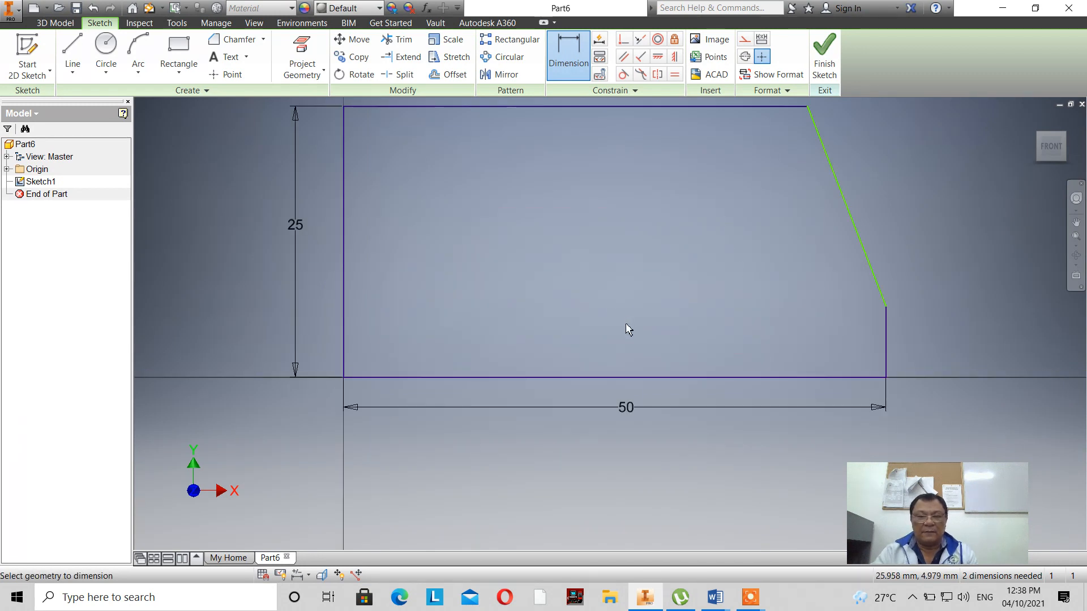
scroll(629, 340, up, 3)
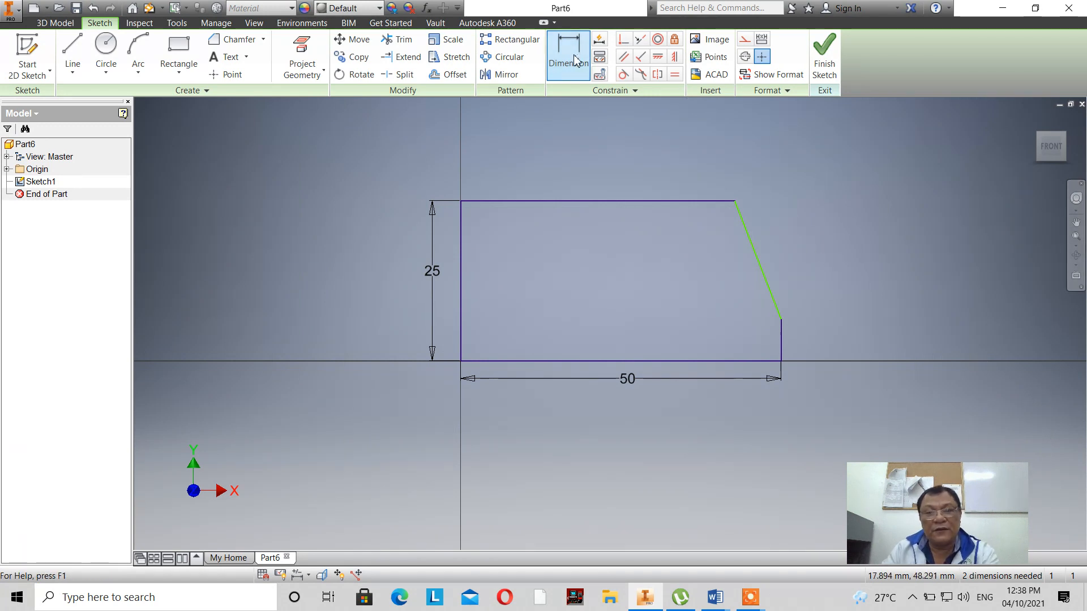
click(706, 203)
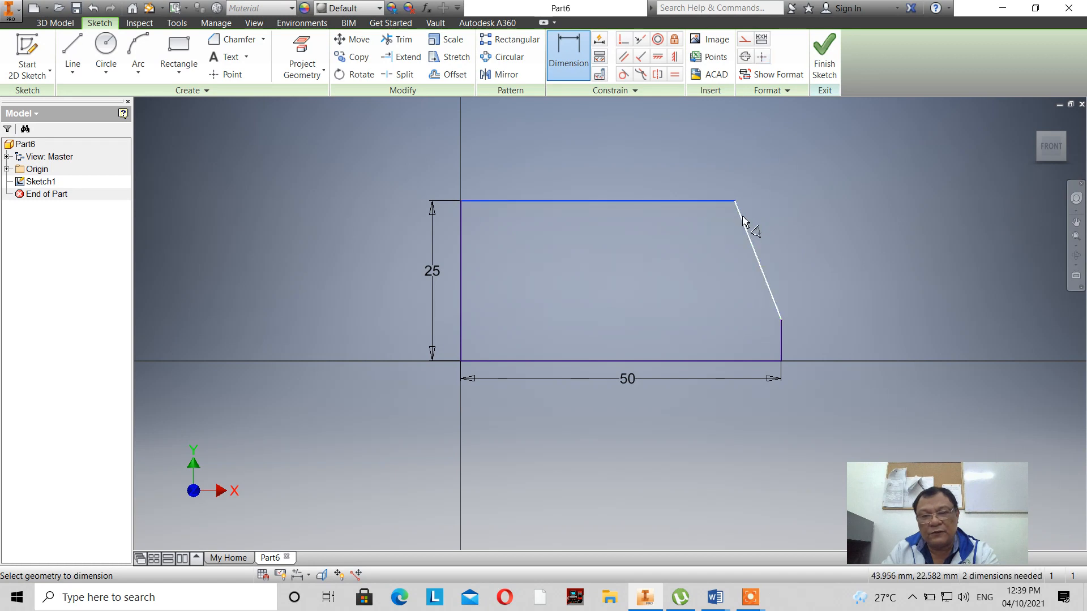
click(745, 223)
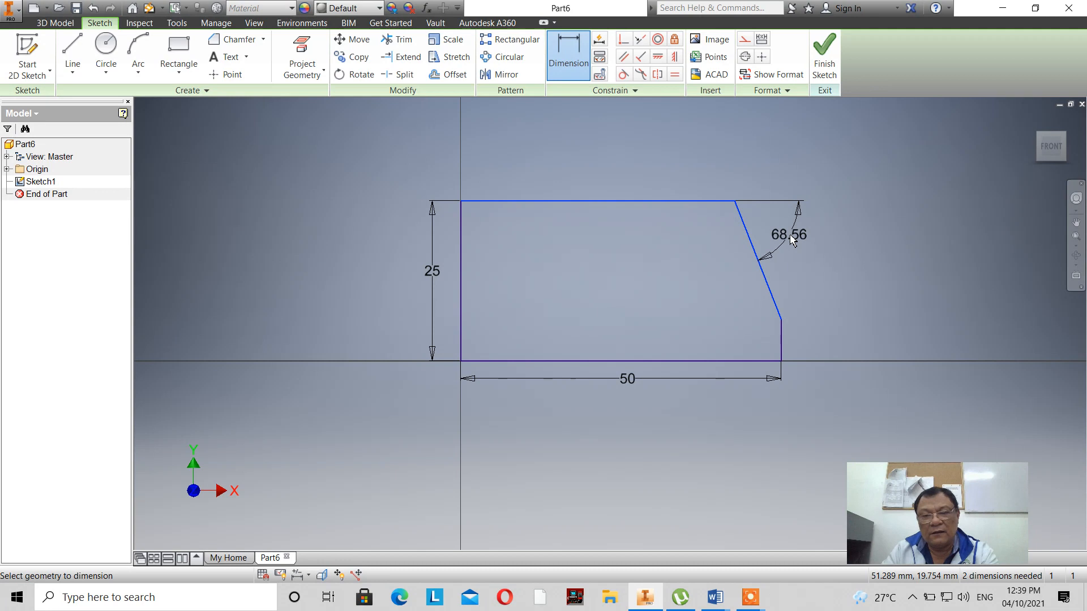
click(791, 239)
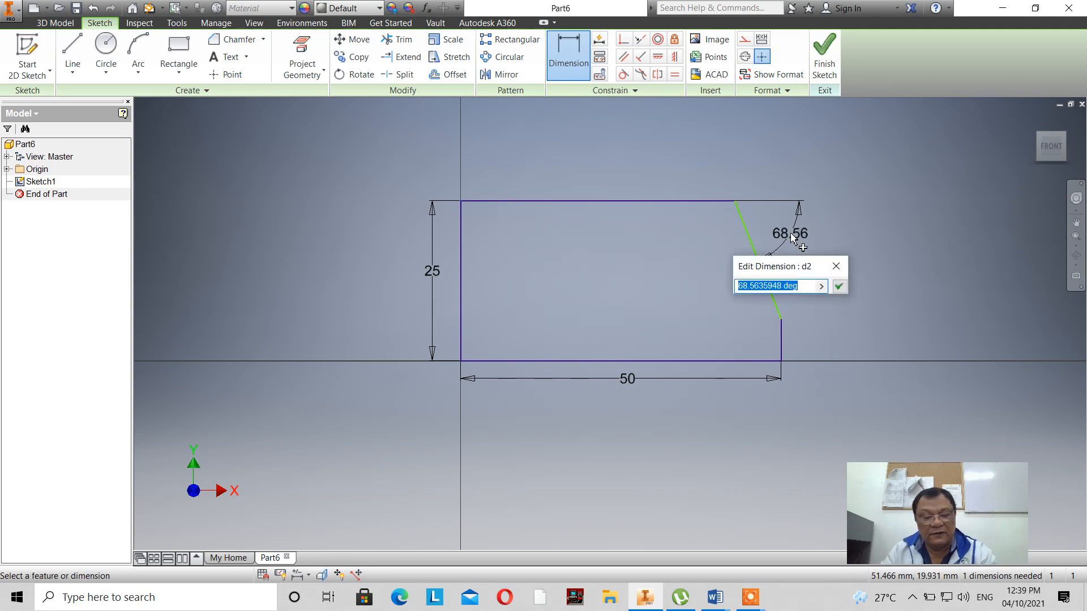
text(75)
key(Return)
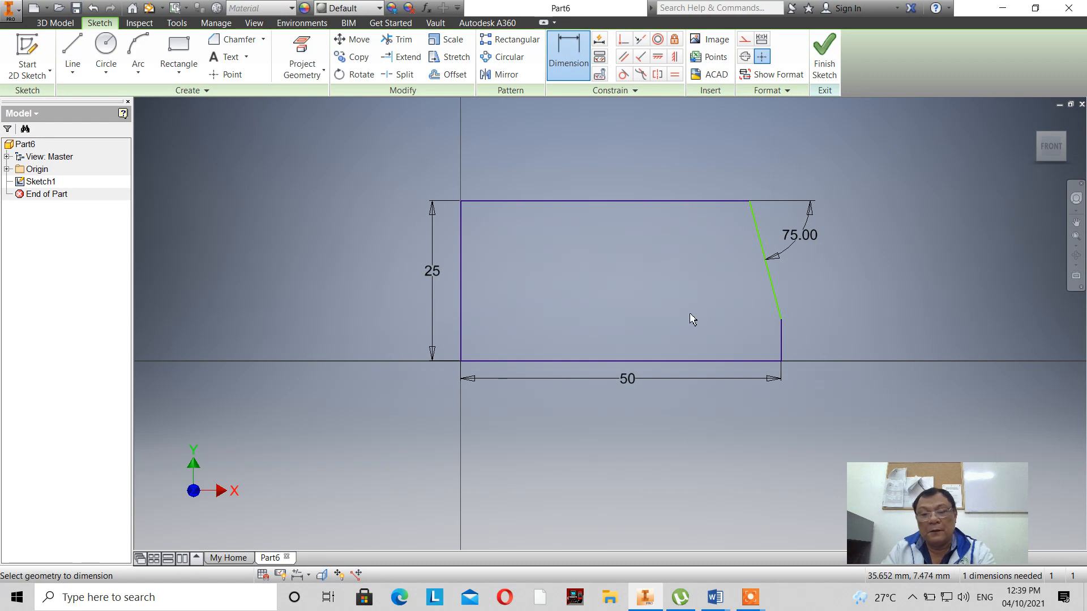
Dimension the vertical distance from the top edge to the lower end of the sloped edge and set it to 15 mm.
click(729, 205)
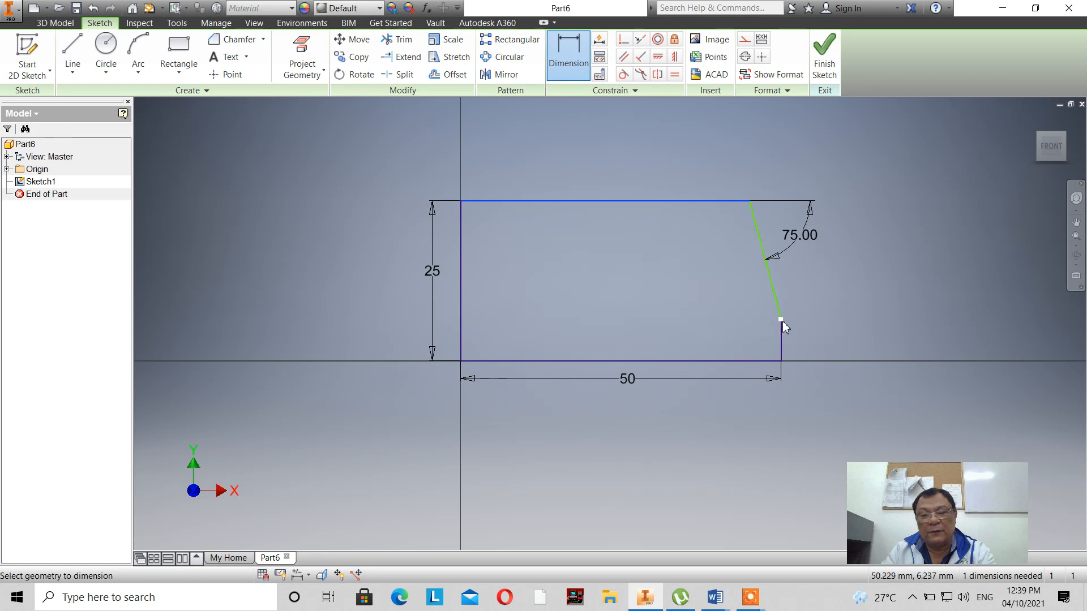
click(781, 320)
click(864, 313)
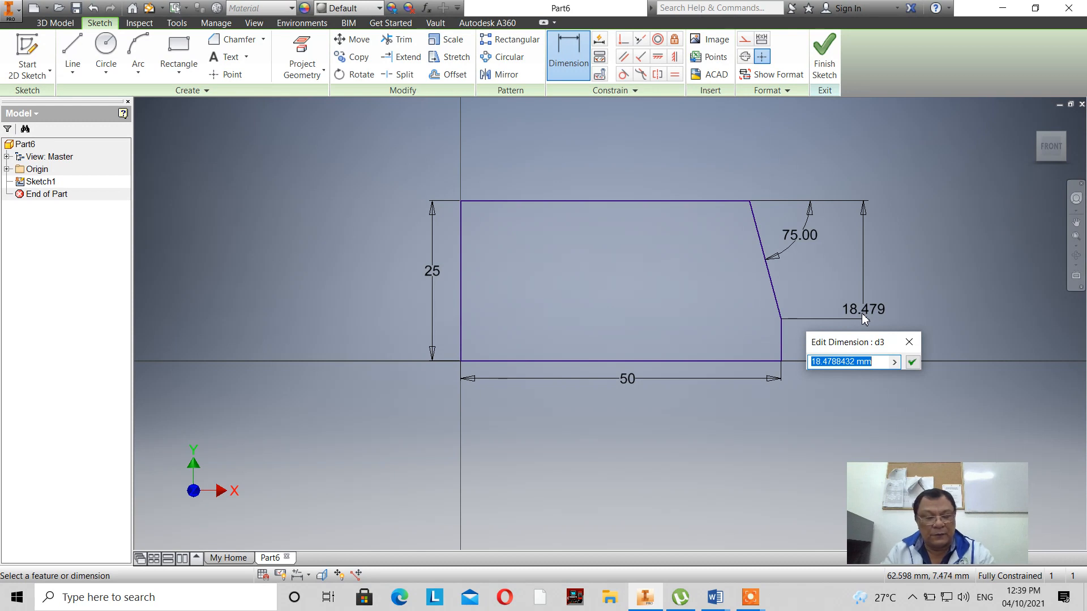
text(15)
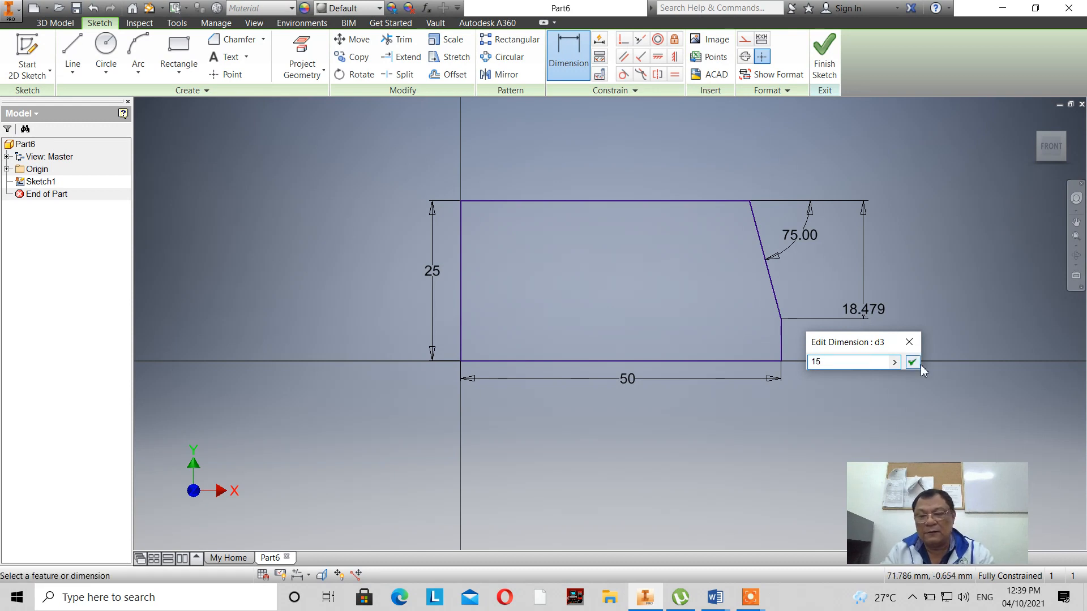
click(912, 362)
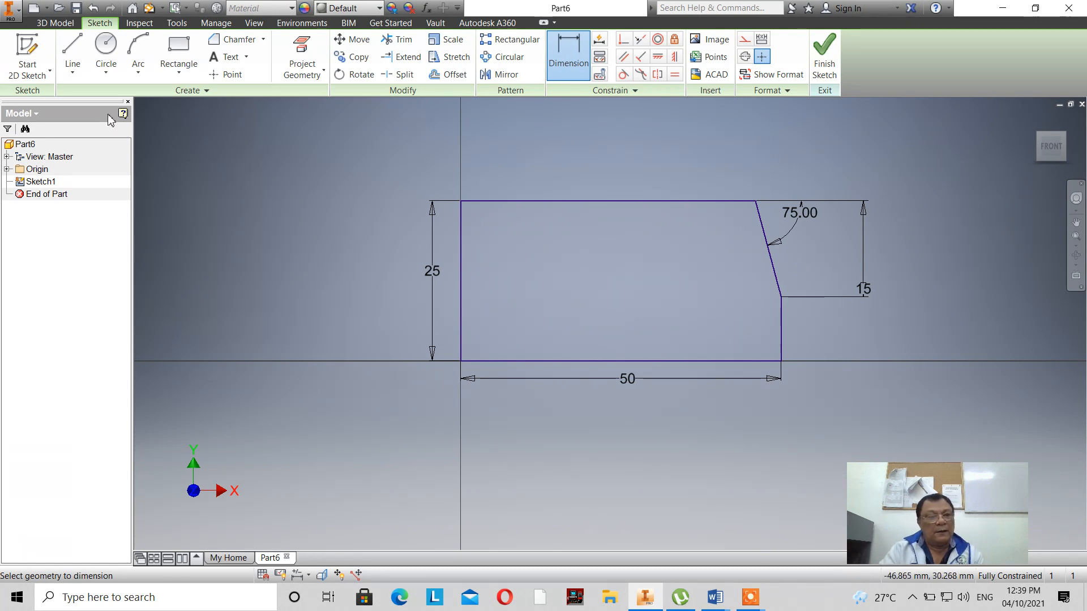
Draw a 10 mm diameter circle in the left half of the profile and delete its diameter dimension.
click(105, 51)
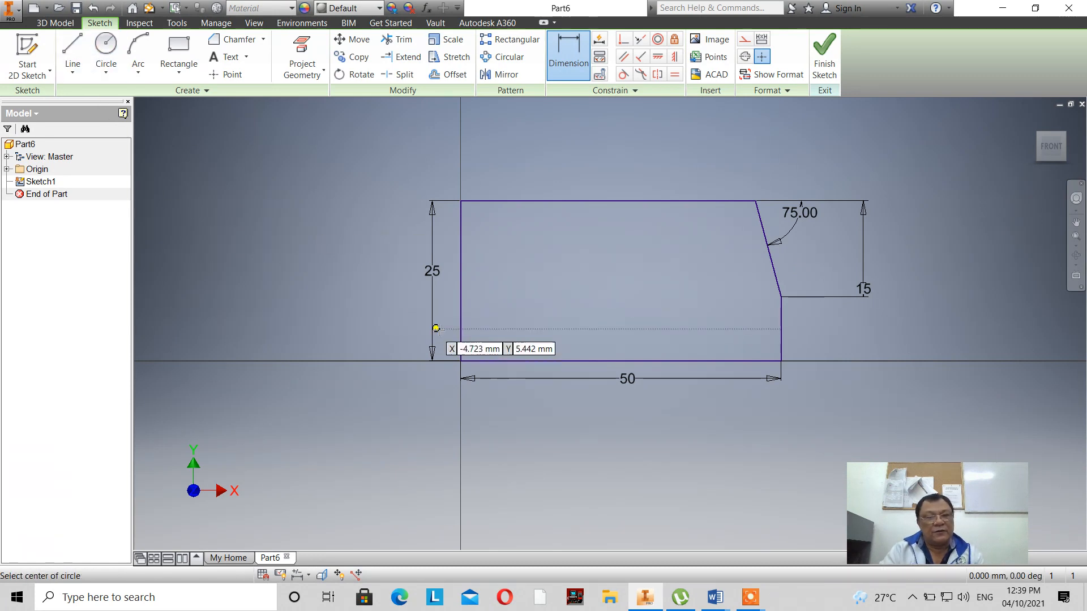
click(537, 280)
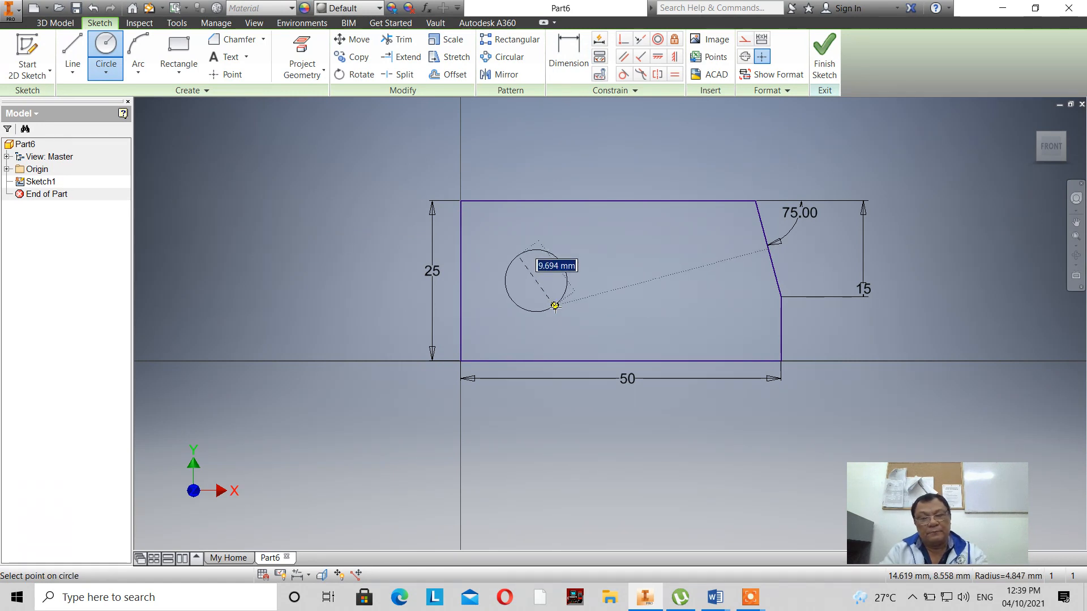
text(1)
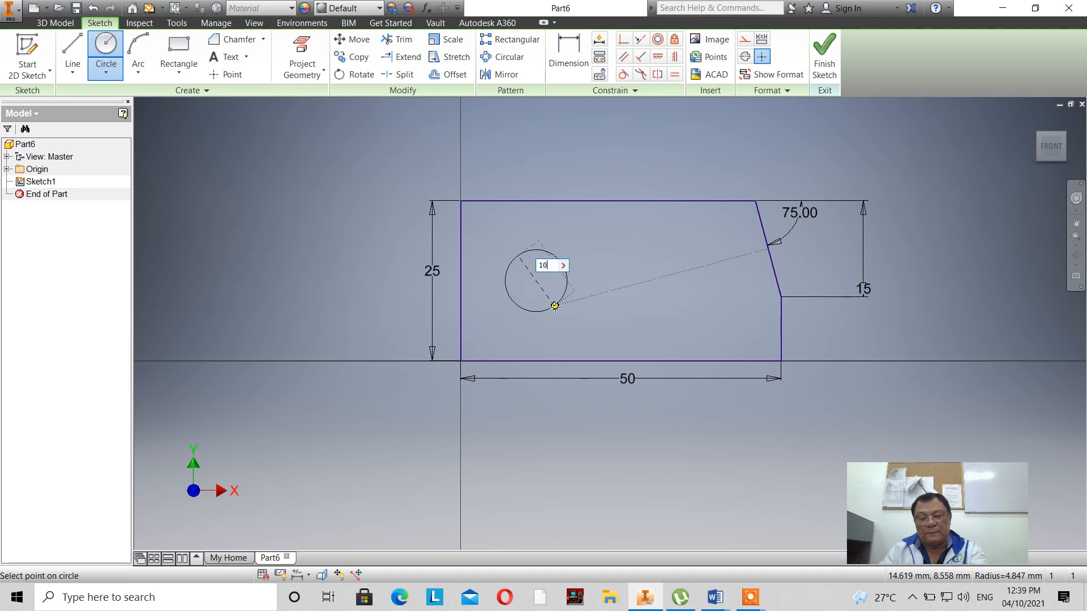
text(0)
key(Return)
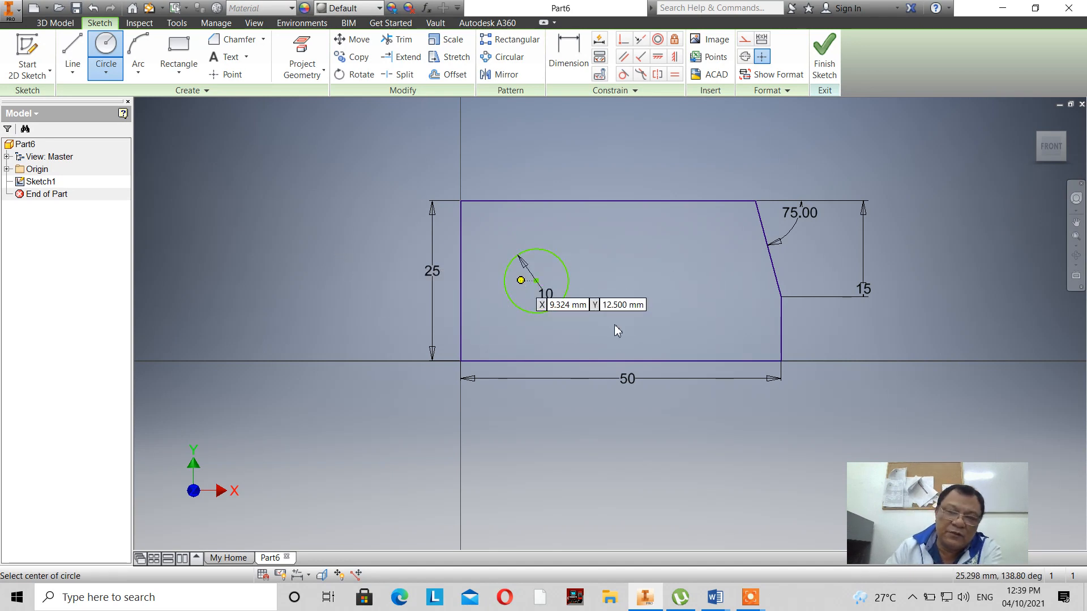
right_click(608, 152)
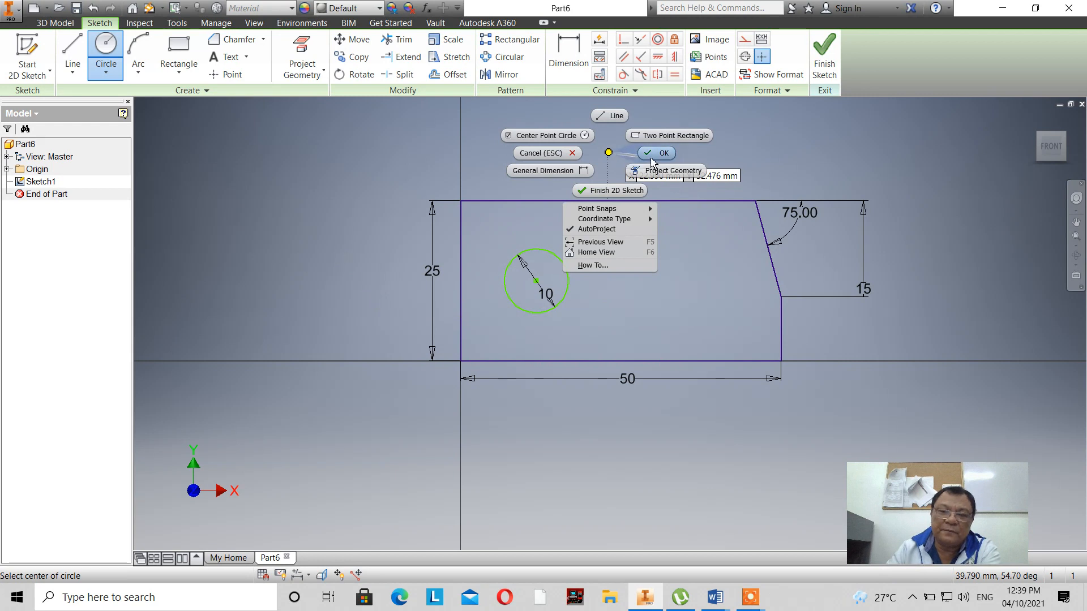
click(652, 159)
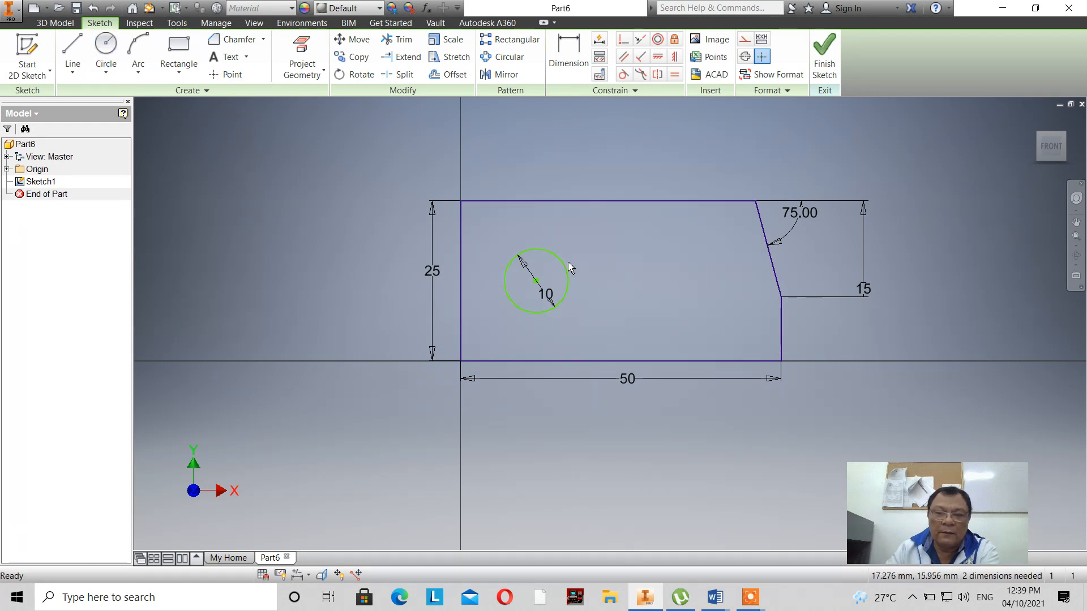
click(532, 277)
key(Delete)
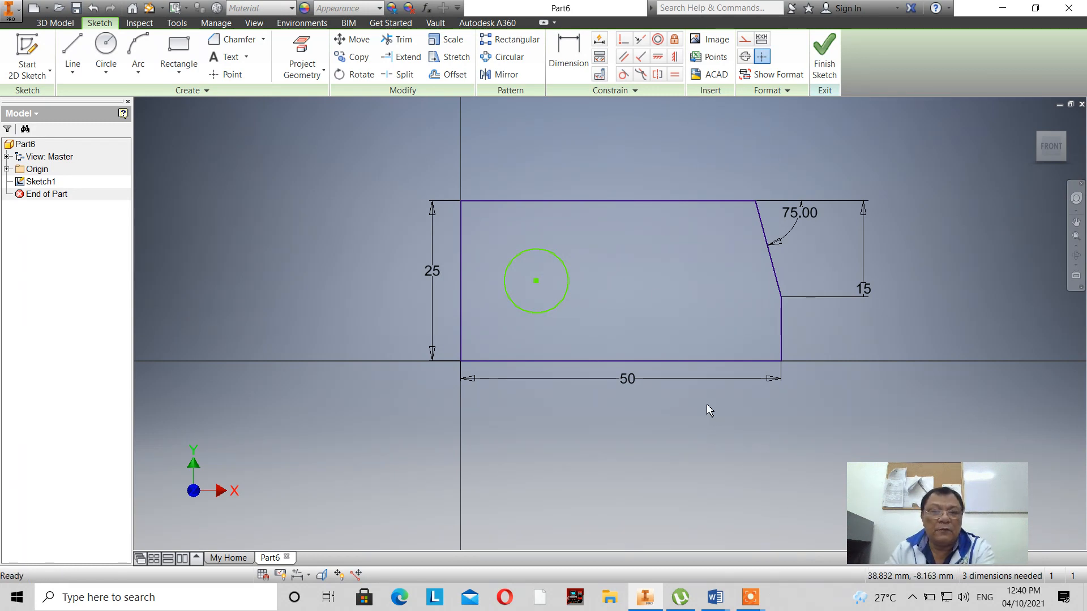
Dimension the horizontal distance from the profile's left edge to the circle's center and set it to 12 mm.
click(569, 54)
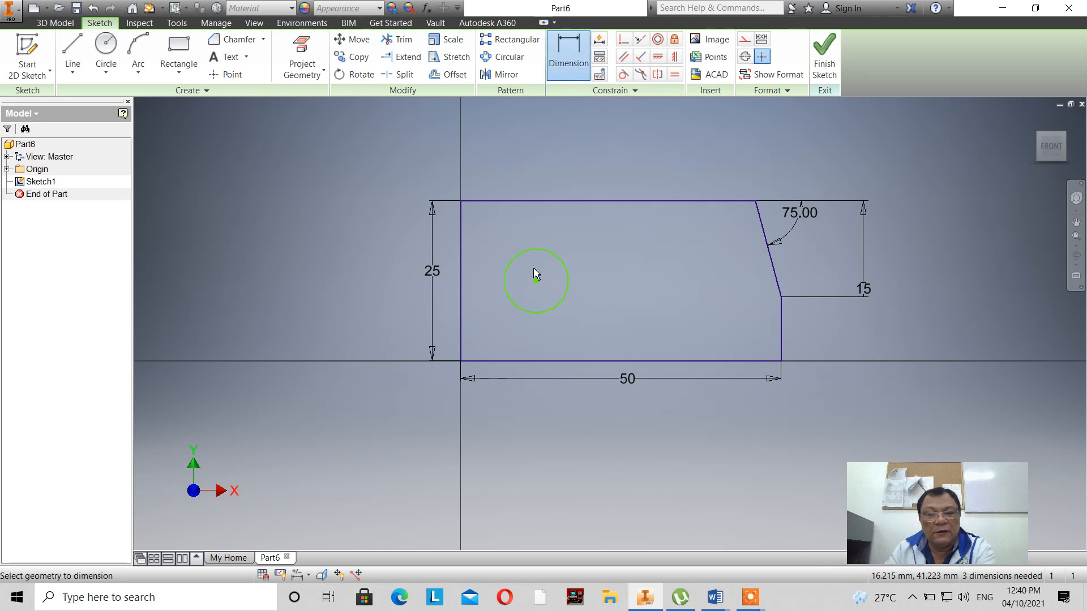
click(461, 283)
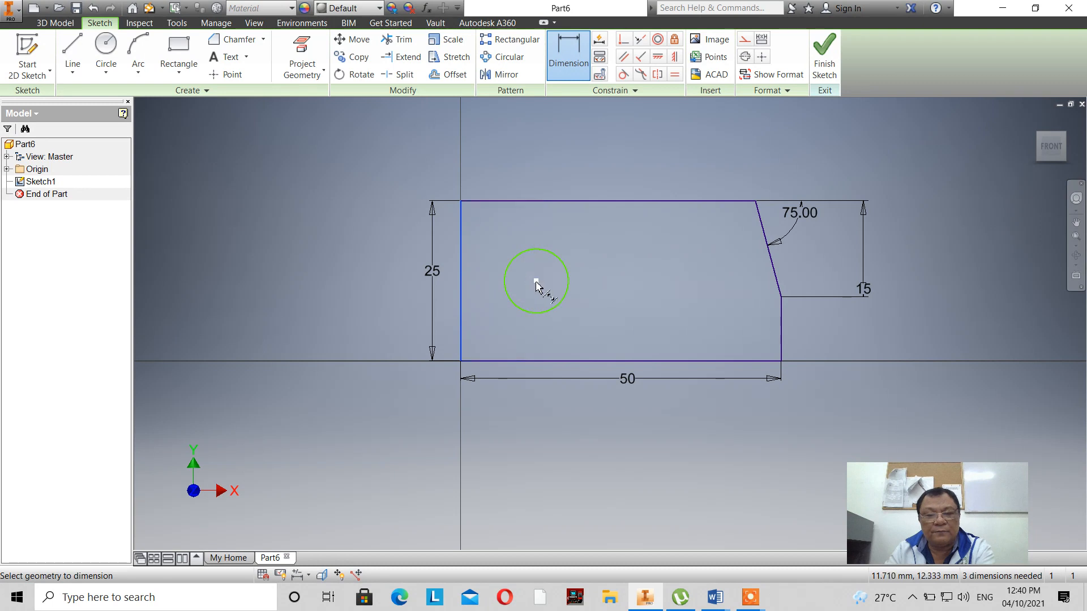
click(536, 281)
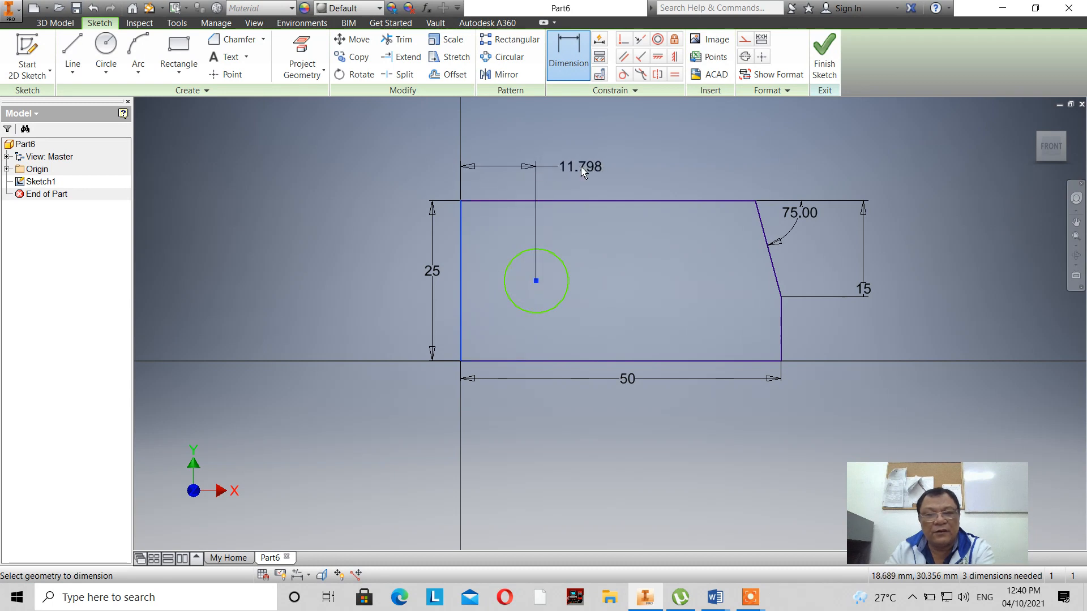
click(583, 172)
text(12)
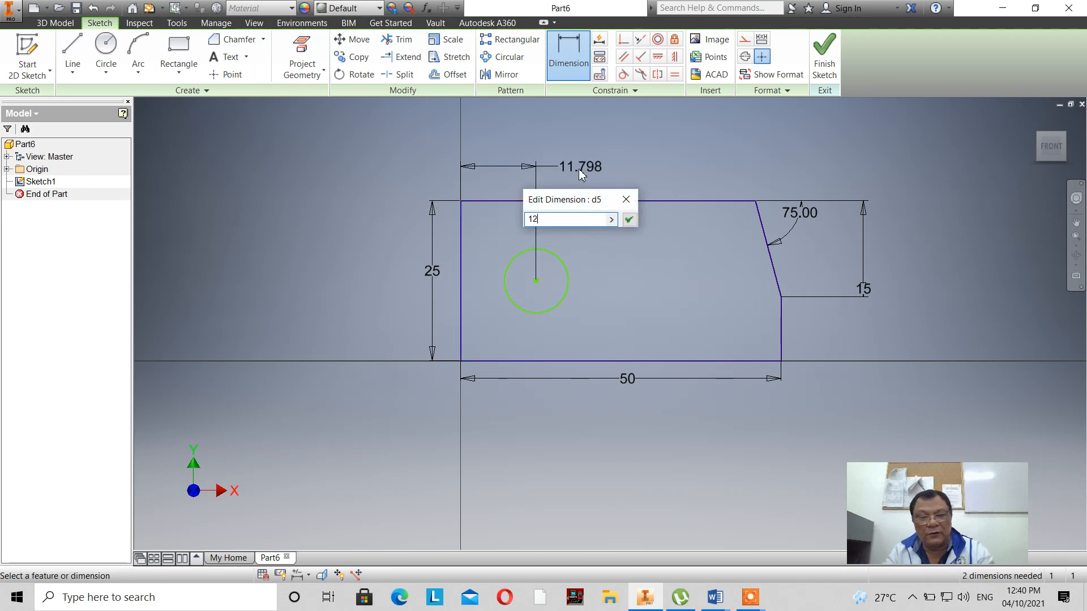
click(629, 219)
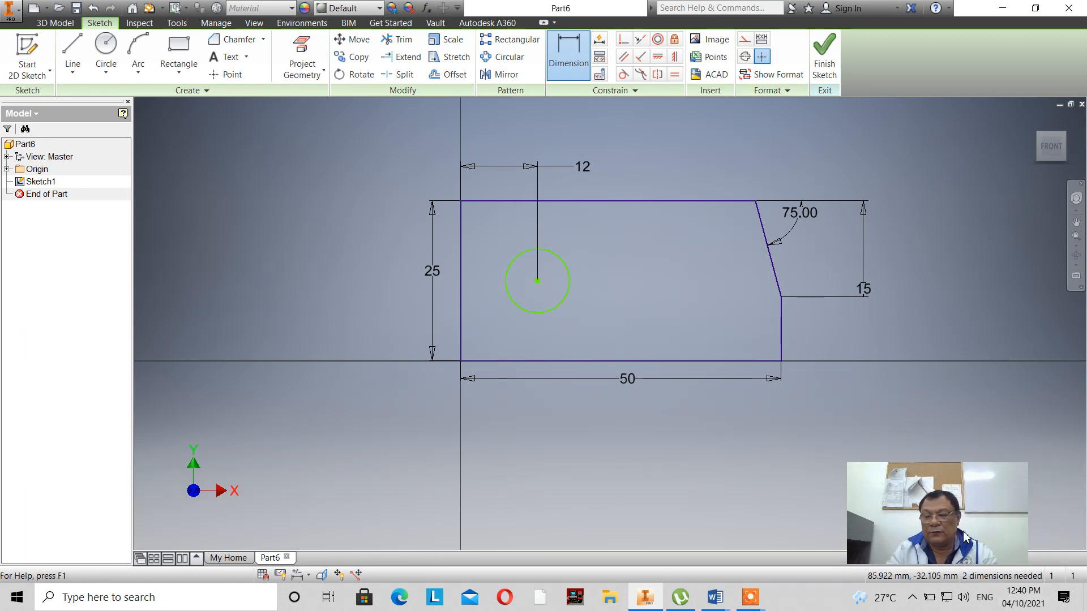
Dimension the vertical distance from the profile's bottom edge to the circle's center at 12.5 mm.
click(529, 360)
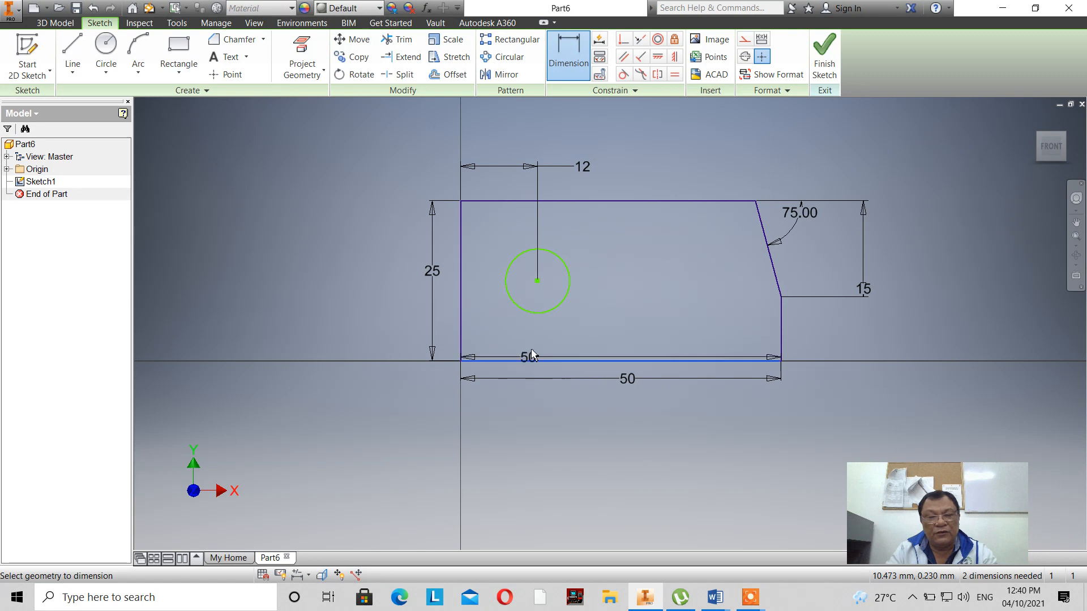
click(537, 282)
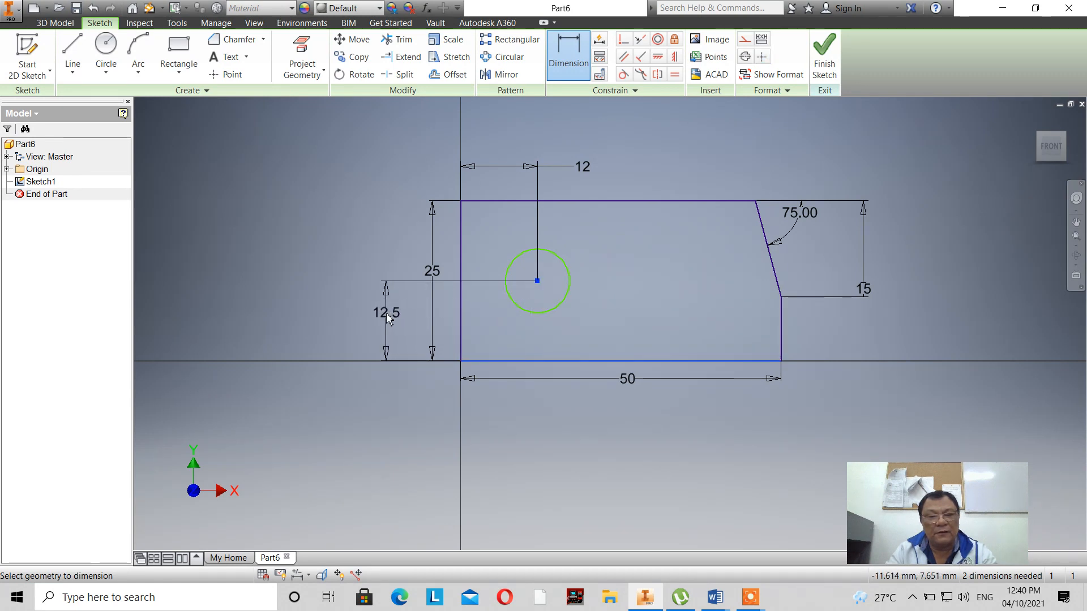
click(387, 314)
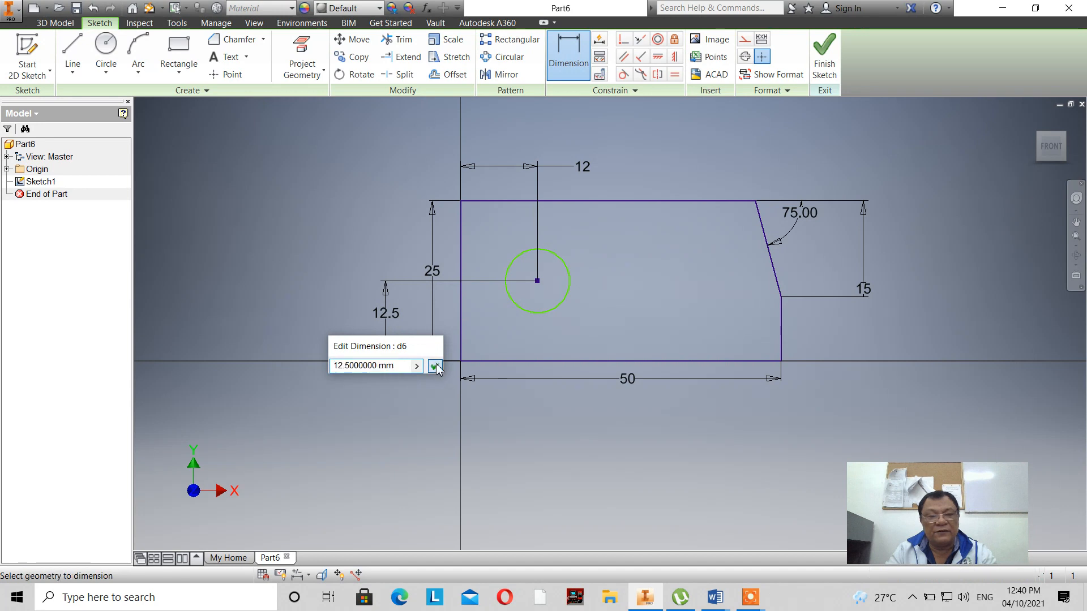
click(434, 367)
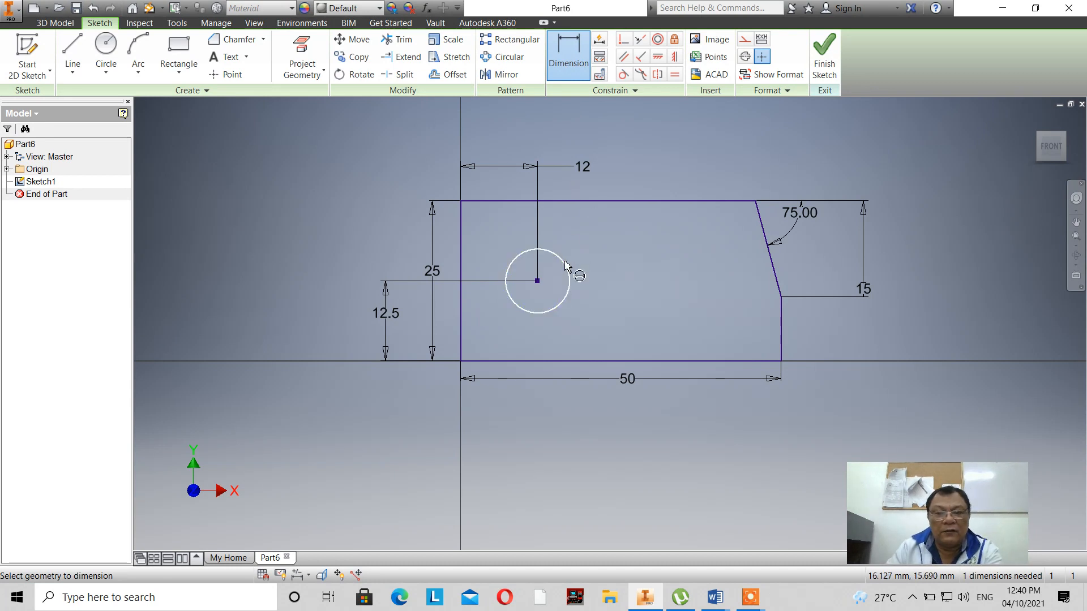
Dimension the circle with the Radius dimension type instead of Diameter, accepting a radius of 5 mm.
click(565, 263)
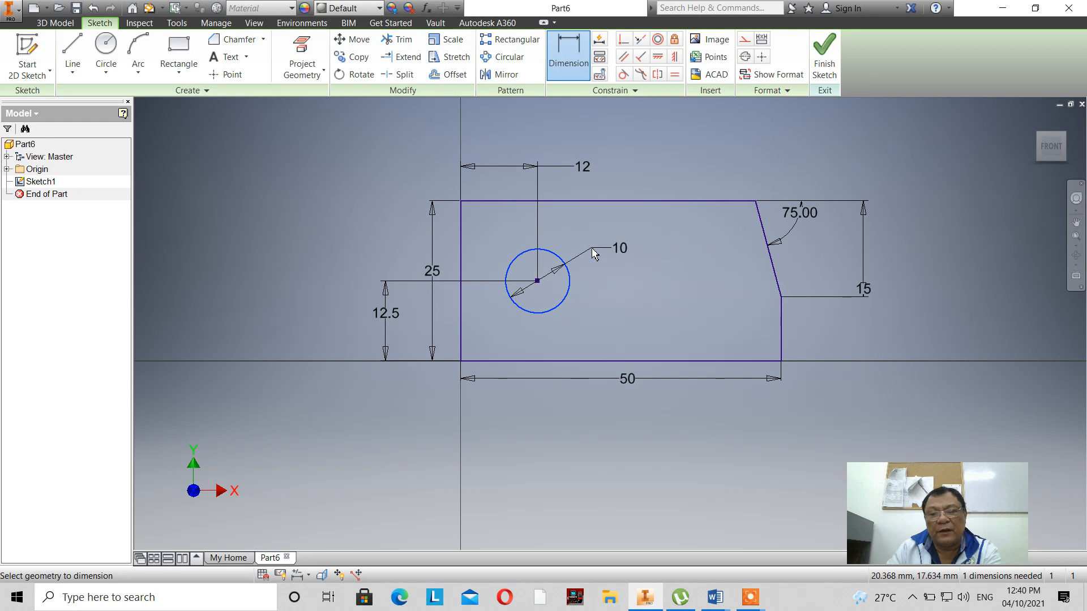
right_click(593, 248)
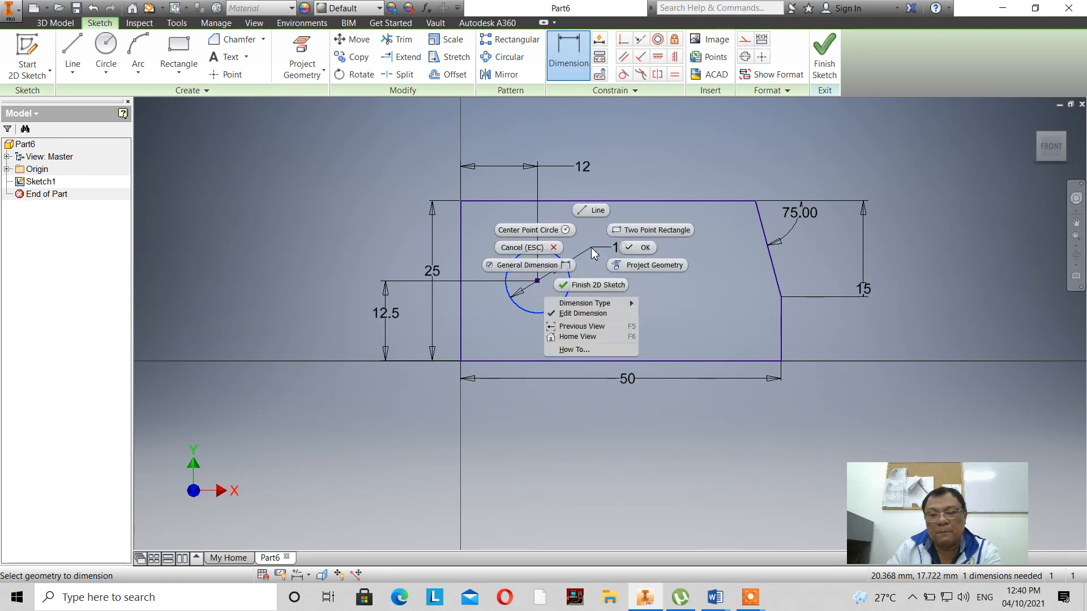
mouse_move(594, 306)
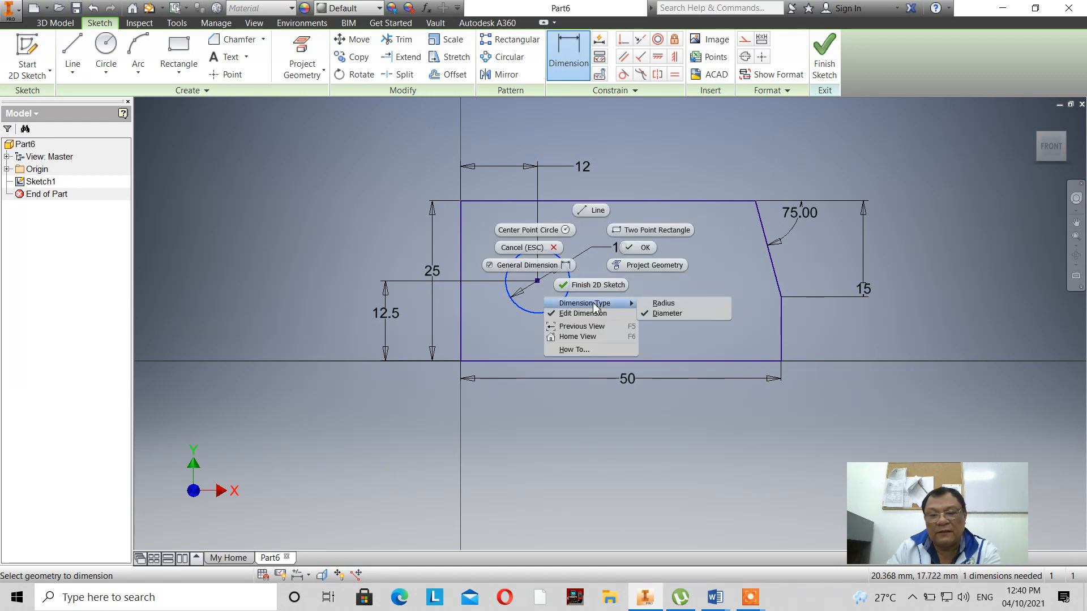
click(664, 305)
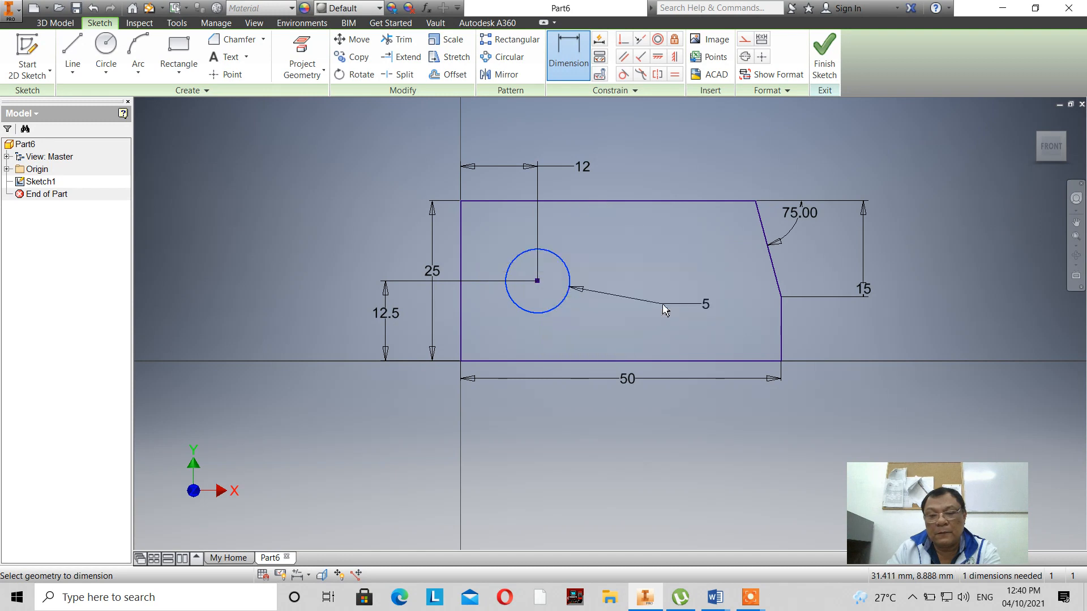
click(590, 330)
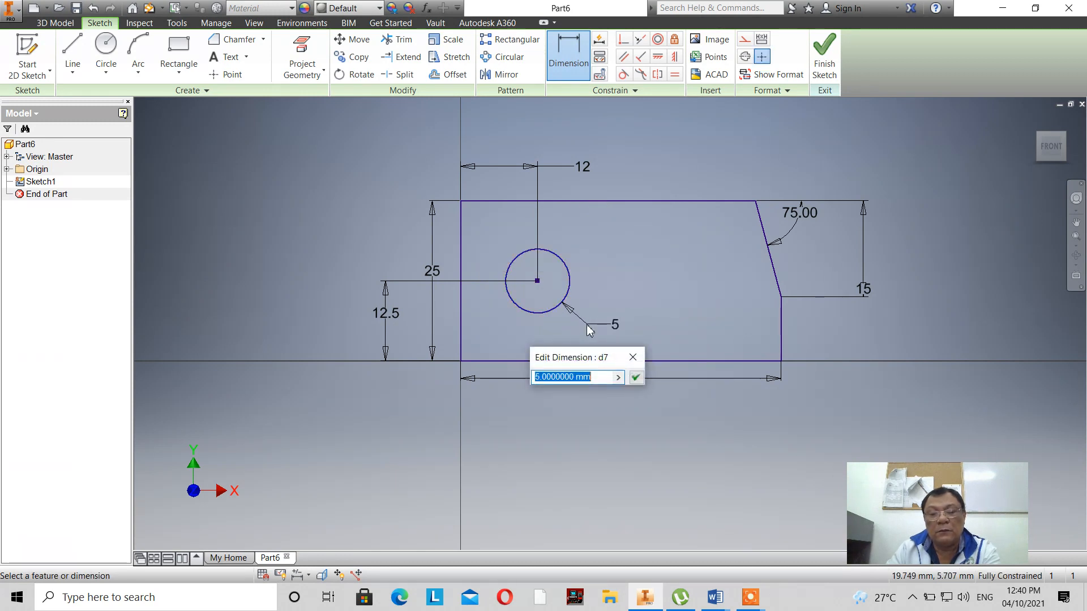
click(635, 376)
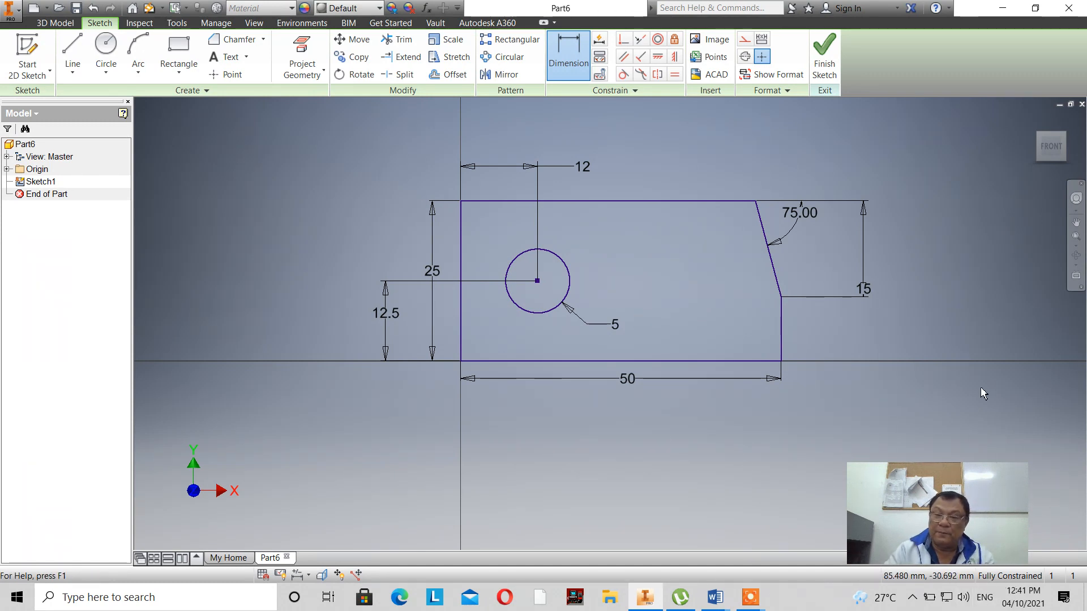
Finish the fully dimensioned sketch and return to part modeling.
click(824, 66)
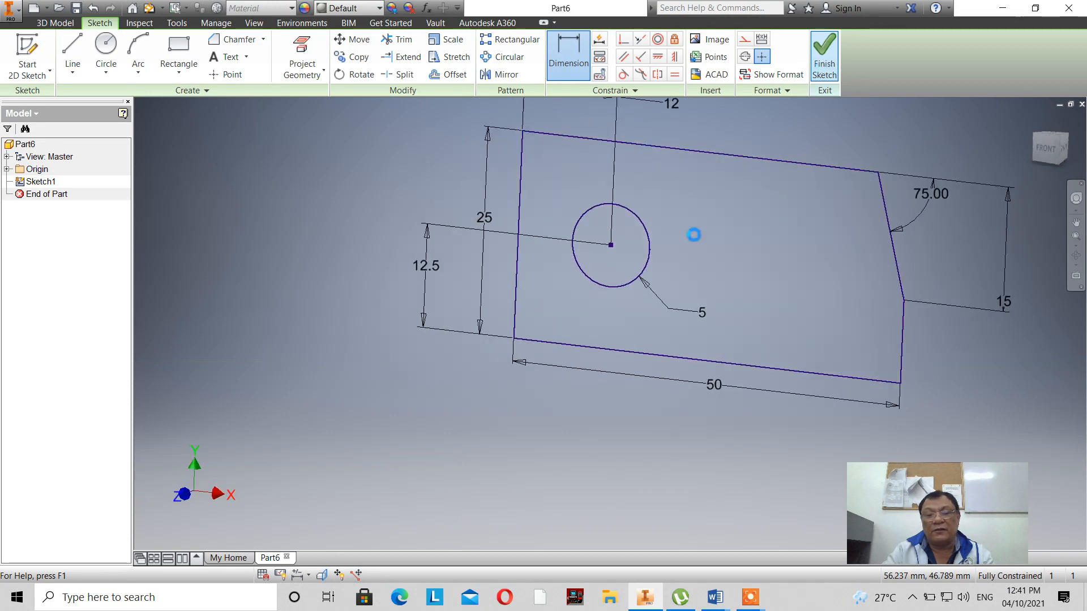
scroll(527, 340, down, 5)
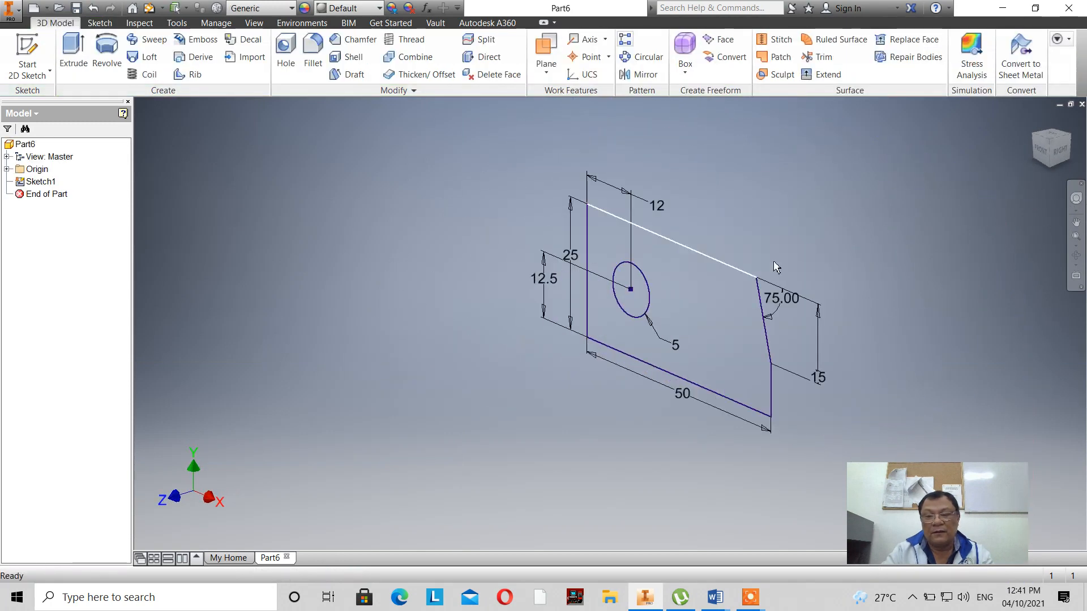
click(1076, 222)
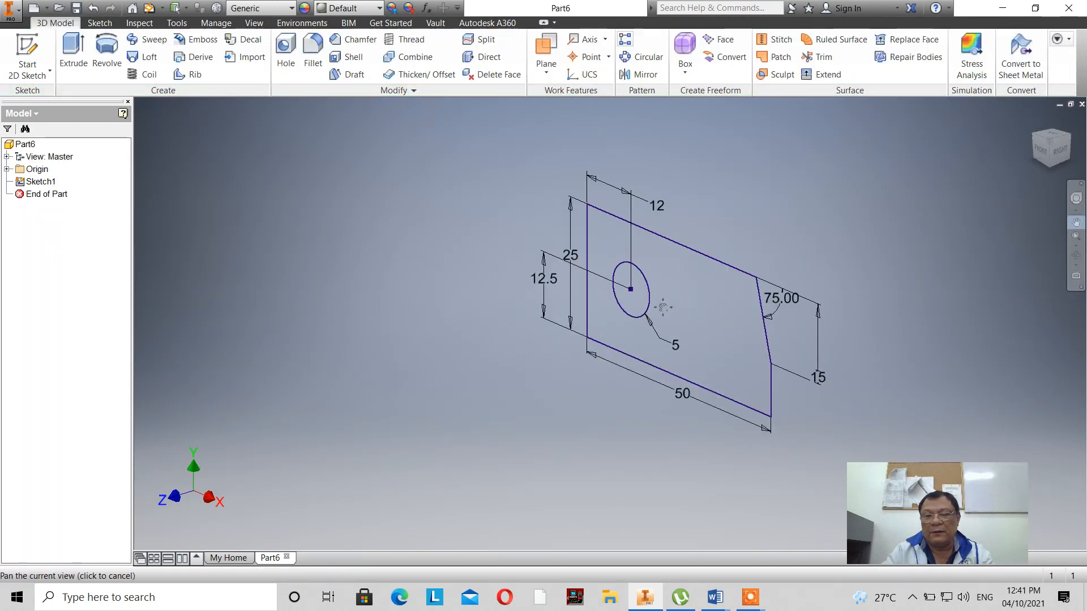
mouse_move(666, 305)
mouse_down()
mouse_move(524, 338)
mouse_move(521, 323)
mouse_up()
right_click(769, 261)
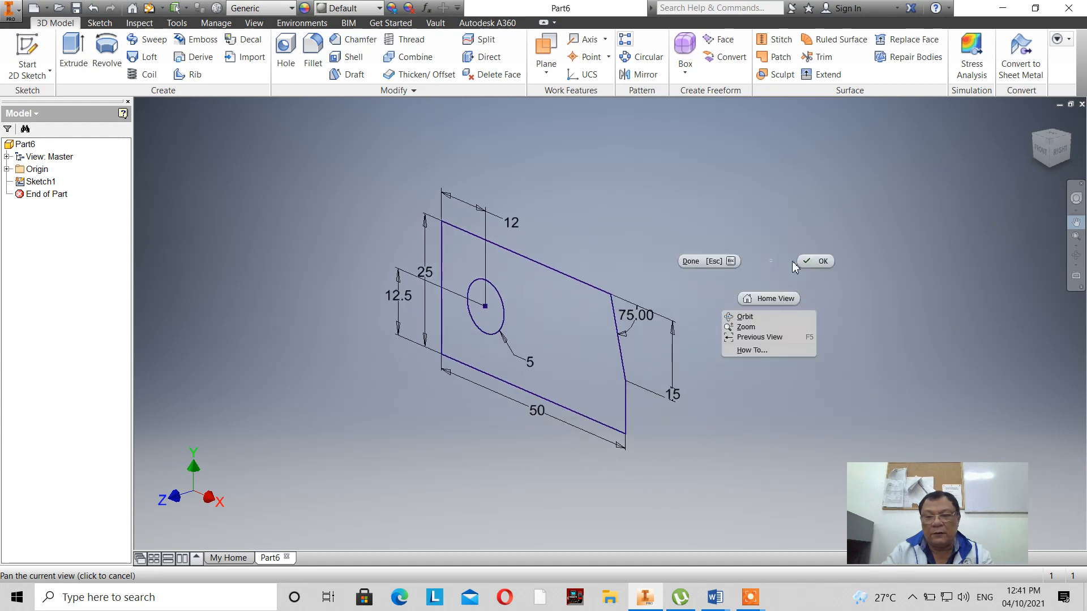
click(814, 261)
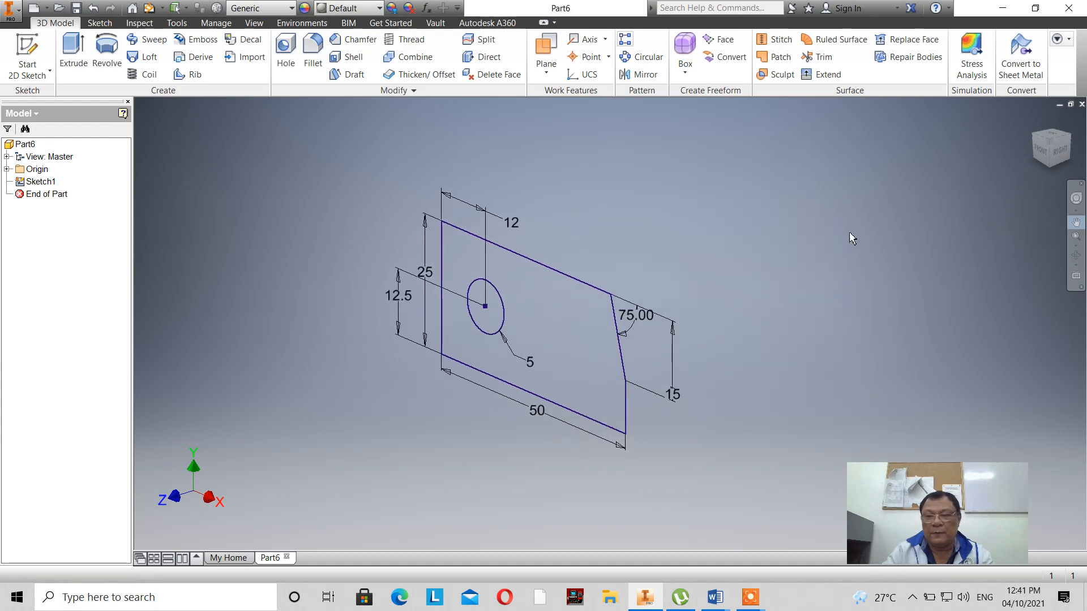
click(1050, 142)
right_click(1003, 126)
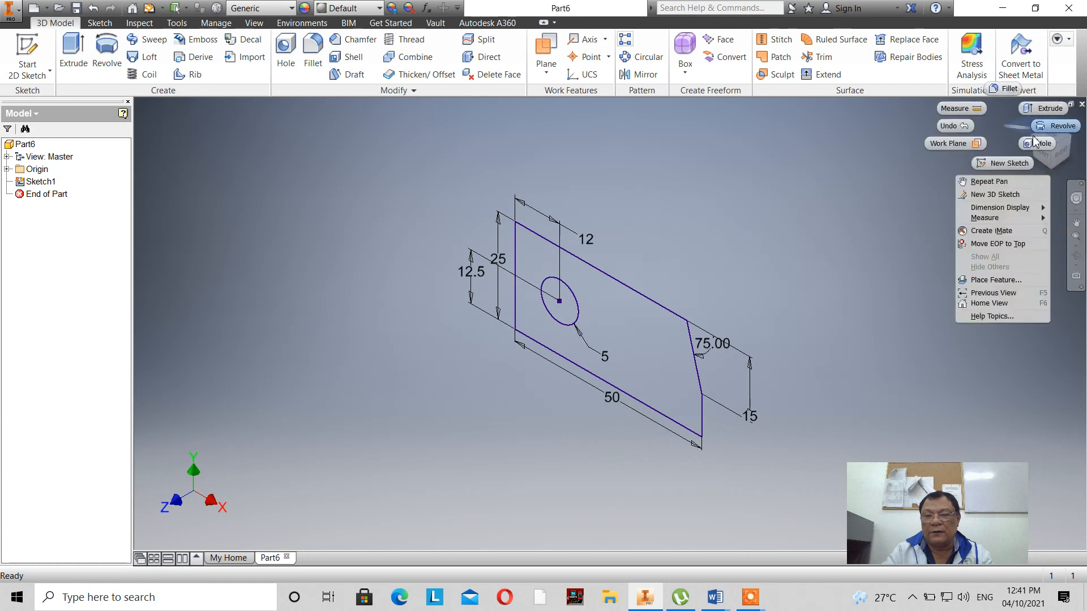
click(903, 203)
right_click(1031, 125)
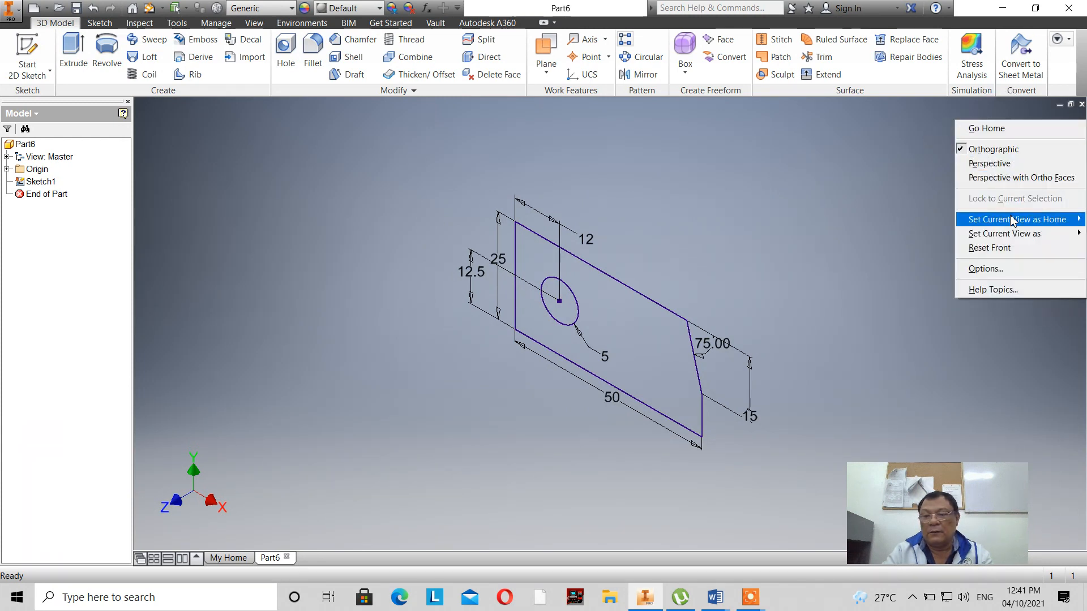
mouse_move(1013, 219)
click(905, 220)
scroll(821, 290, up, 3)
scroll(821, 290, down, 2)
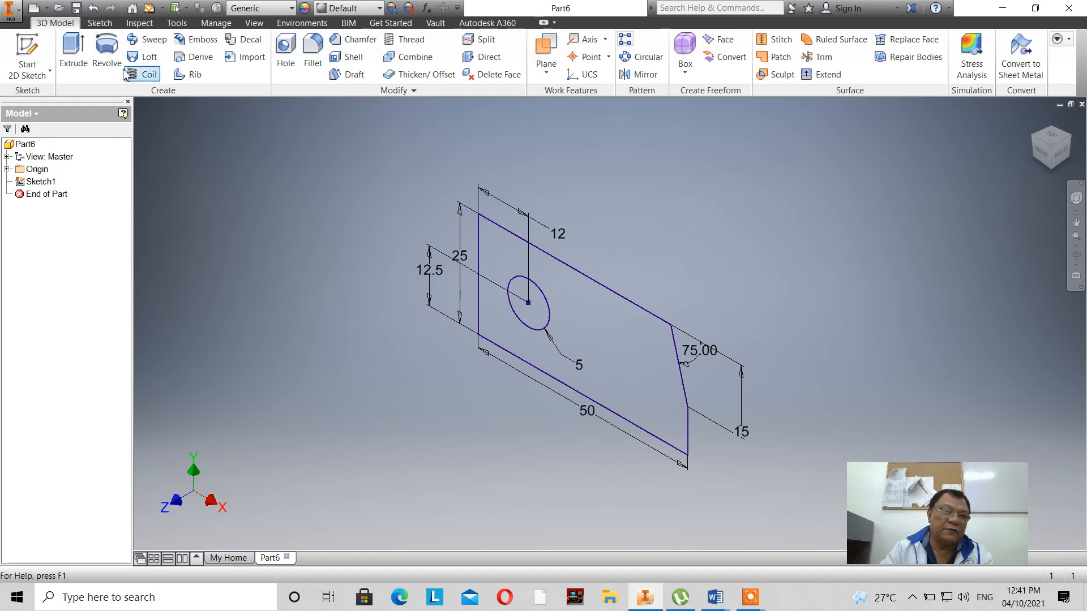
Extrude the profile around the circle 30 mm in the reversed direction, leaving the circle as a hole.
click(77, 57)
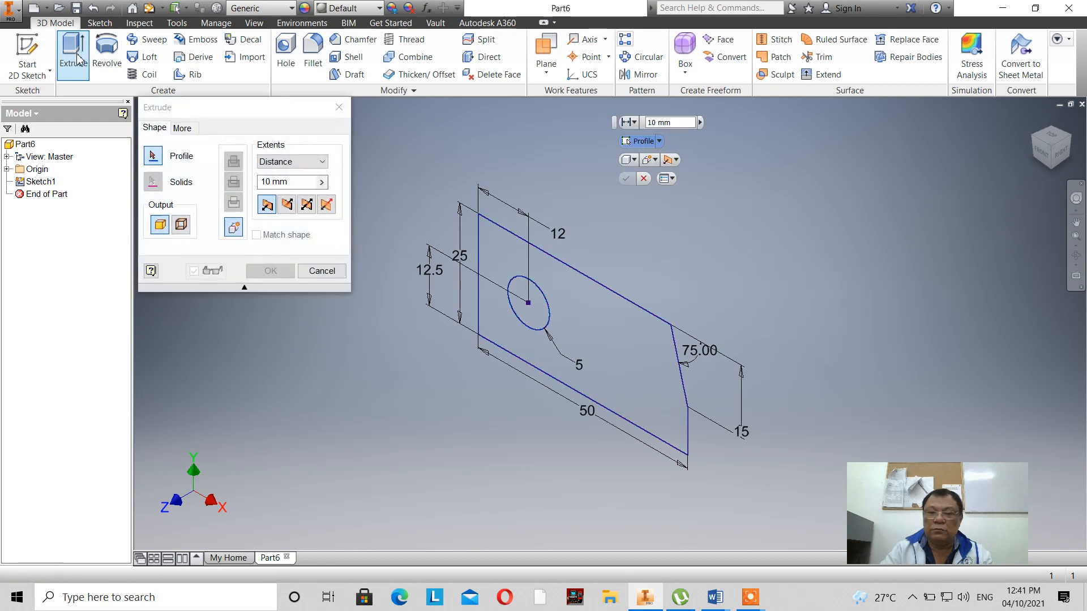
click(629, 376)
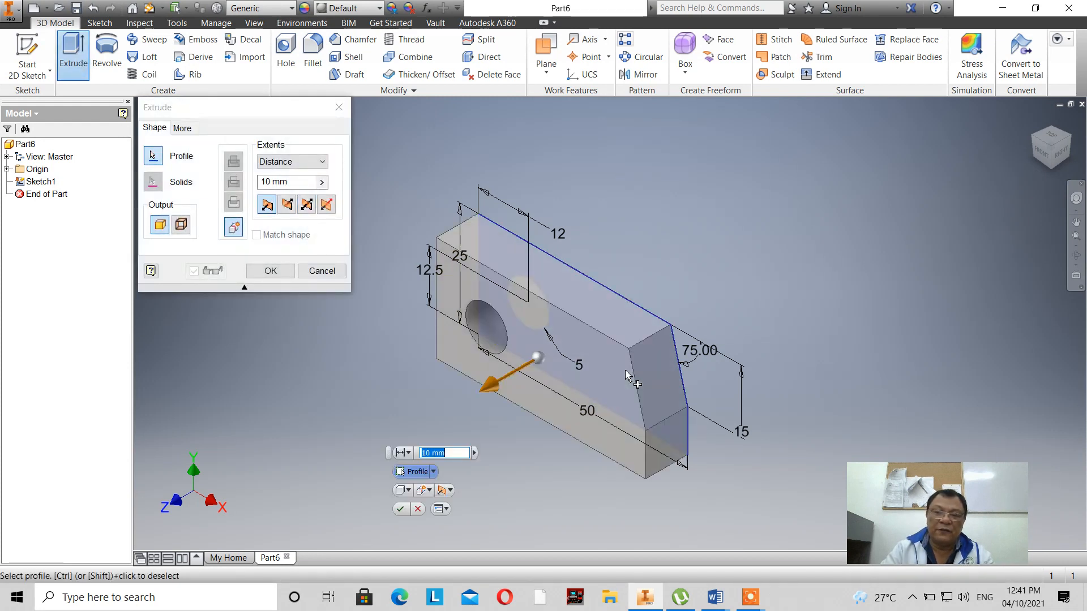
click(288, 207)
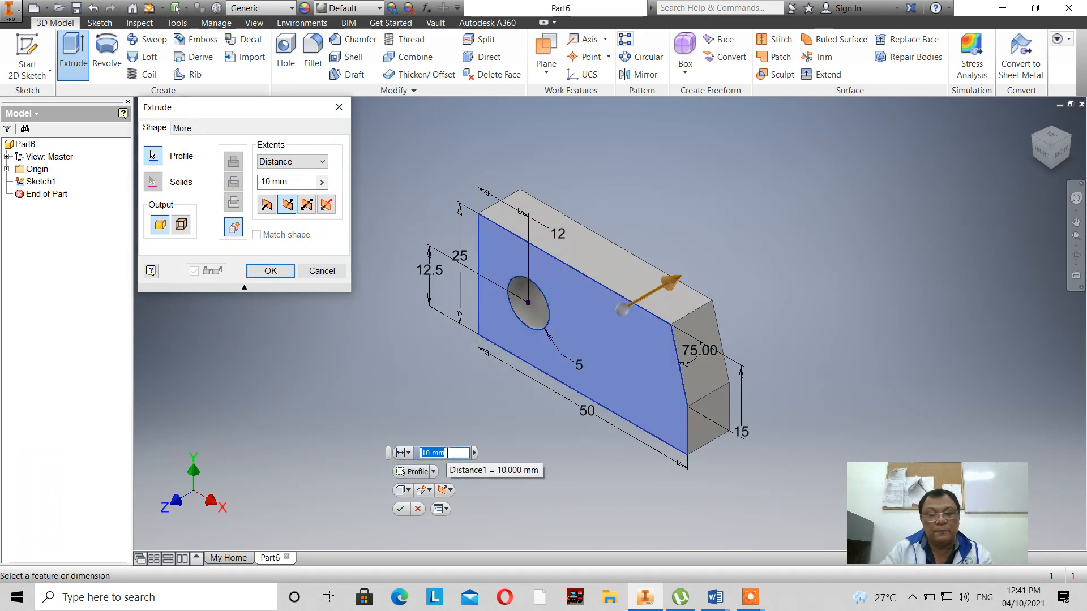
text(4)
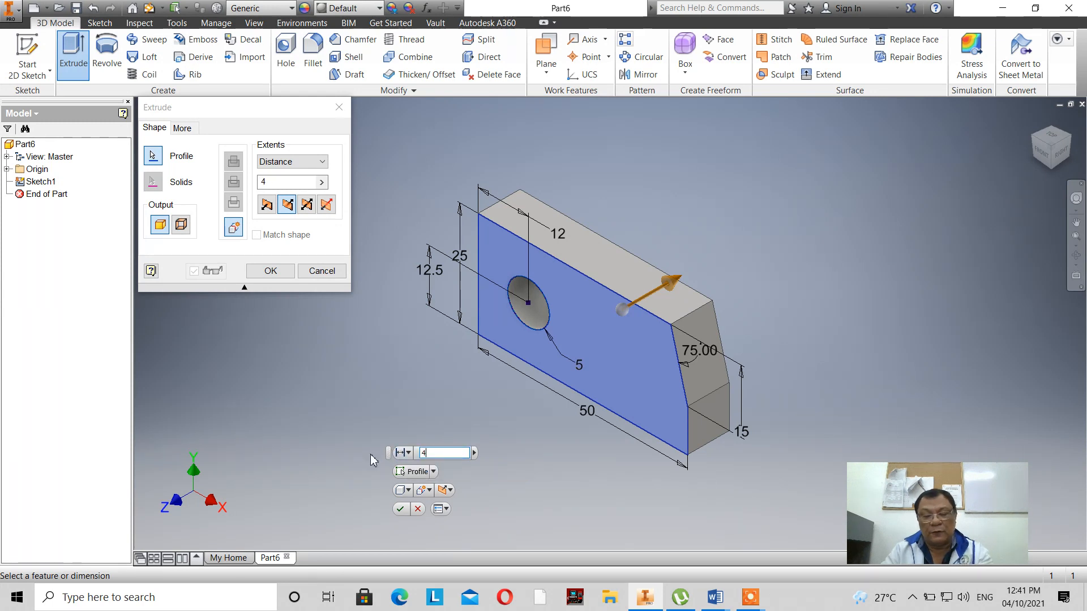
text(0)
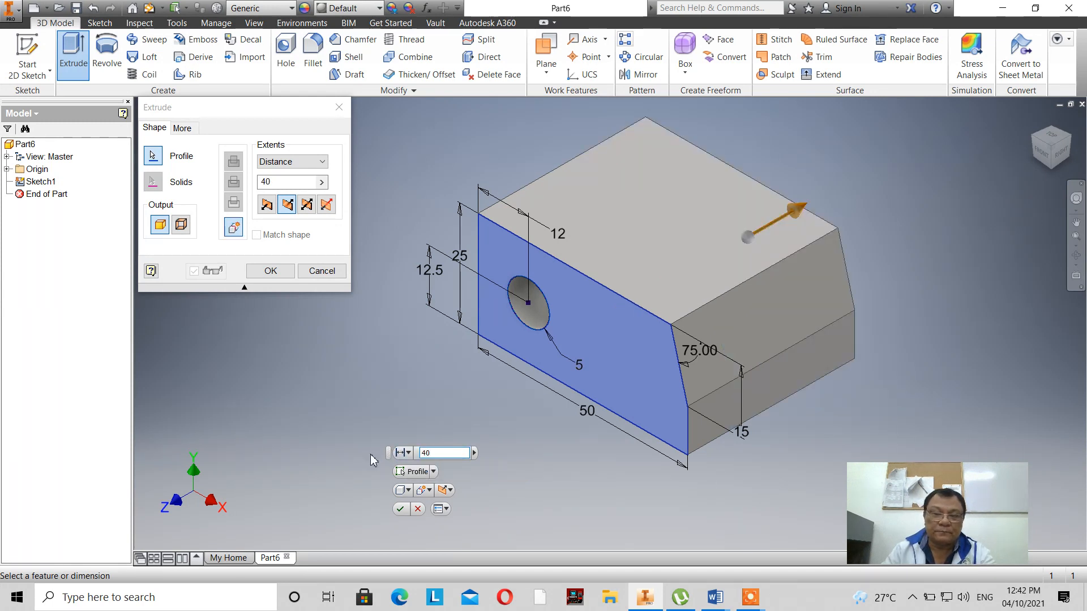
key(BackSpace)
key(BackSpace)
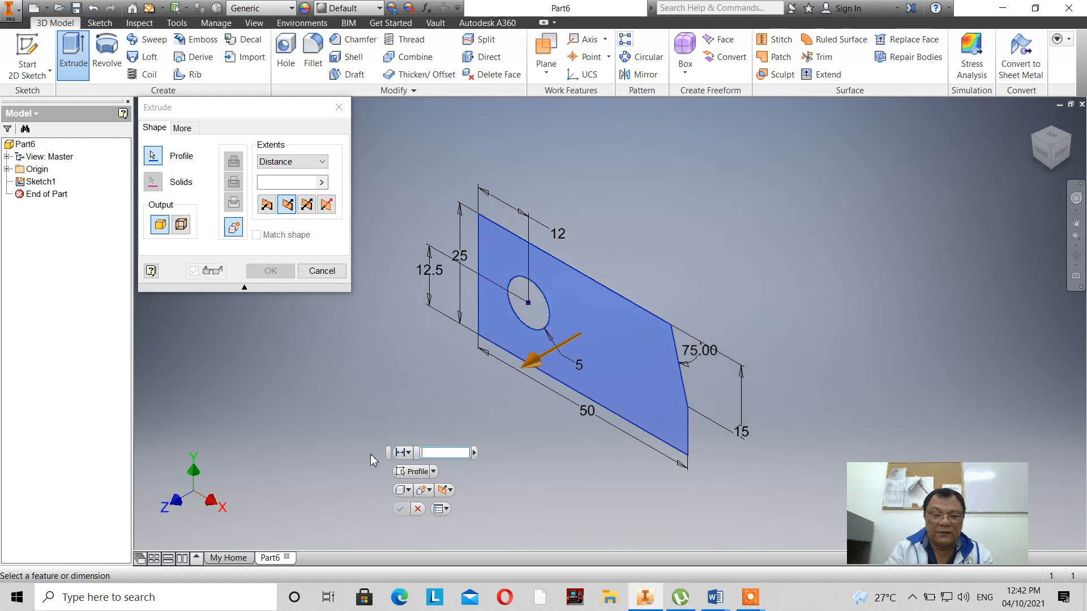
text(30)
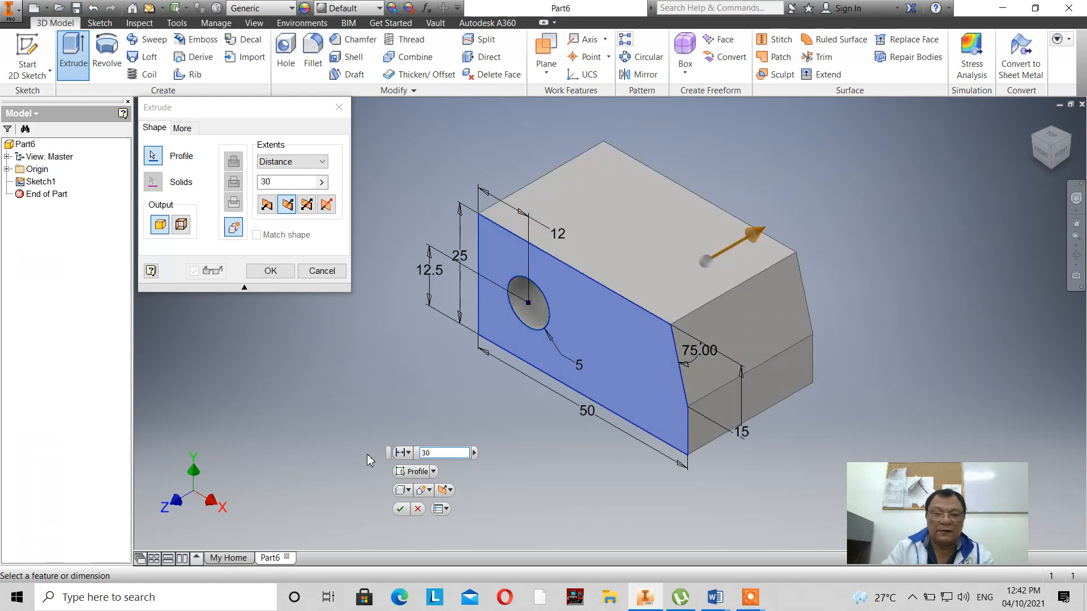
click(399, 509)
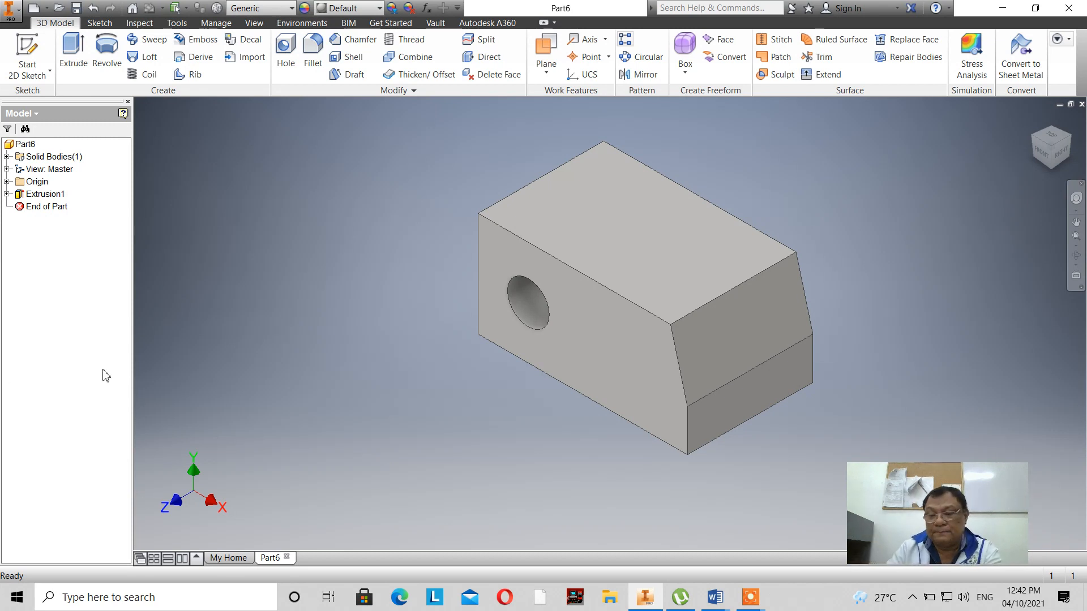
Reopen the extrusion's sketch, set the profile's overall length to 100 mm, and finish the sketch to update the solid.
click(7, 194)
double_click(36, 209)
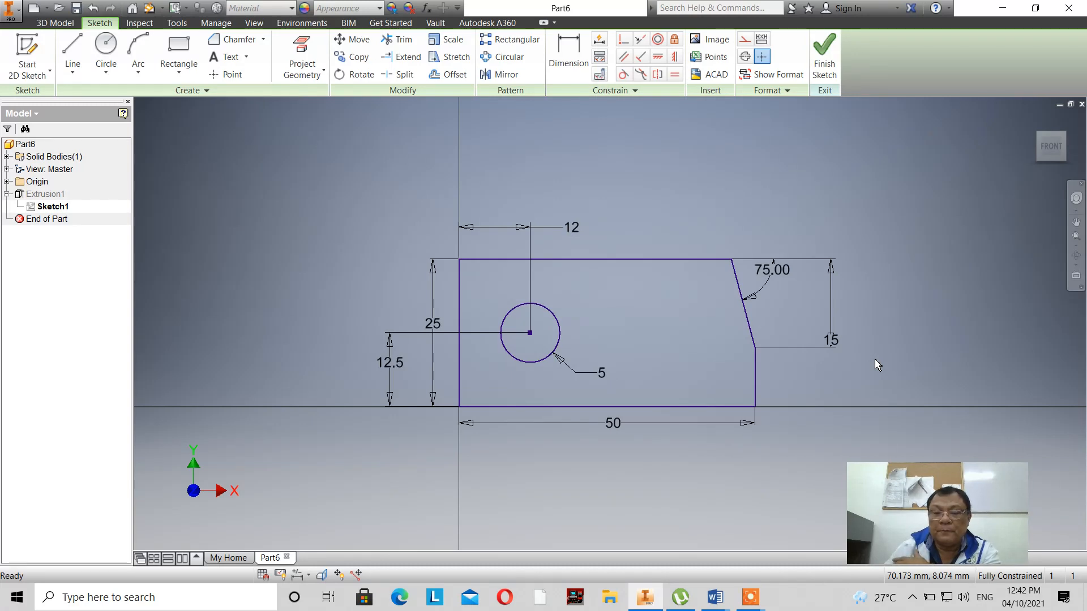
double_click(613, 423)
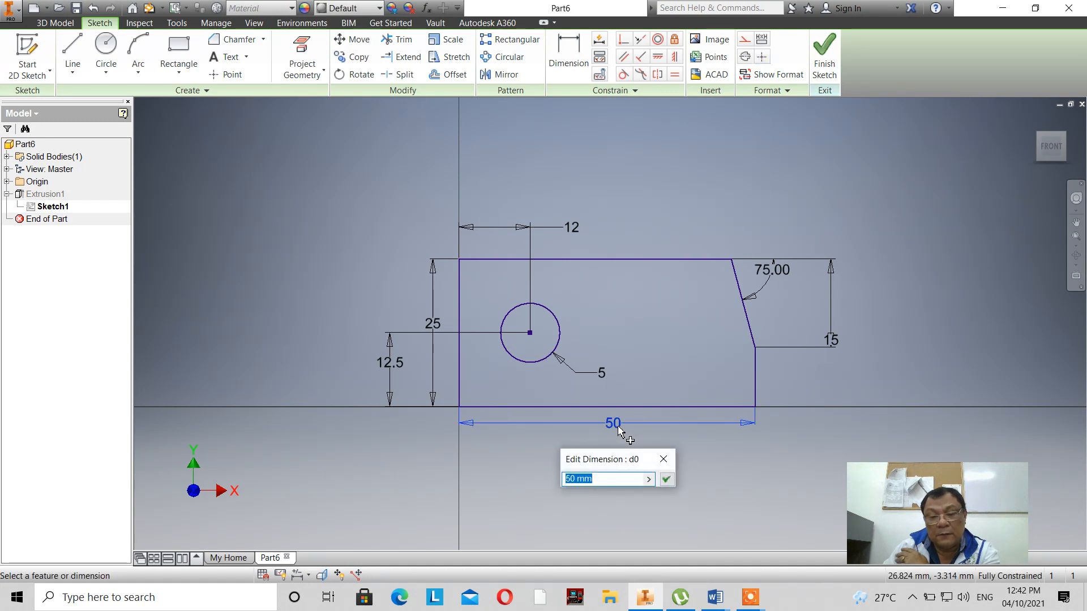
text(100)
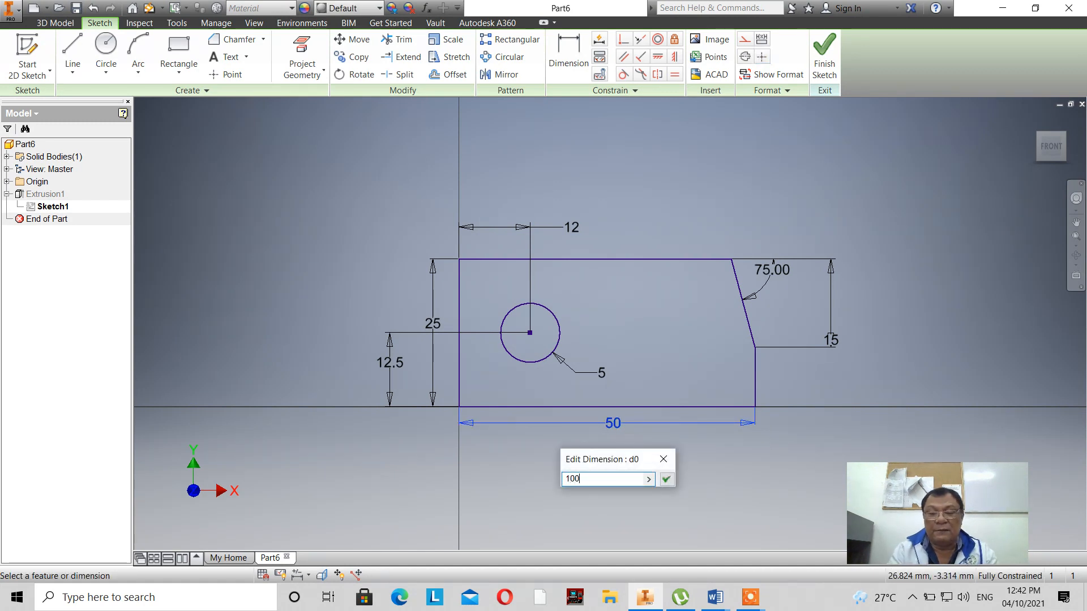
click(666, 480)
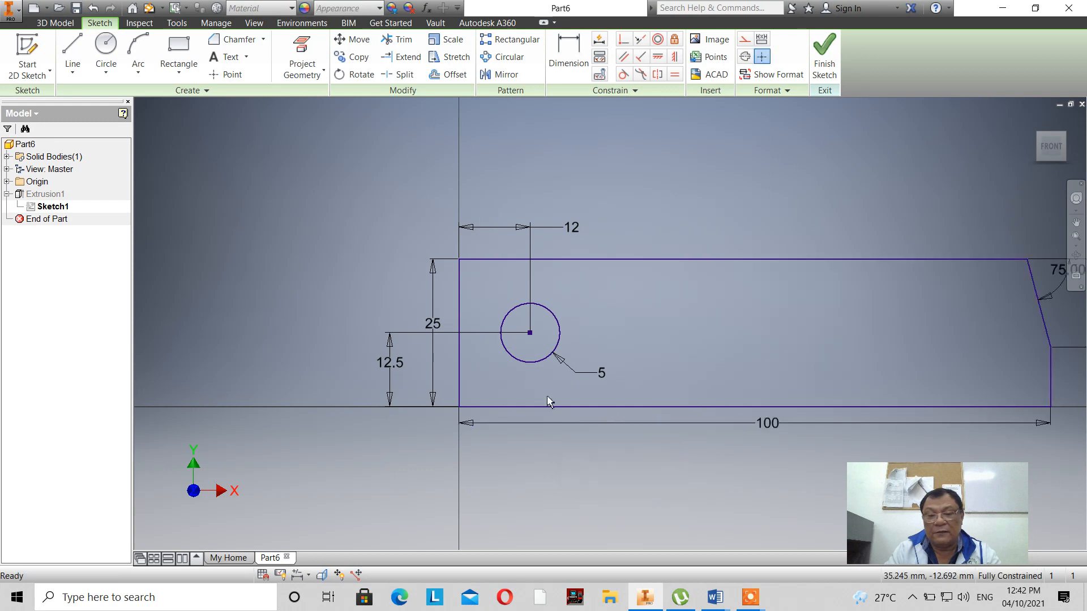
scroll(442, 272, down, 5)
scroll(415, 258, up, 3)
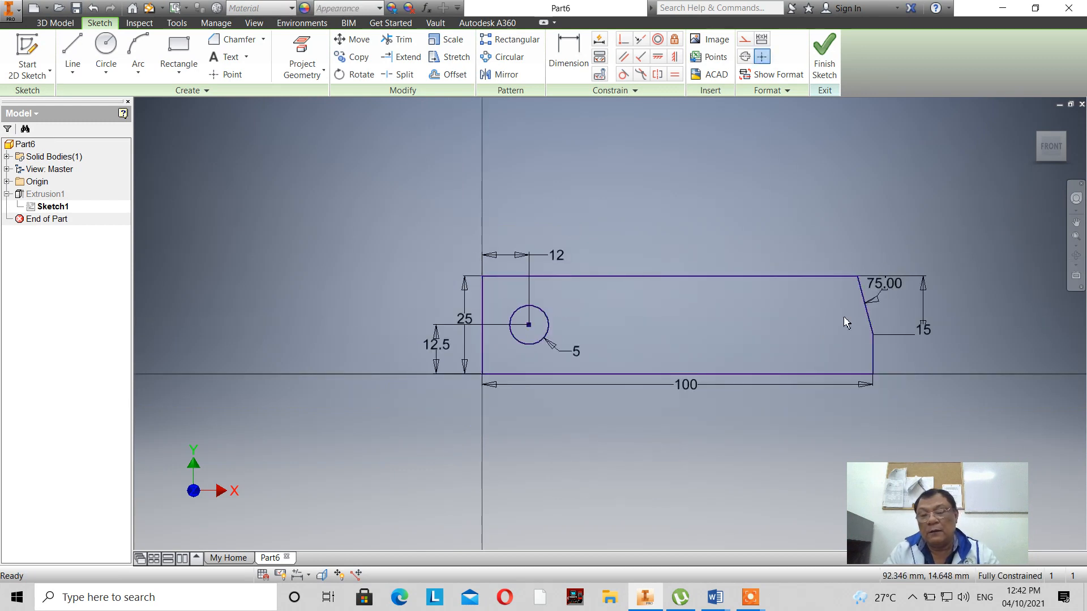
click(828, 79)
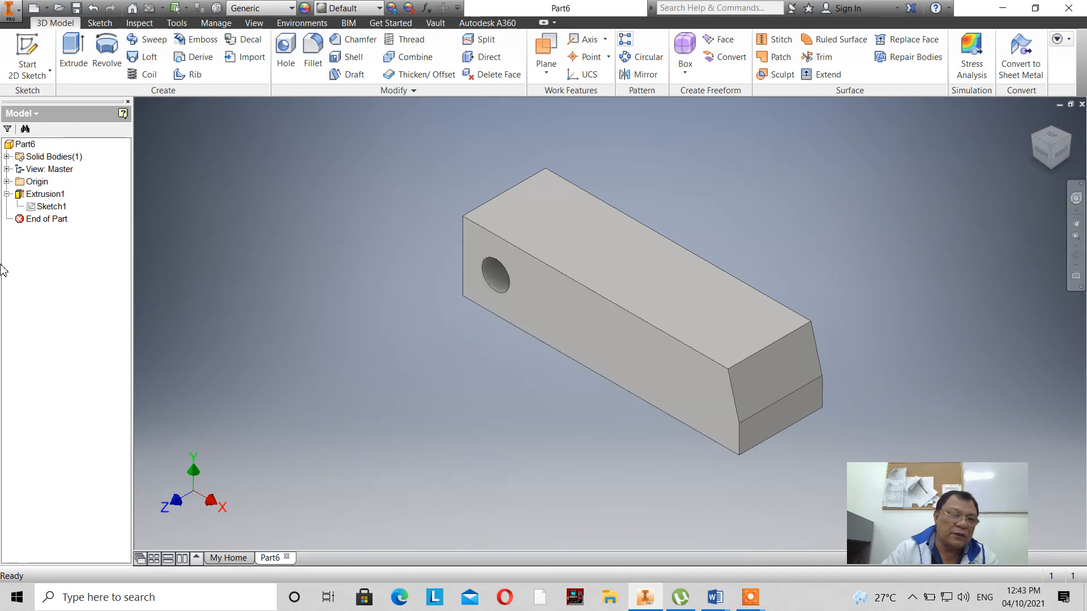
Edit the extrusion's sketch again, set the profile's overall height to 35 mm, and finish the sketch.
double_click(36, 211)
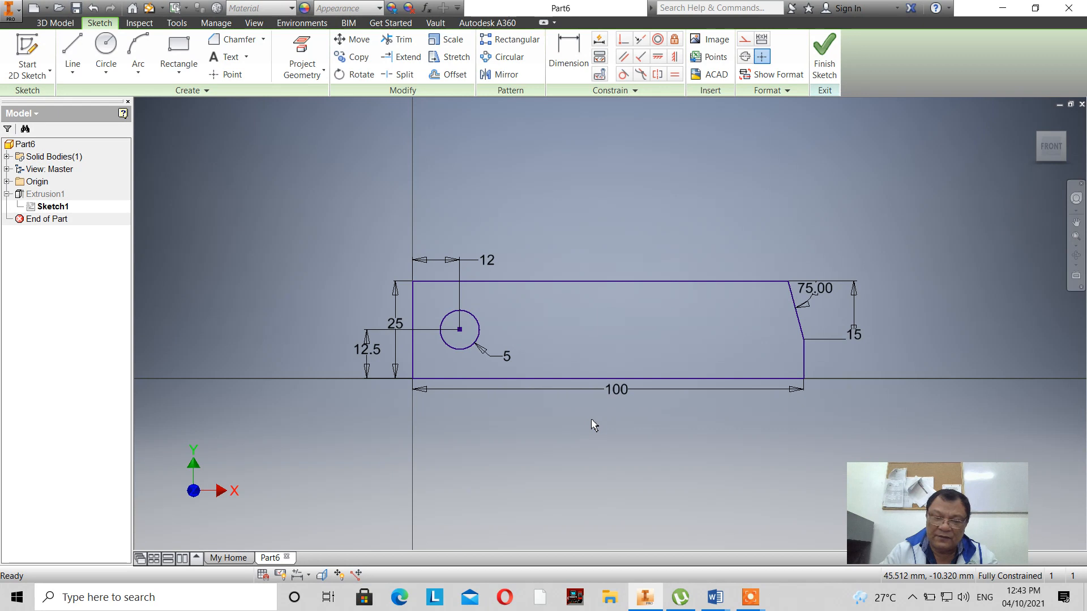
scroll(593, 425, up, 2)
scroll(593, 425, down, 3)
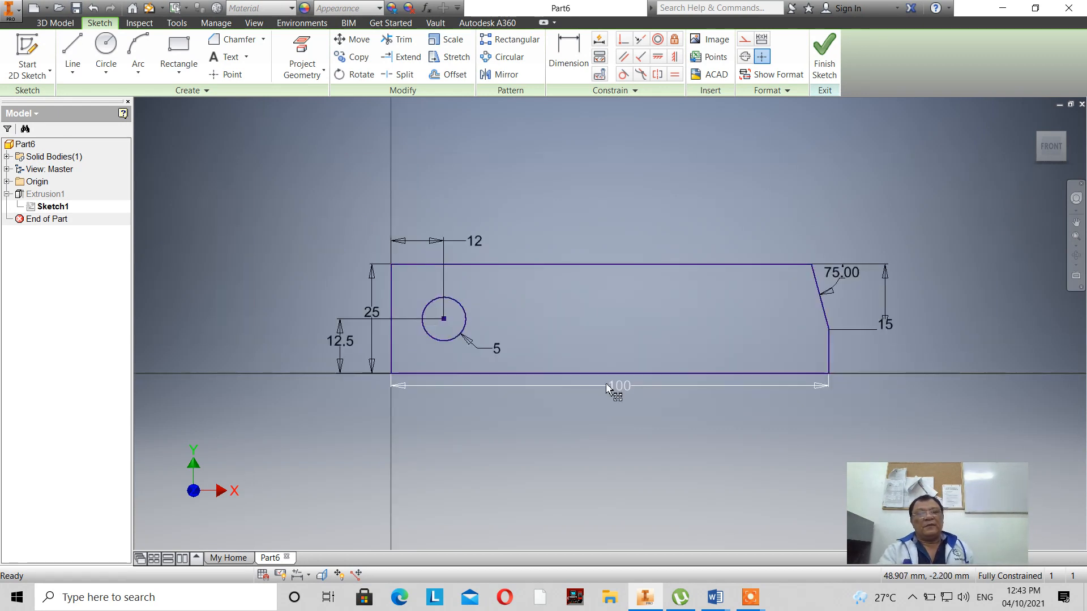
double_click(374, 312)
text(35)
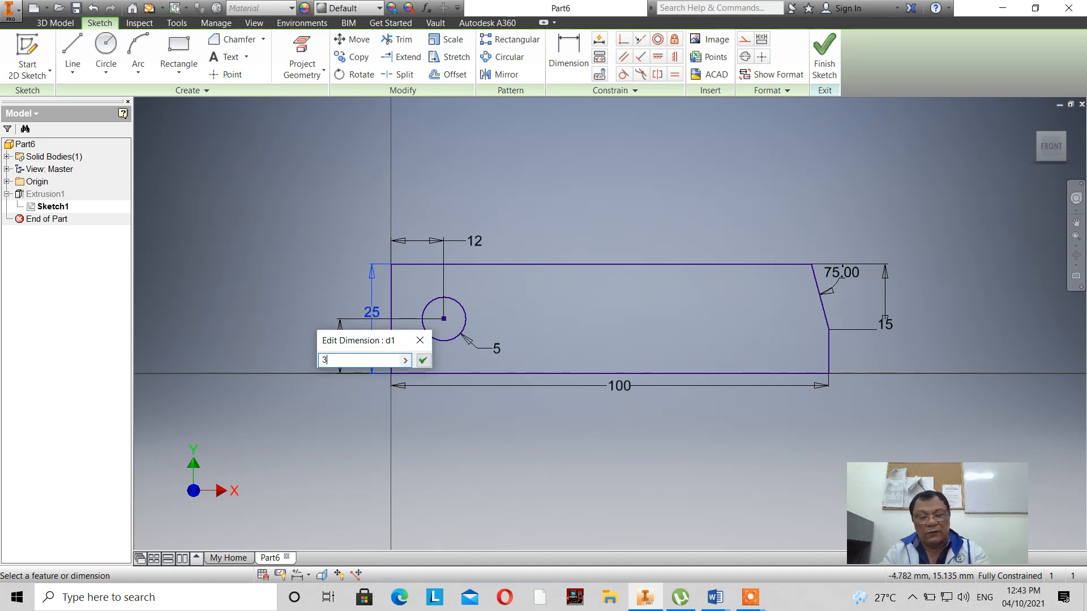
click(423, 360)
click(825, 59)
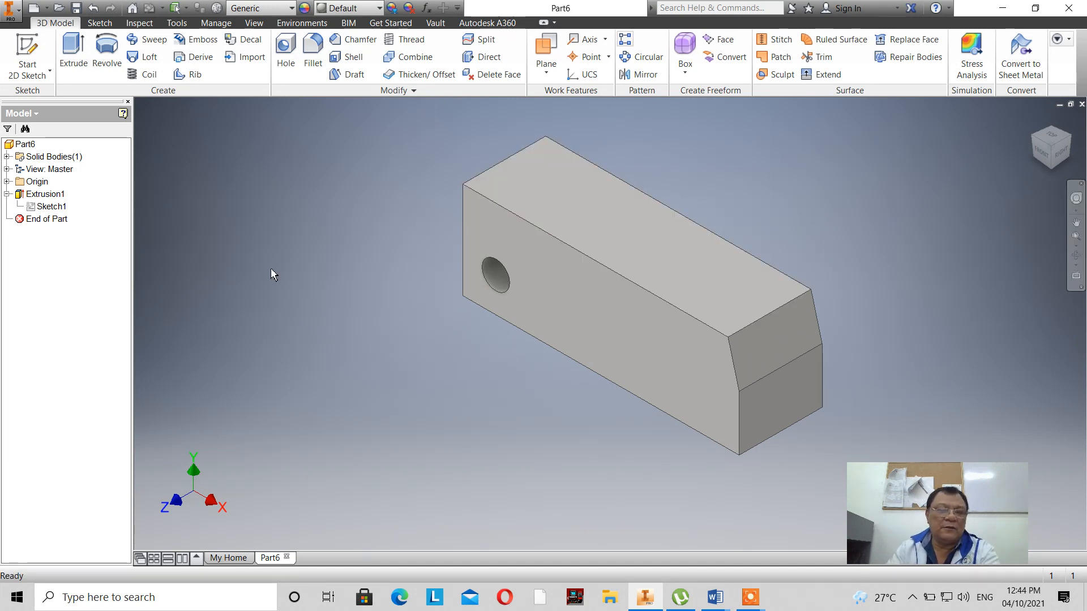
Create a new part from the Standard (mm).ipt template and start a 2D sketch on the XY plane.
click(11, 11)
click(45, 62)
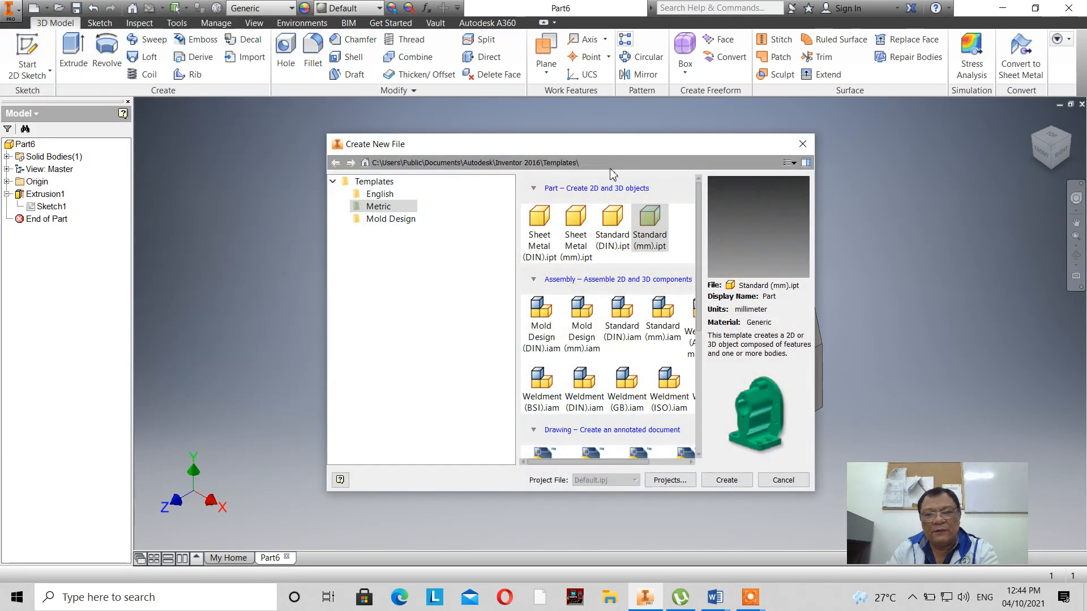
click(727, 481)
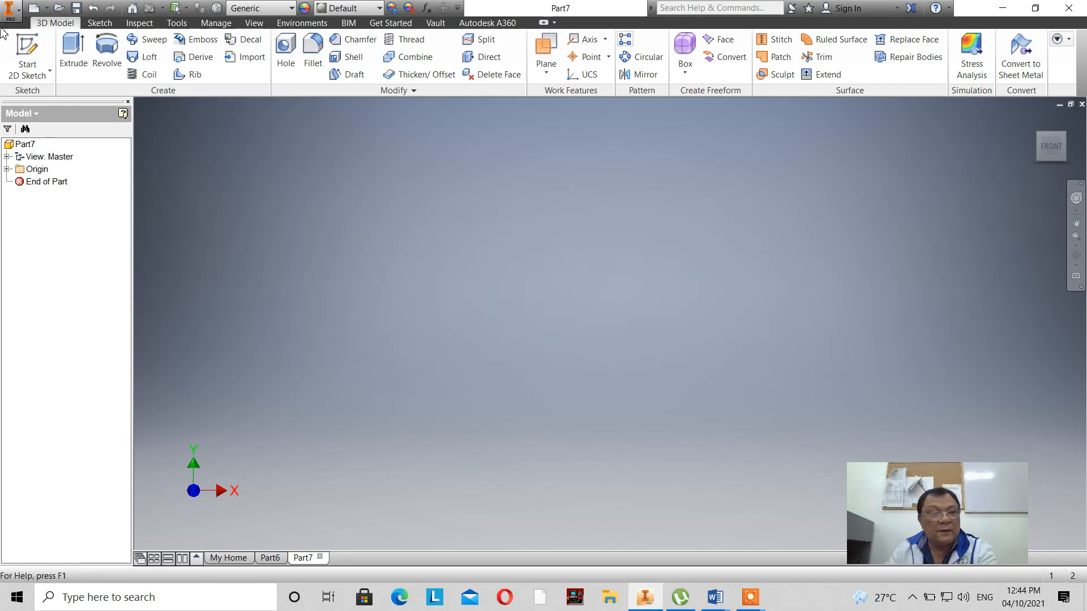
click(19, 44)
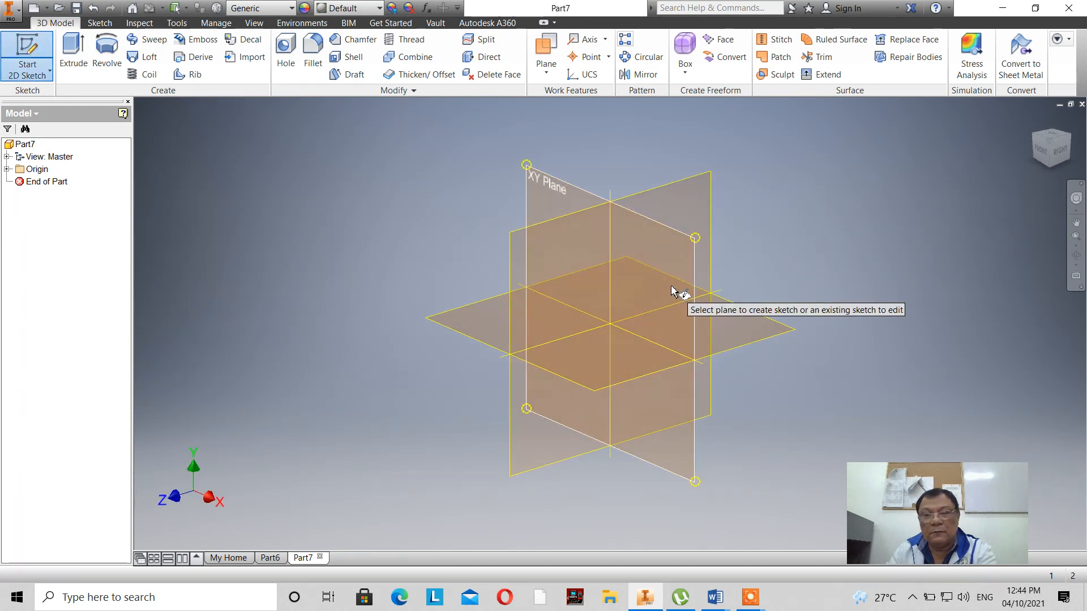
click(673, 291)
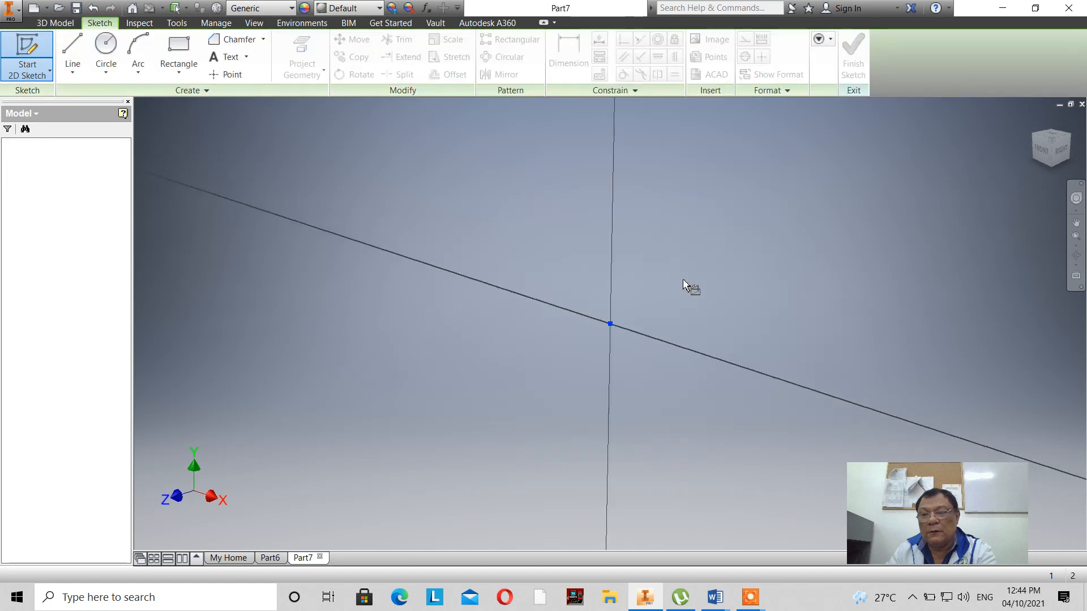
Sketch a rectangle about 26 mm wide and 7 mm high with its lower-left corner on the origin.
click(1077, 222)
mouse_move(692, 293)
mouse_down()
mouse_move(548, 339)
mouse_move(485, 341)
mouse_up()
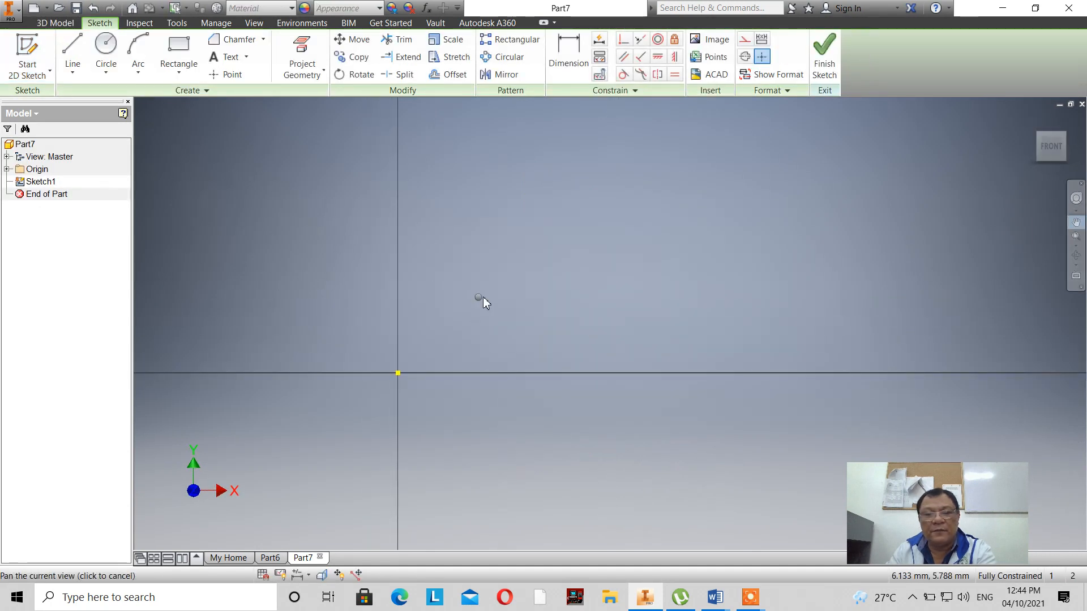
right_click(479, 297)
click(521, 299)
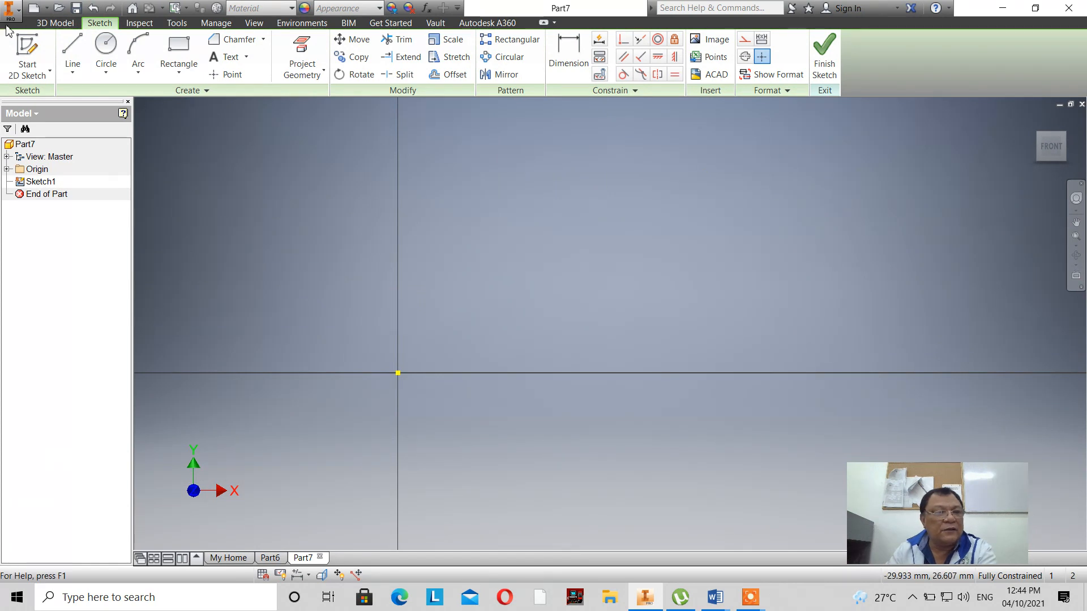
click(179, 45)
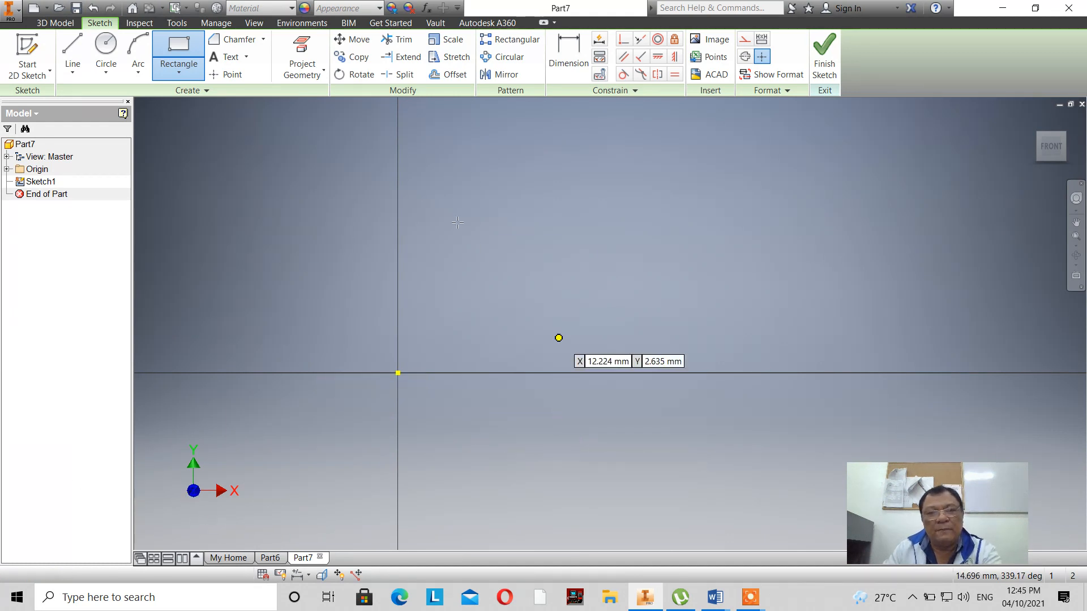
click(399, 373)
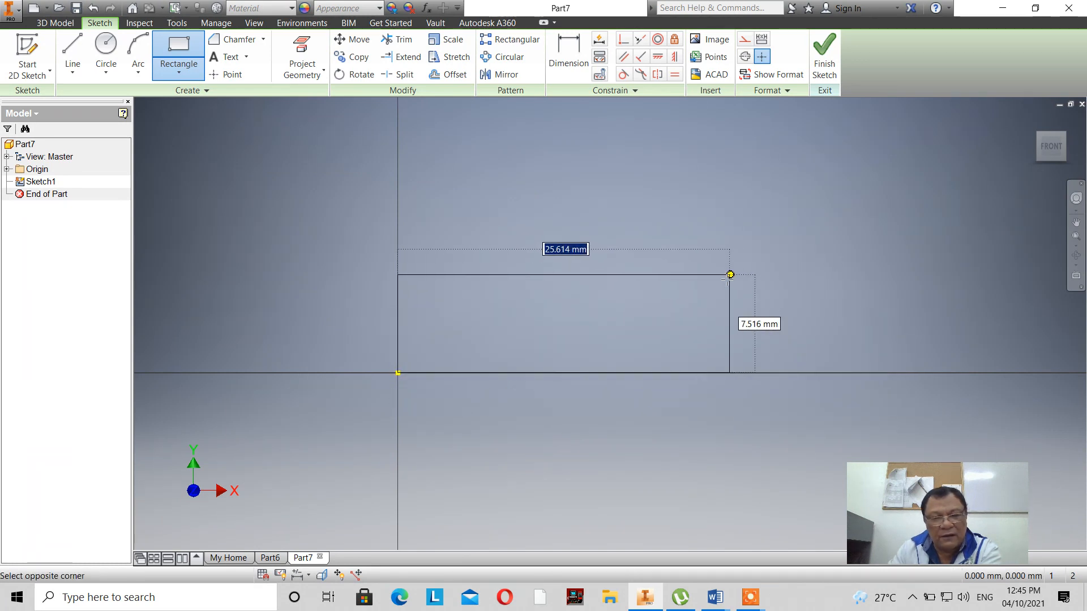
click(742, 280)
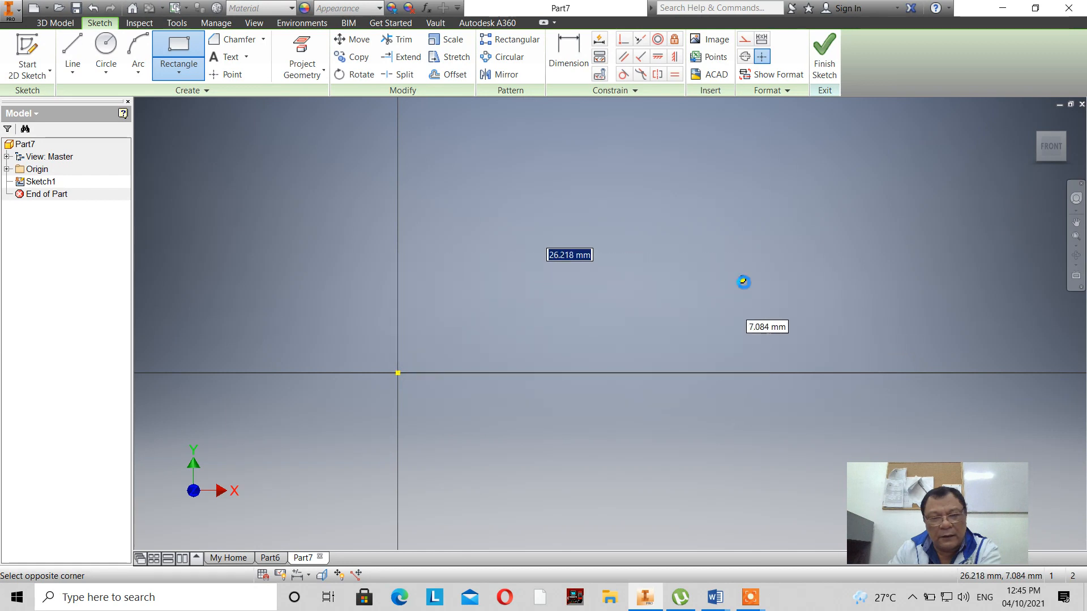
right_click(674, 454)
click(711, 451)
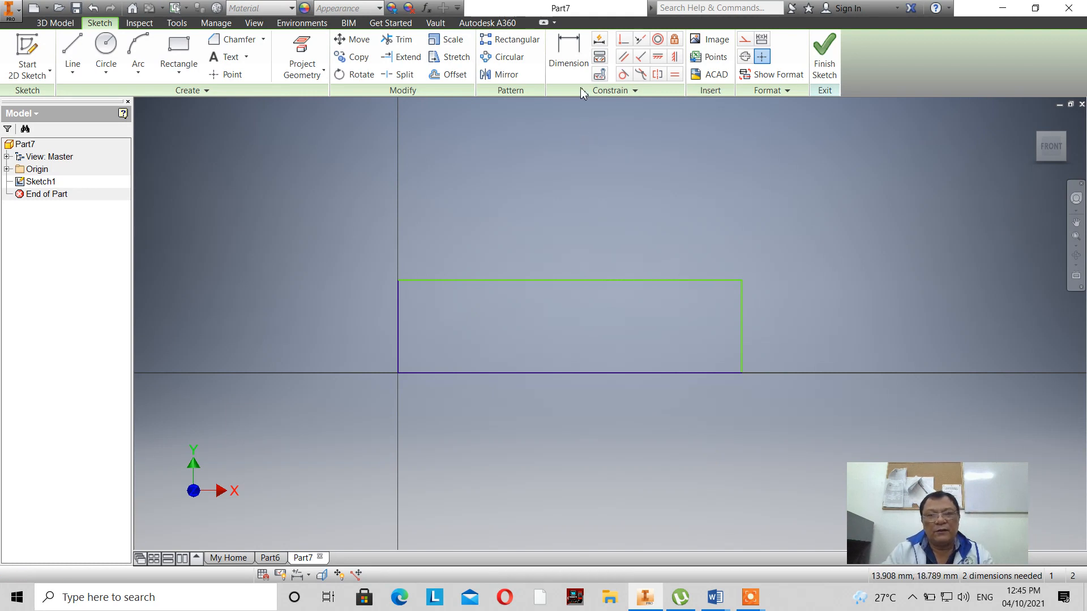
Dimension the rectangle's top edge and set its length to 100 mm.
click(575, 69)
click(583, 280)
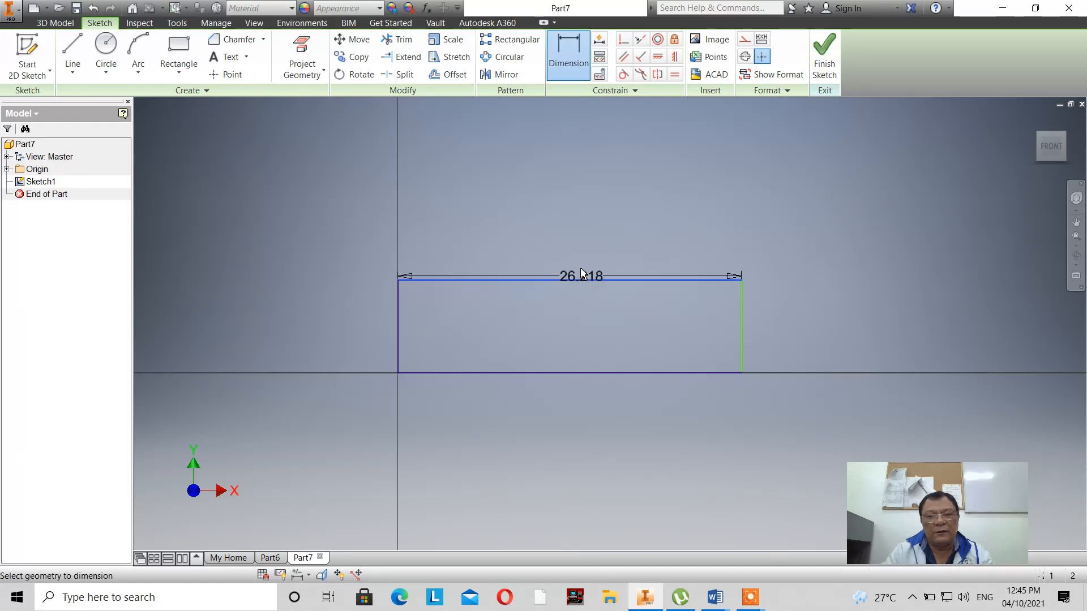
click(581, 266)
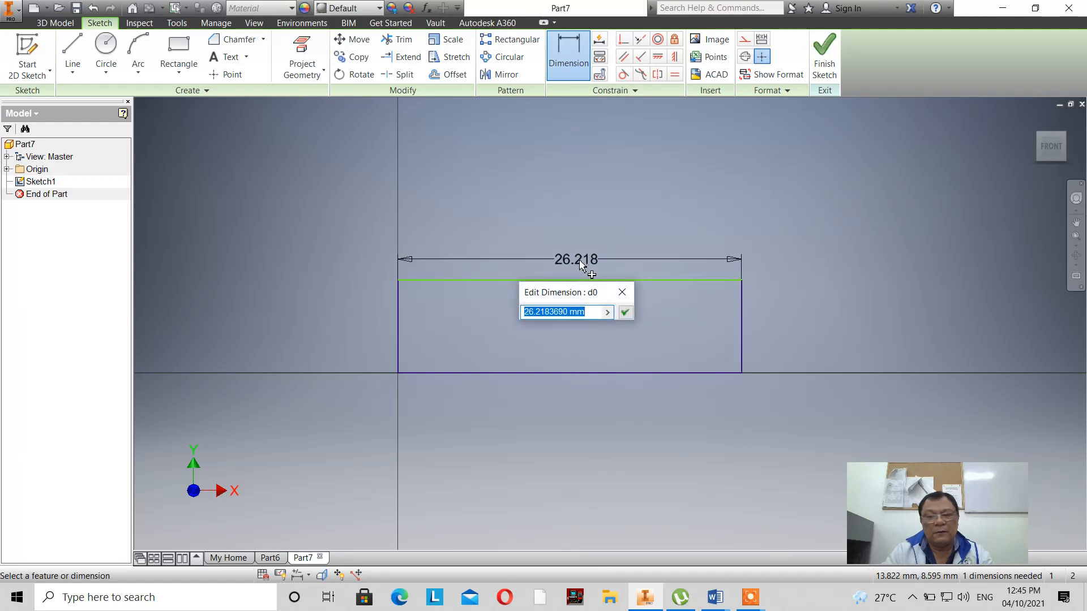
text(100)
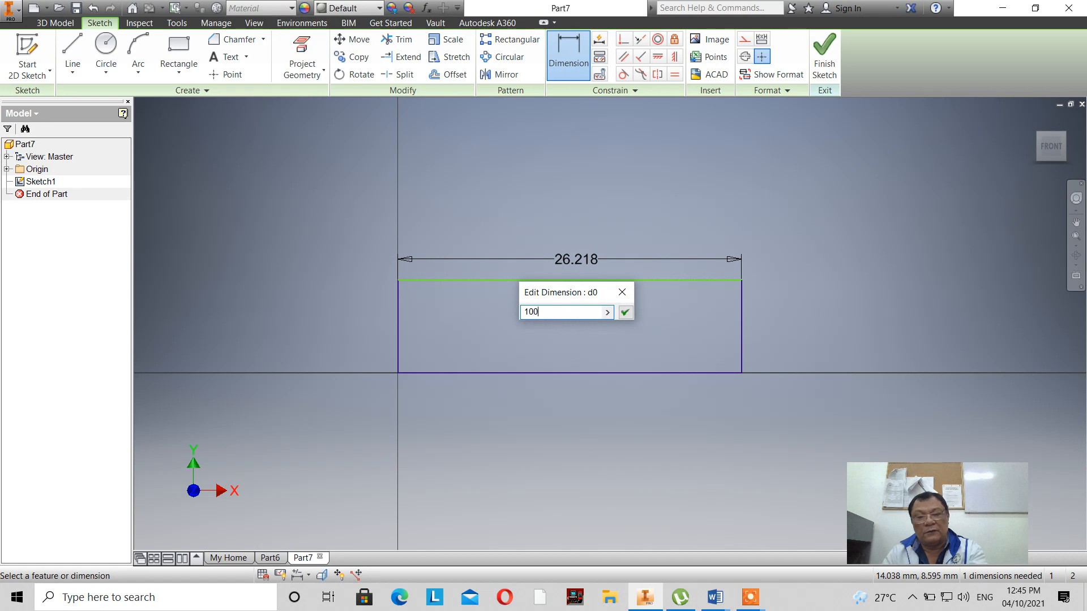
click(625, 313)
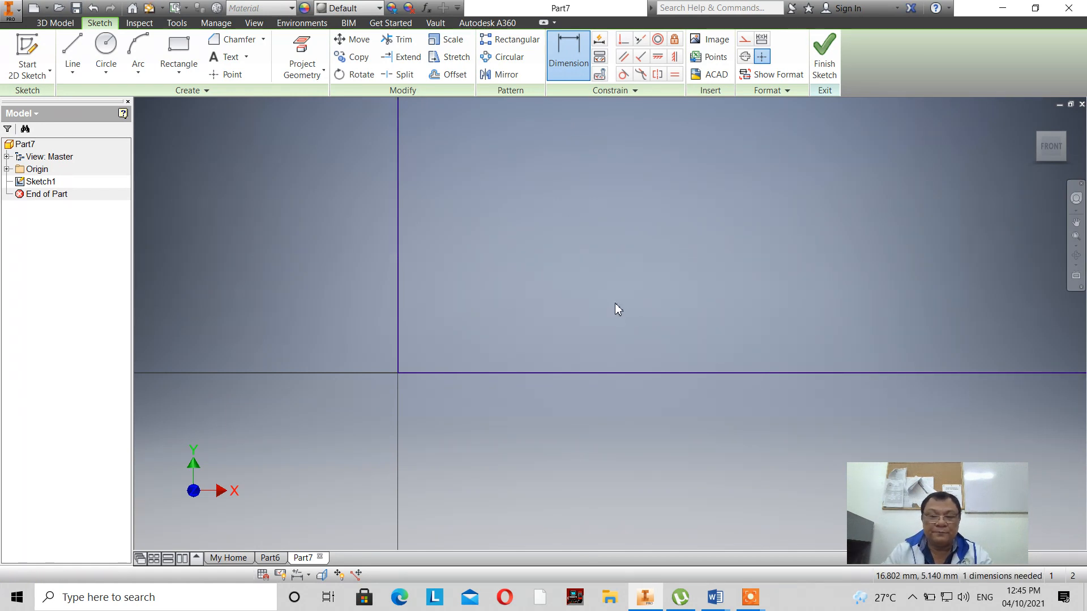
Dimension the rectangle's right edge and set its height to 50 mm.
scroll(480, 334, up, 5)
scroll(765, 322, down, 3)
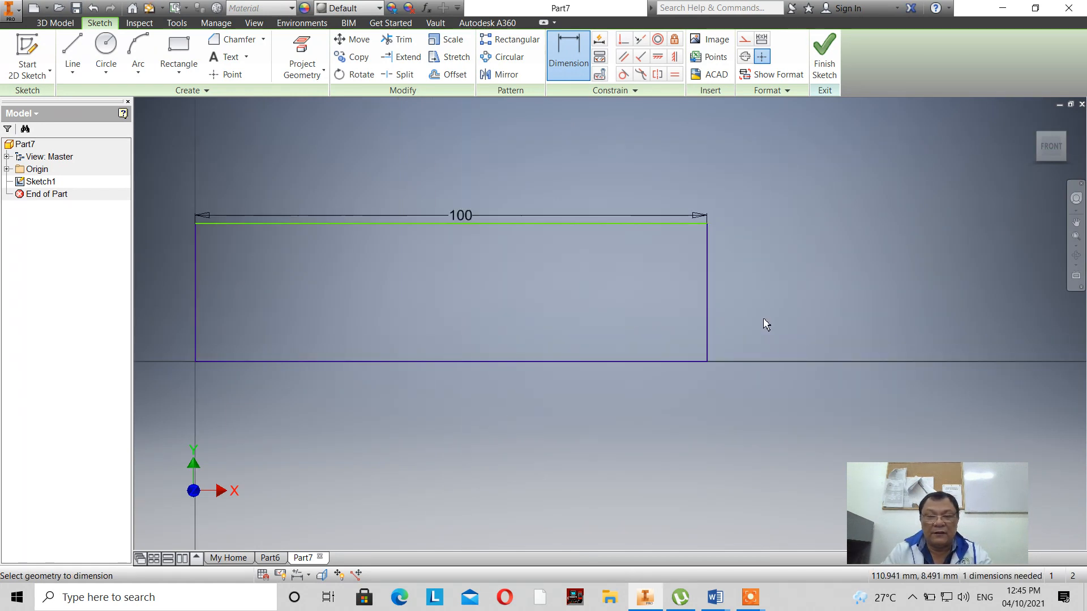
scroll(766, 324, up, 3)
scroll(766, 324, down, 3)
scroll(766, 324, up, 2)
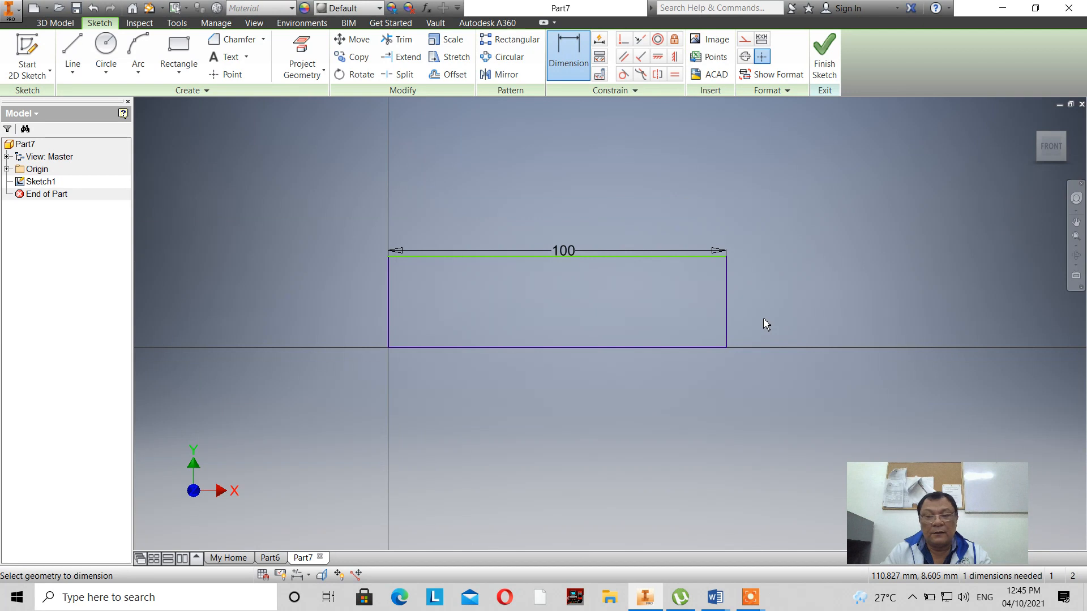
click(726, 310)
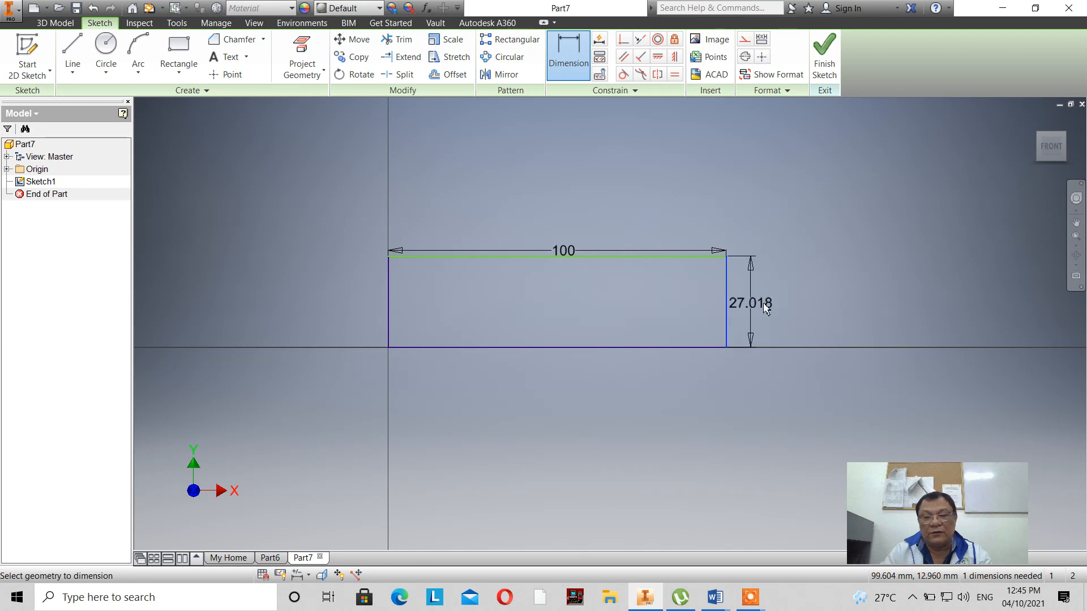
click(773, 305)
text(50)
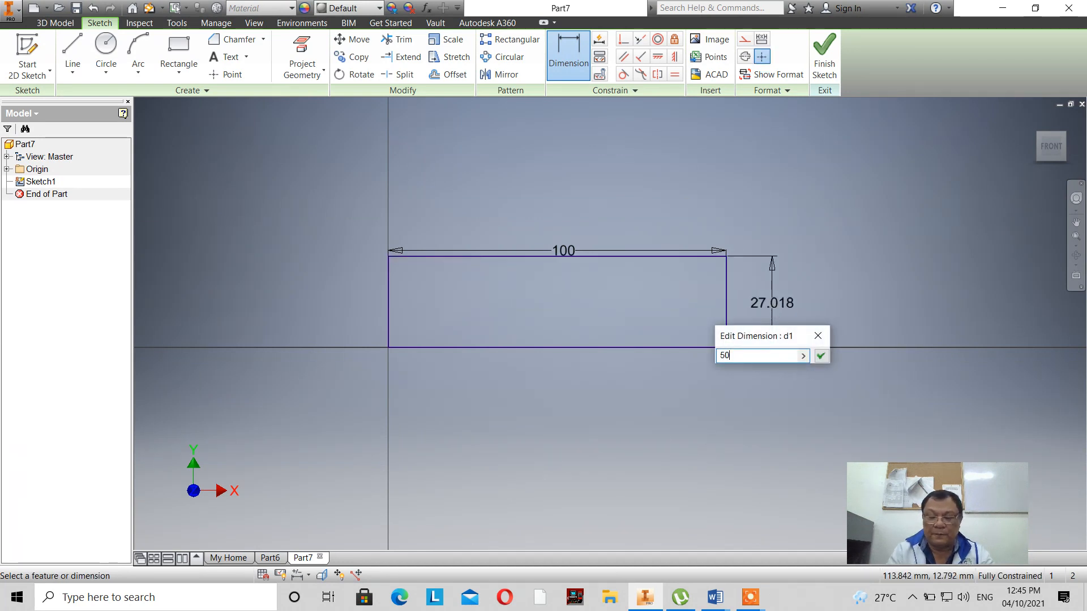
key(Return)
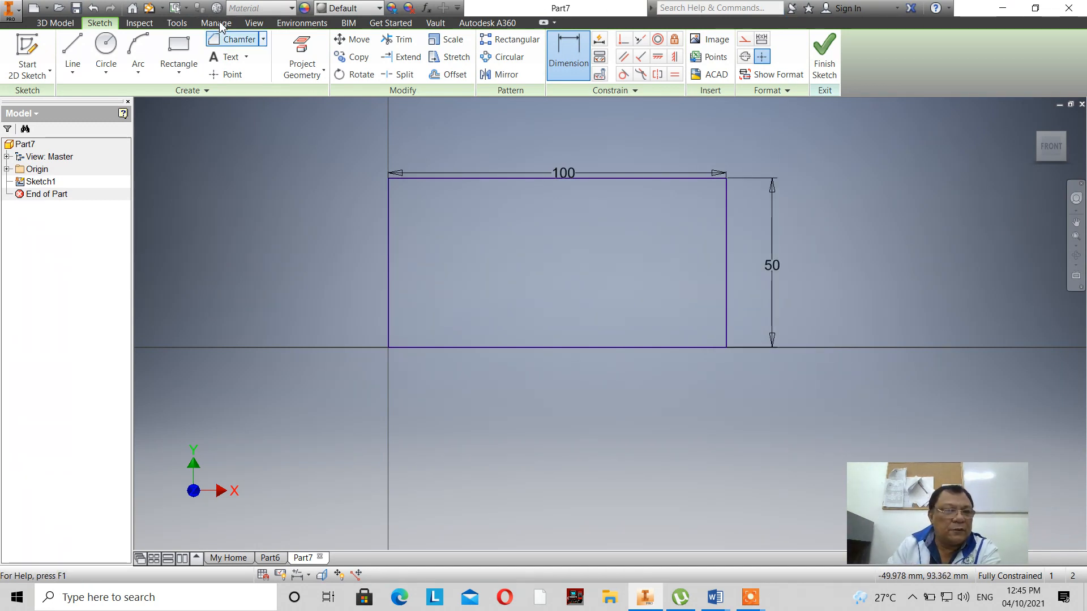
Draw a 10 mm diameter circle inside the rectangle, centred about 23 mm from the left edge and 25 mm above the bottom edge.
click(106, 45)
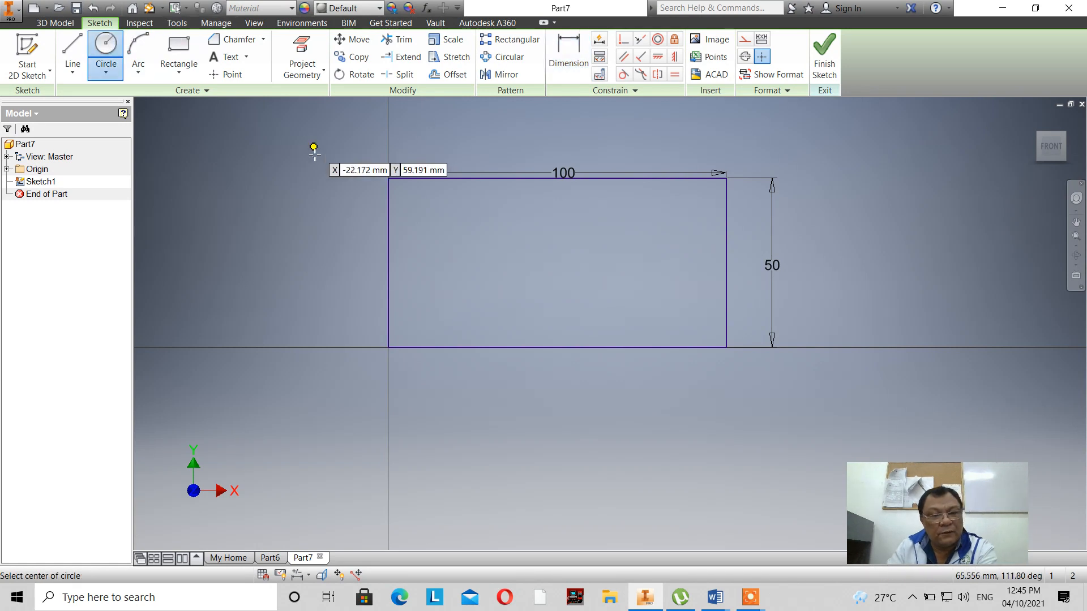
click(466, 262)
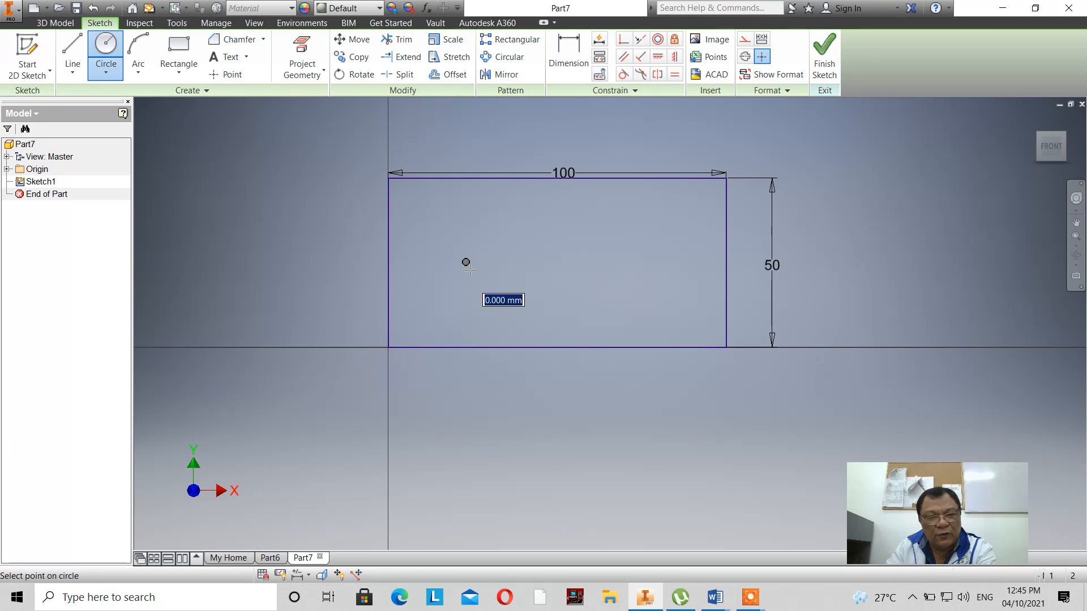
text(1)
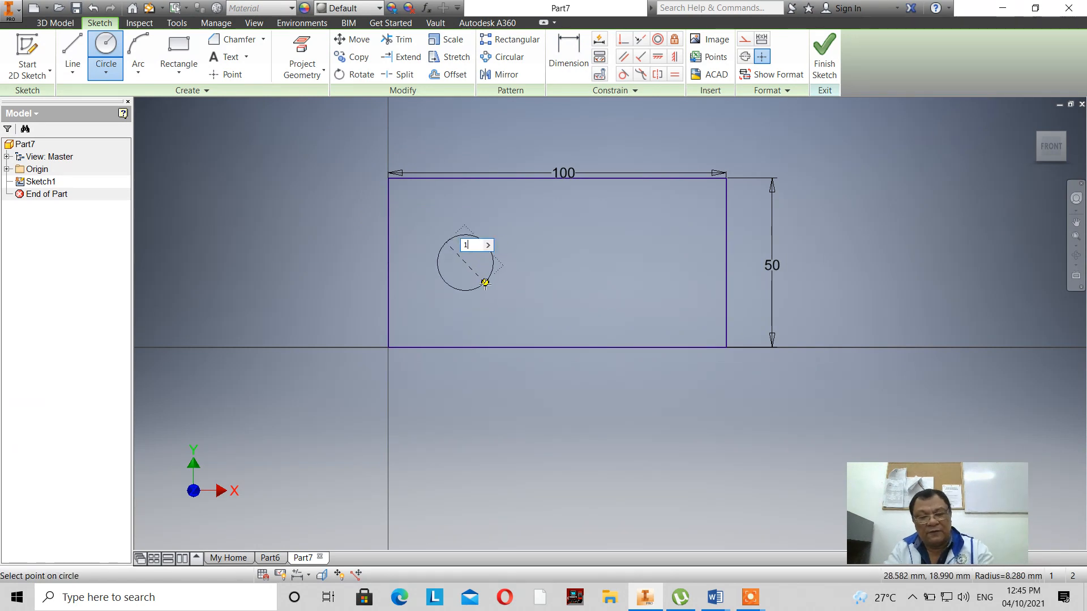
text(0)
key(Return)
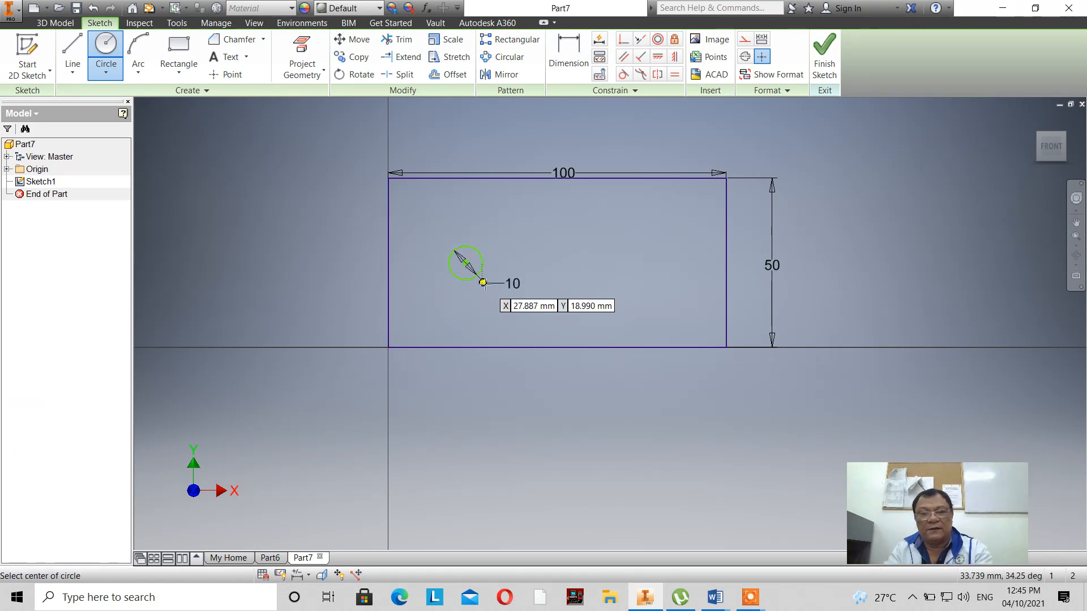
Draw a second 10 mm diameter circle, centred about 38 mm from the rectangle's right edge and 11 mm above the bottom edge.
scroll(477, 285, up, 3)
scroll(476, 286, down, 3)
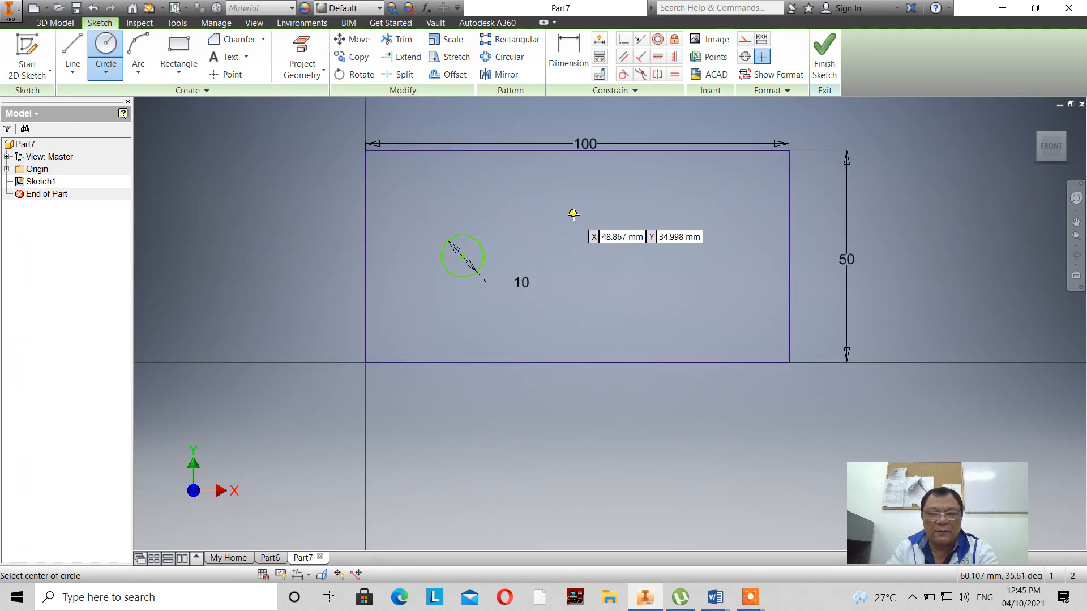
click(627, 316)
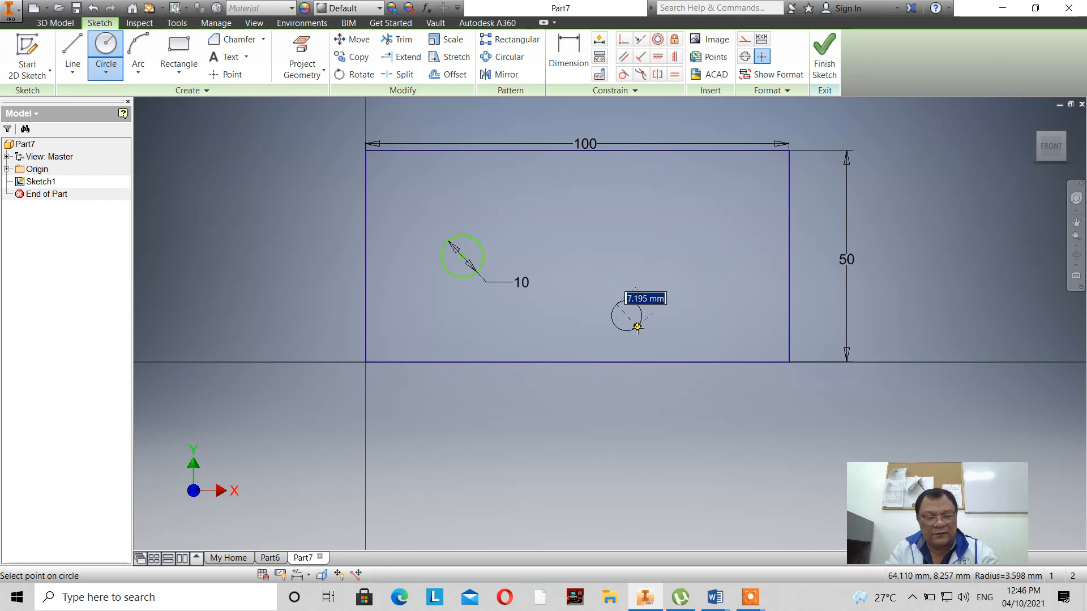
text(10)
key(Return)
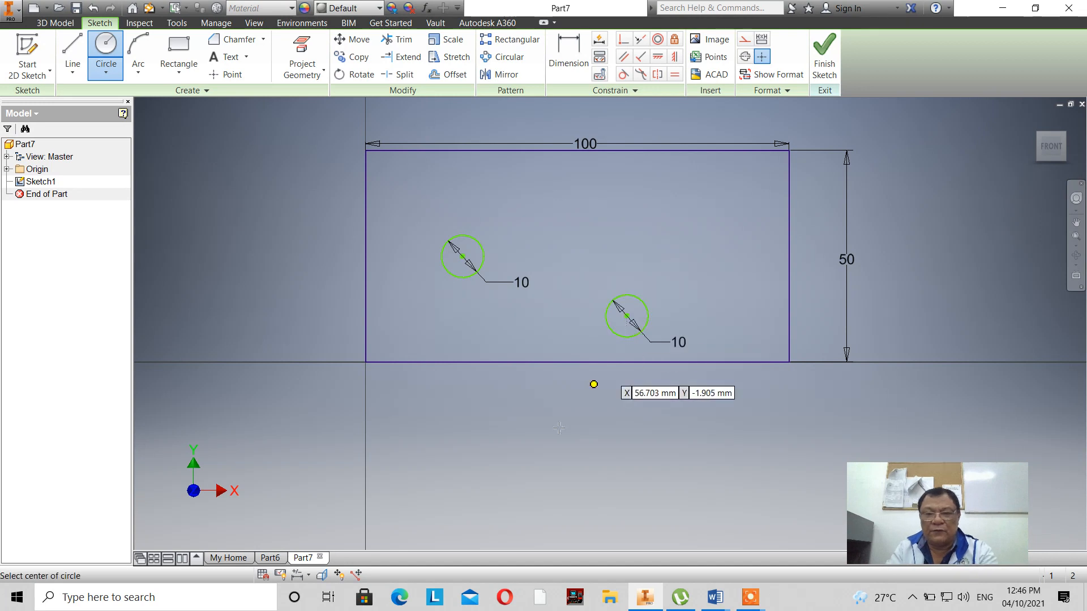
right_click(554, 429)
click(594, 433)
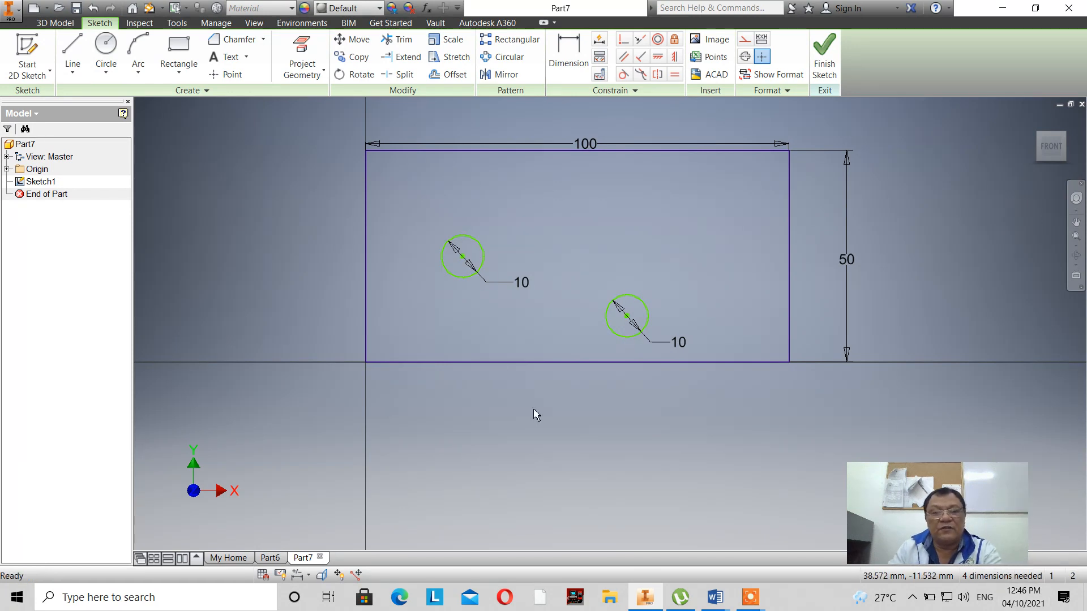
Dimension the left circle's centre 25 mm above the rectangle's bottom edge.
click(568, 57)
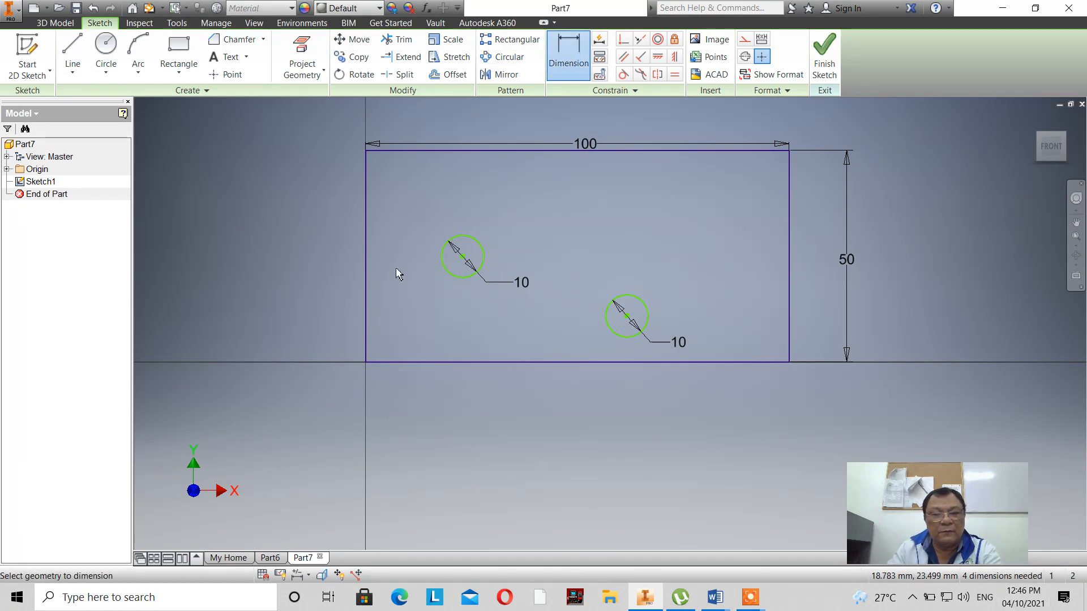
click(436, 362)
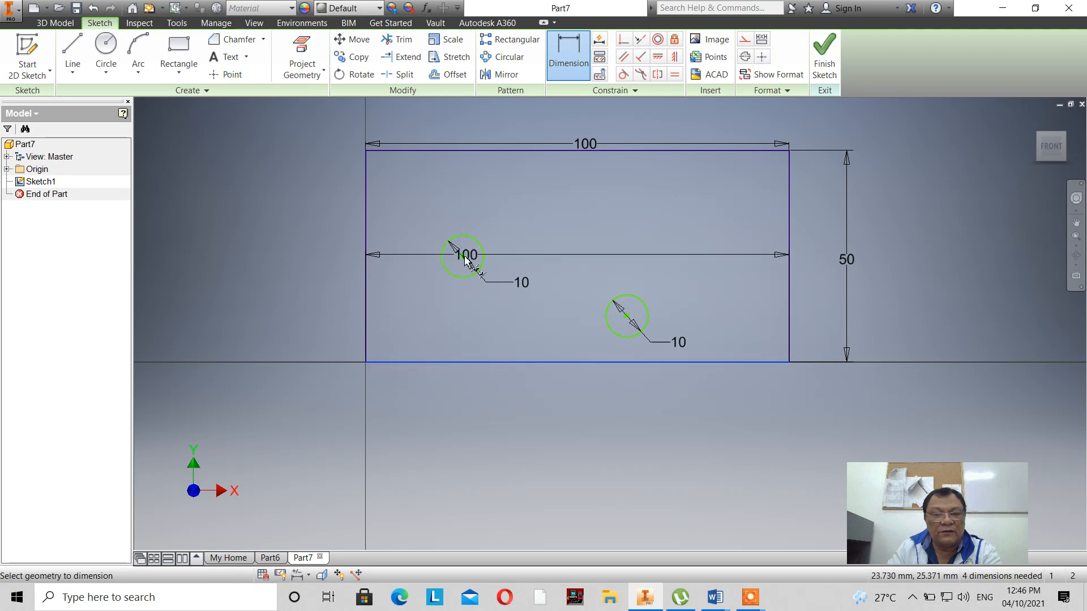
click(463, 256)
click(320, 313)
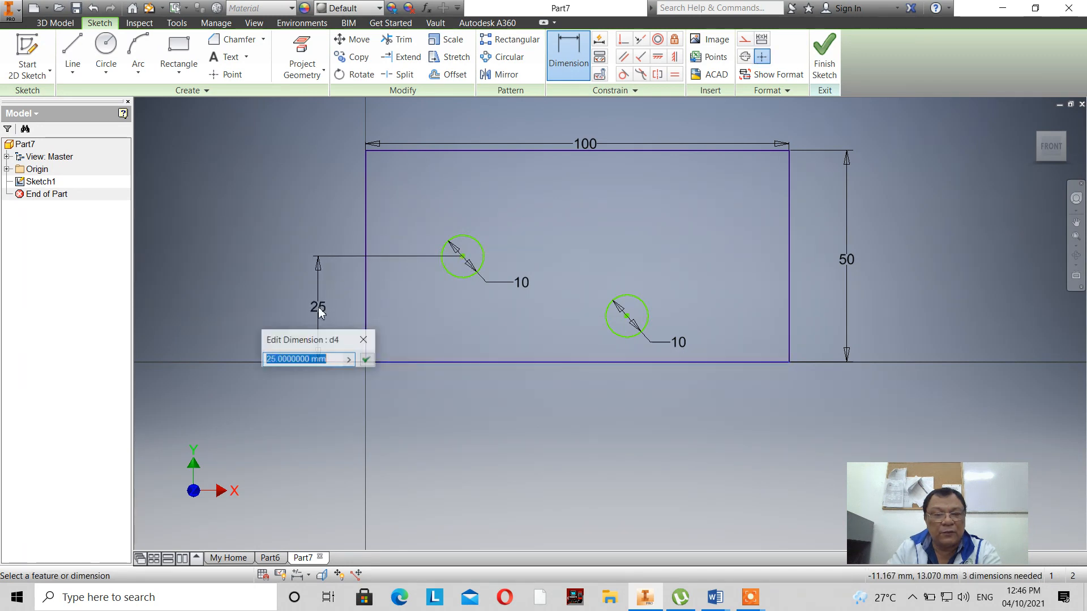
click(360, 359)
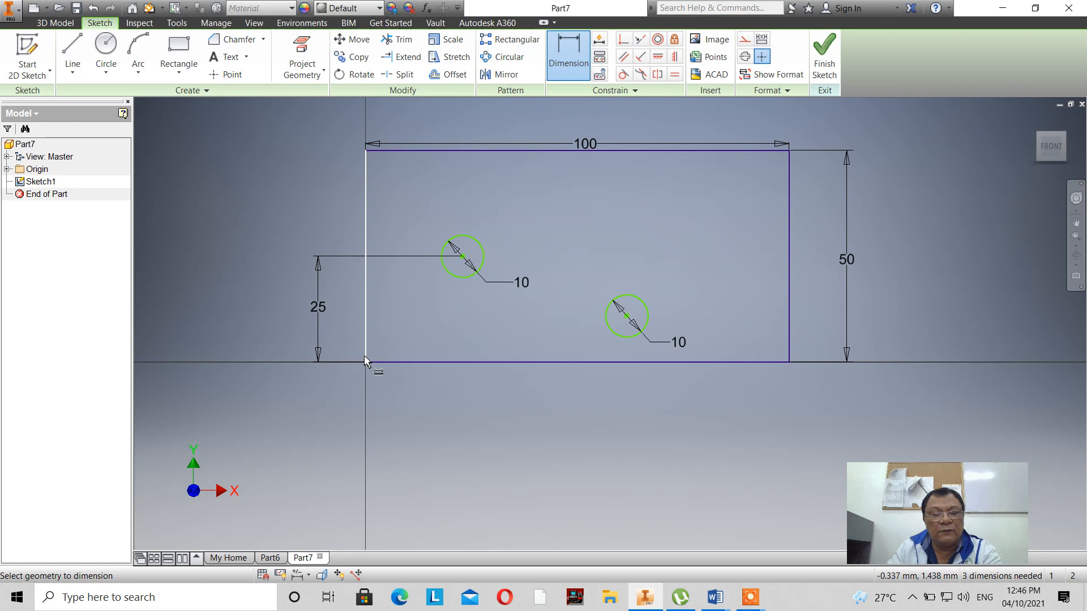
Dimension the left circle's centre from the rectangle's left edge and set the distance to 20 mm.
click(368, 295)
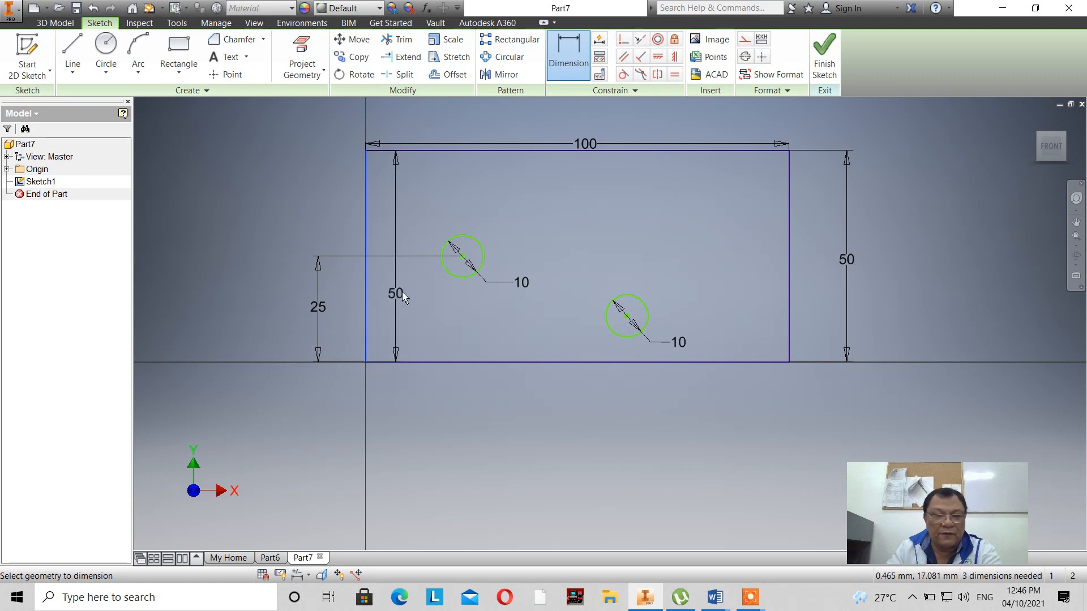
click(461, 256)
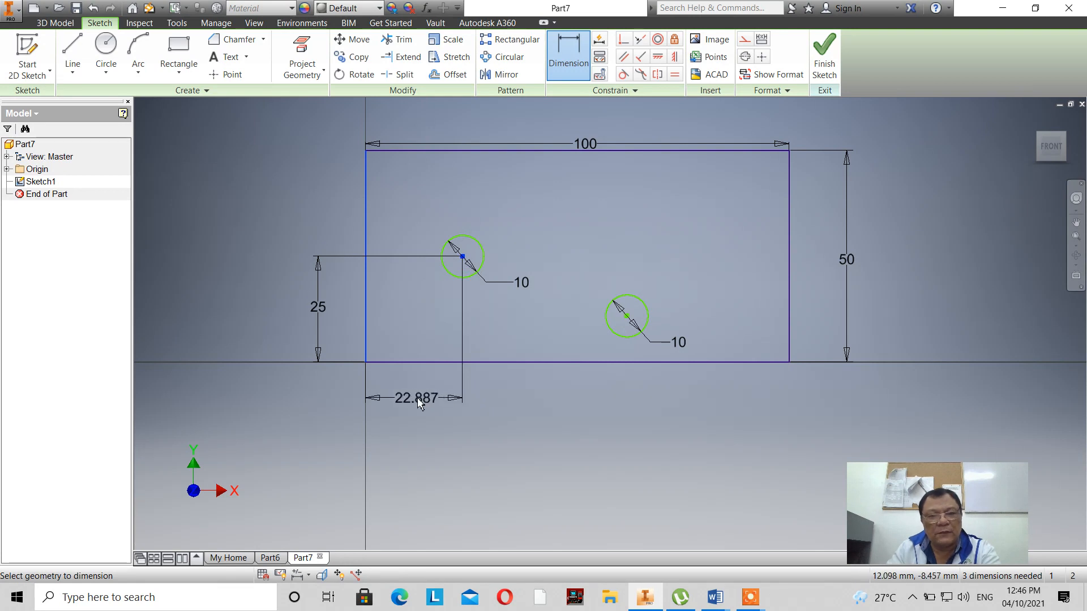
click(417, 399)
text(20)
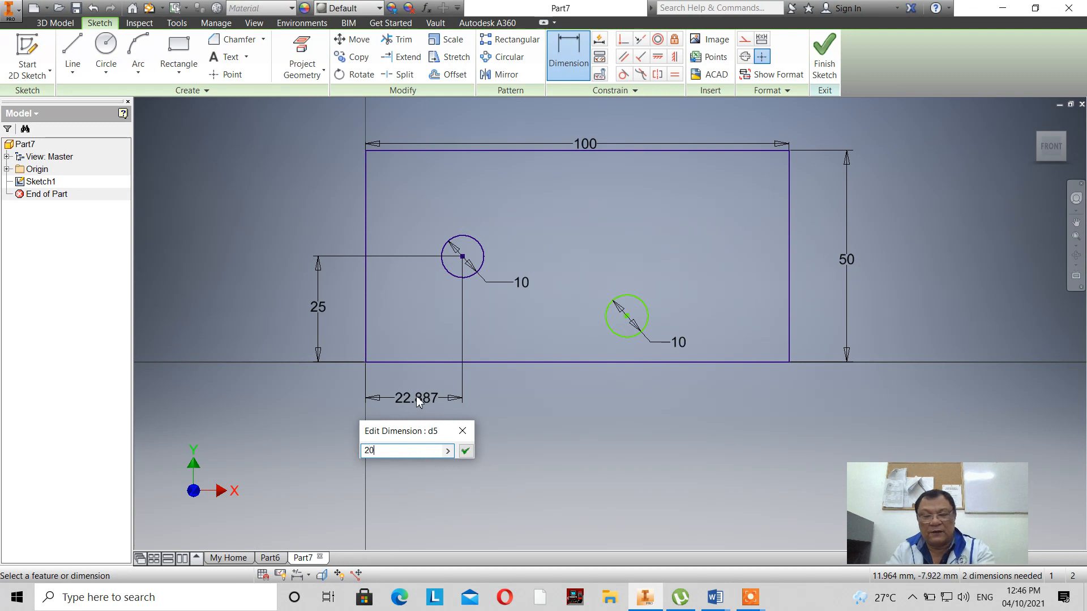
click(466, 451)
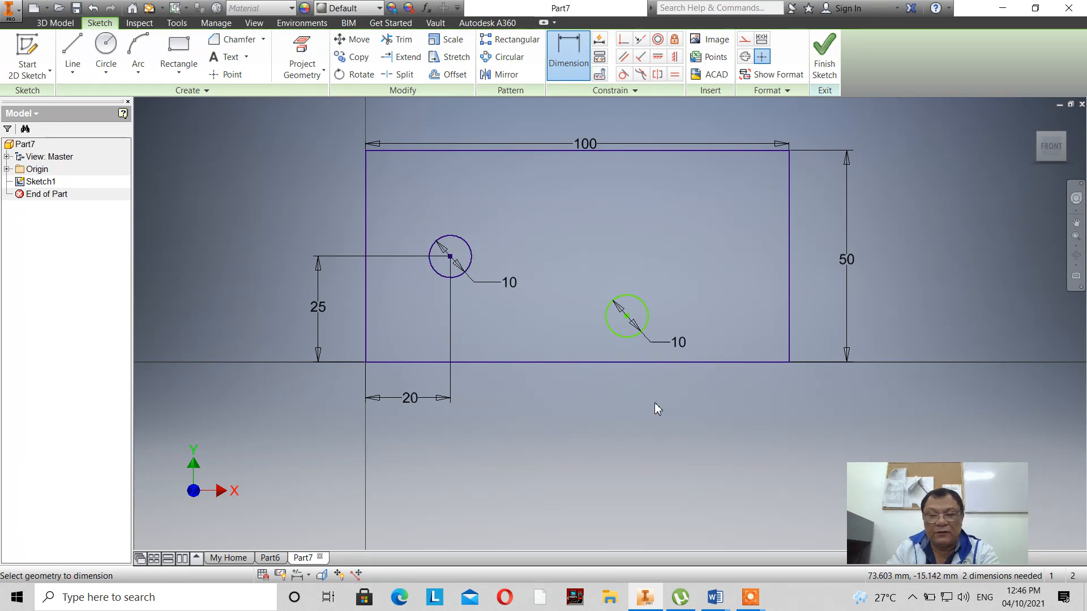
Dimension the right circle's centre from the rectangle's bottom edge and set the distance to 15 mm.
click(632, 363)
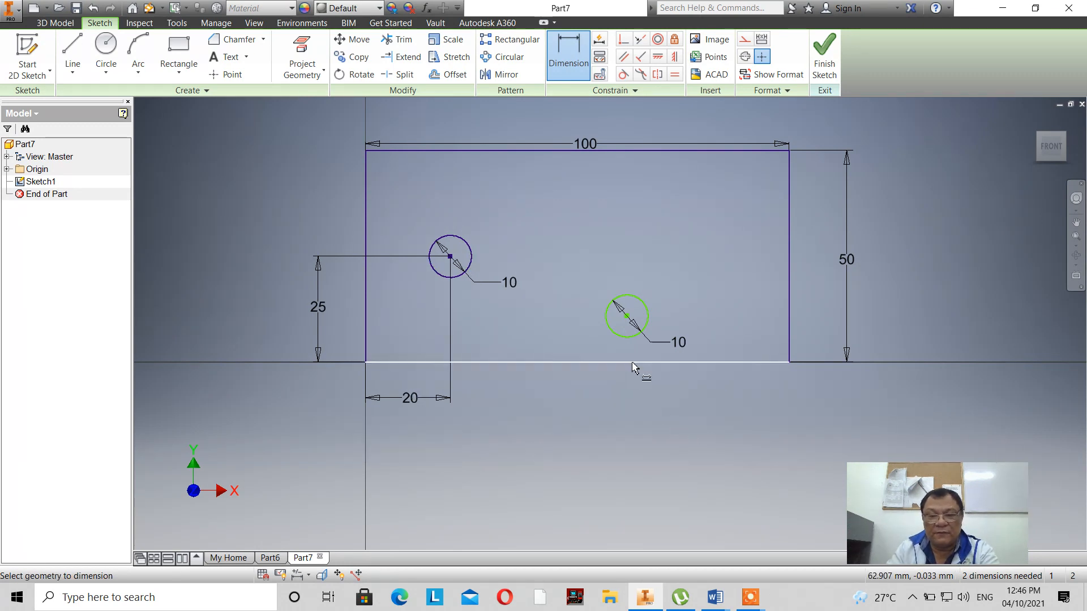
click(628, 317)
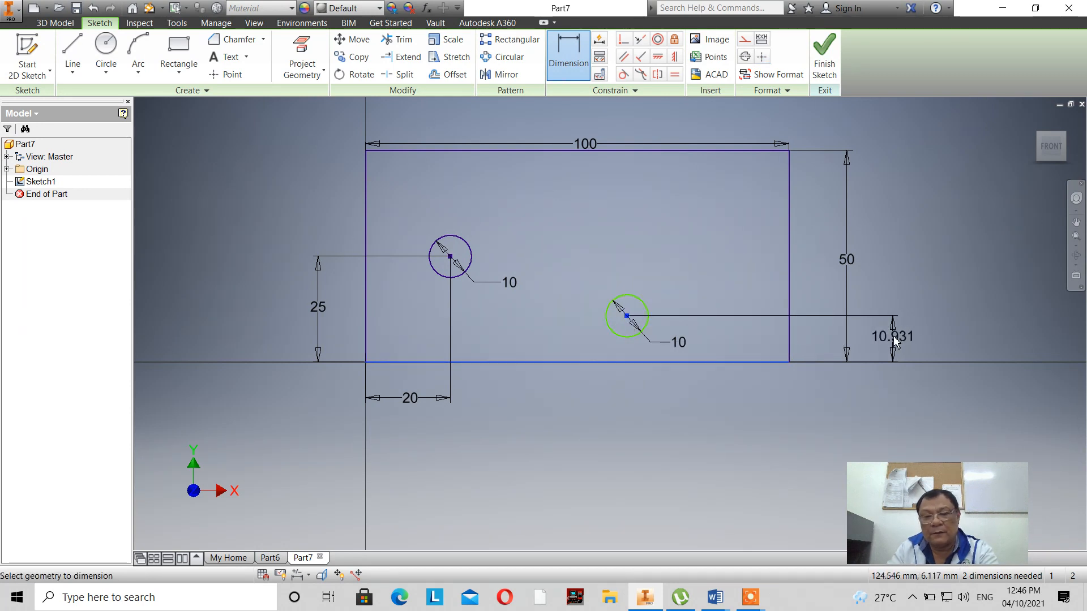
click(895, 340)
text(15)
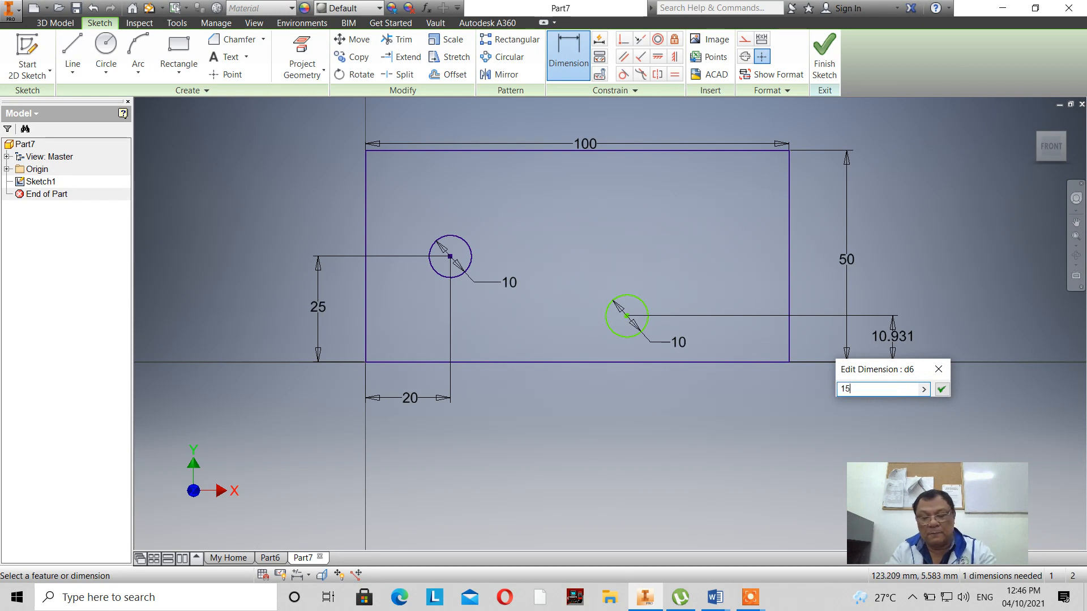
key(Return)
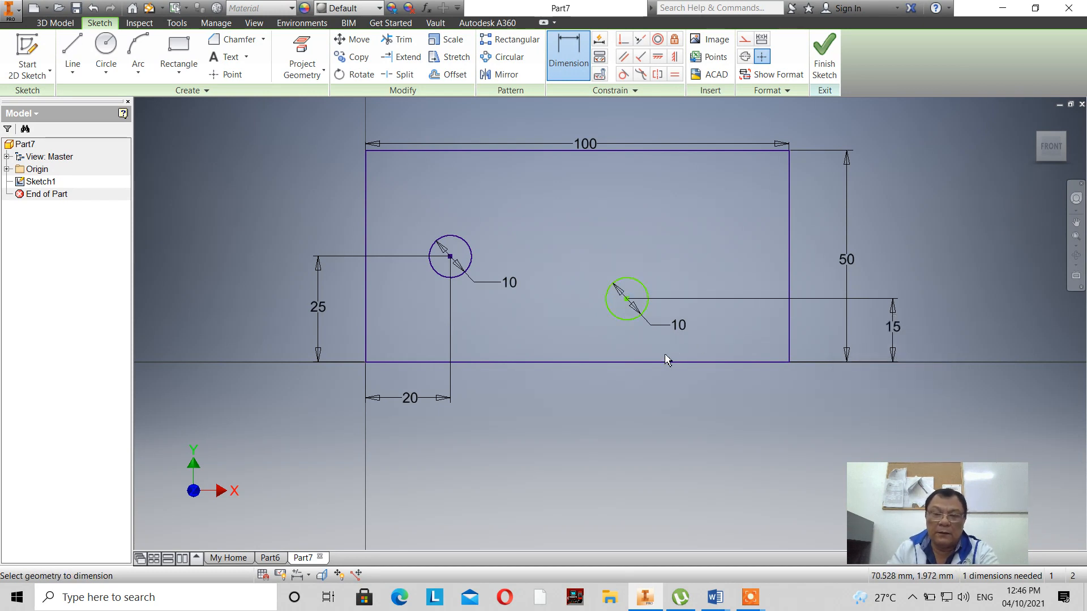
Dimension the right circle's centre from the rectangle's right edge and set the distance to 40 mm.
click(626, 299)
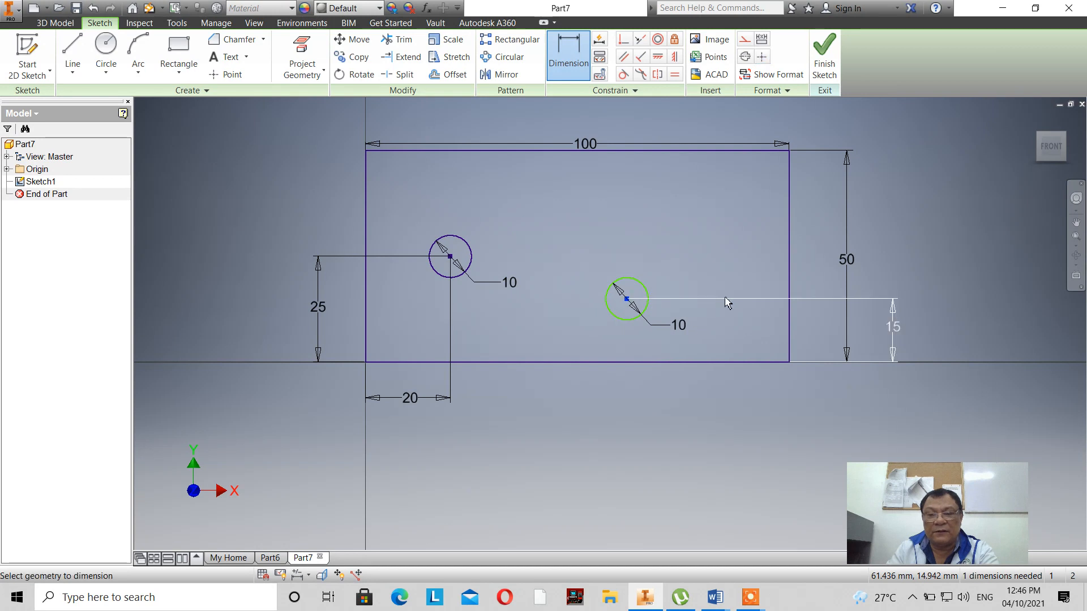
click(789, 287)
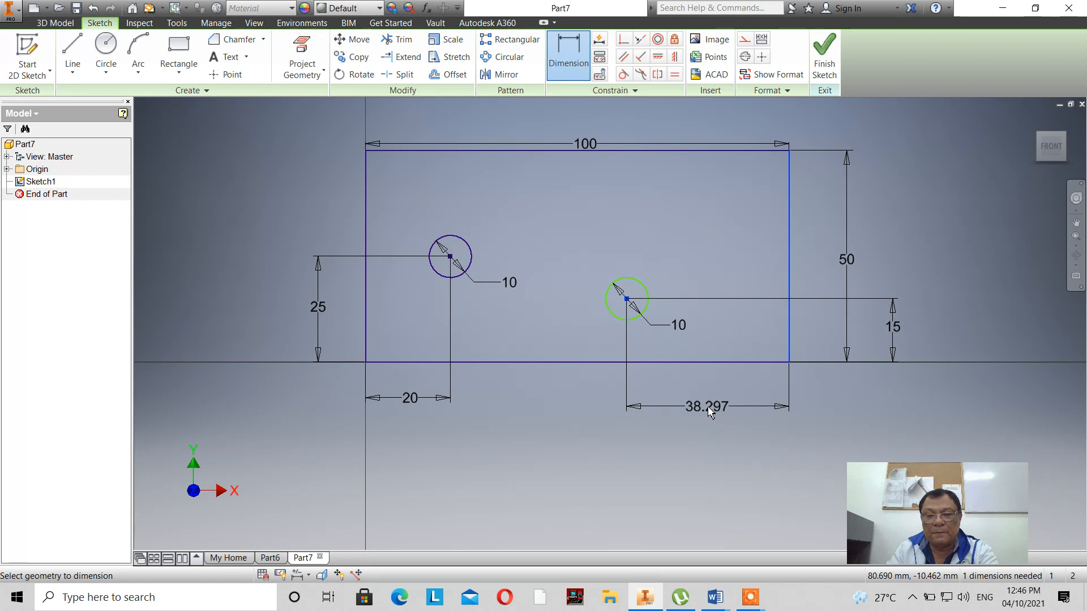
click(706, 407)
text(40)
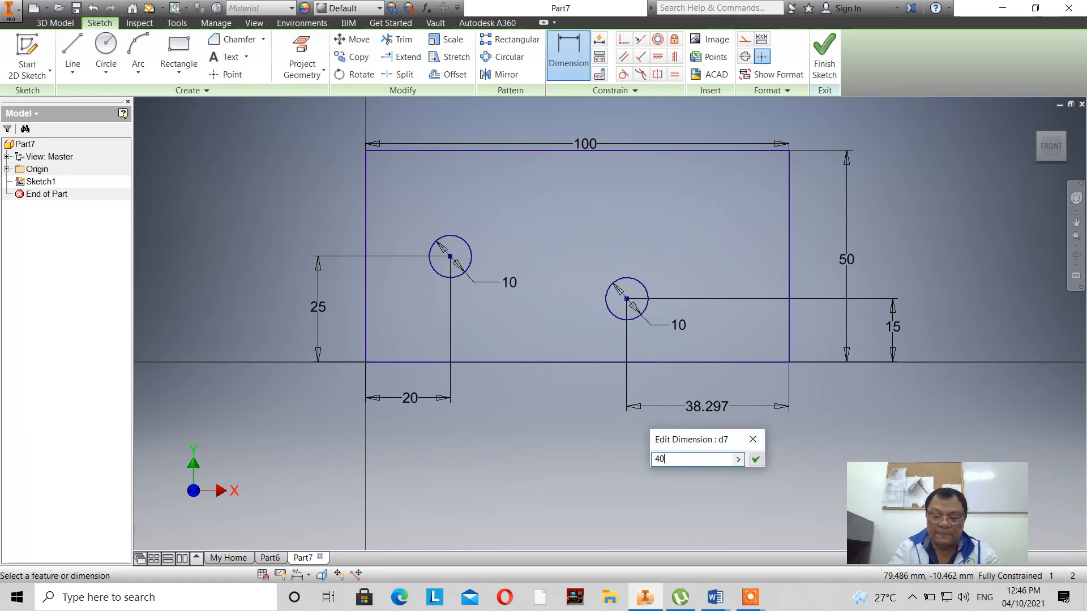
key(Return)
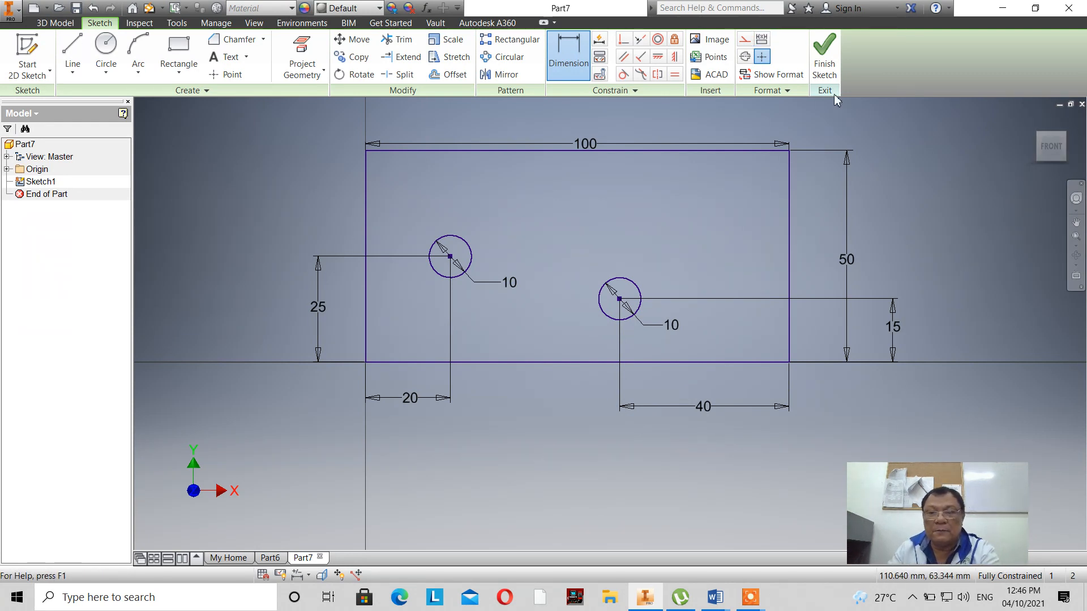
Finish the sketch and set the isometric front-top-right view as the home view with Fixed Distance.
click(831, 57)
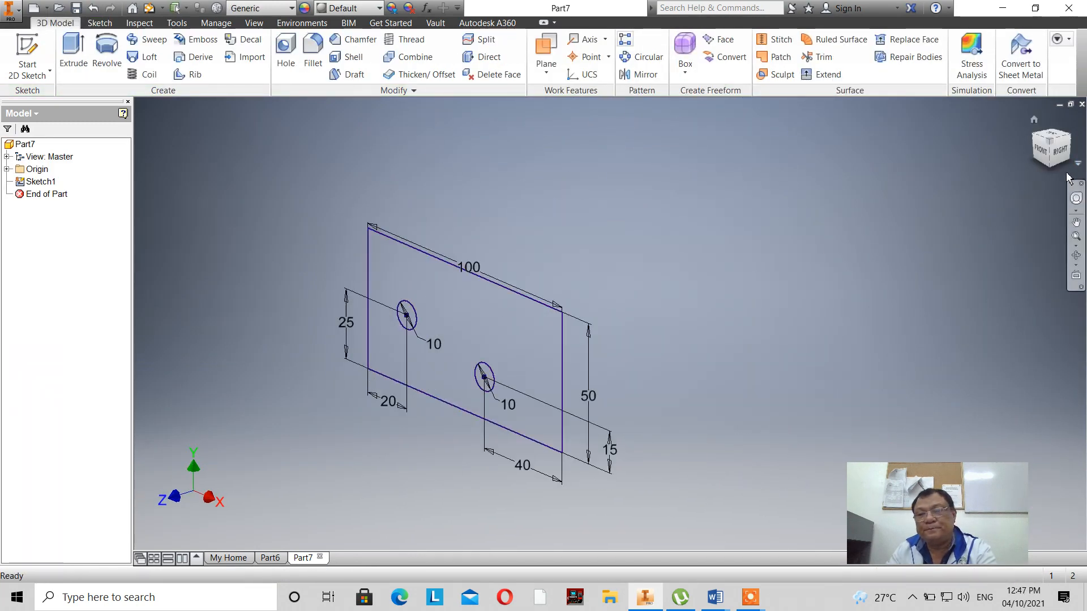
click(1054, 150)
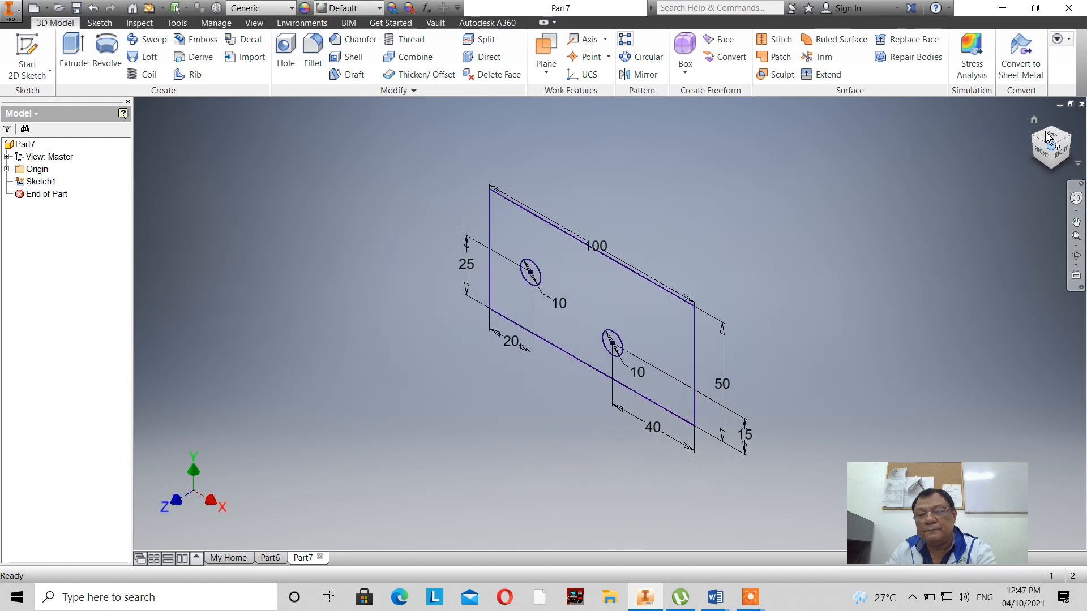
right_click(1039, 126)
mouse_move(1007, 220)
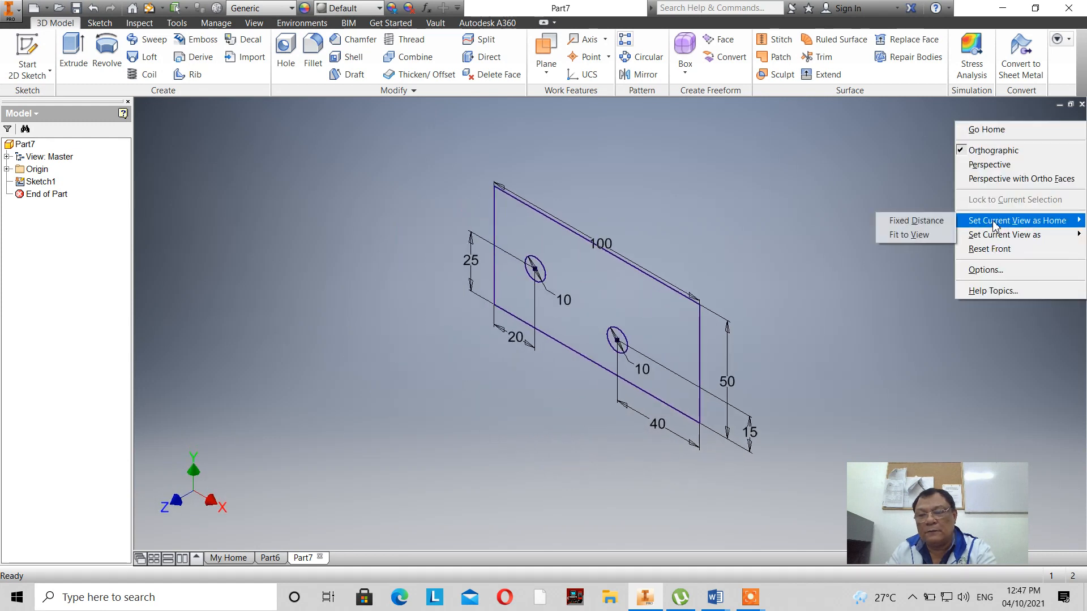
click(913, 220)
scroll(862, 287, up, 3)
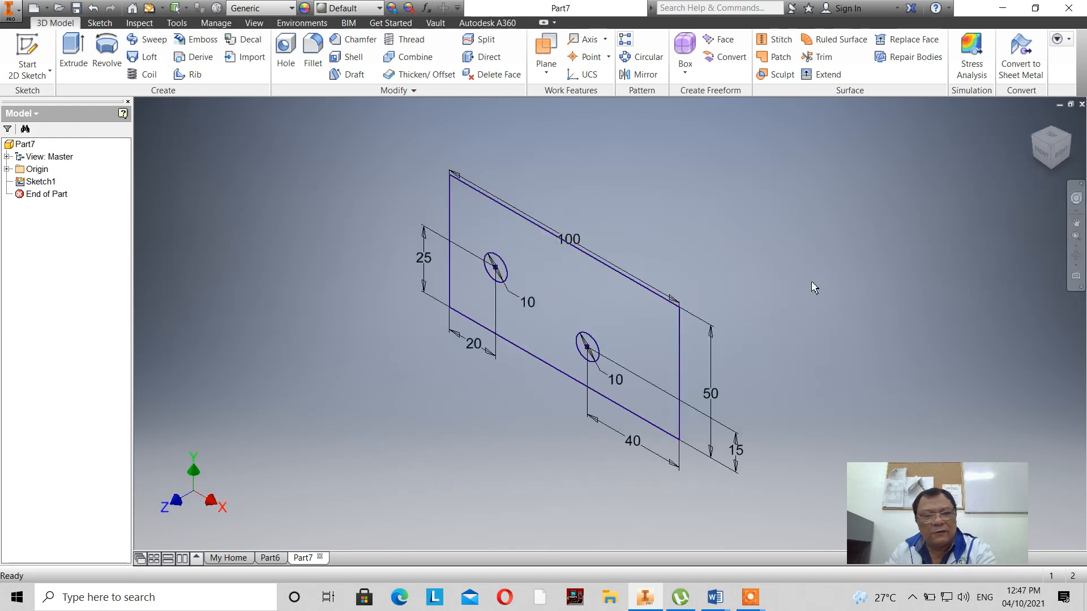
Extrude the plate profile 20 mm toward the rear of the sketch plane, leaving the two circles as holes.
click(74, 57)
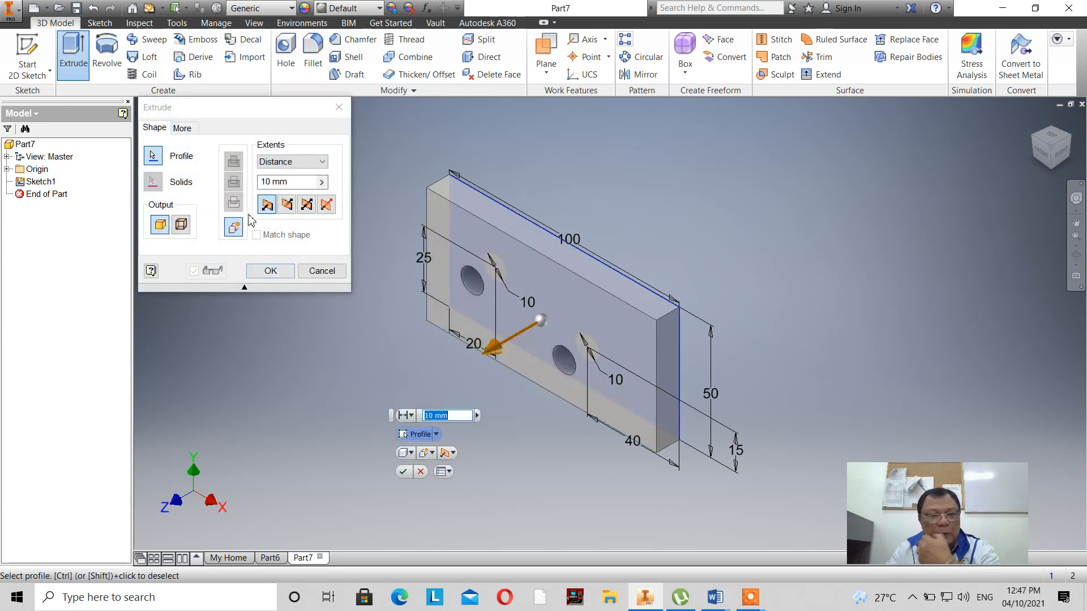
click(287, 205)
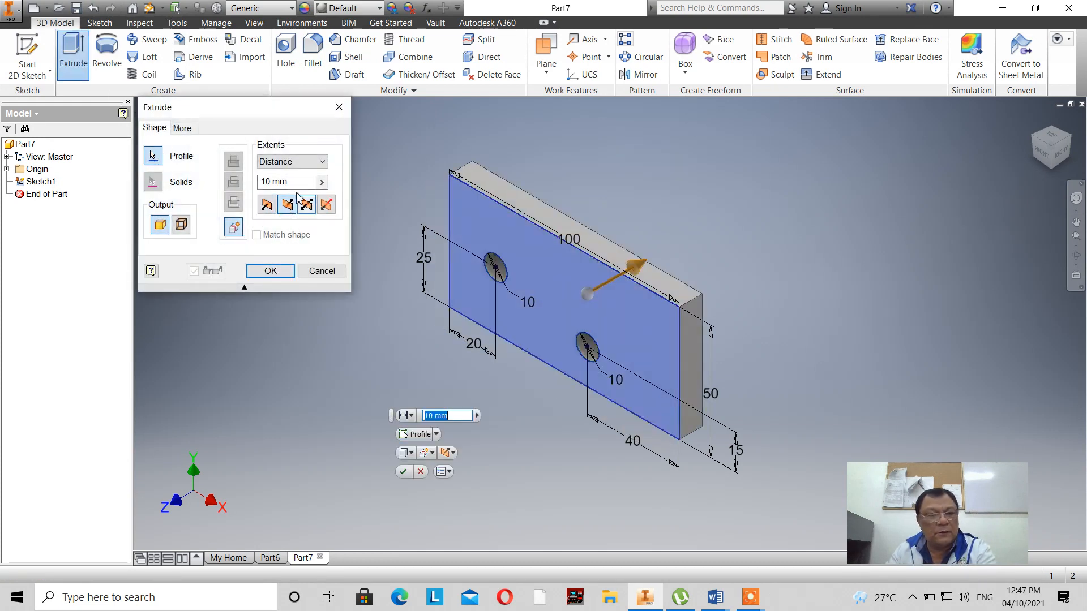
drag(299, 182, 215, 179)
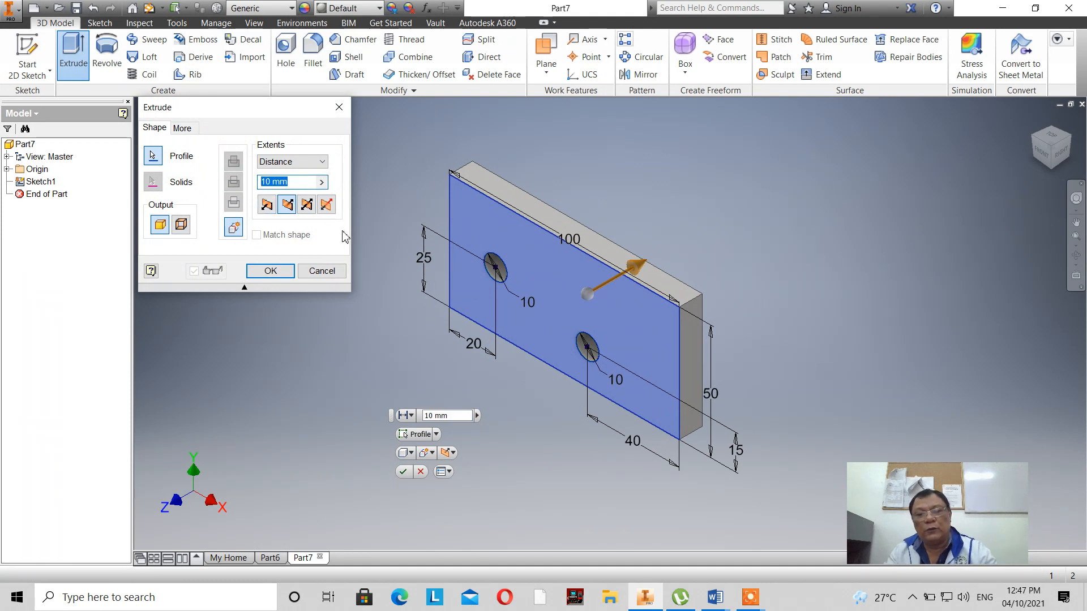
text(2)
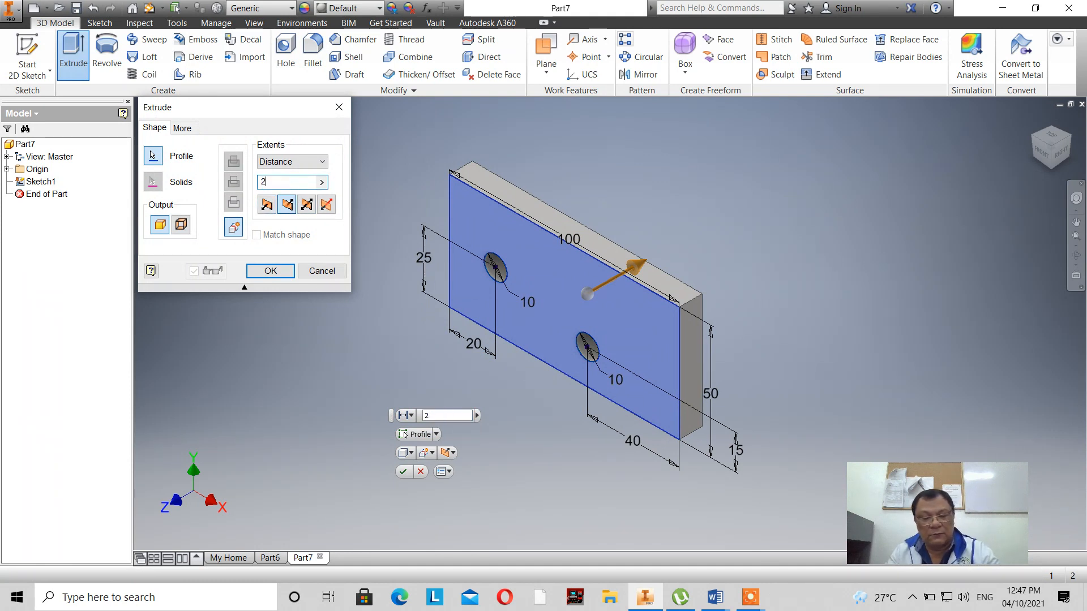
key(Return)
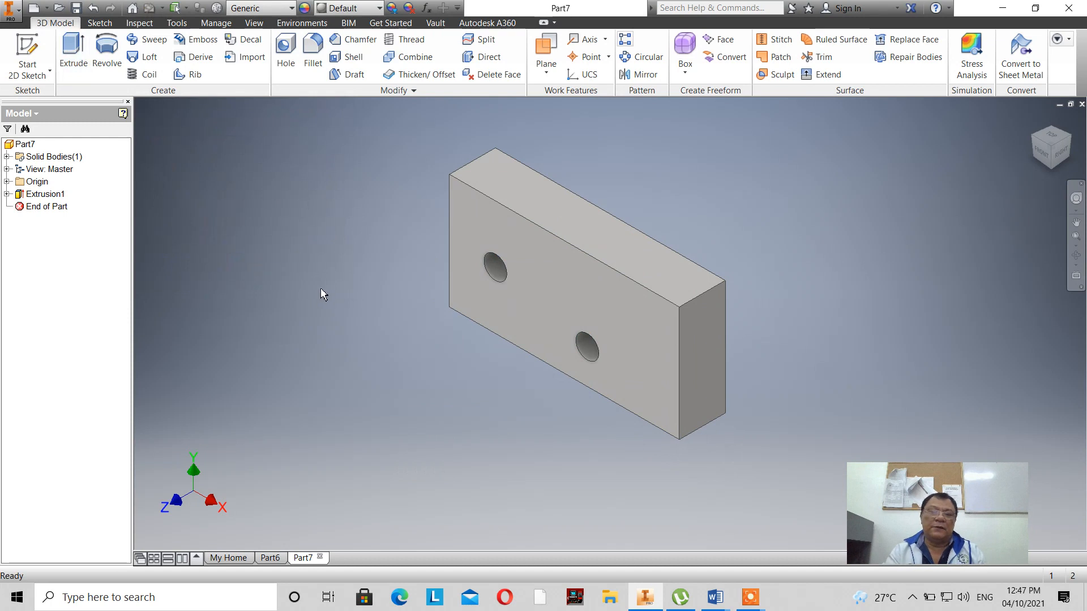
Open the extrusion's sketch for editing and move the overall width dimension farther above the rectangle's top edge.
scroll(309, 262, up, 6)
scroll(309, 262, down, 7)
scroll(309, 262, up, 3)
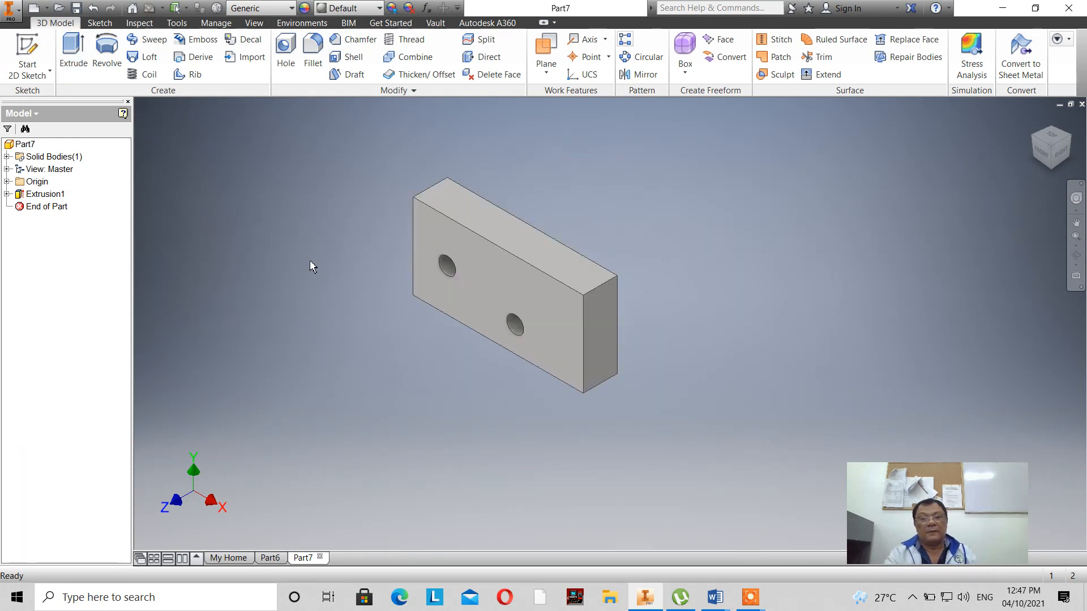
scroll(310, 262, down, 4)
scroll(311, 266, up, 3)
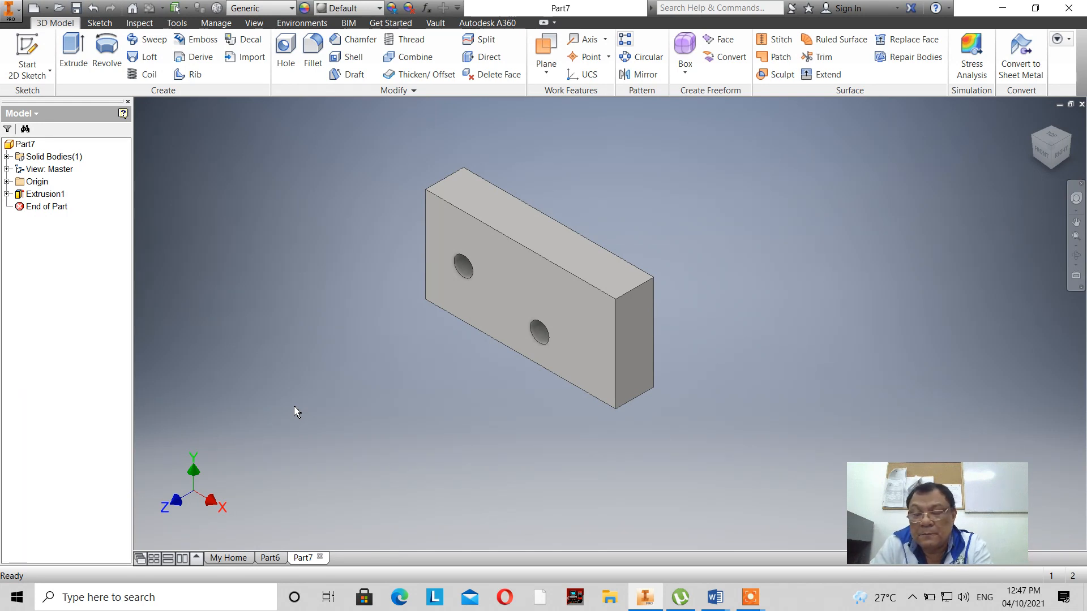
click(7, 194)
double_click(41, 207)
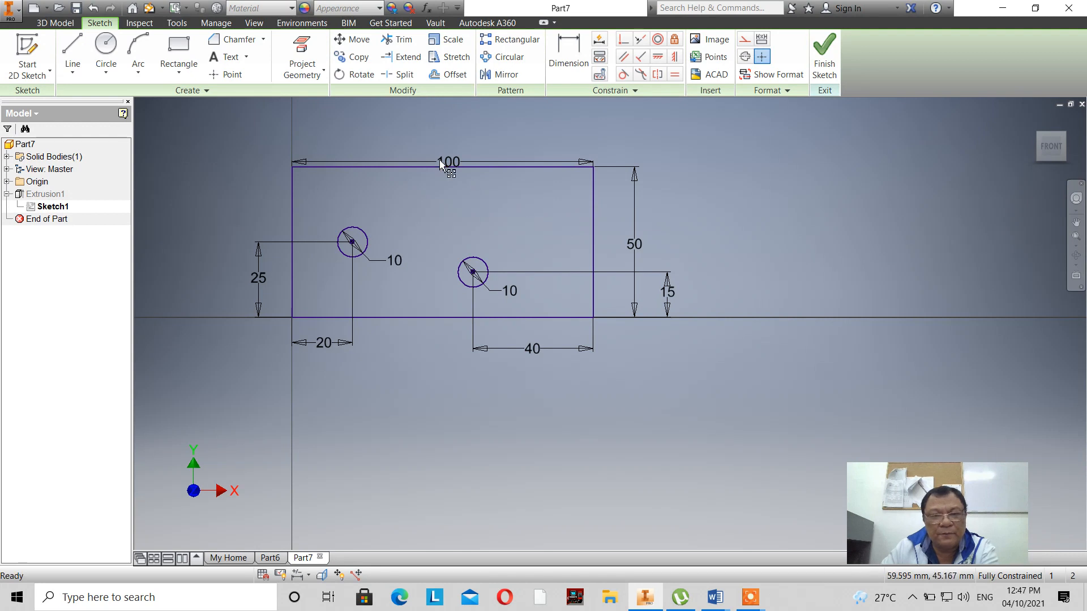
double_click(447, 162)
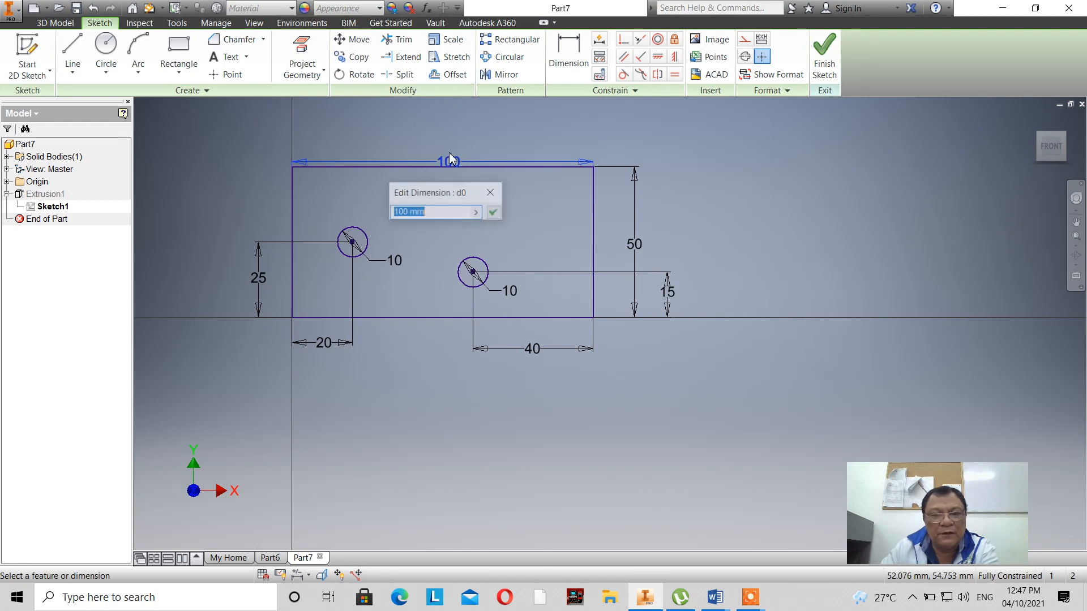
click(496, 192)
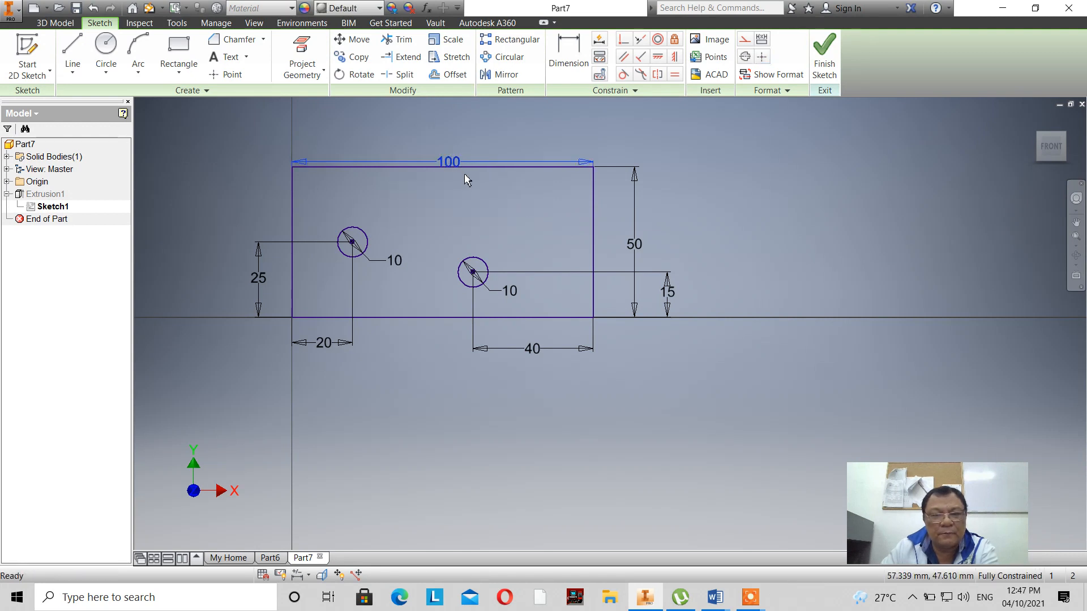
drag(462, 165, 458, 143)
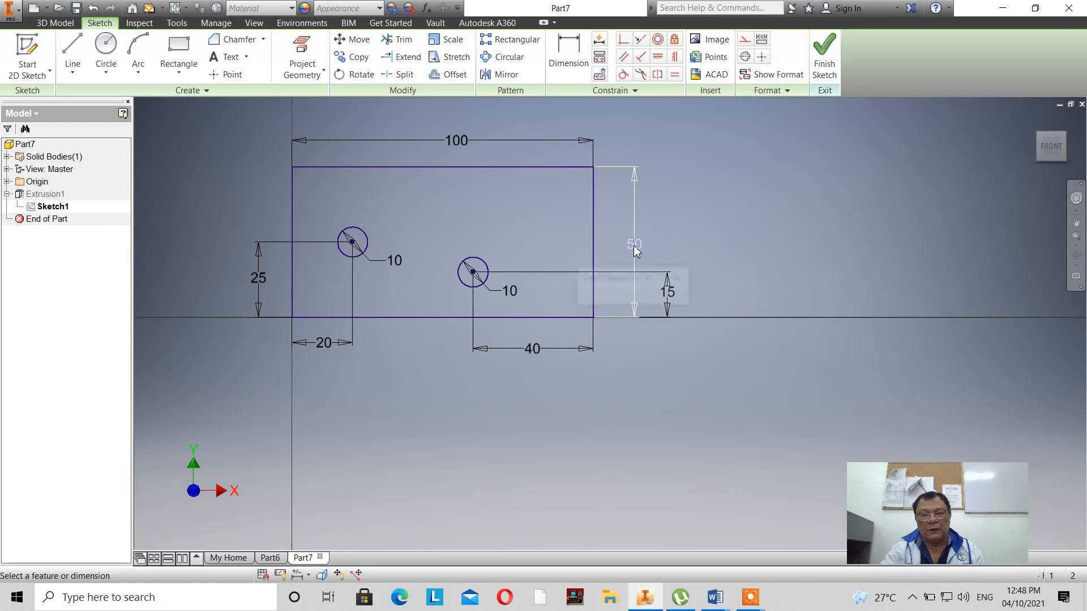
Set the rectangle's height to 40 mm and finish the sketch to update the plate.
text(40)
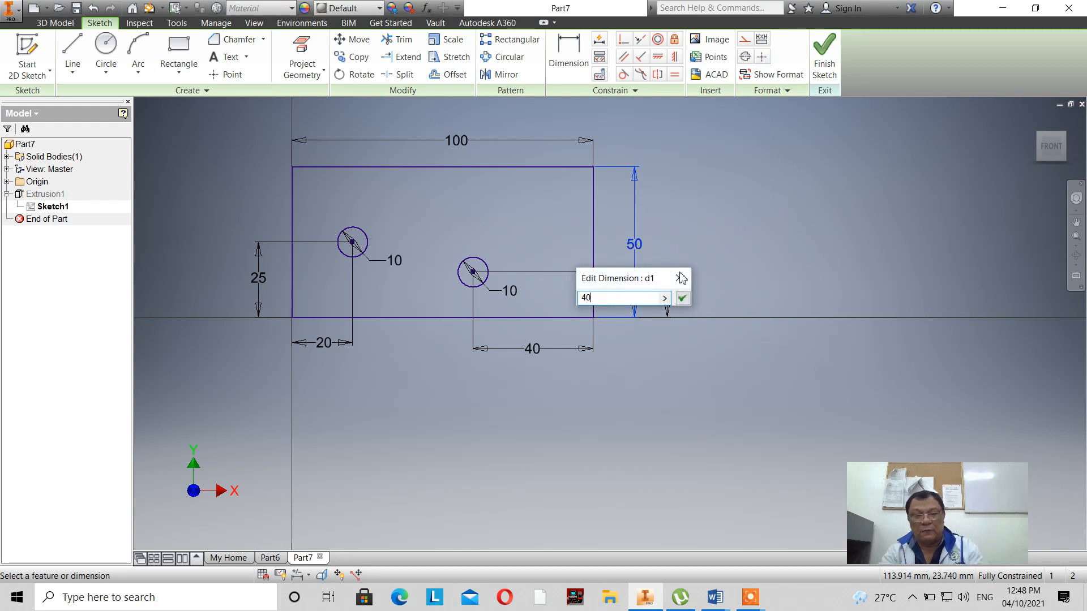
click(682, 297)
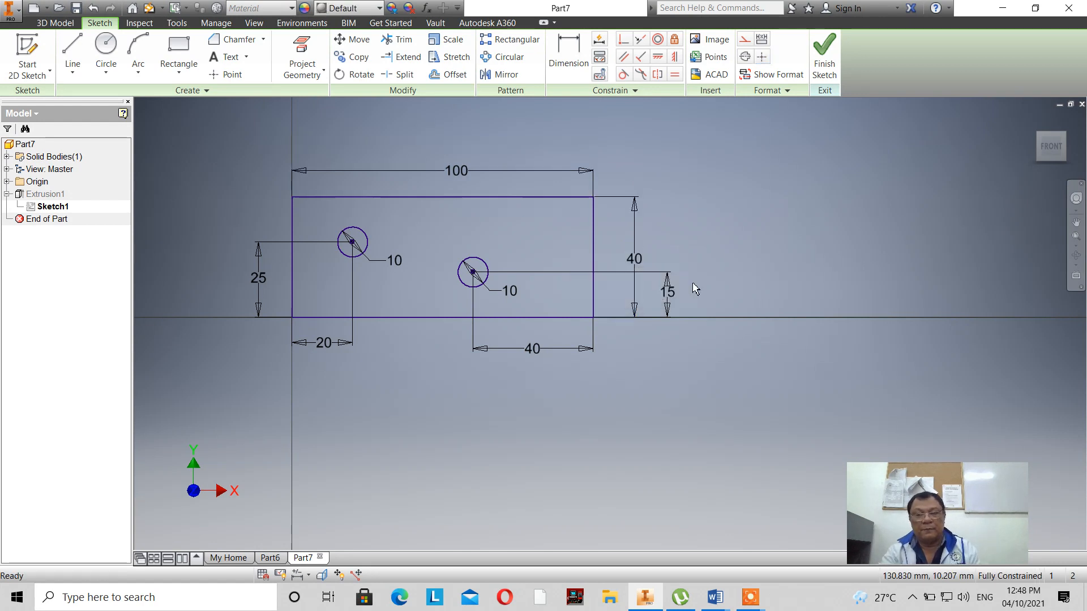
click(830, 61)
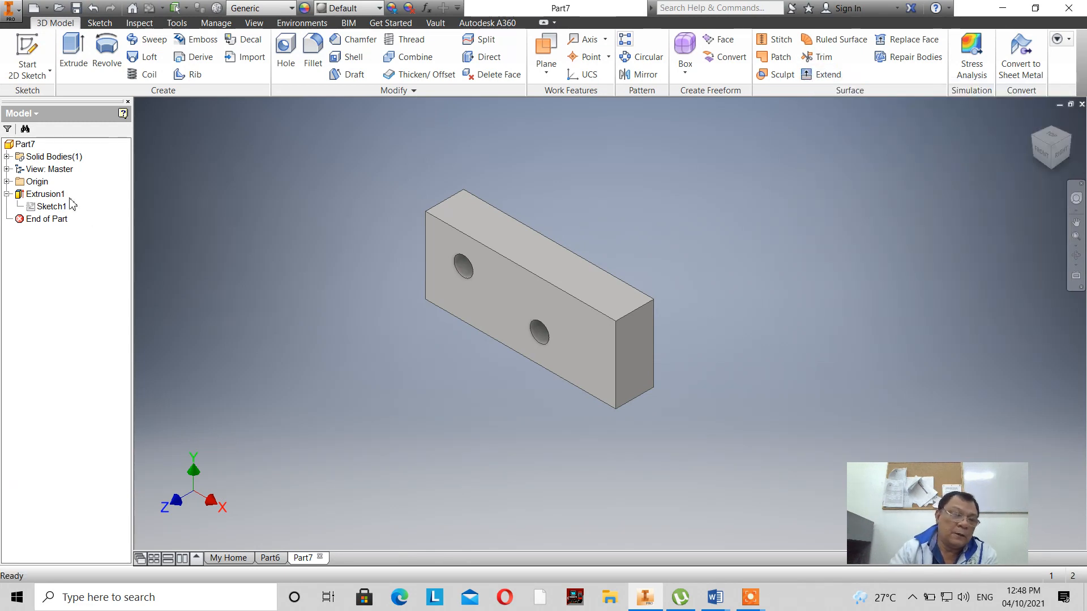
Reopen the extrusion's sketch, set the rectangle's height equal to its width parameter d0, and finish the sketch.
double_click(51, 206)
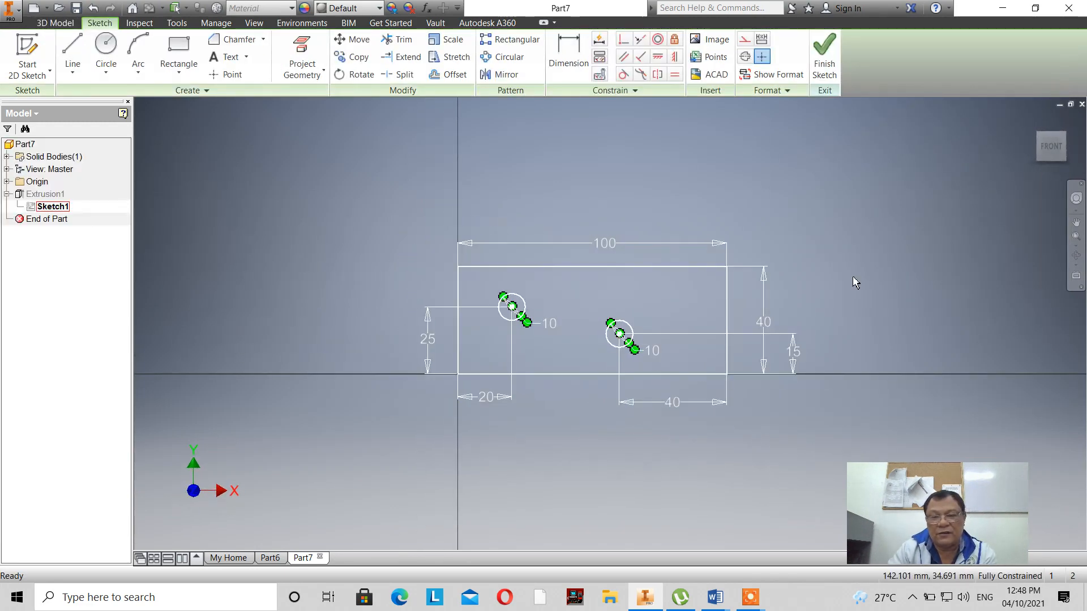
click(866, 261)
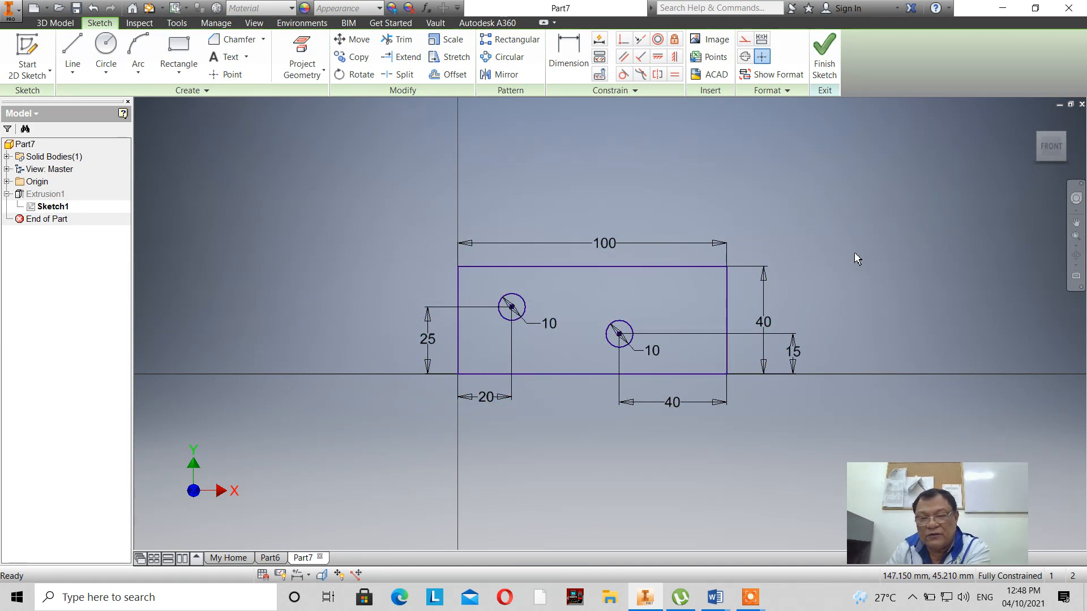
click(765, 323)
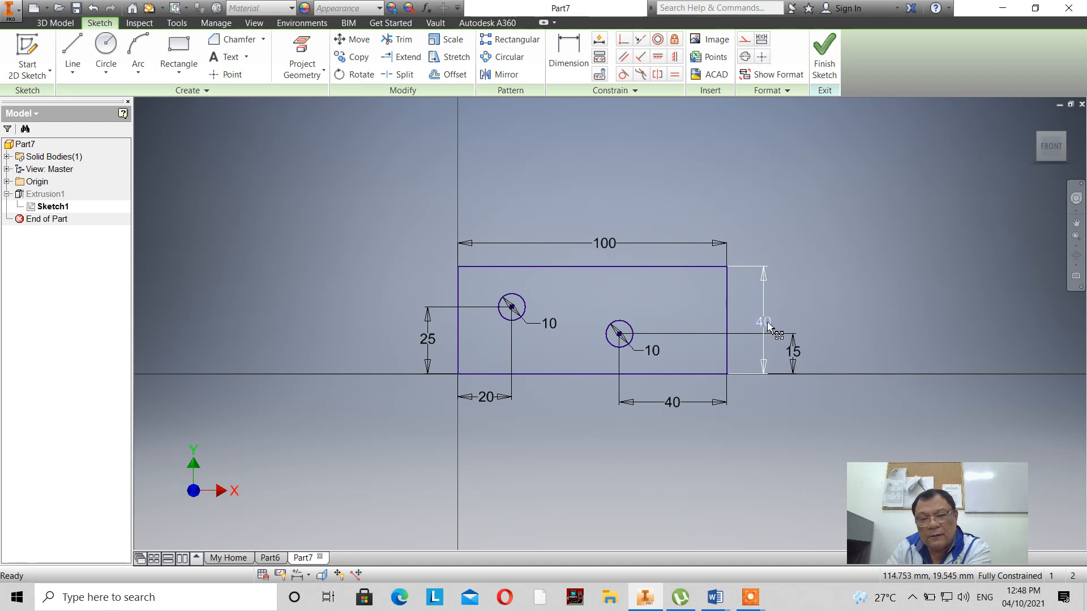
double_click(765, 323)
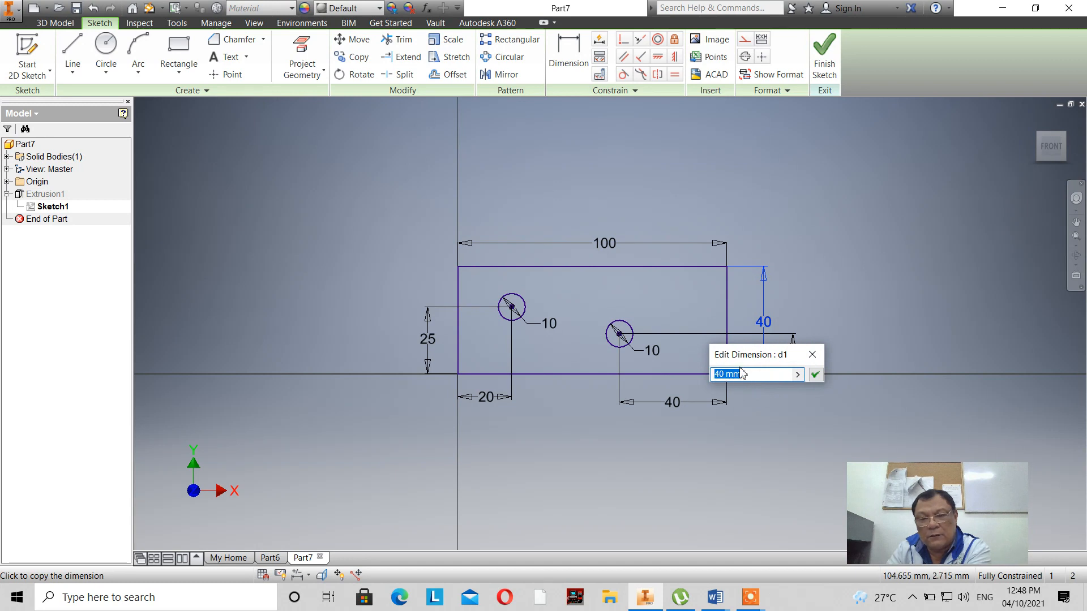
click(615, 249)
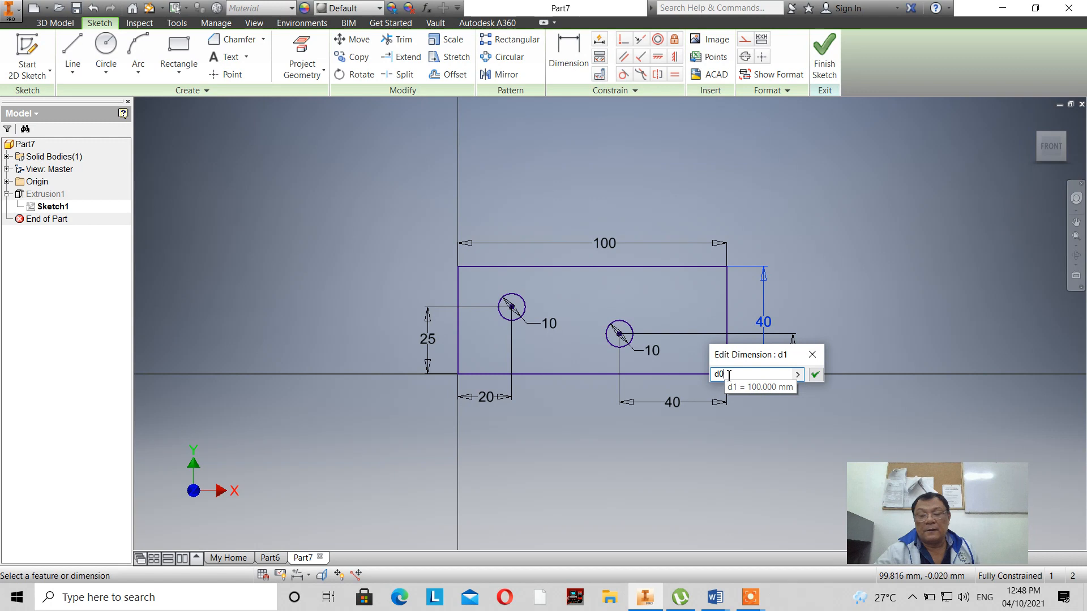
click(816, 377)
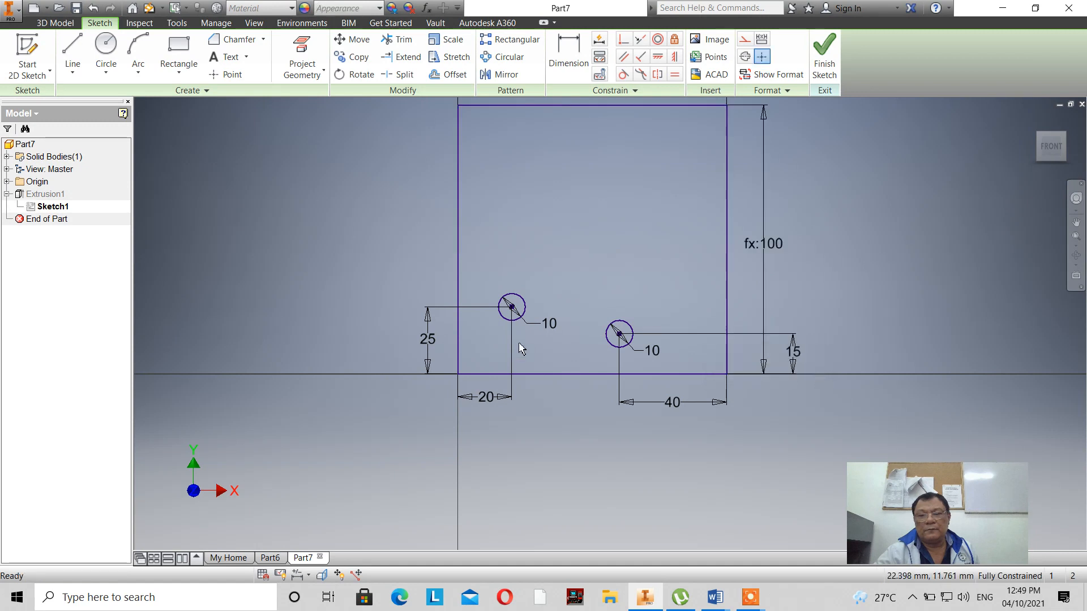
scroll(518, 346, down, 4)
scroll(541, 298, up, 3)
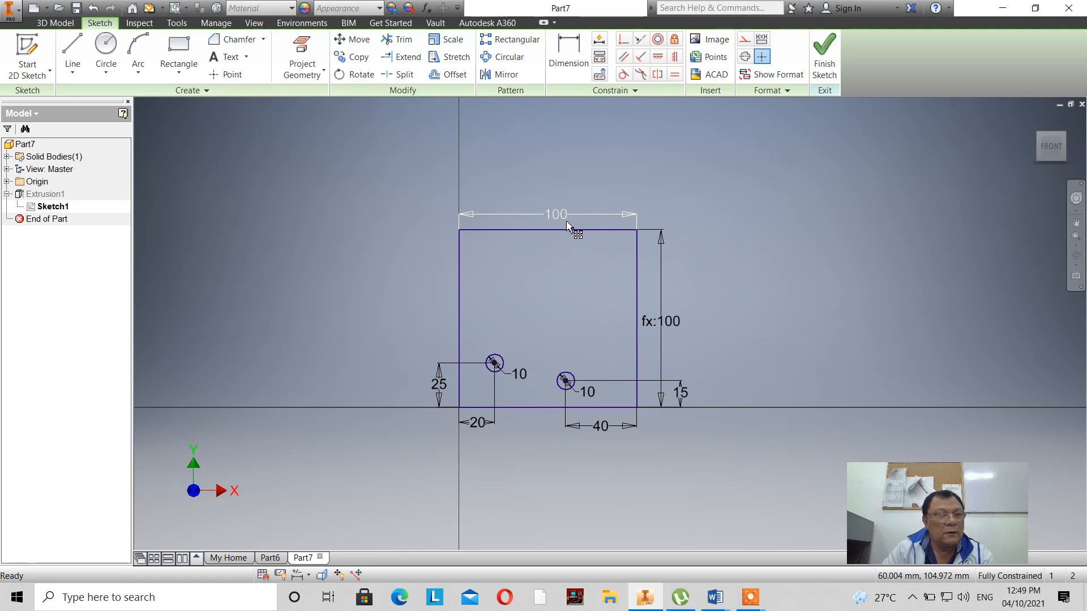
click(824, 59)
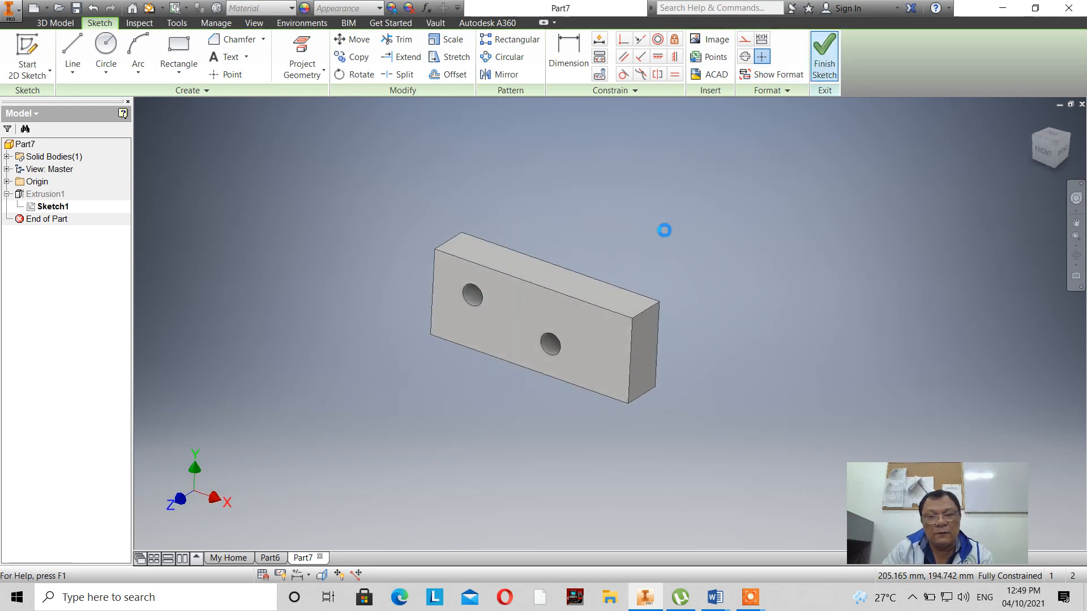
scroll(684, 348, up, 2)
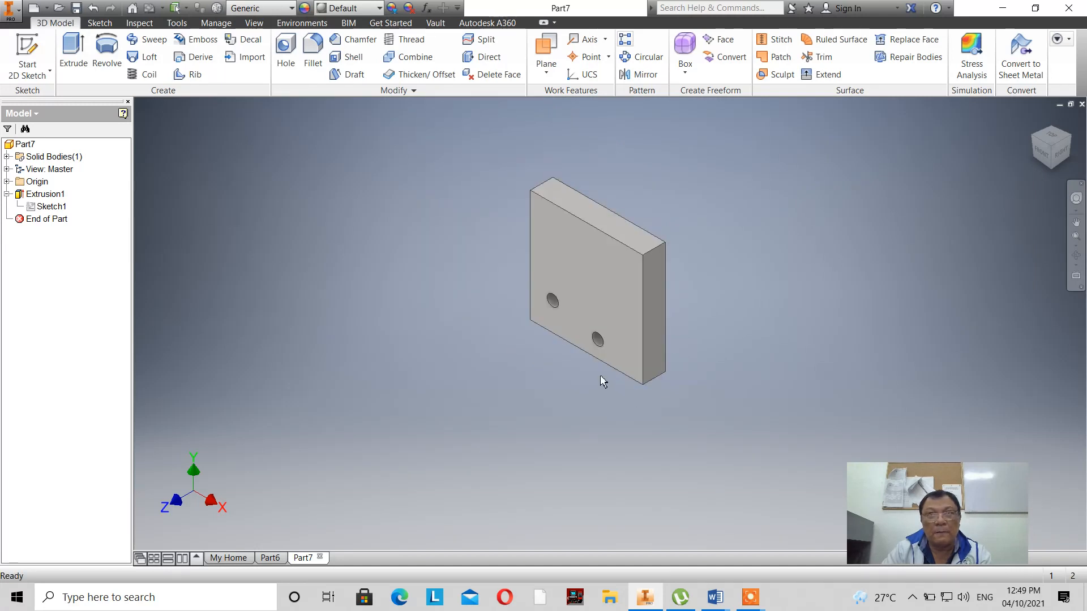
Reopen the extrusion's sketch, set the rectangle's width to 200 mm, and finish the sketch.
double_click(50, 206)
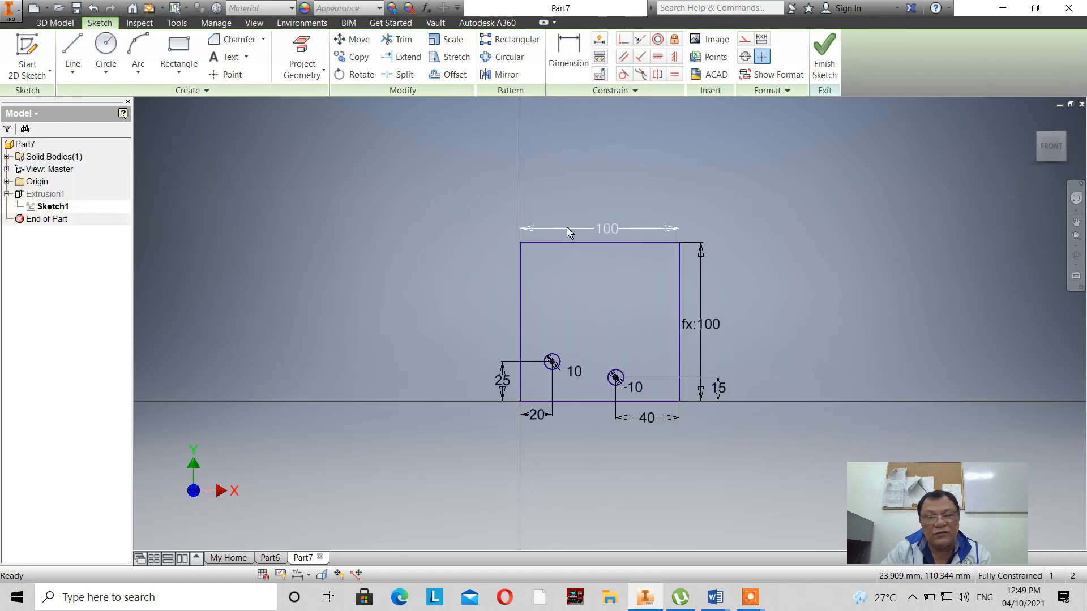
double_click(610, 230)
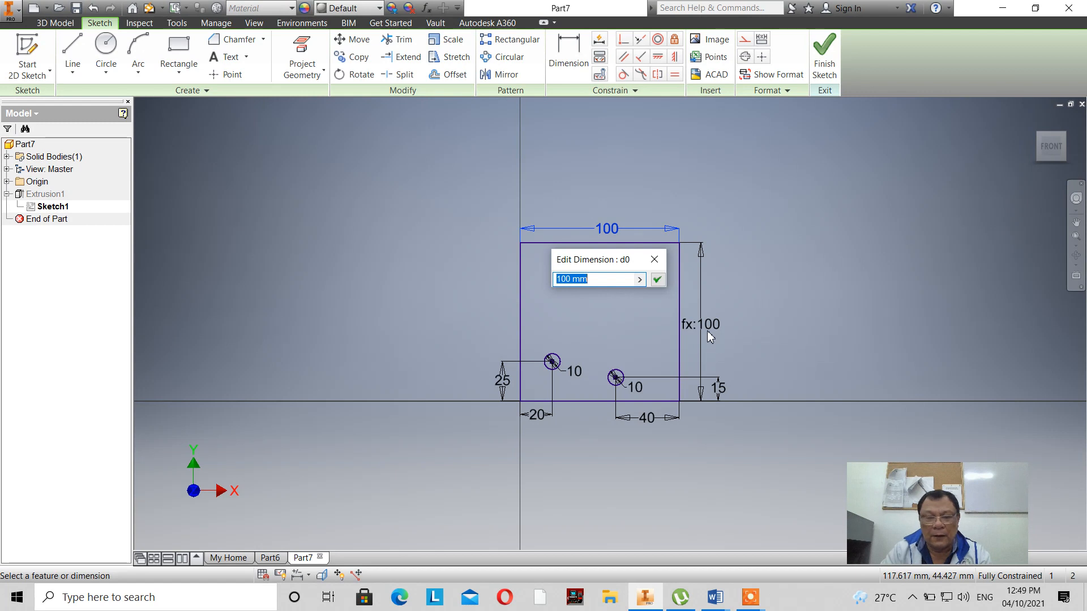
text(200)
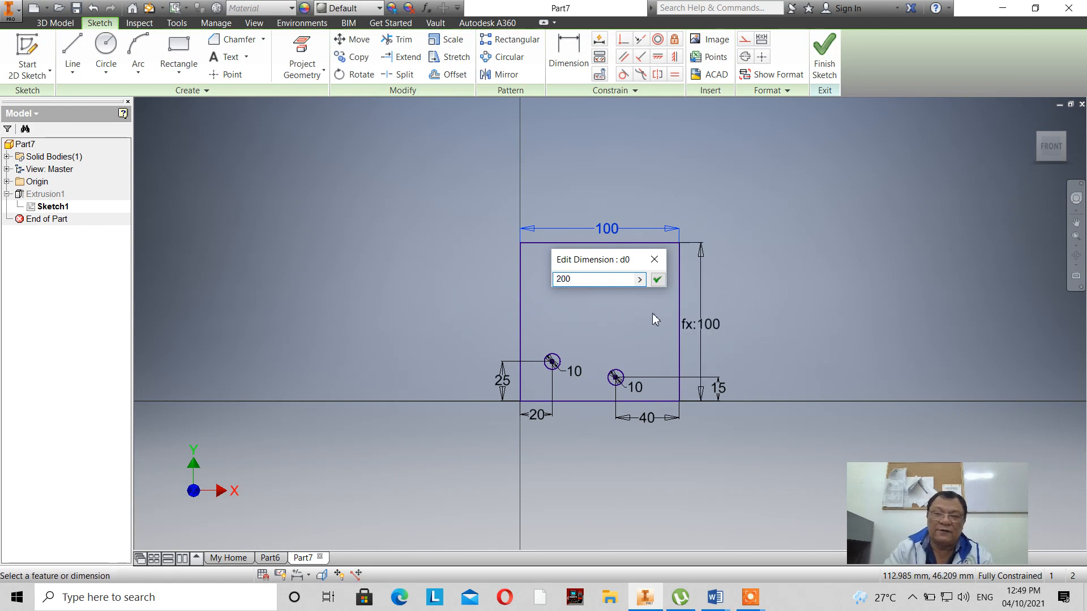
click(660, 286)
scroll(657, 413, up, 4)
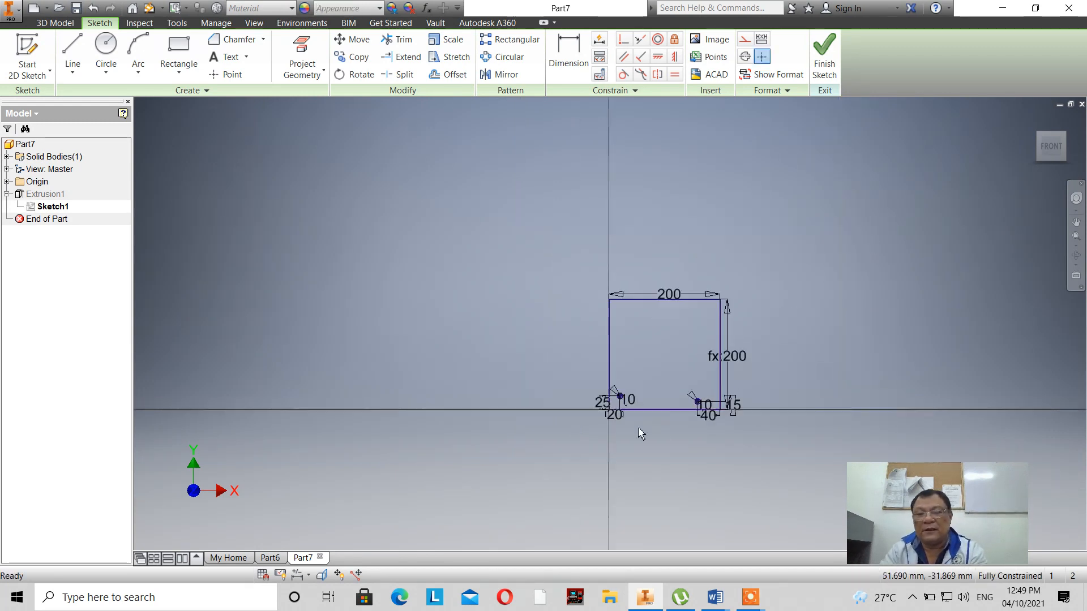
scroll(711, 357, down, 2)
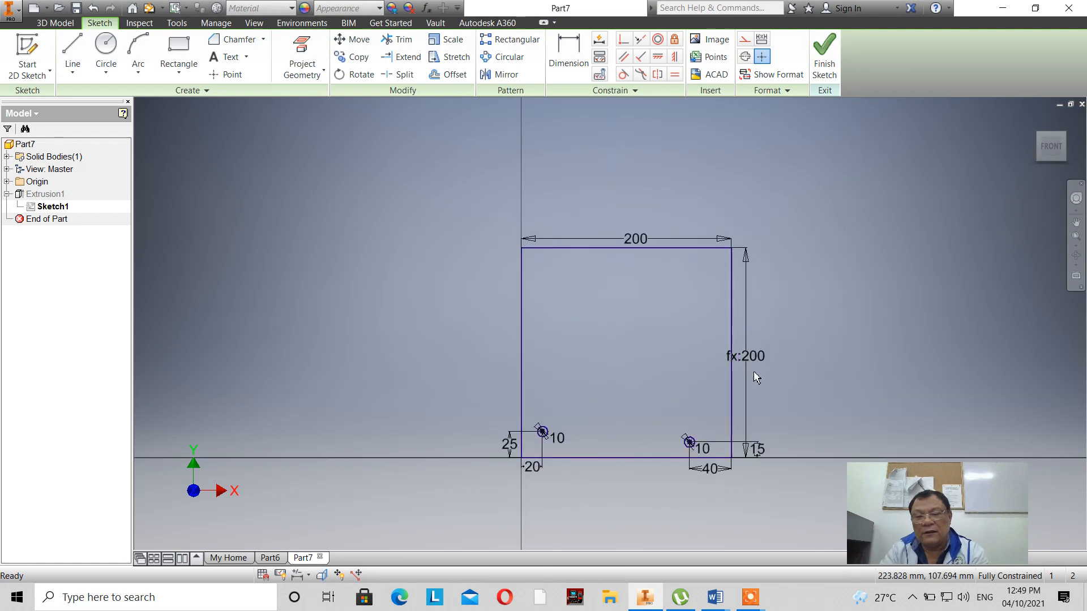
click(747, 354)
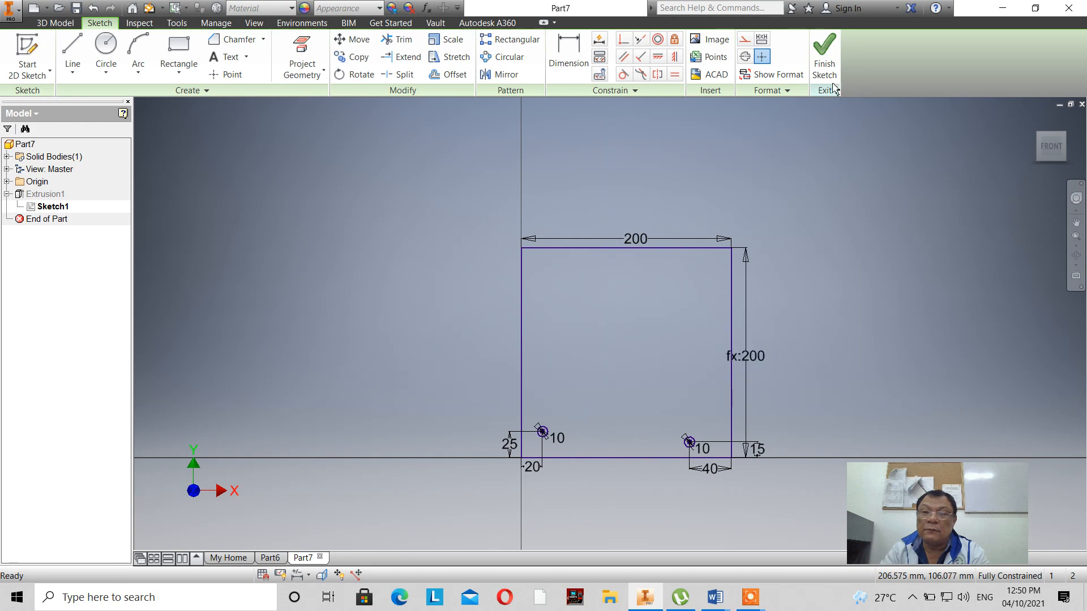
click(825, 55)
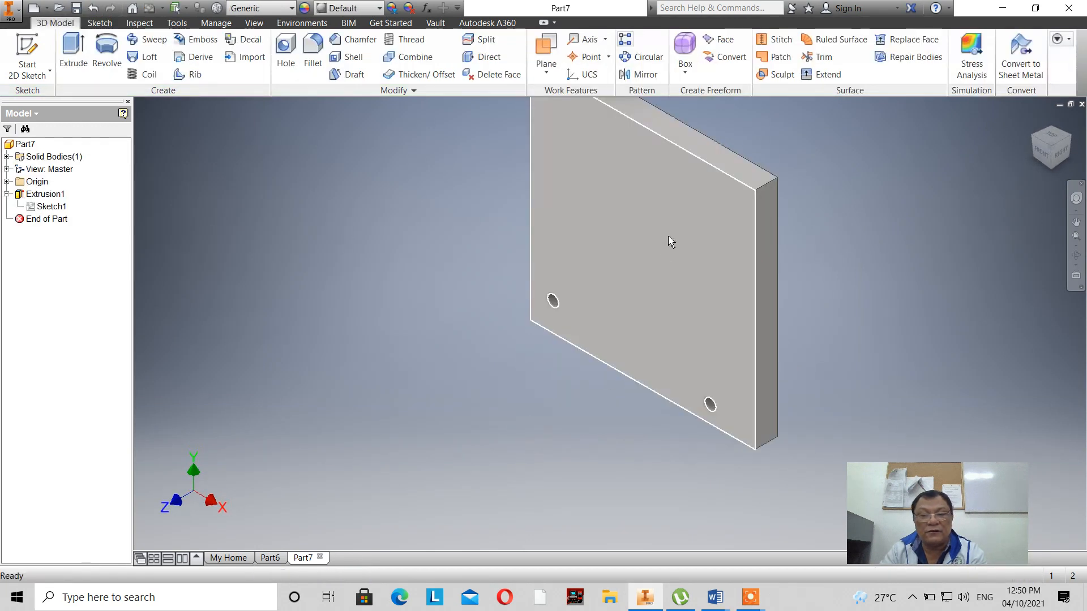
scroll(561, 360, up, 3)
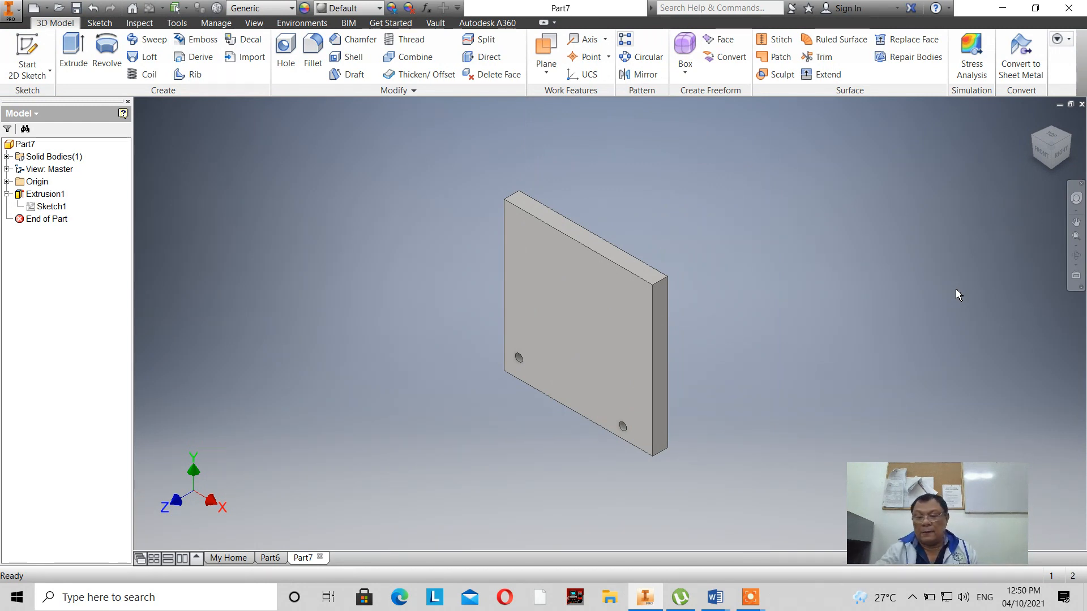
Reopen the extrusion's sketch and set the rectangle's width to 100 mm.
double_click(51, 206)
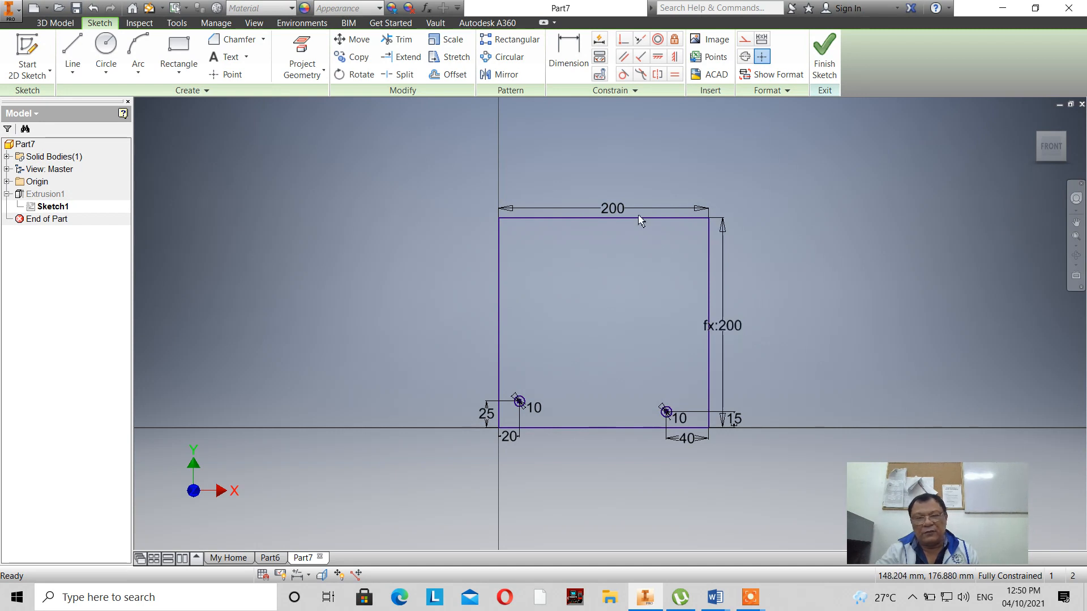
double_click(617, 209)
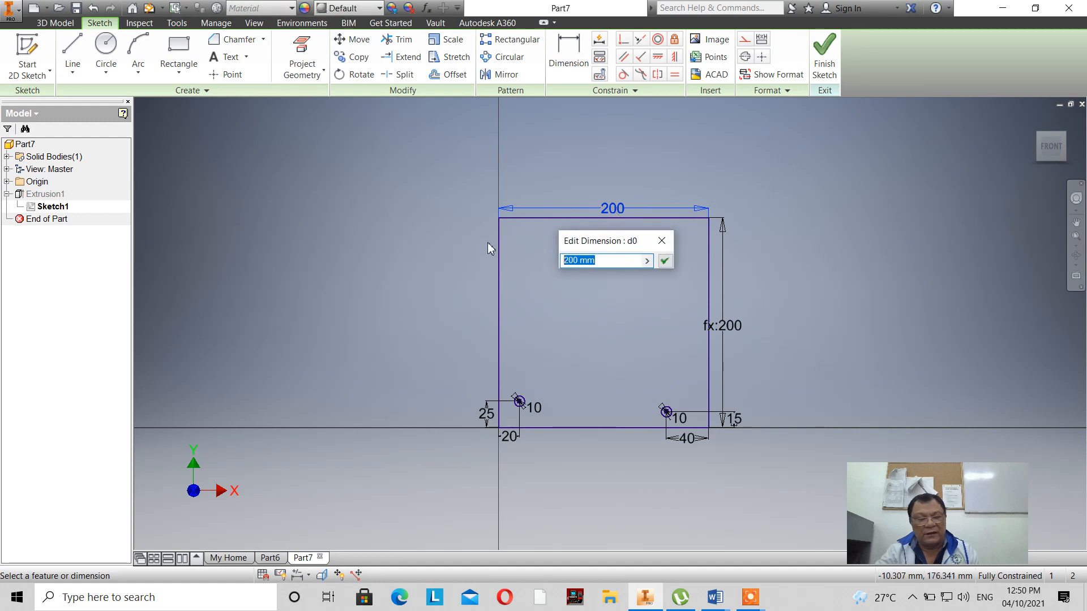
text(100)
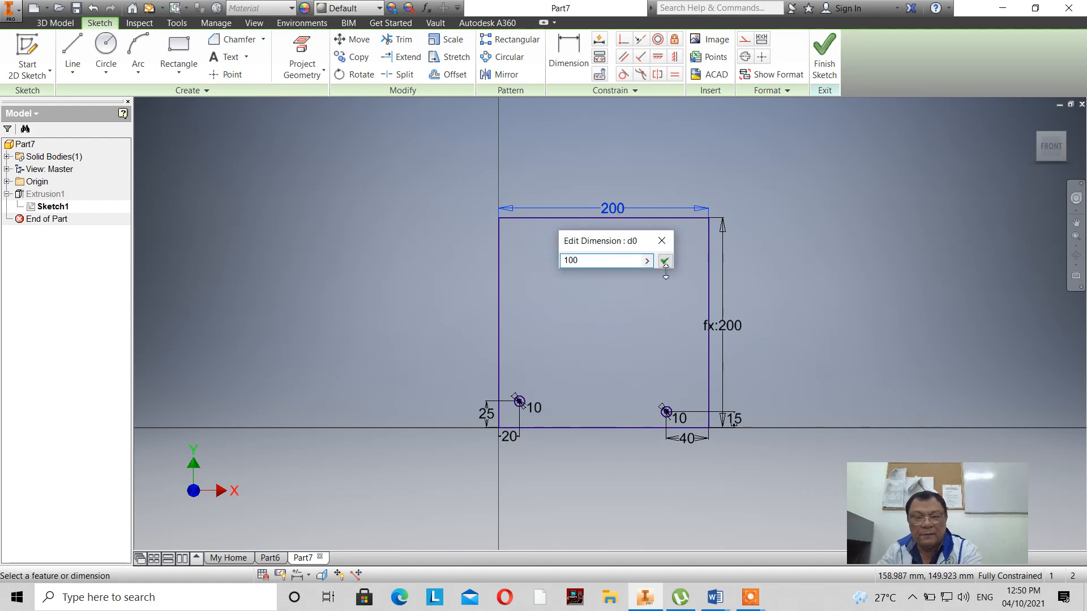
click(664, 261)
scroll(584, 409, down, 3)
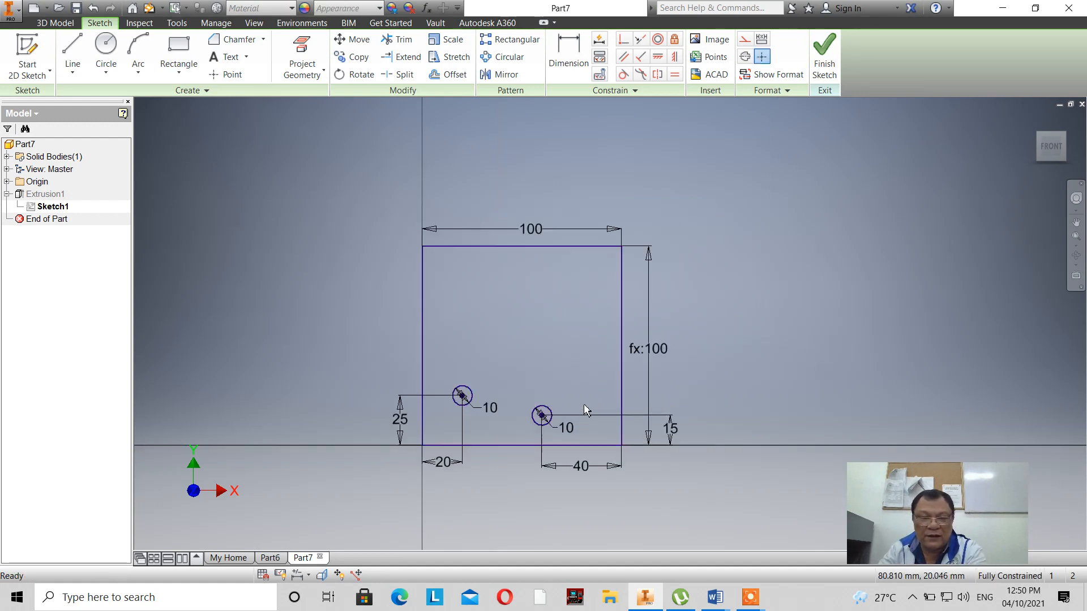
Set the rectangle's height to one quarter of its width with the formula d0/4.
scroll(638, 352, down, 3)
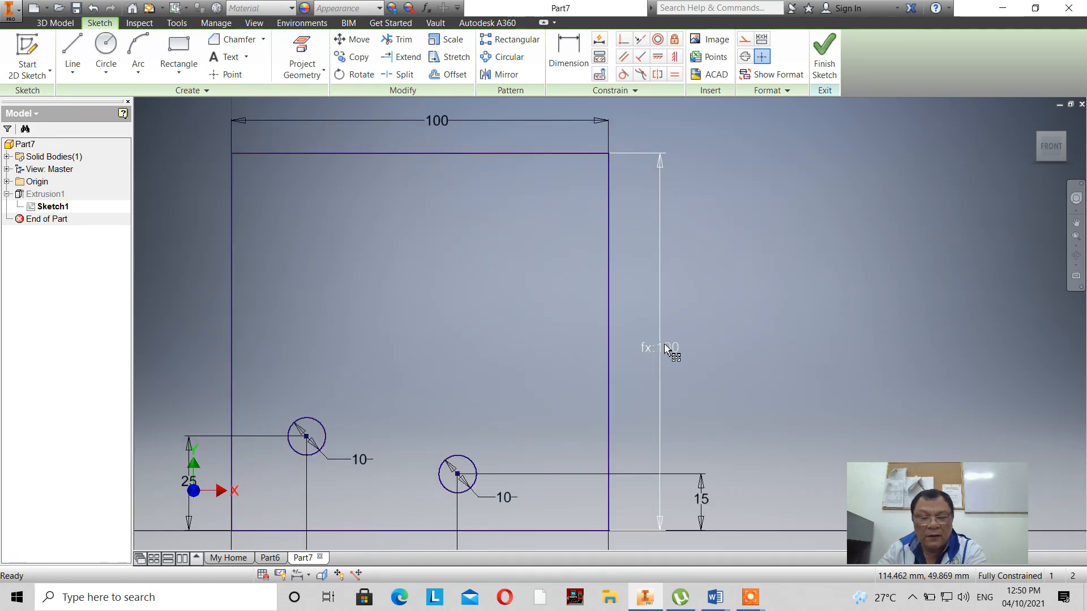
scroll(668, 347, up, 2)
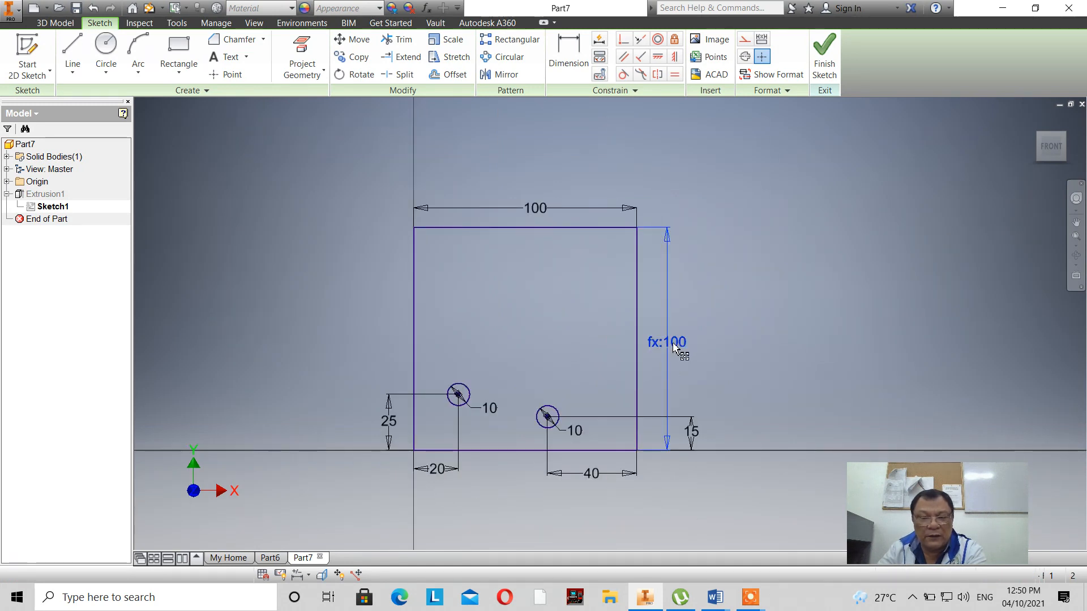
double_click(674, 346)
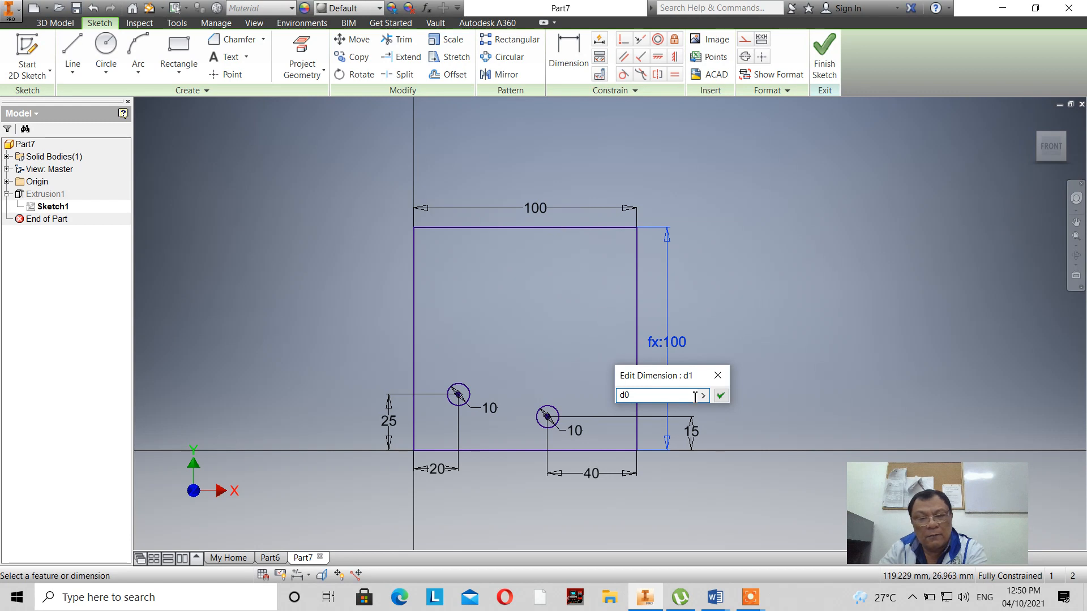
text(/4)
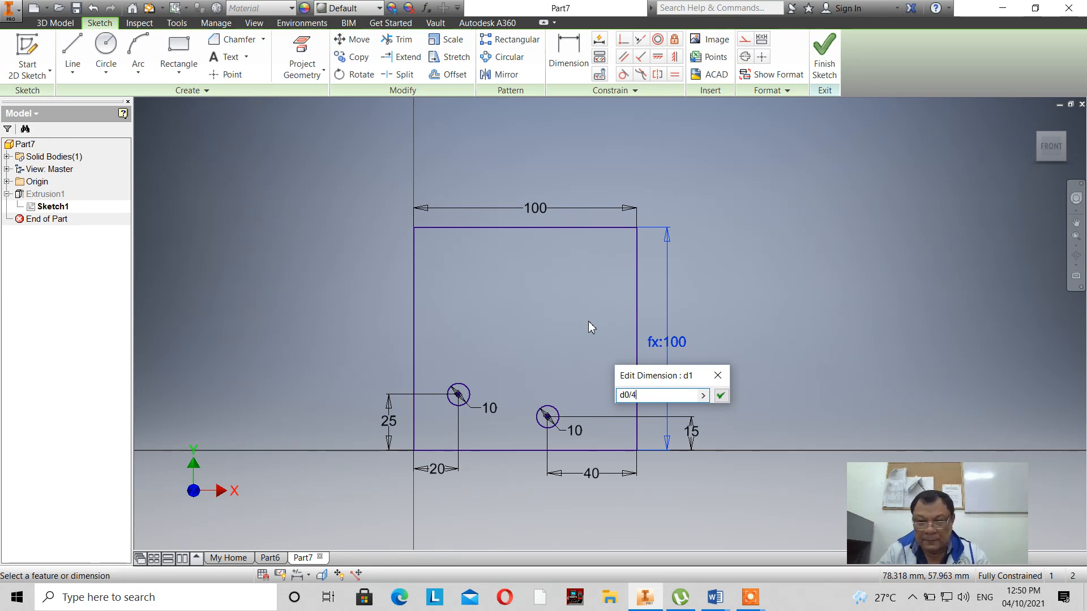
click(720, 395)
Set the rectangle's width to 200 mm to test the height formula.
scroll(576, 438, up, 3)
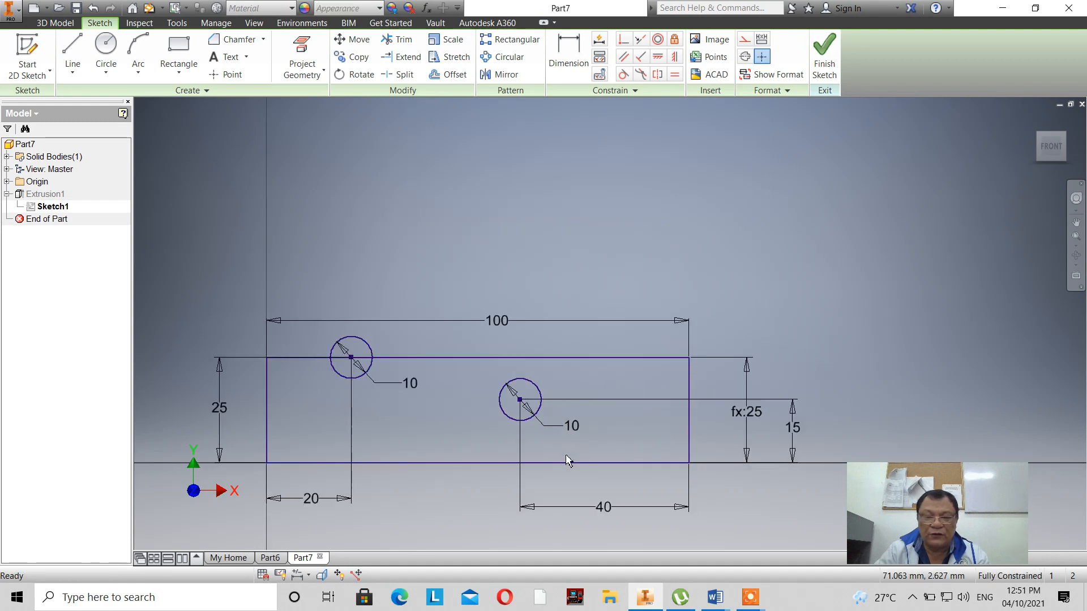
scroll(568, 461, up, 2)
scroll(602, 279, down, 3)
scroll(563, 362, up, 3)
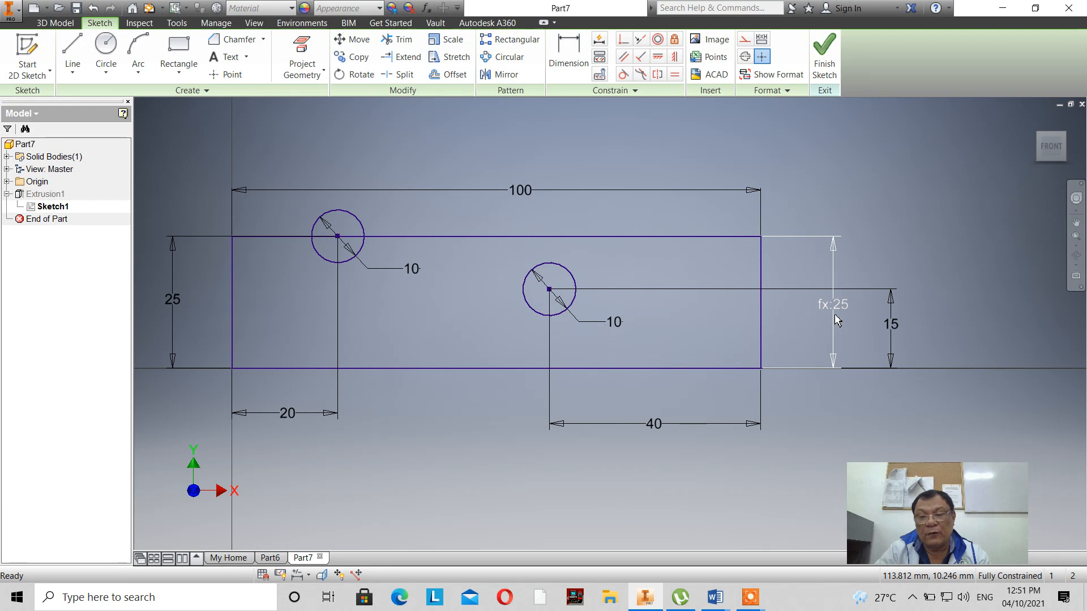
double_click(519, 194)
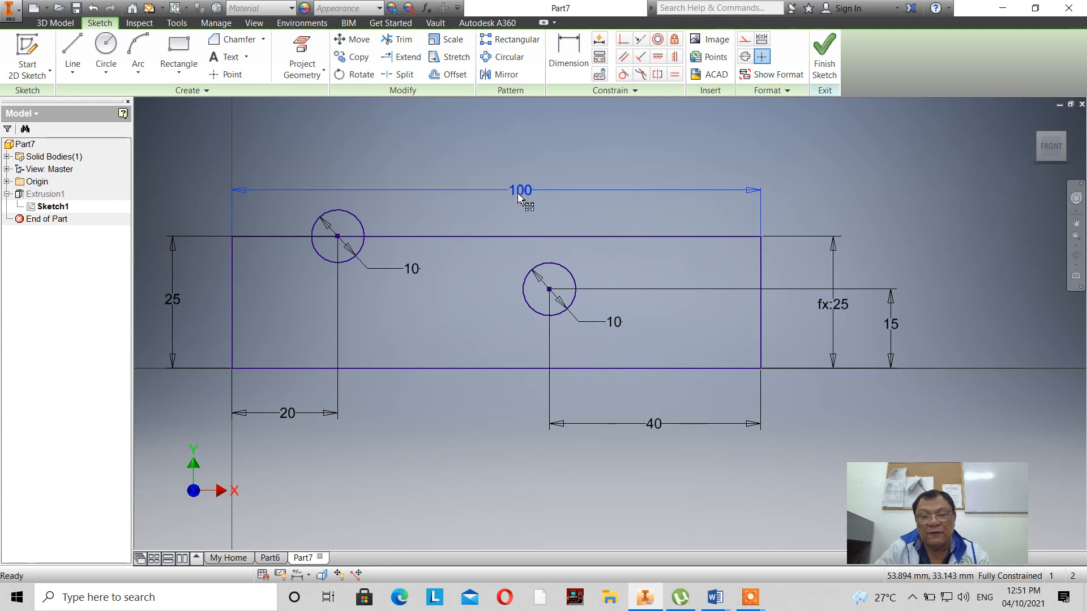
text(200)
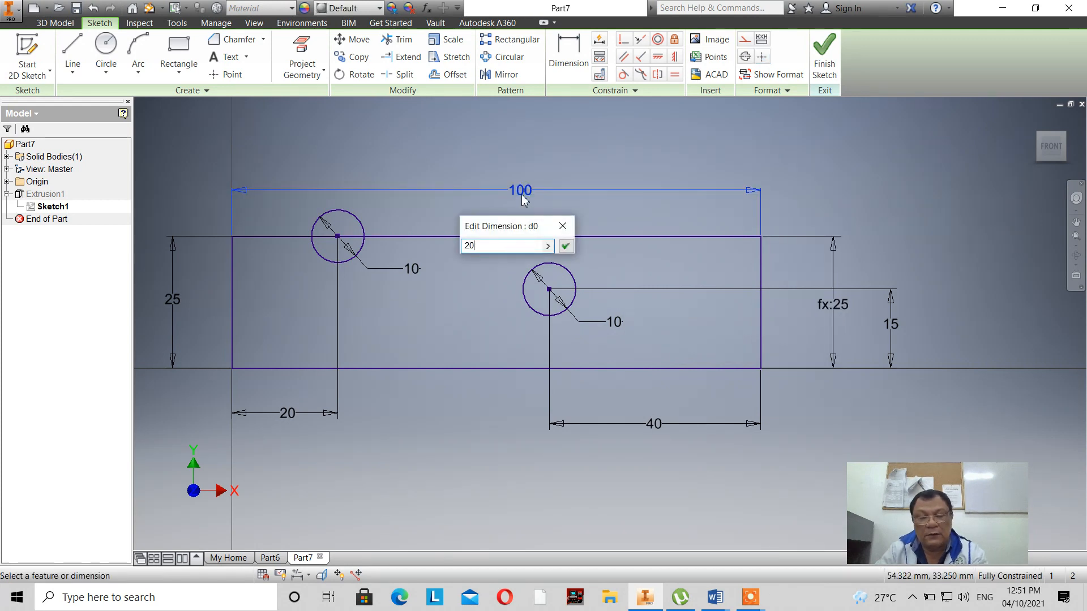
click(566, 247)
Set the rectangle's width back to 100 mm and finish the sketch to update the plate.
scroll(648, 287, up, 5)
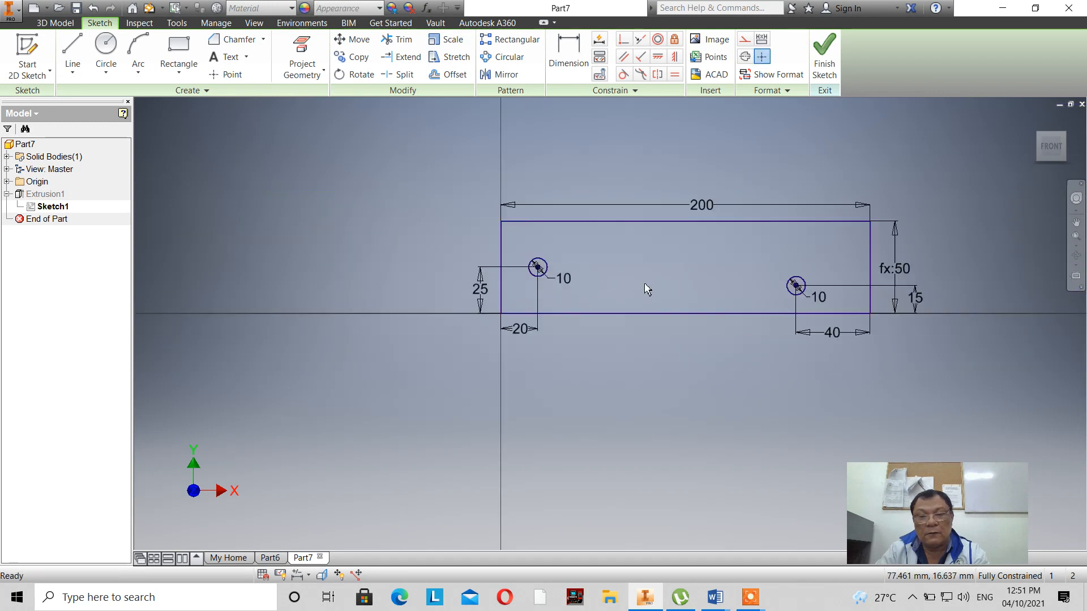
scroll(716, 274, down, 3)
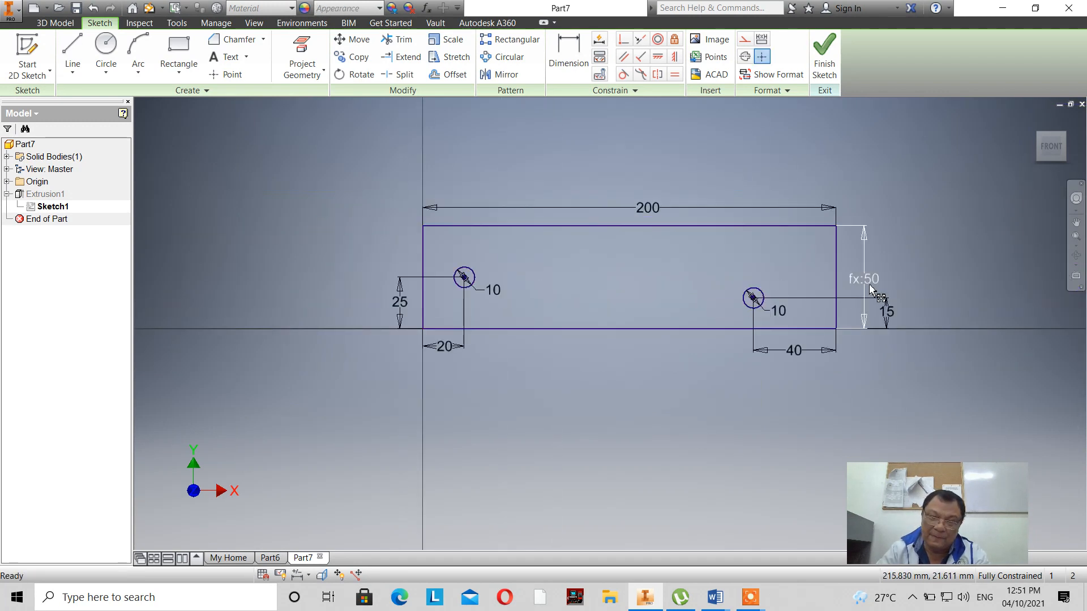
double_click(657, 208)
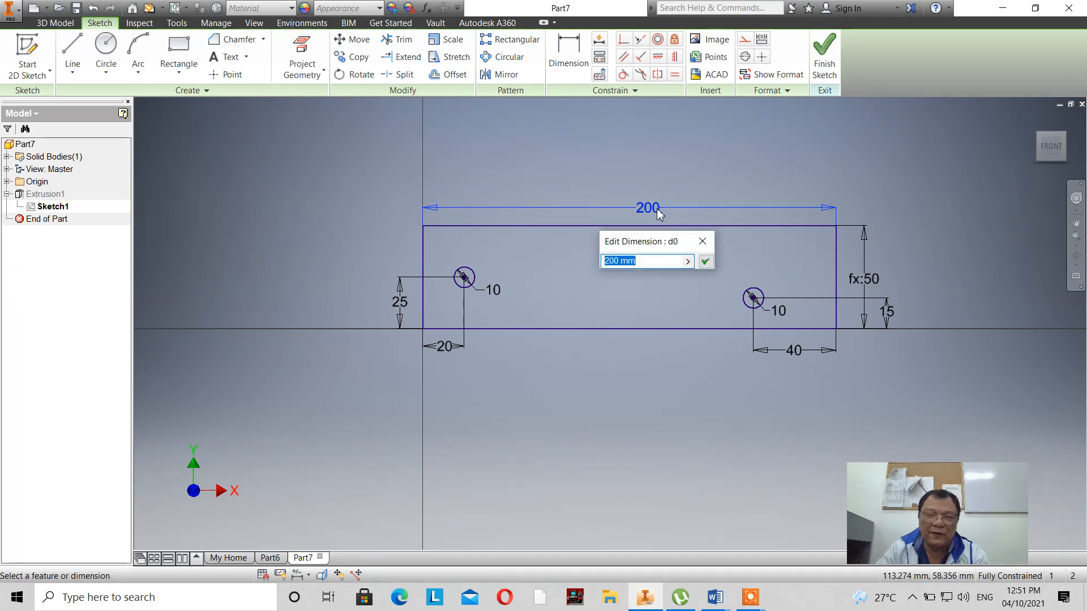
text(100)
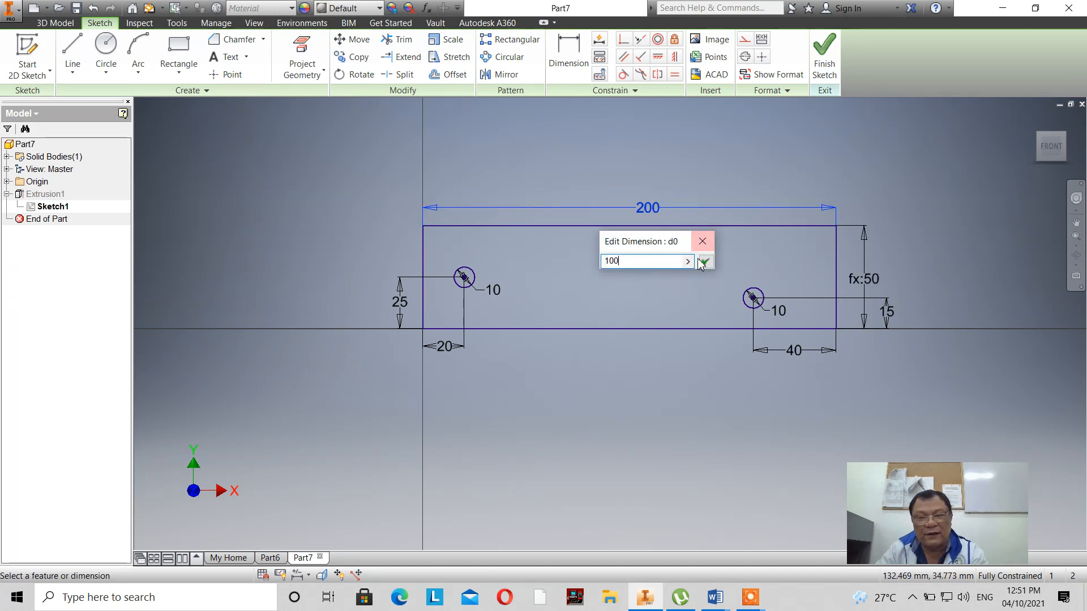
click(703, 261)
scroll(518, 308, down, 3)
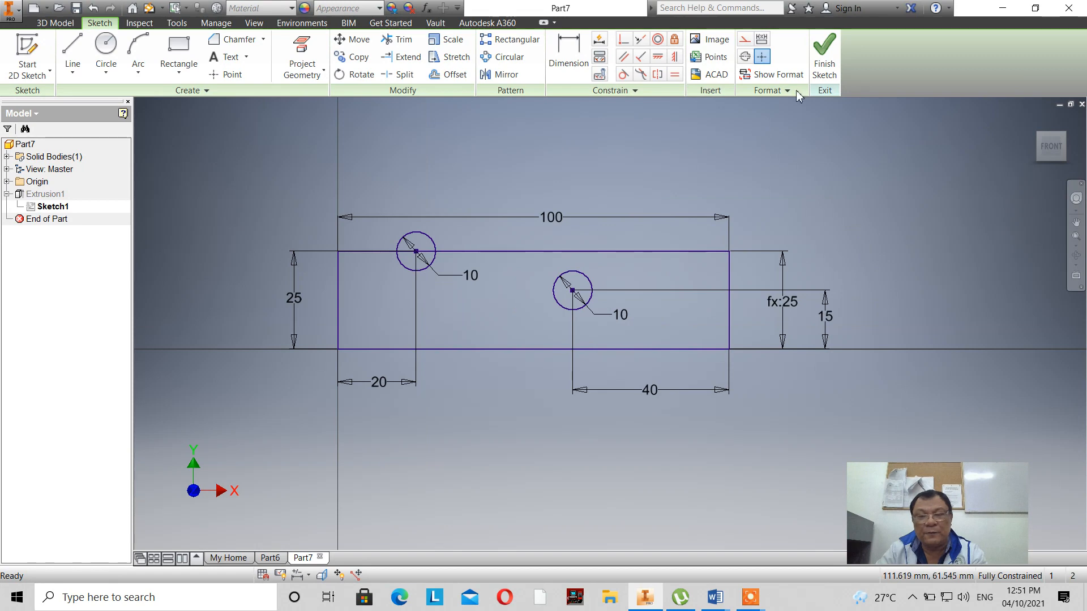
click(825, 59)
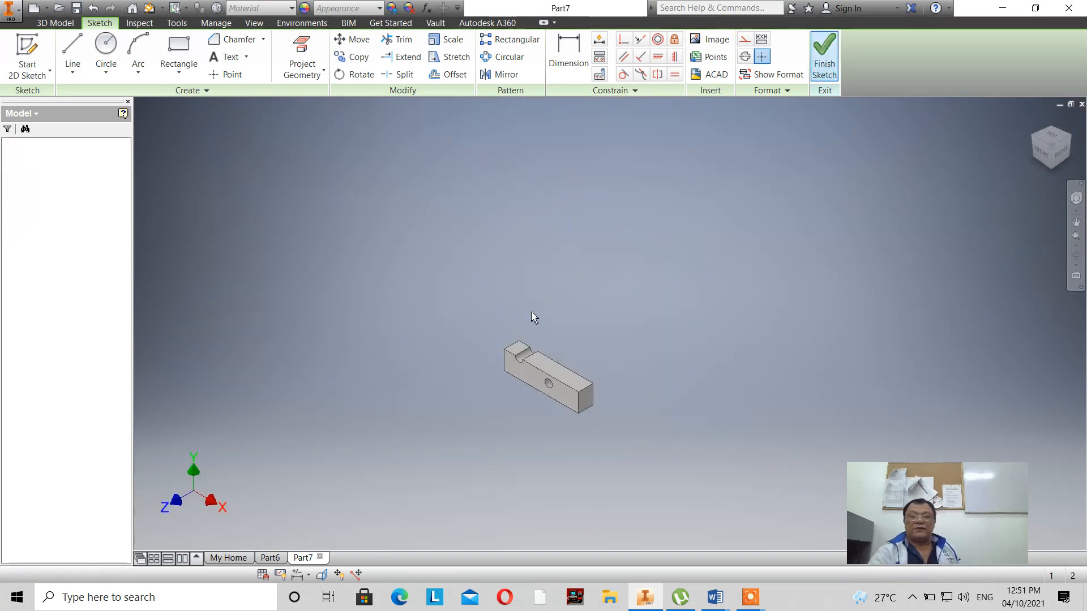
Reopen the extrusion's sketch, set the rectangle's width to 150 mm, and finish the sketch.
scroll(535, 399, down, 4)
scroll(538, 390, up, 1)
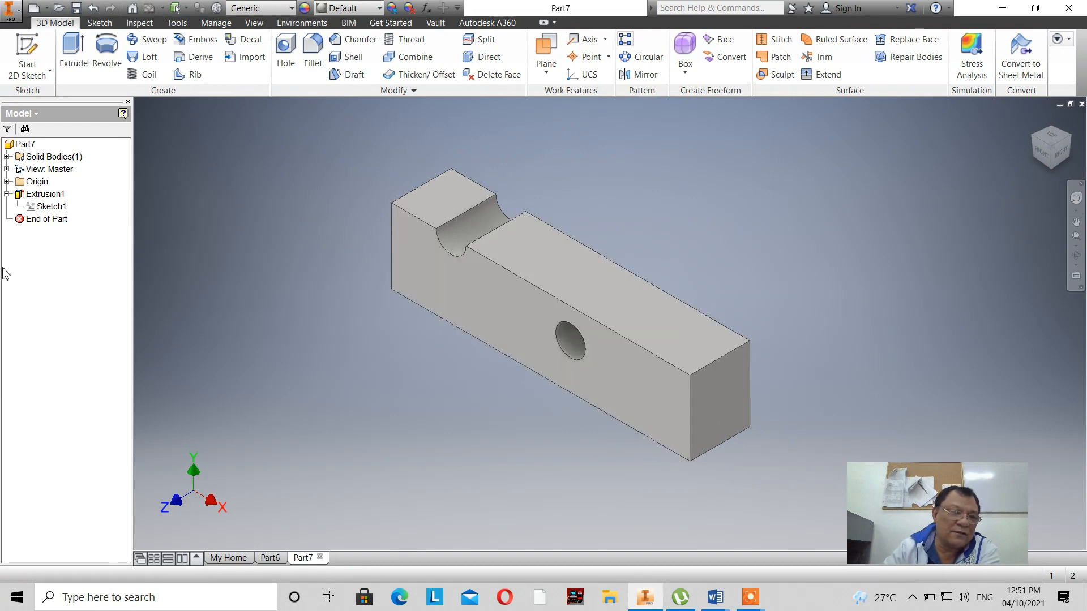
double_click(51, 206)
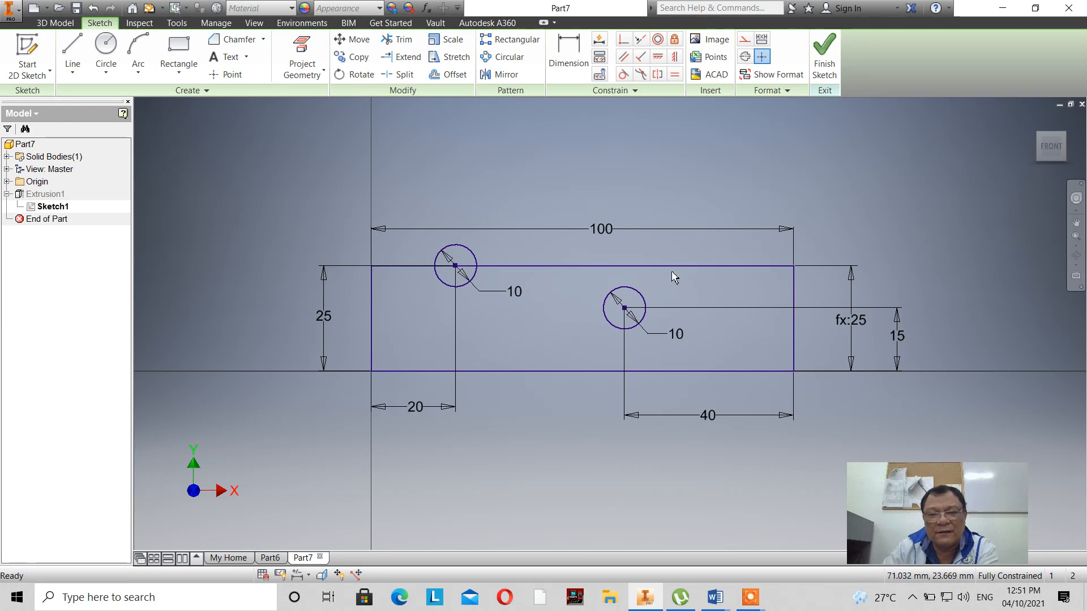
double_click(593, 229)
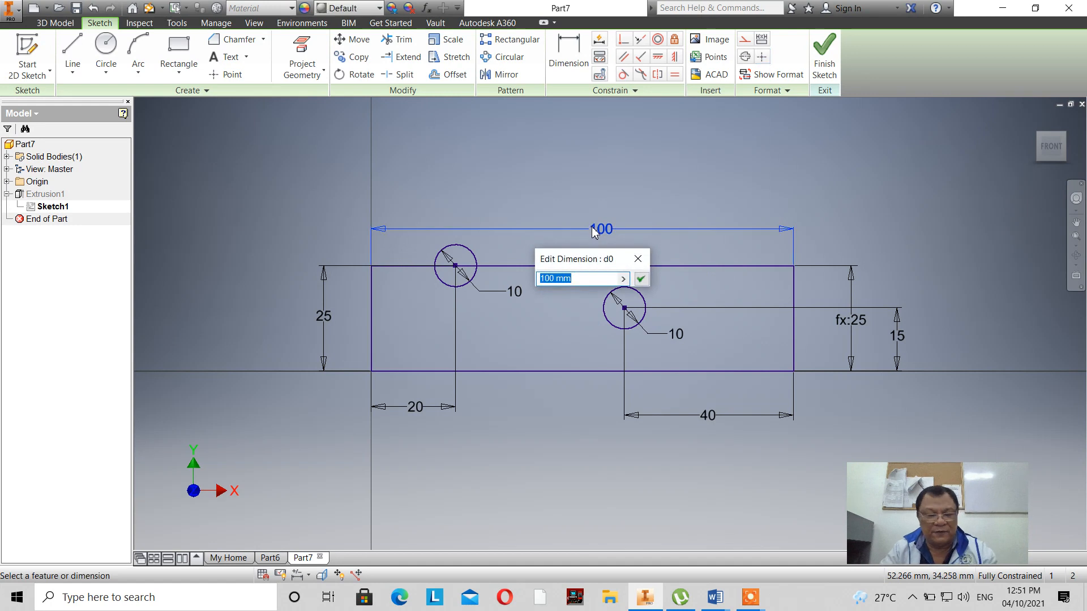
text(1)
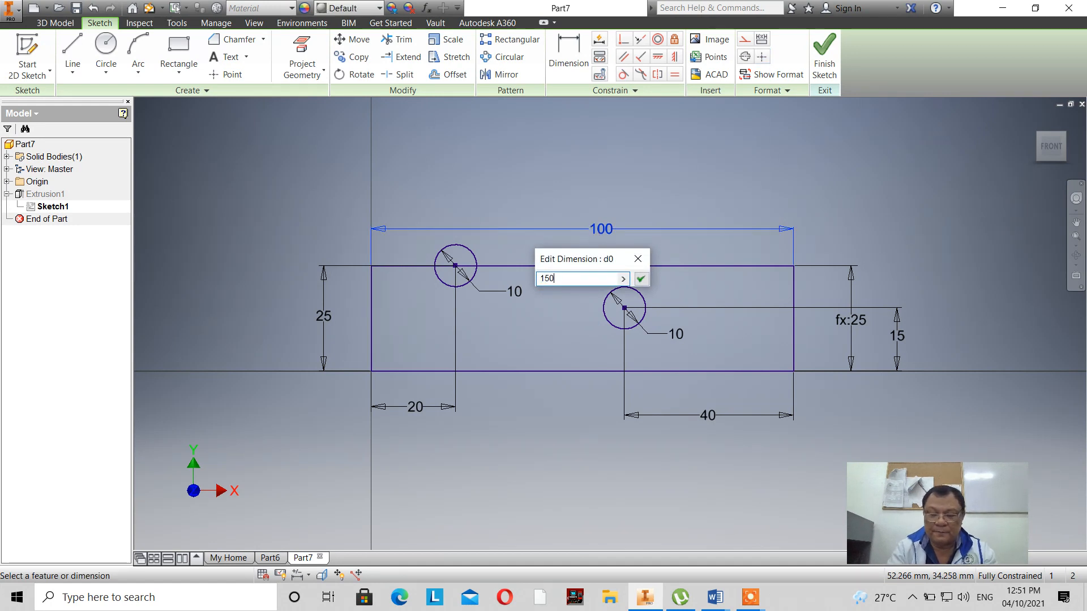
text(50)
key(Return)
scroll(325, 272, down, 5)
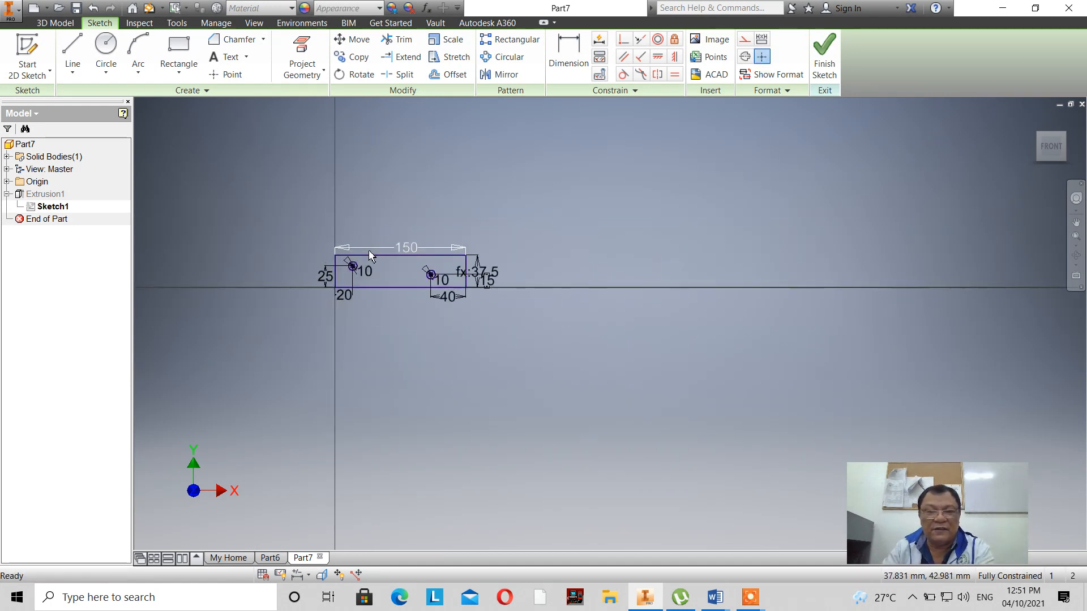
scroll(371, 256, up, 5)
click(830, 57)
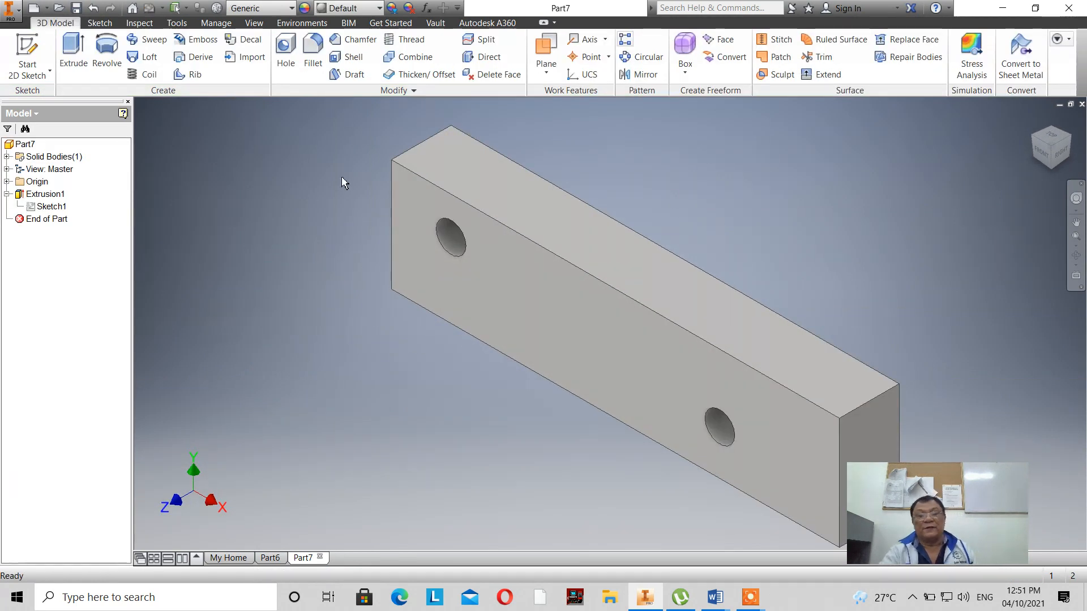
Reopen the extrusion's sketch, set the left hole's diameter to d0/8 by referencing the width dimension, and finish the sketch.
scroll(343, 180, up, 3)
scroll(382, 206, down, 7)
scroll(382, 206, up, 3)
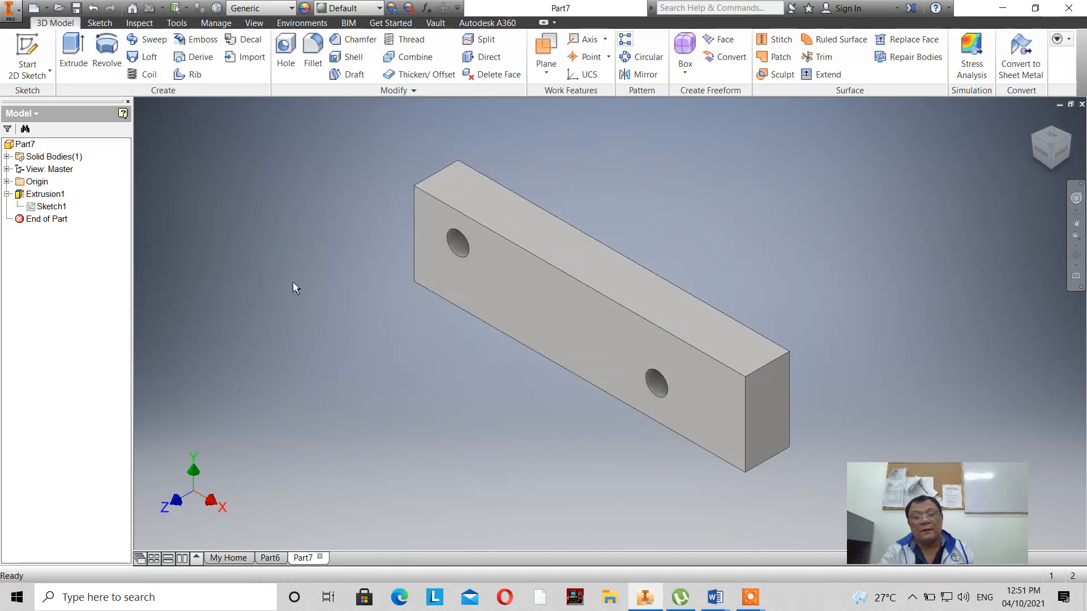
double_click(50, 207)
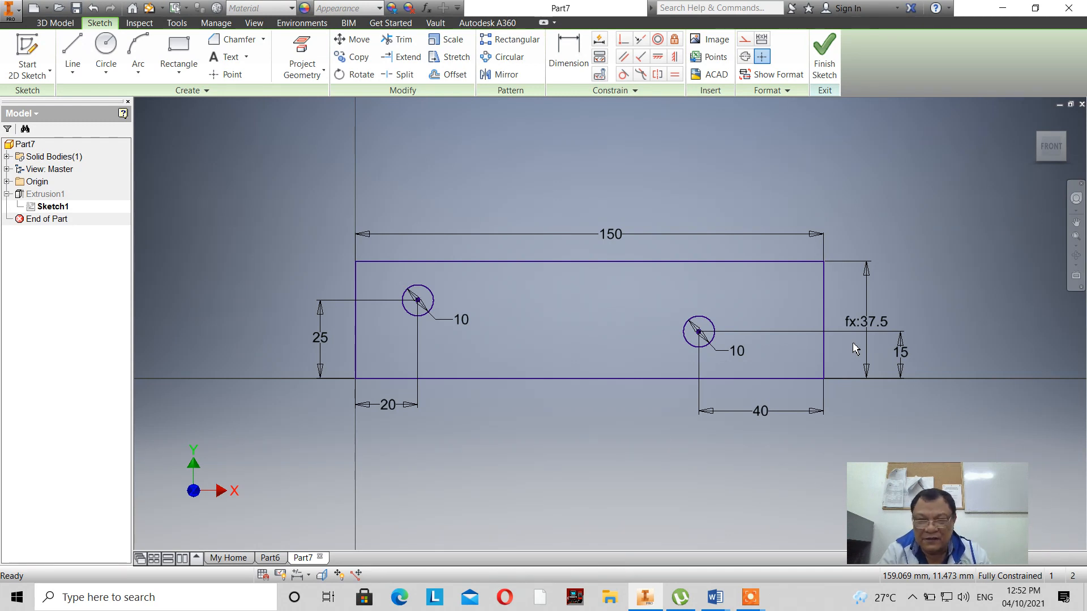
double_click(462, 321)
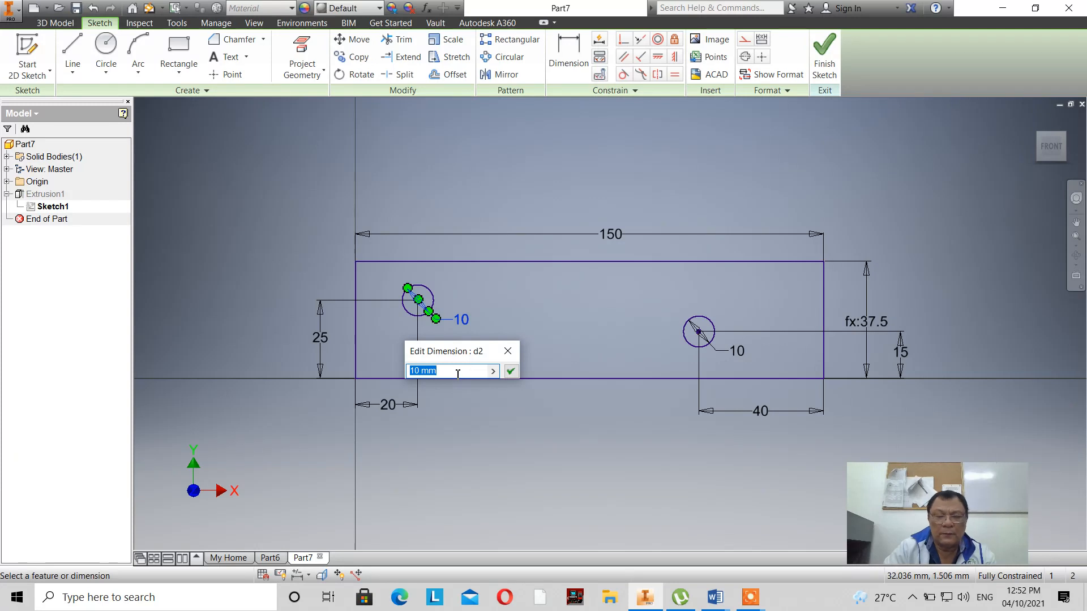
click(620, 243)
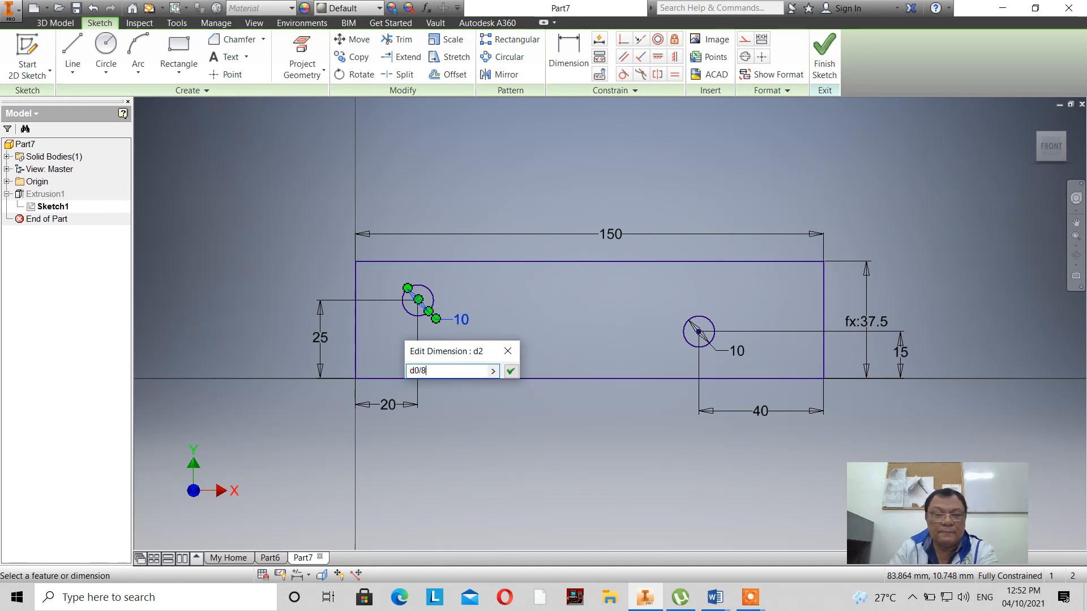
text(/8)
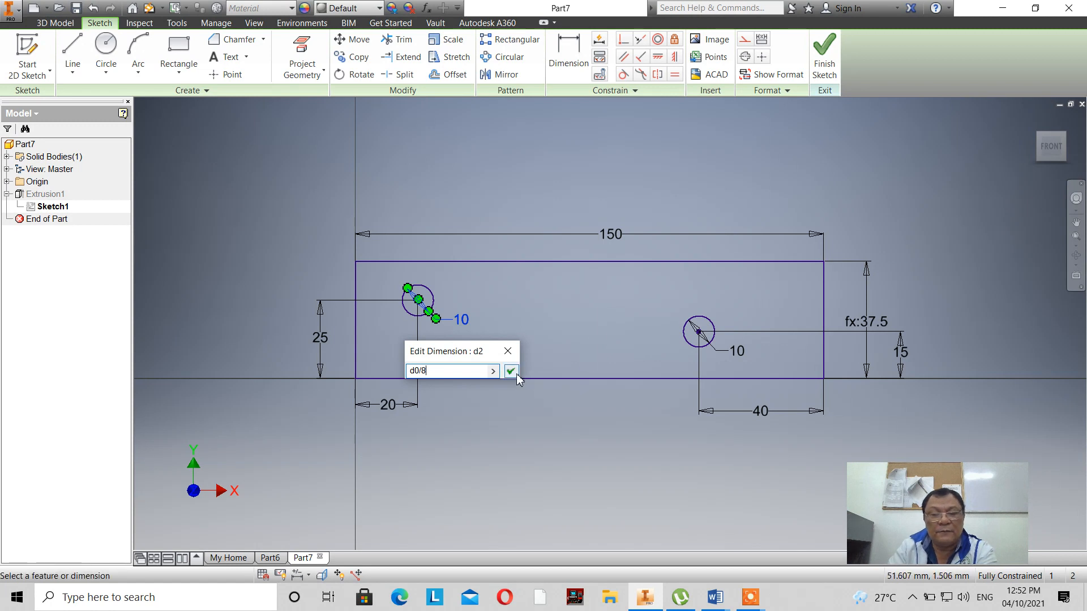
click(512, 372)
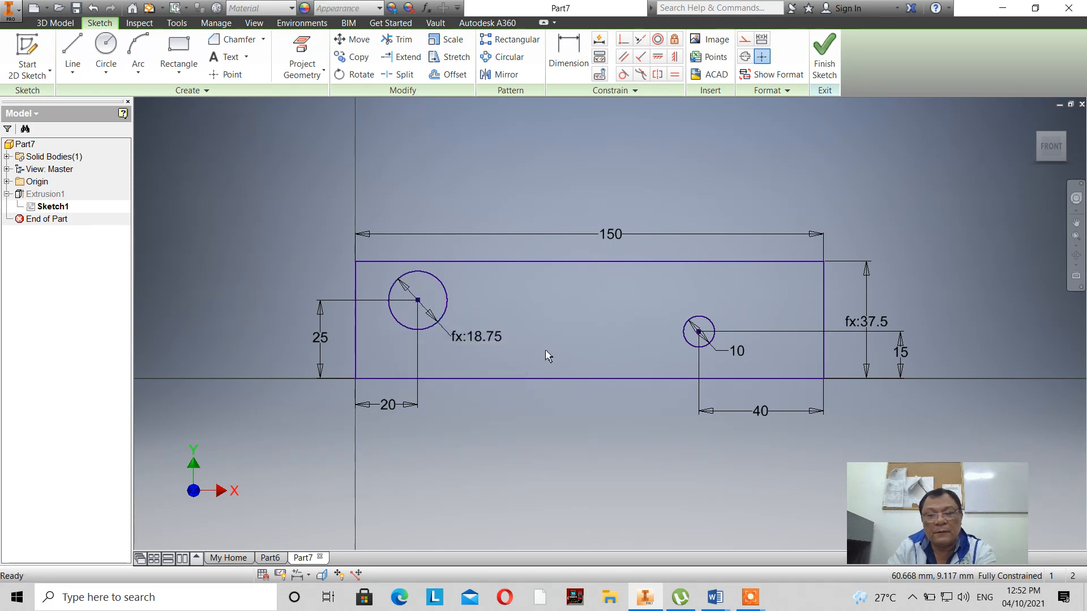
click(824, 68)
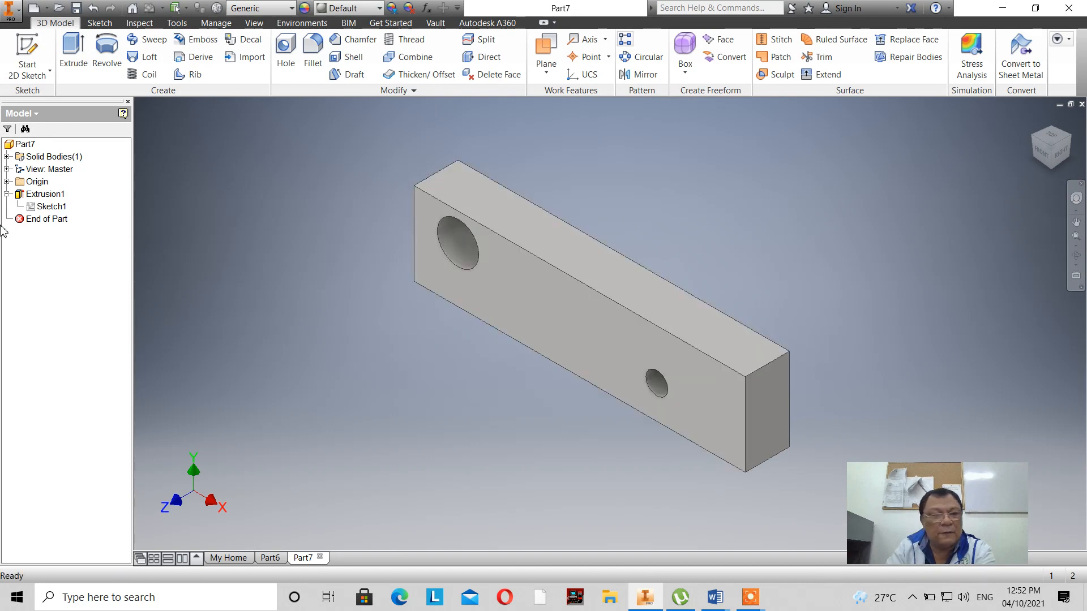
Reopen the extrusion's sketch and set the rectangle's width to 200 mm.
double_click(50, 208)
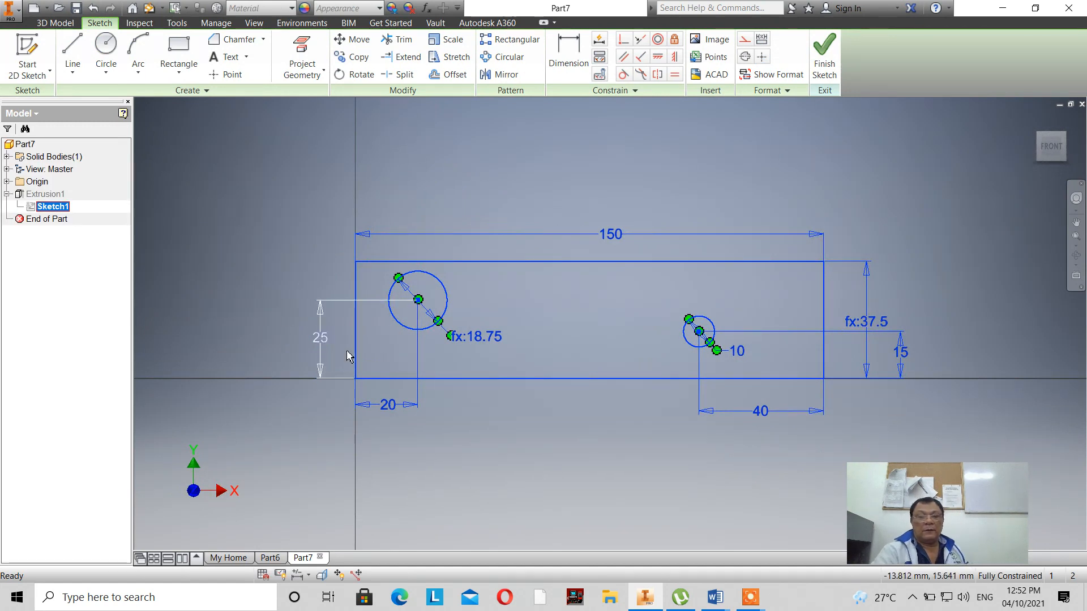
double_click(617, 241)
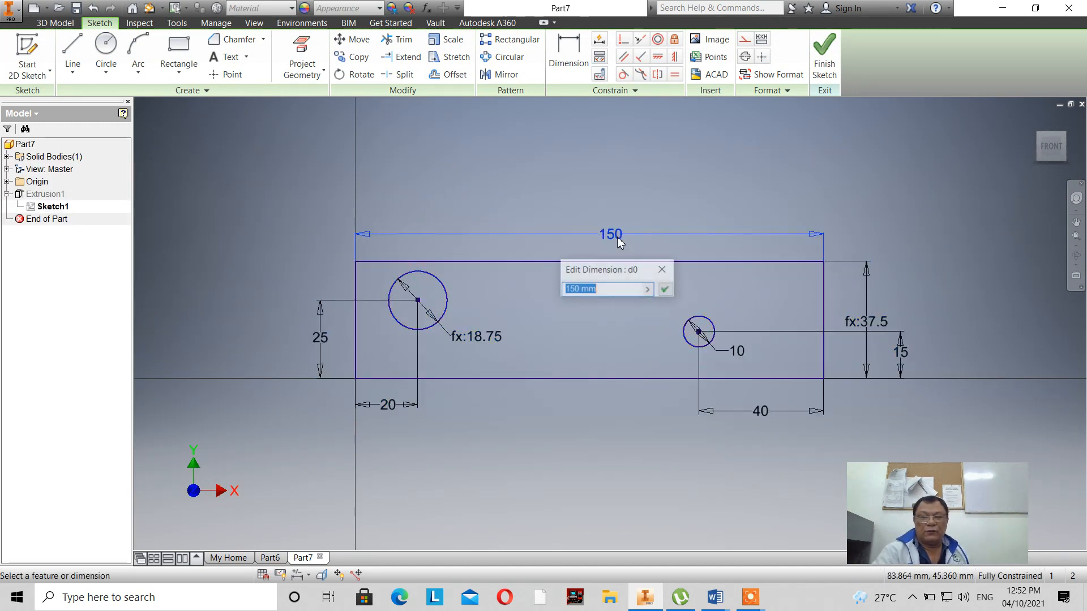
text(200)
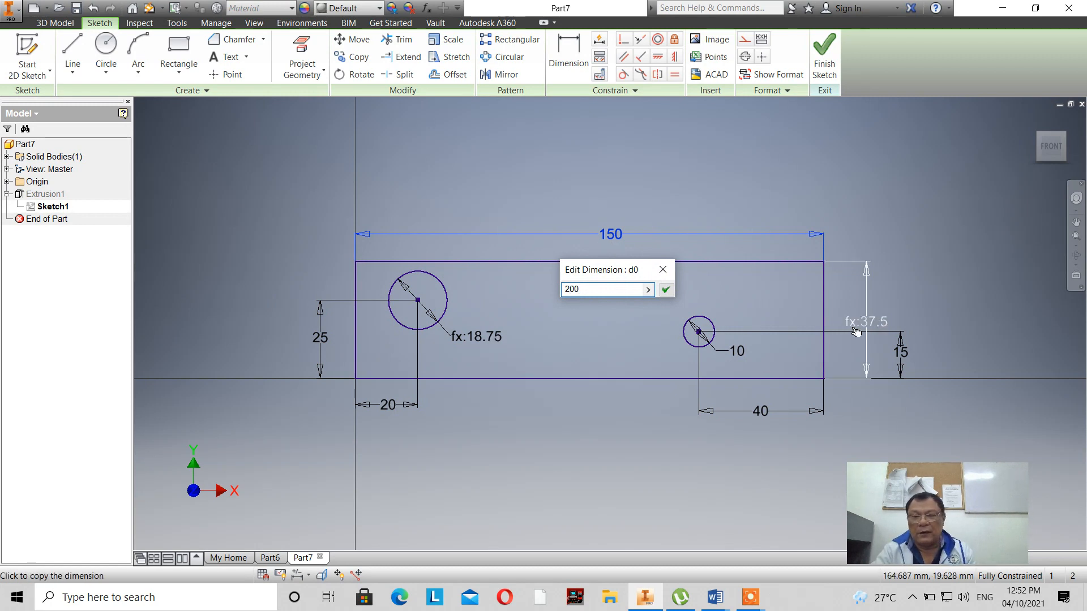
click(666, 291)
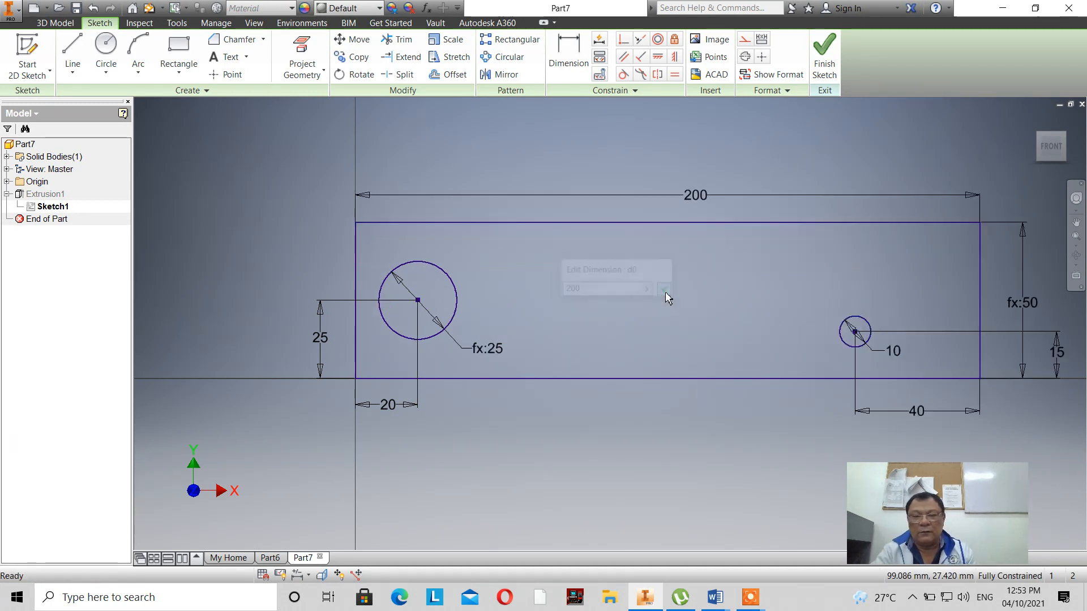
Review the height and left hole diameter expressions without changing them, and finish the sketch to update the plate.
scroll(481, 309, down, 4)
scroll(482, 307, up, 3)
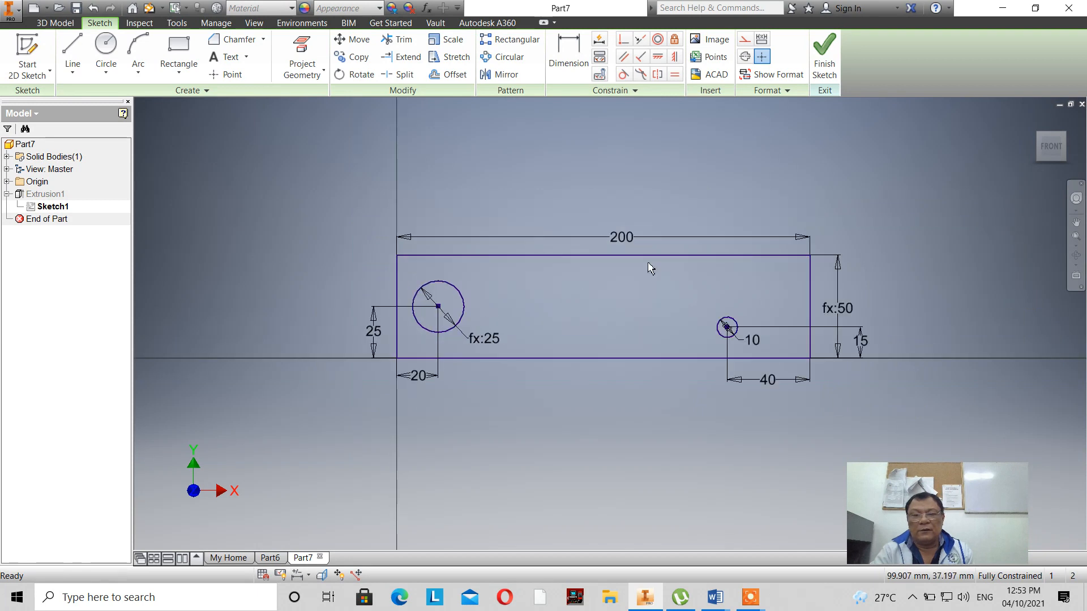
double_click(849, 313)
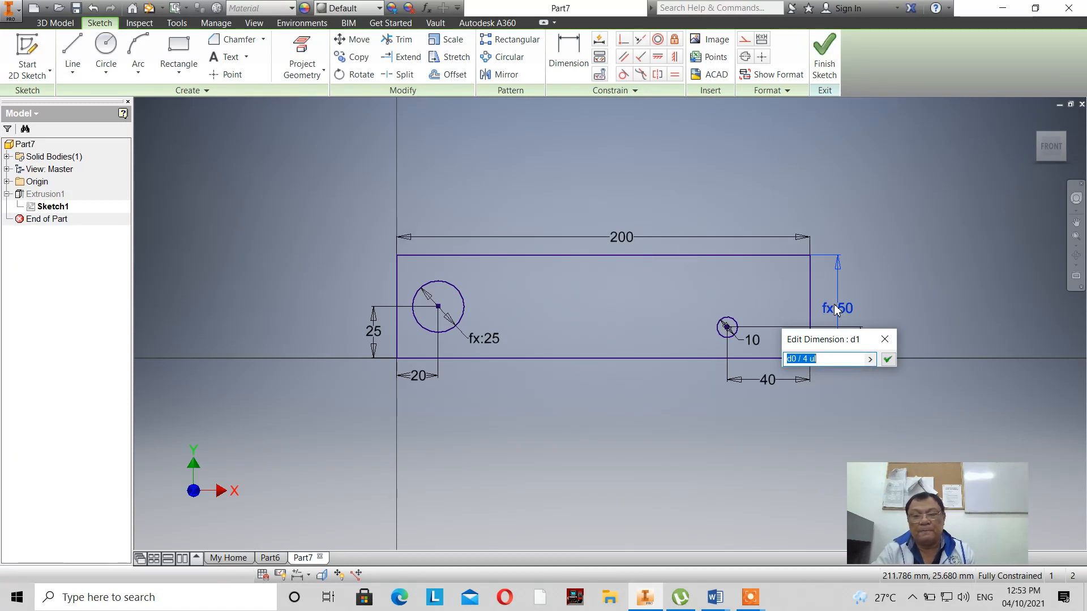
click(885, 340)
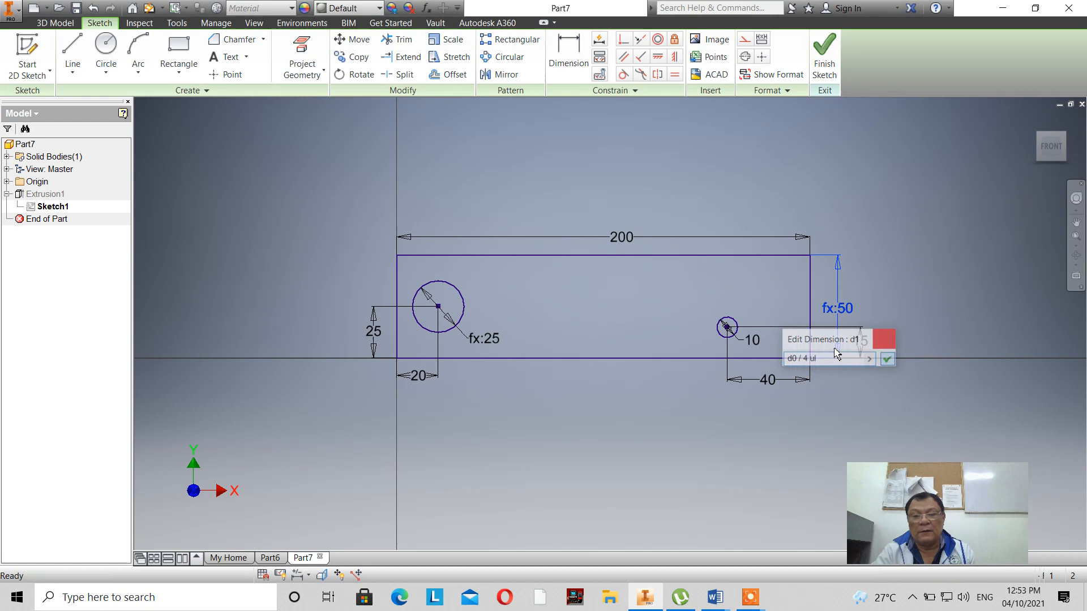
double_click(484, 344)
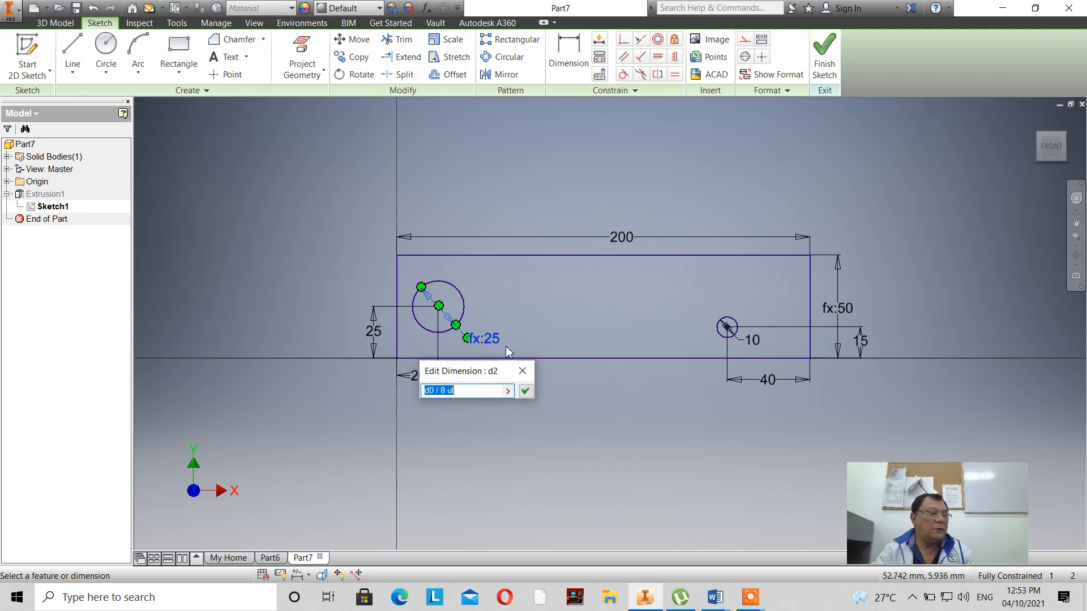
click(525, 391)
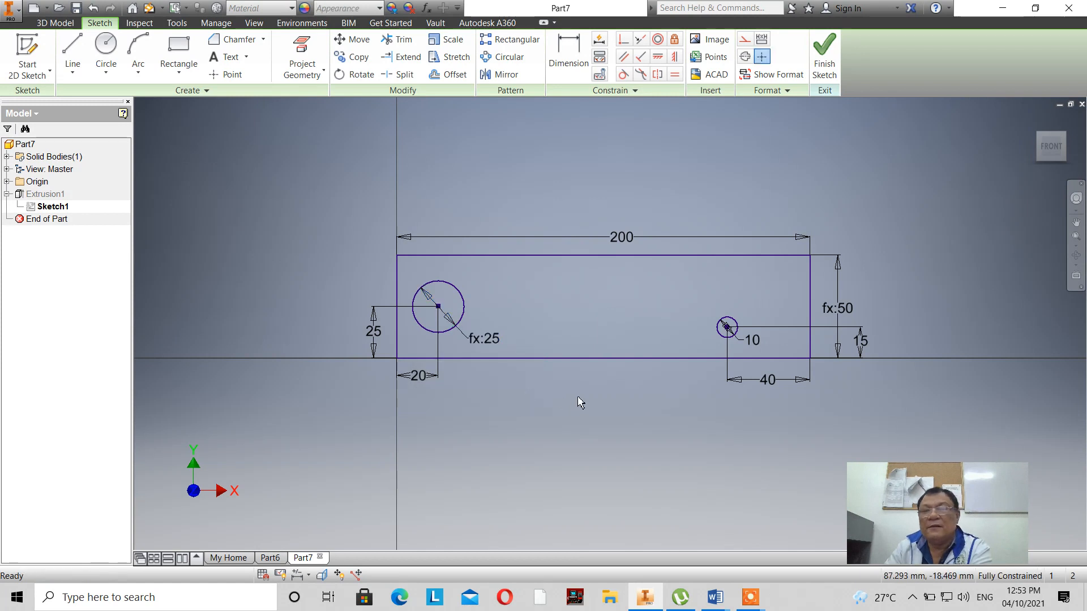
click(824, 53)
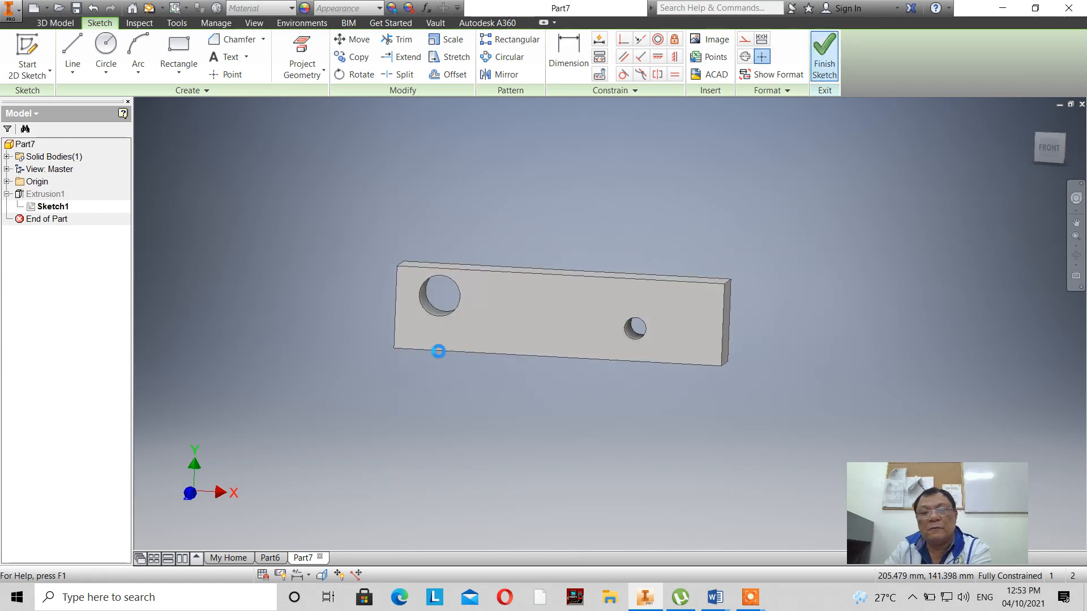
scroll(393, 328, down, 5)
scroll(394, 329, up, 3)
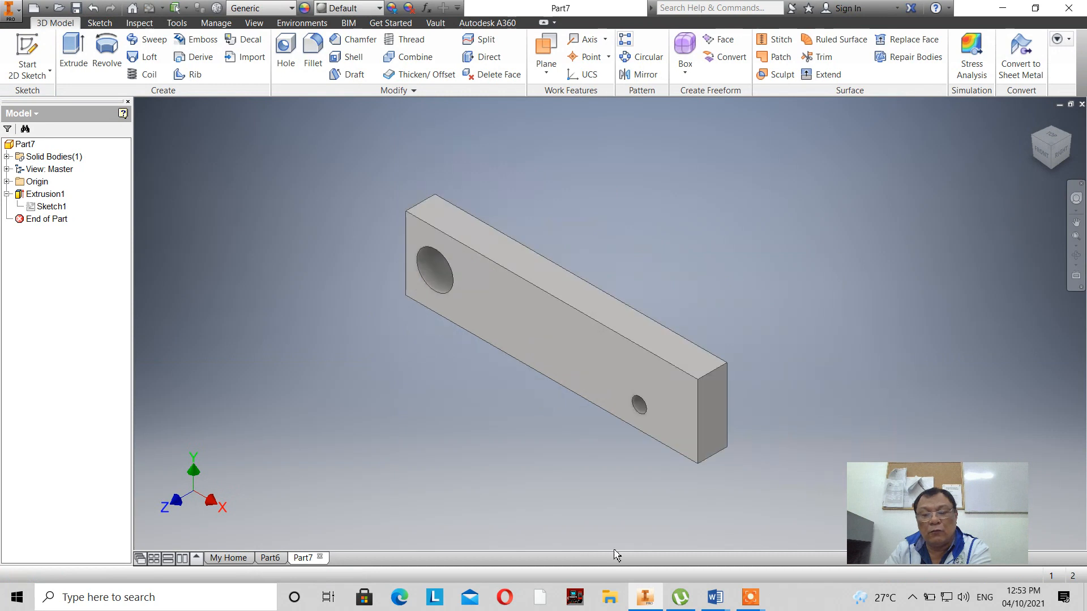
Switch to Word to review the dimensioning outline in Document1, and the chamfer tool outline in Document2.
mouse_move(726, 605)
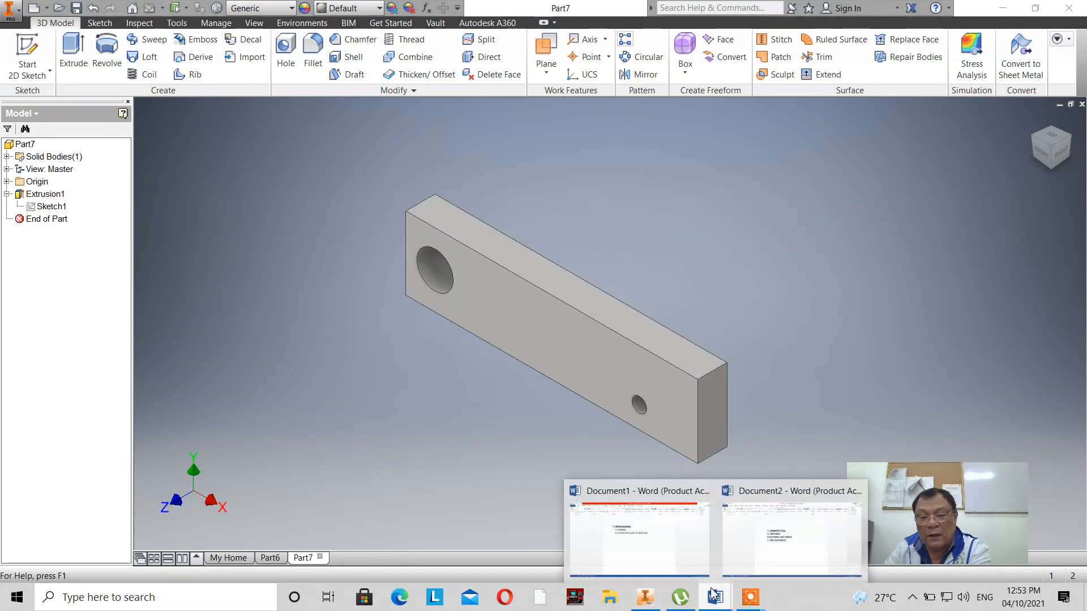
click(665, 548)
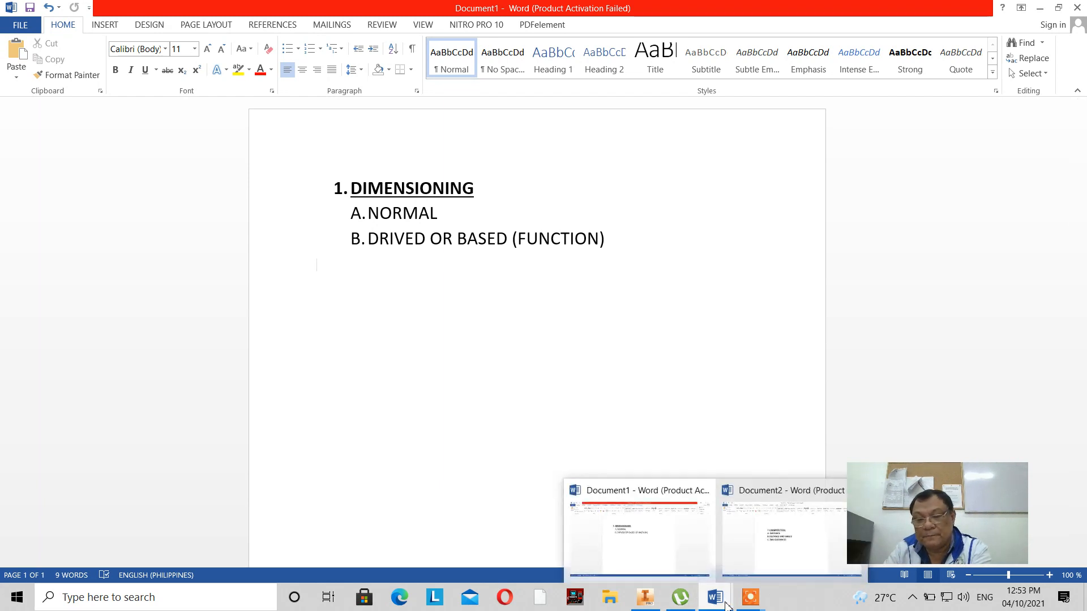
click(639, 605)
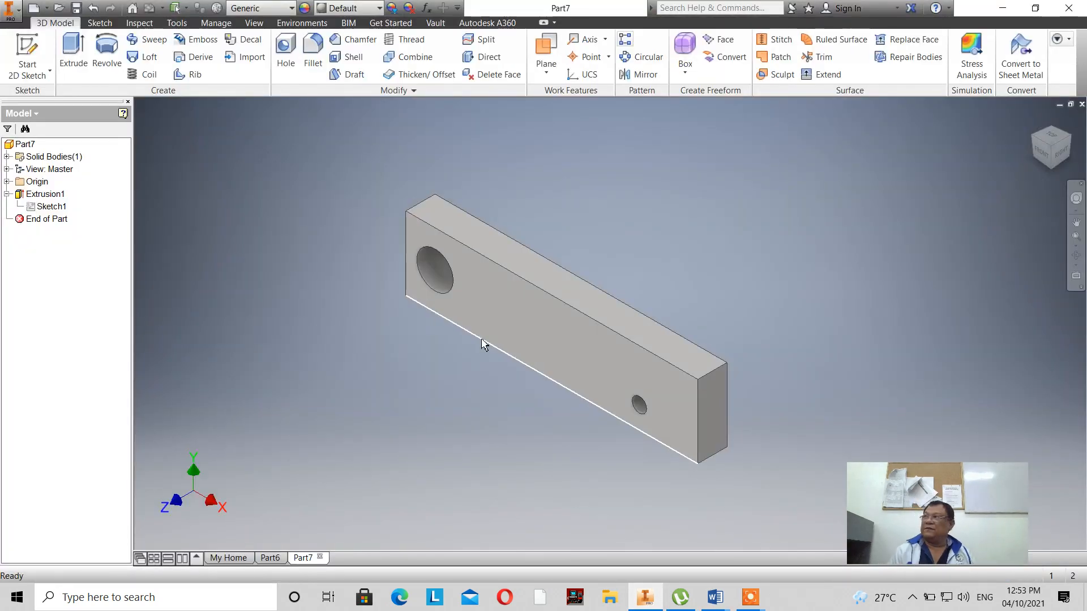
mouse_move(482, 340)
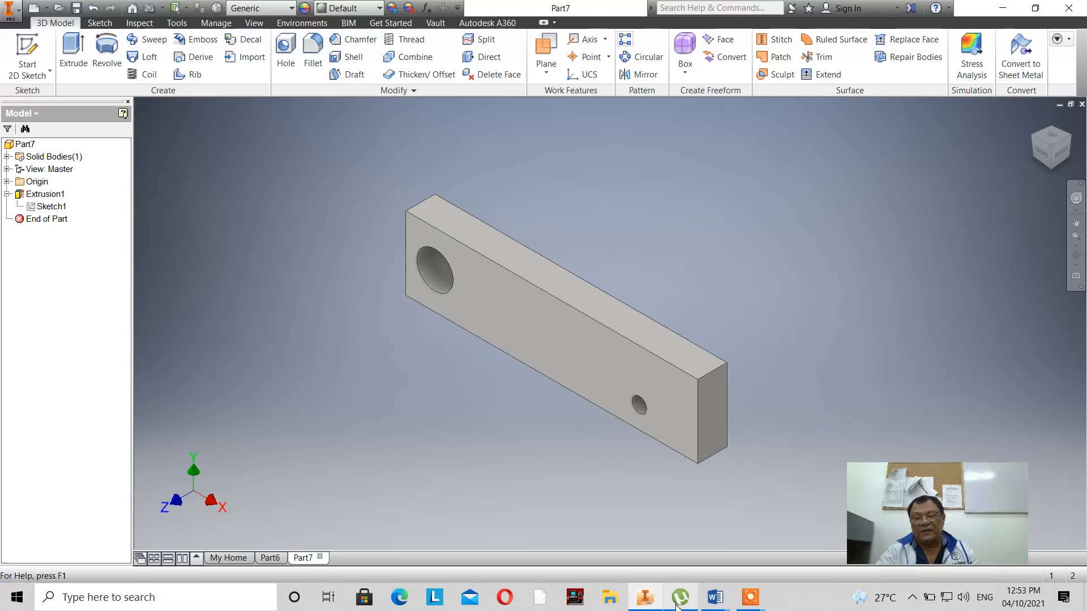
mouse_move(680, 606)
mouse_move(715, 599)
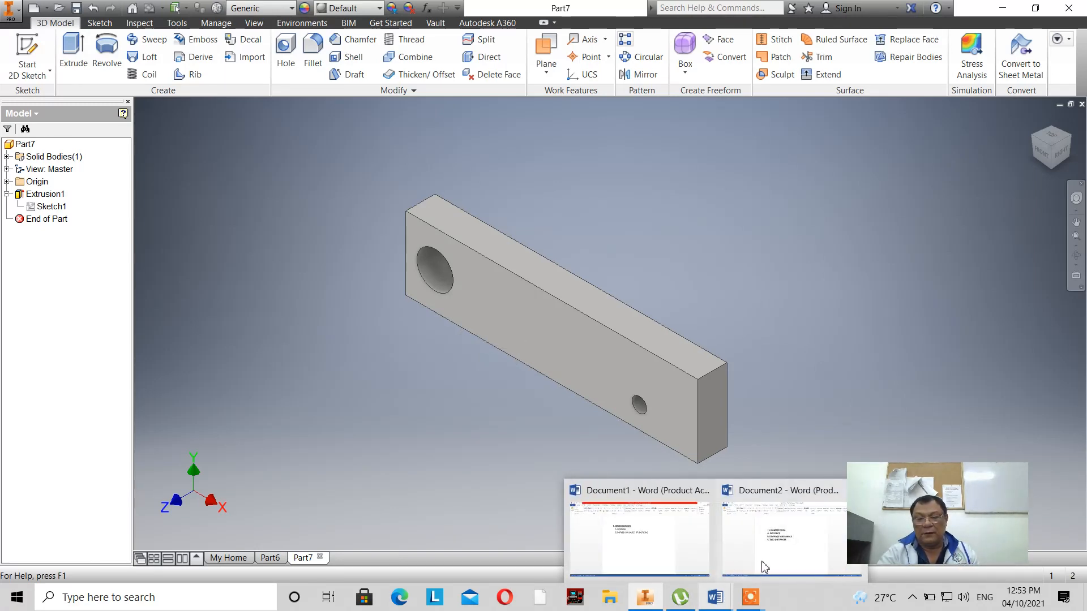
click(766, 566)
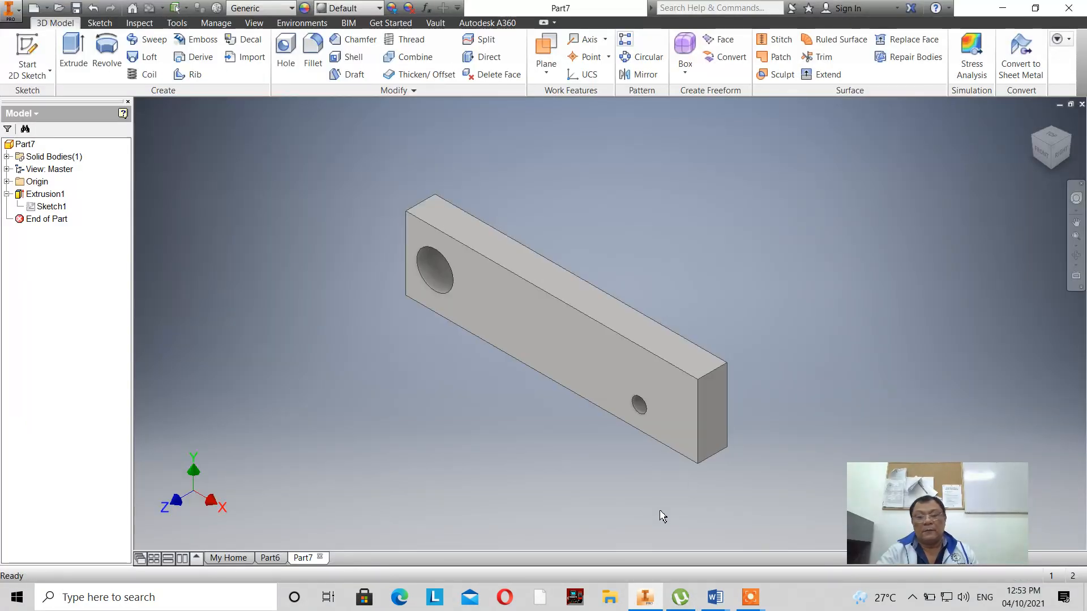
mouse_move(715, 600)
click(781, 513)
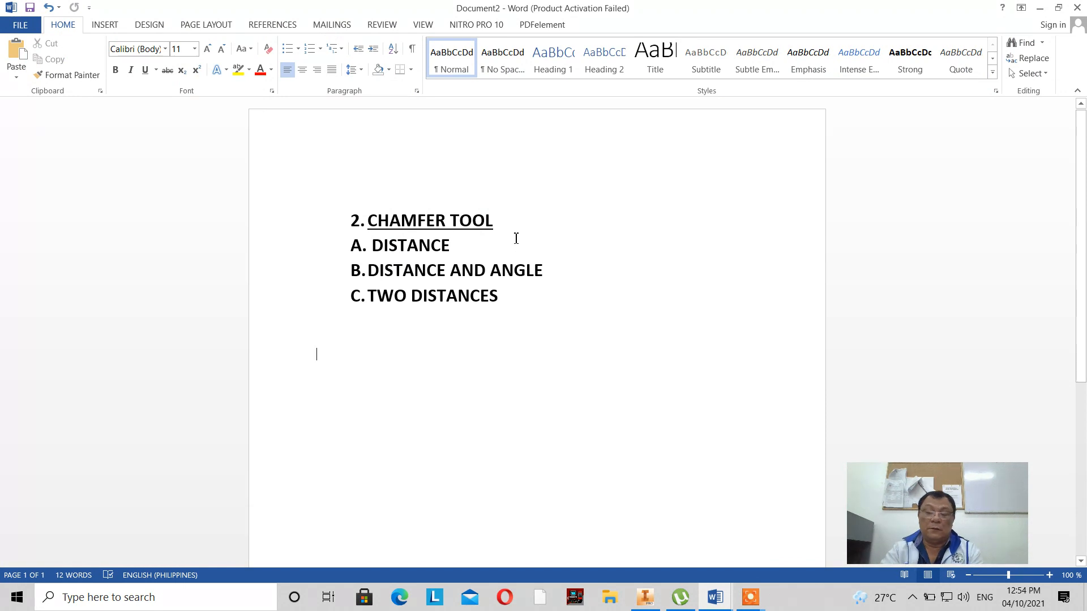
mouse_move(758, 604)
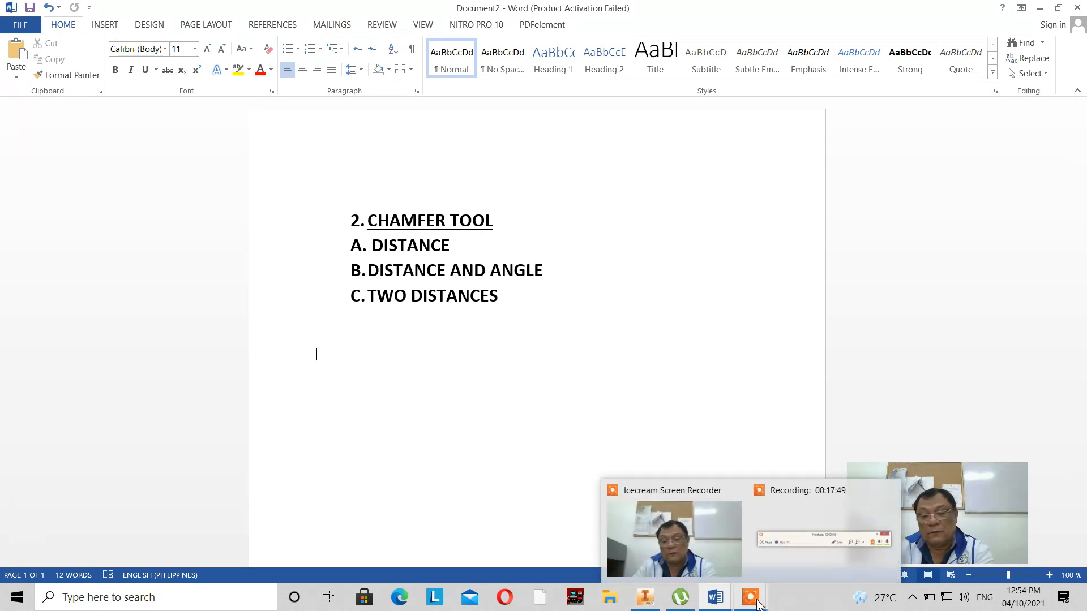
click(772, 561)
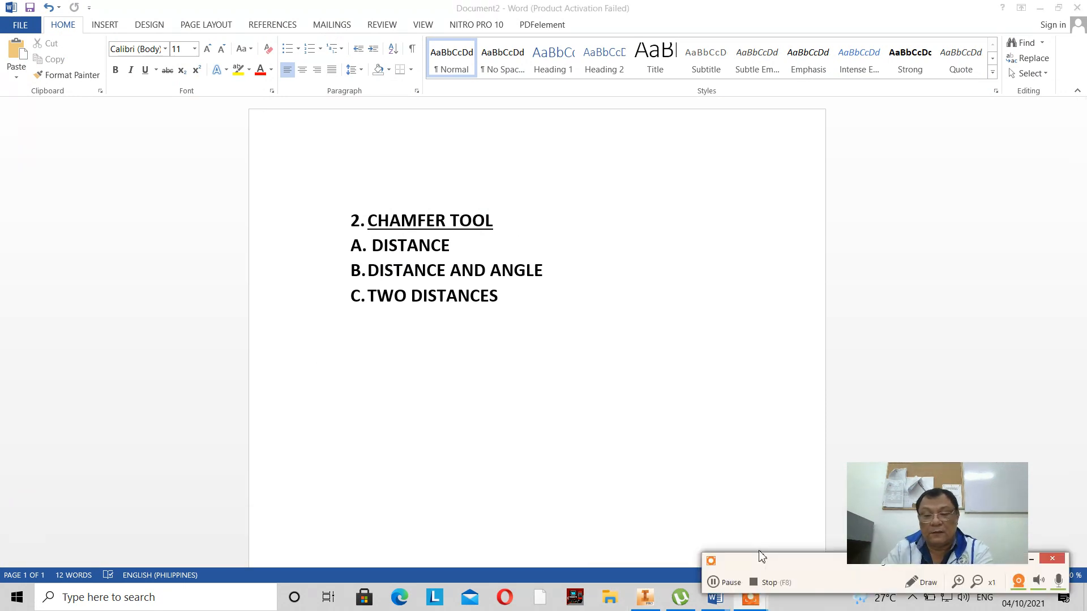
drag(665, 542, 669, 539)
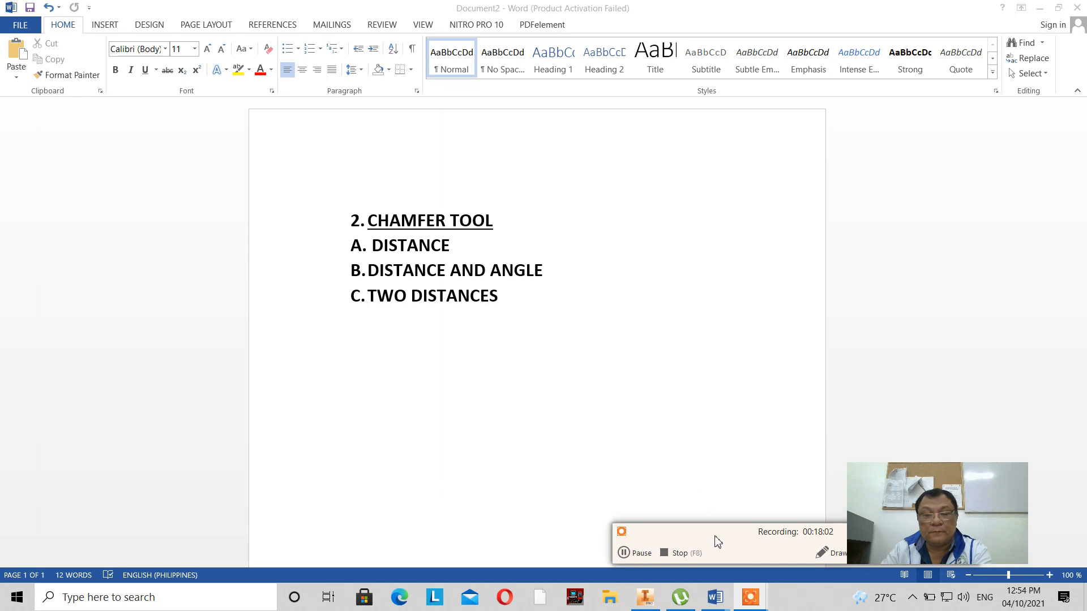
click(662, 422)
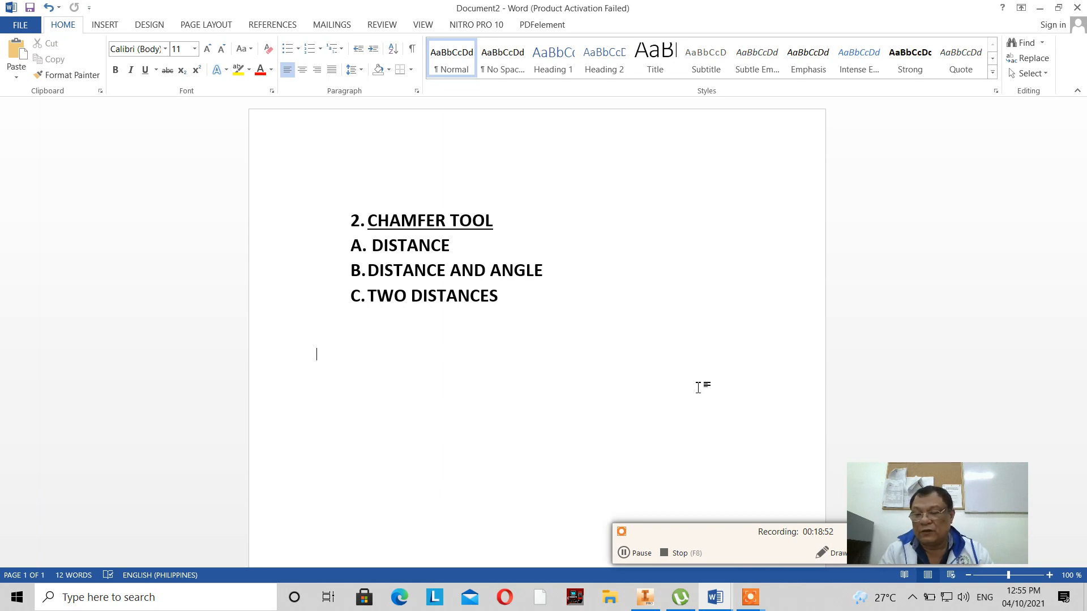
Switch to Inventor, create a new part from the metric Standard (mm).ipt template, and start a 2D sketch on the front XY plane.
click(649, 608)
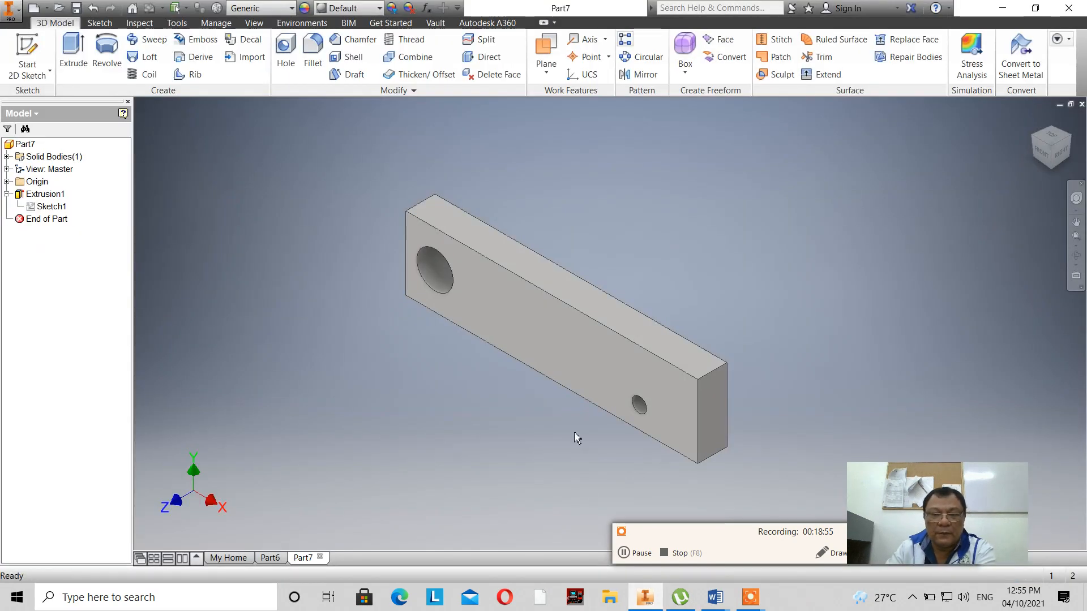
click(13, 17)
click(48, 74)
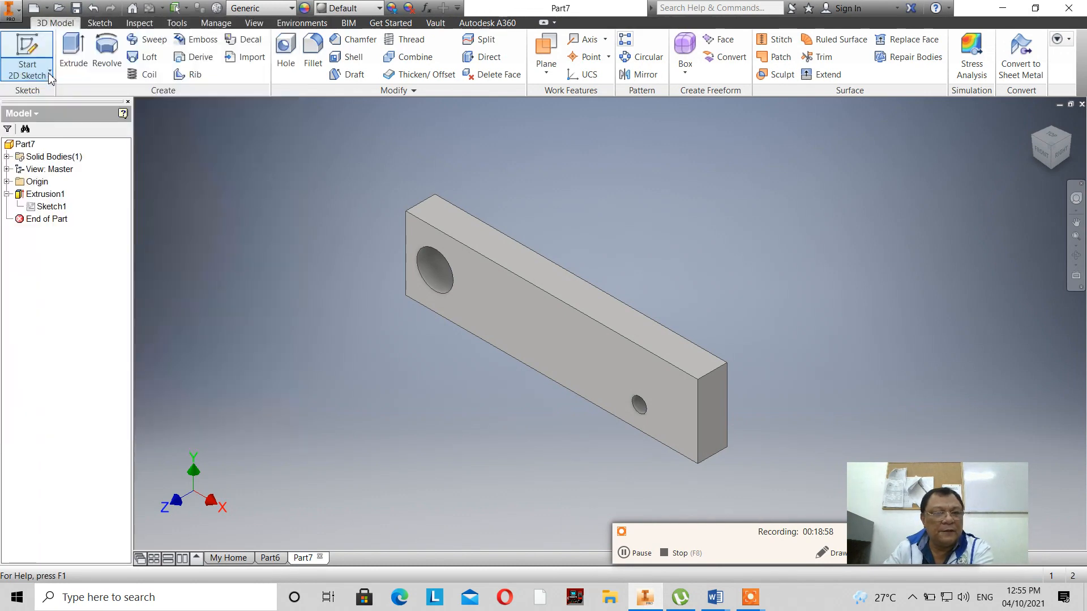
click(724, 477)
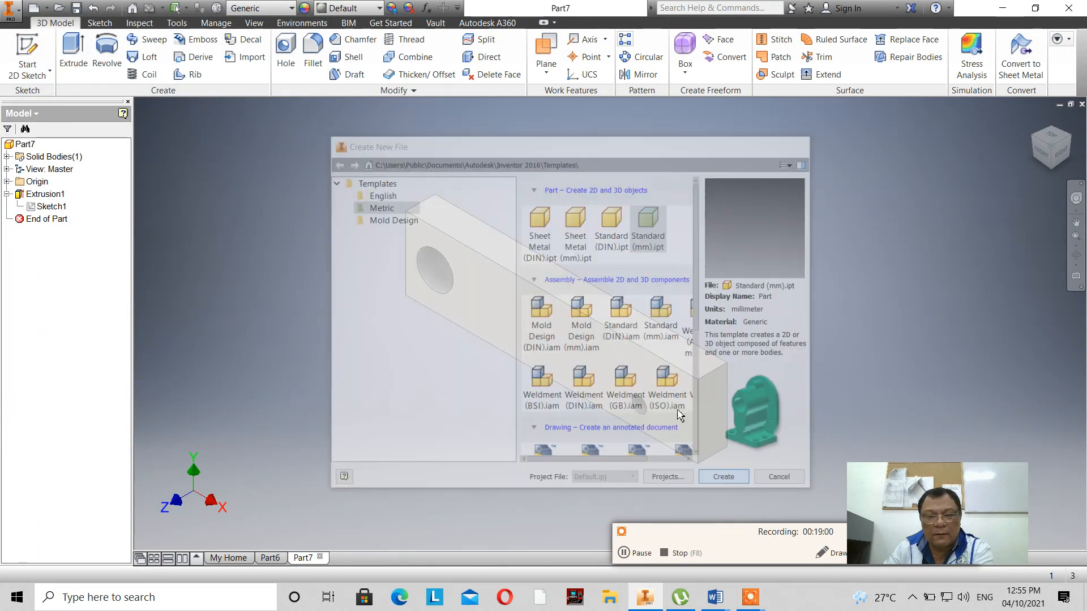
click(27, 54)
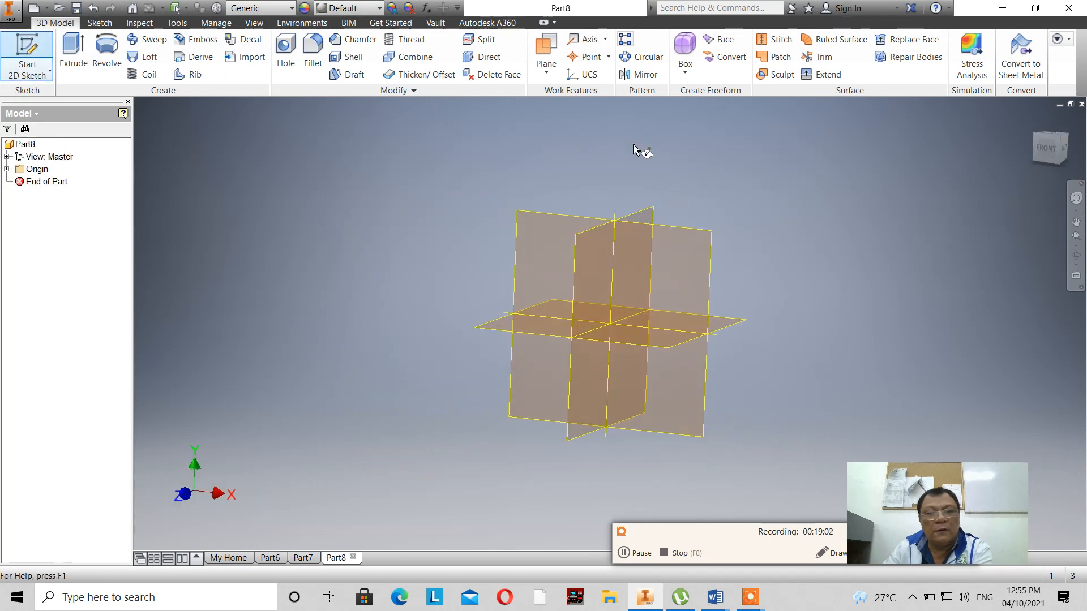
click(667, 291)
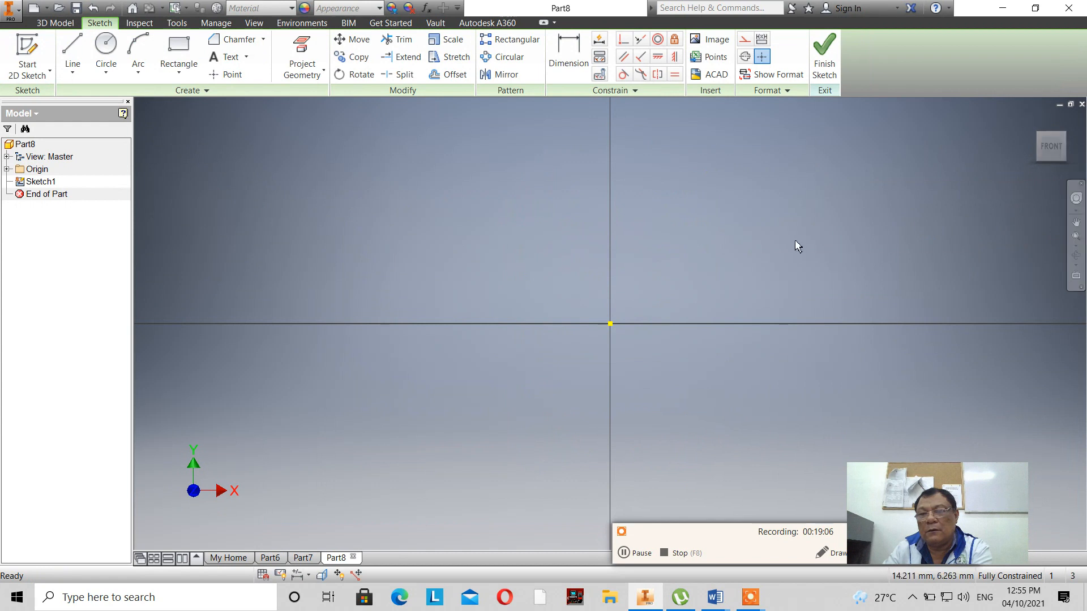
Draw a rectangle 50 mm wide and 25 mm high with its lower-left corner at the sketch origin.
click(1075, 223)
drag(711, 233, 577, 275)
right_click(578, 271)
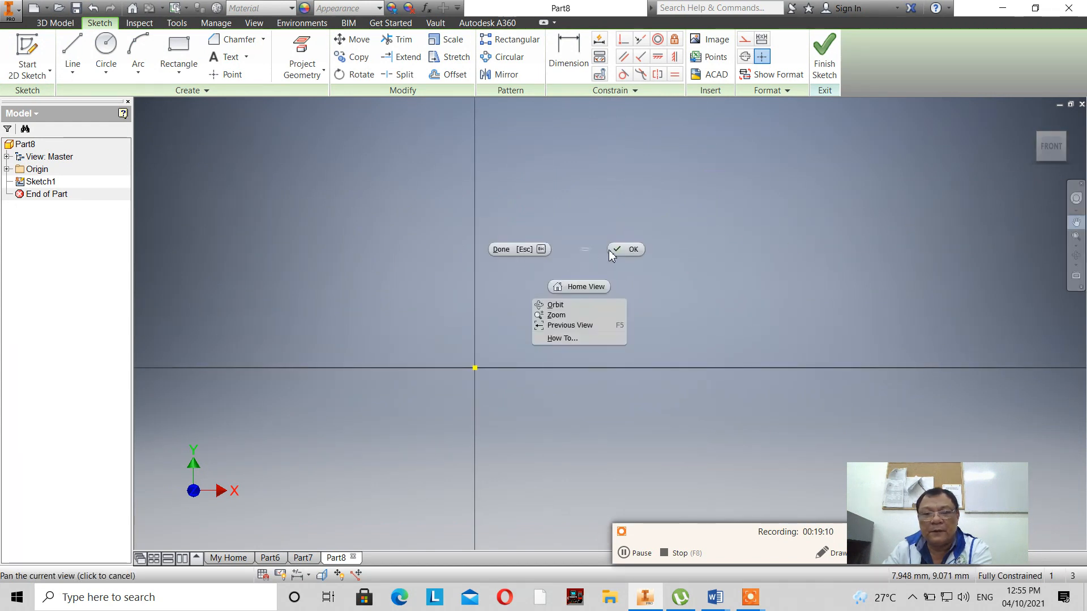
click(610, 250)
click(178, 51)
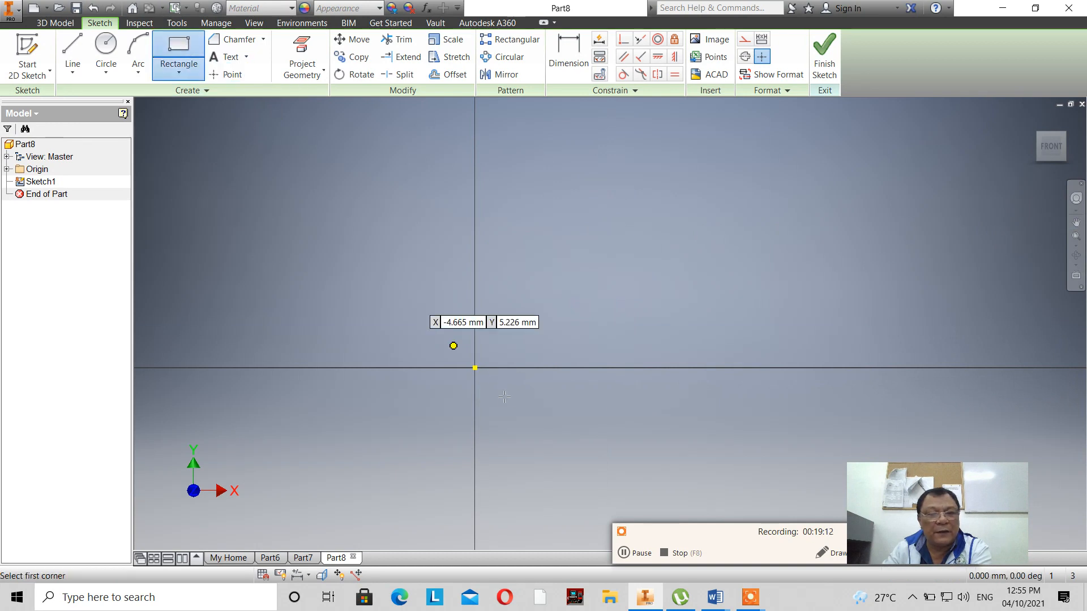
click(475, 367)
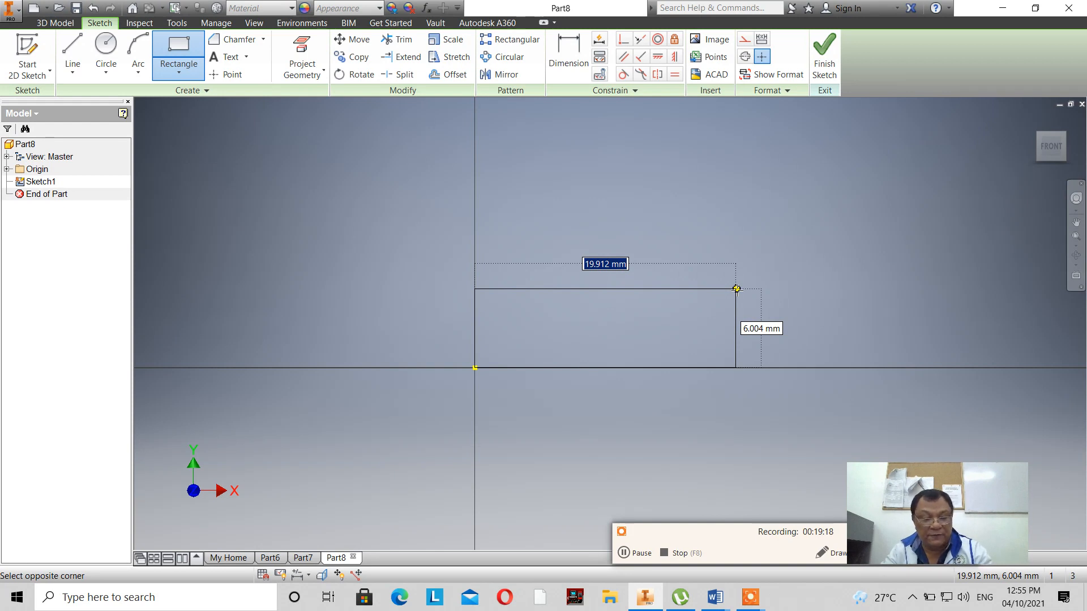
text(50)
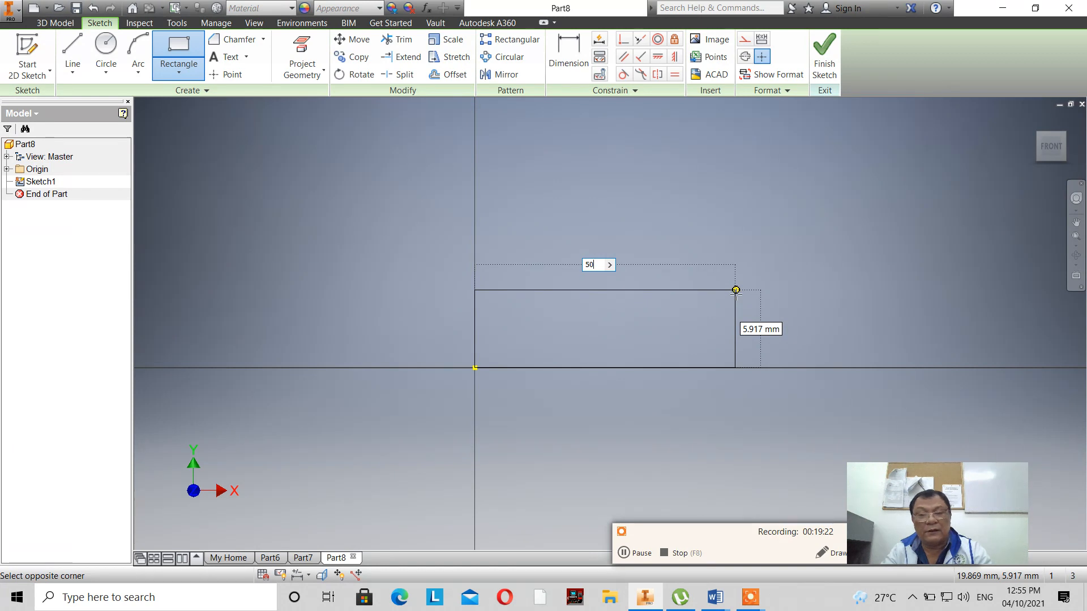
key(Tab)
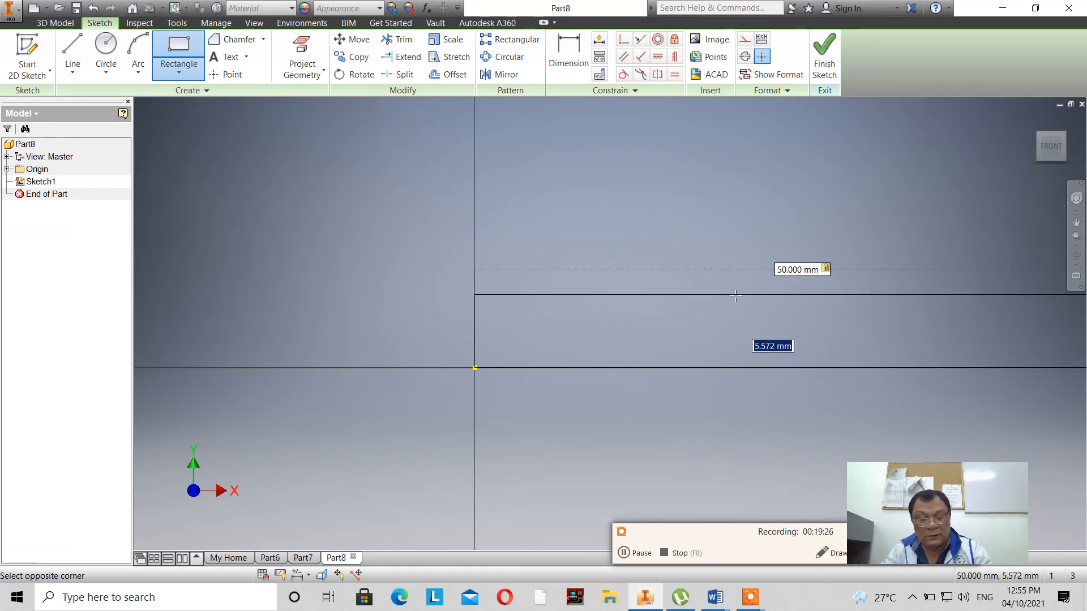
text(25)
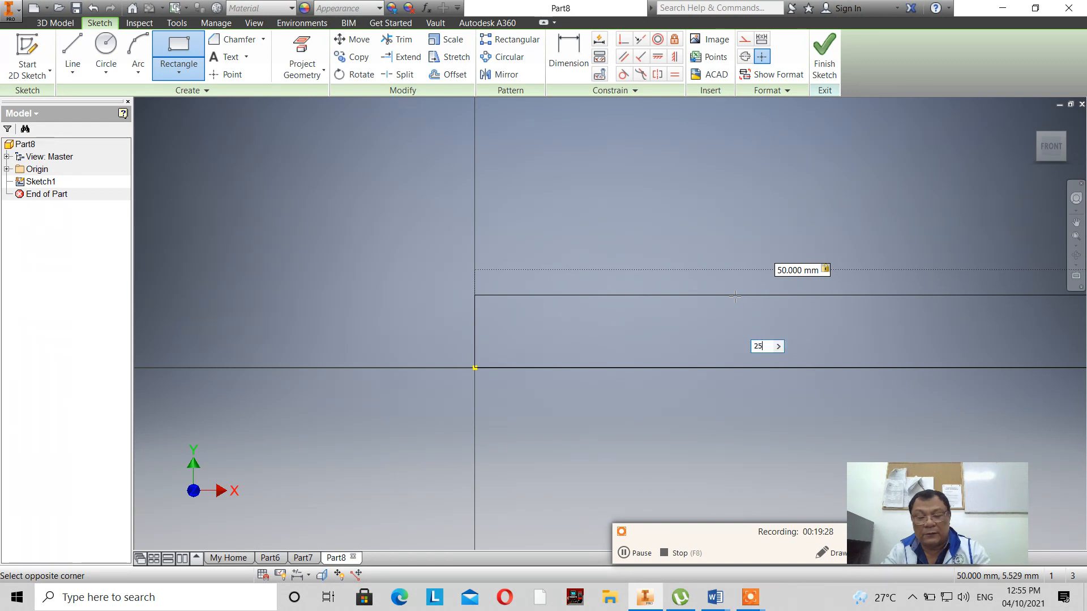
key(Return)
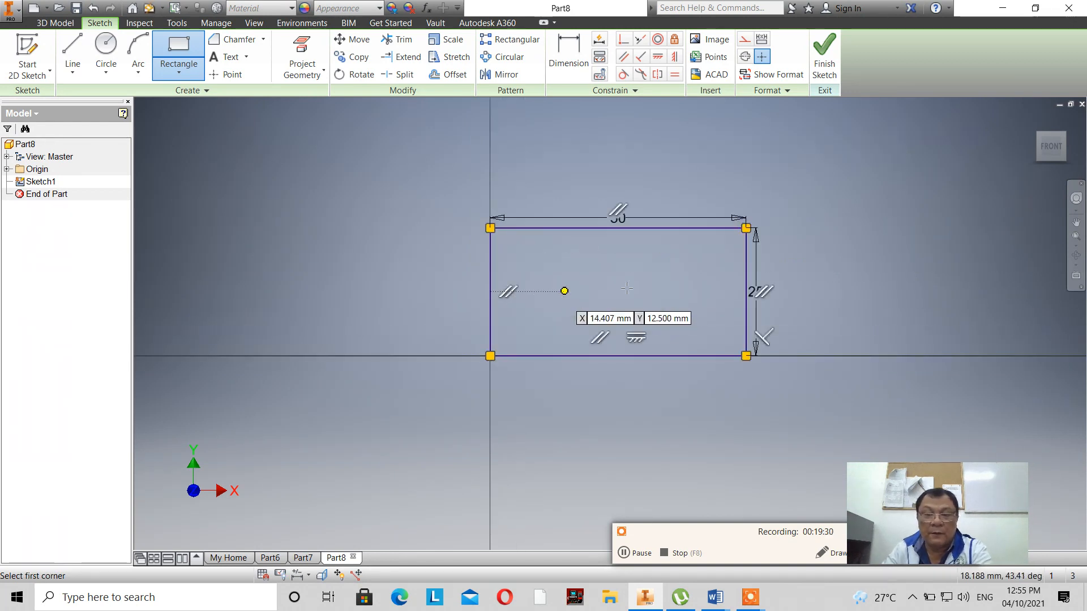
right_click(831, 249)
click(875, 248)
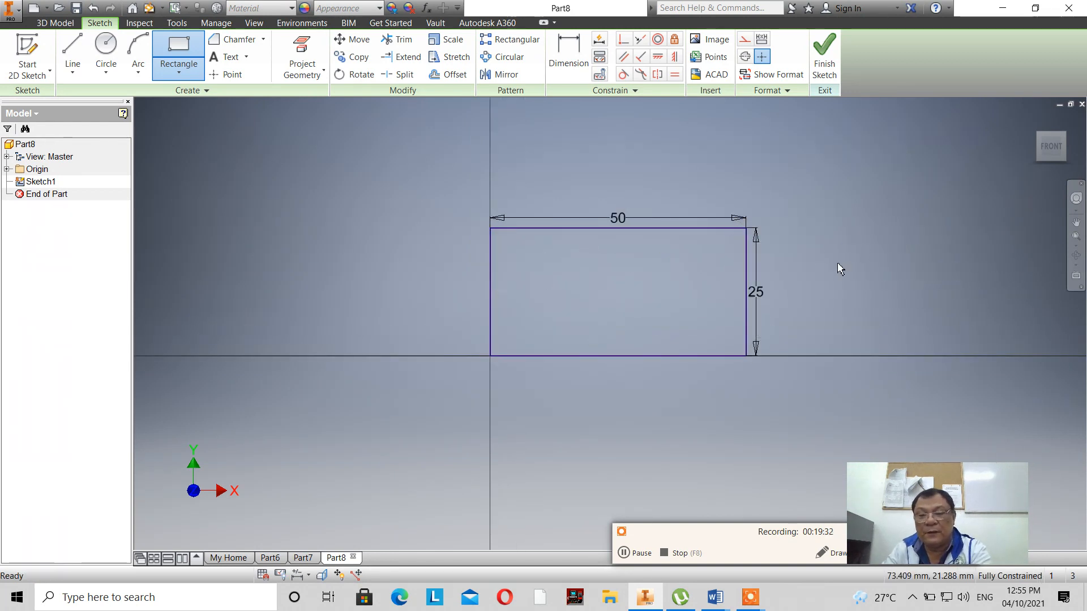
Chamfer the rectangle's upper-left corner between the left and top edges, using an equal distance of 5 mm.
scroll(844, 301, down, 2)
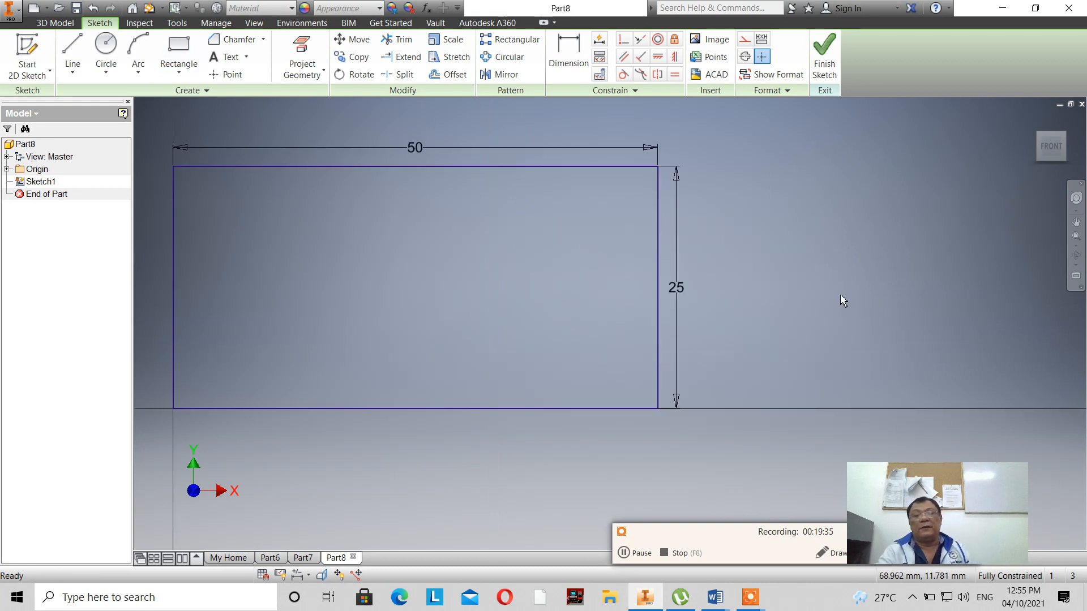
scroll(843, 300, up, 2)
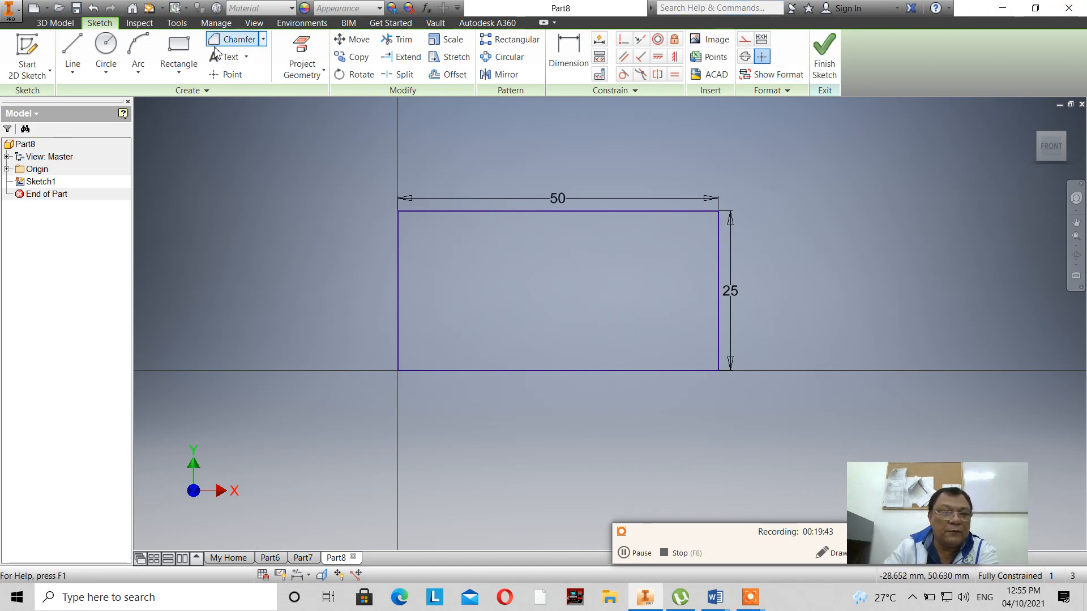
click(262, 43)
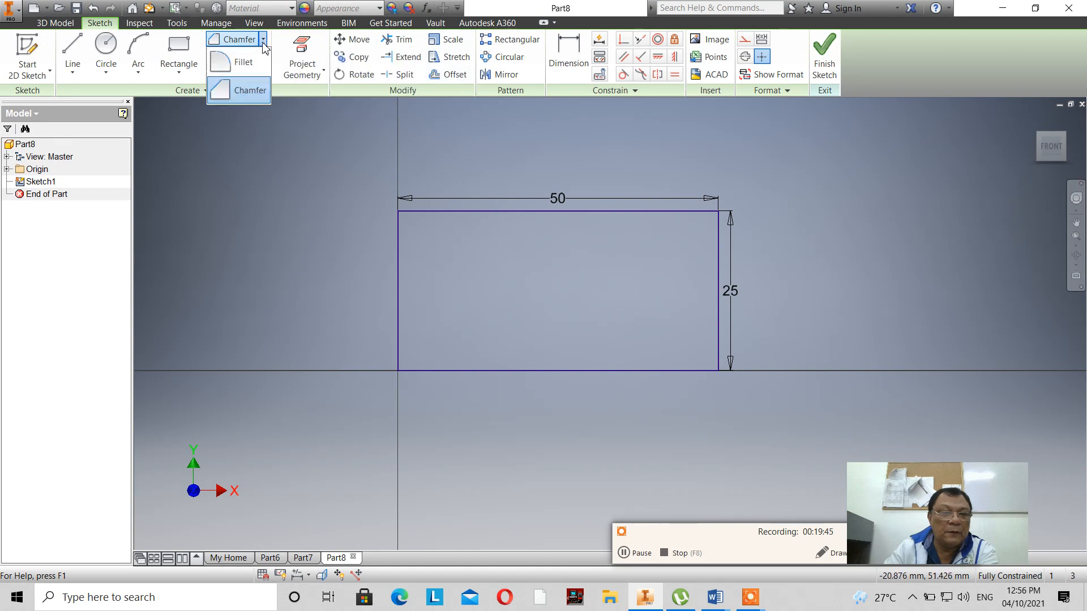
click(264, 92)
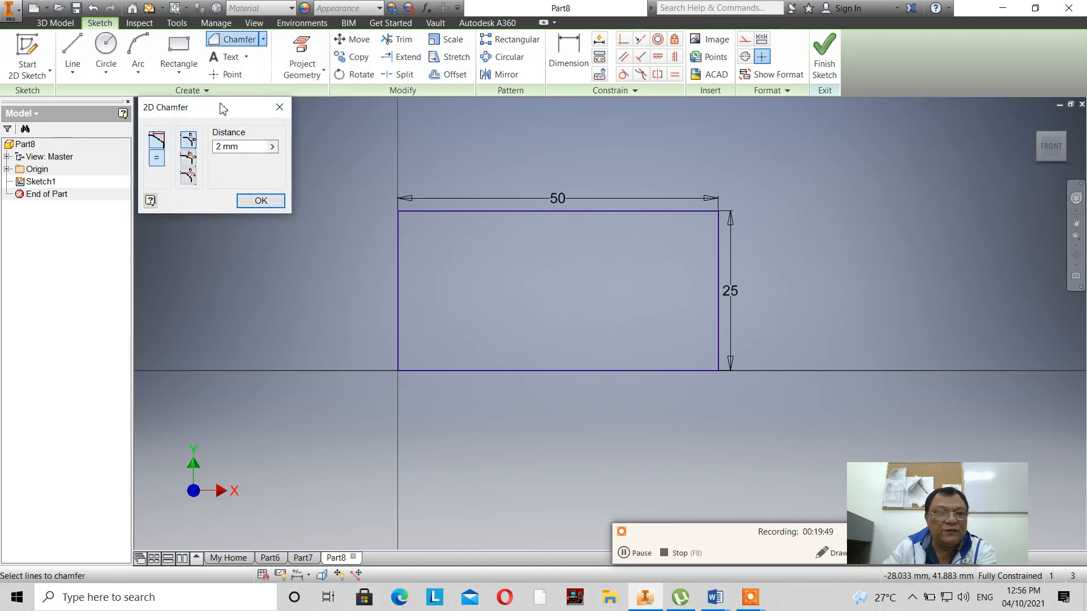
drag(220, 105, 258, 121)
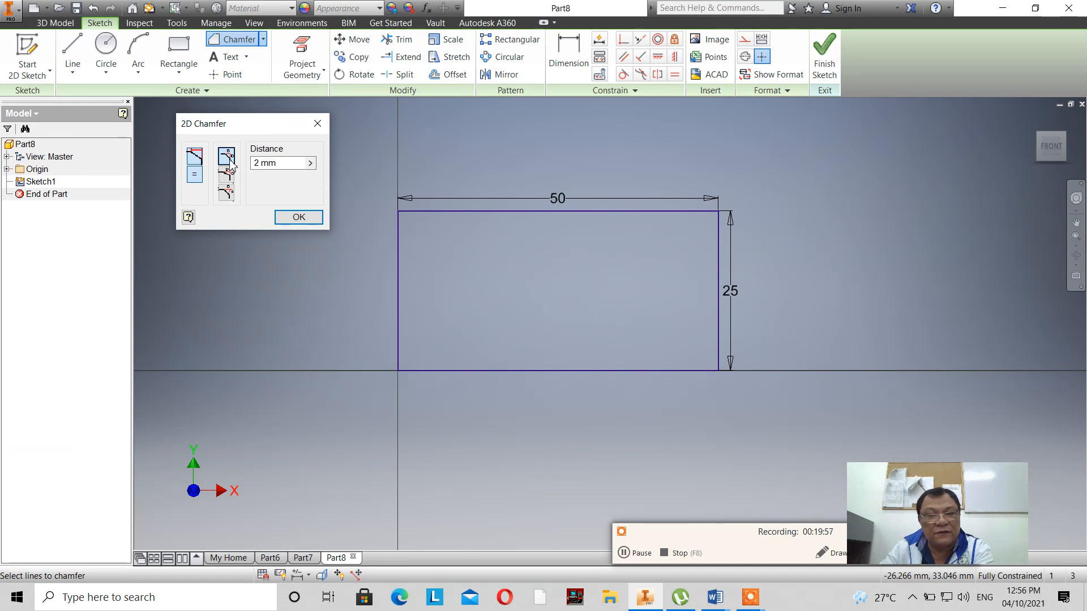
click(279, 163)
click(279, 163)
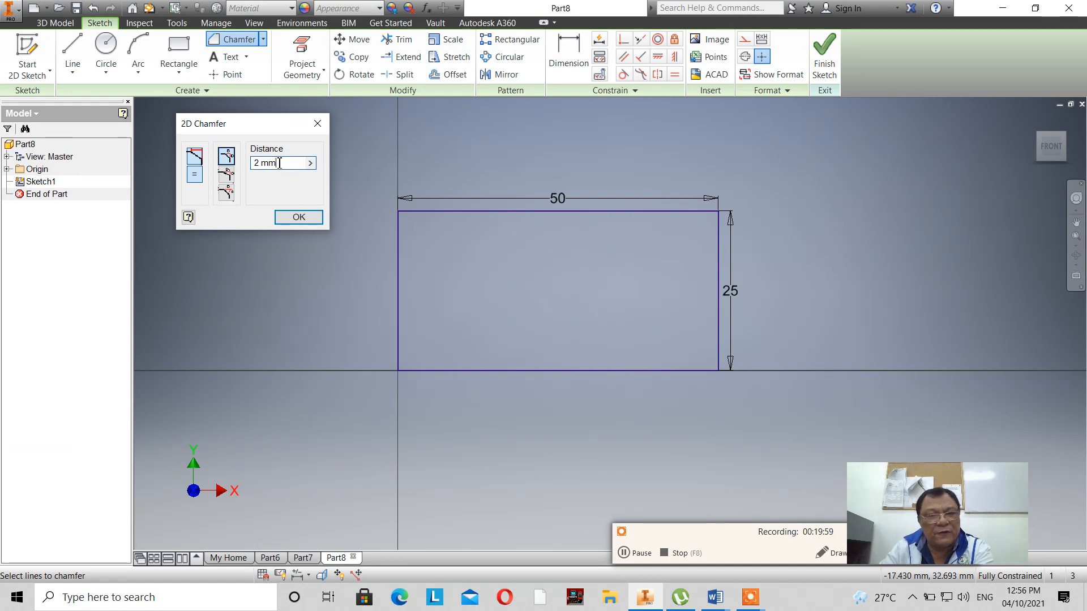
drag(279, 163, 210, 163)
text(5)
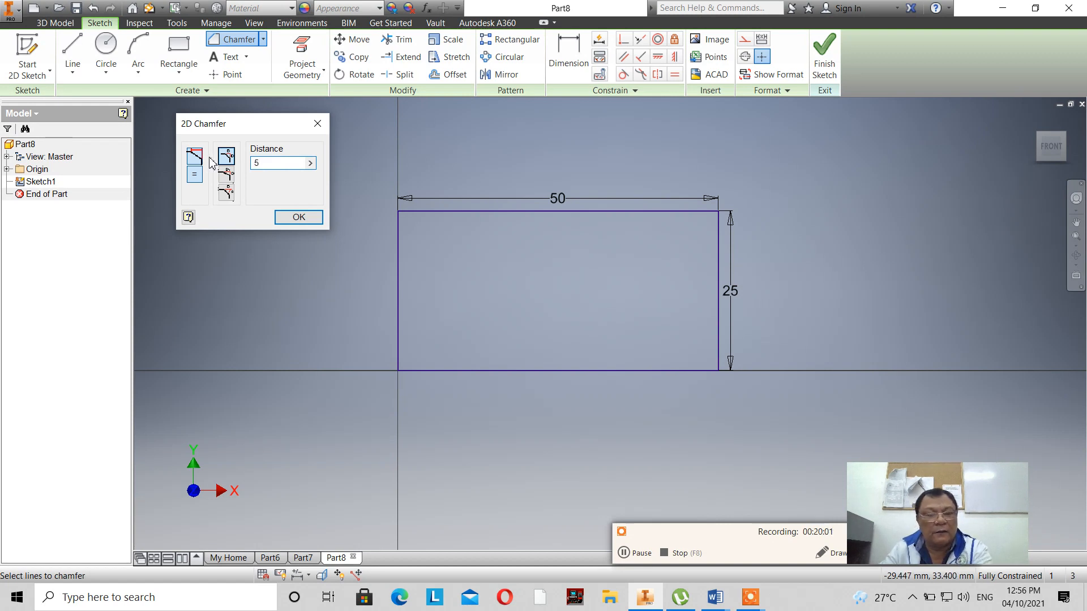
click(399, 252)
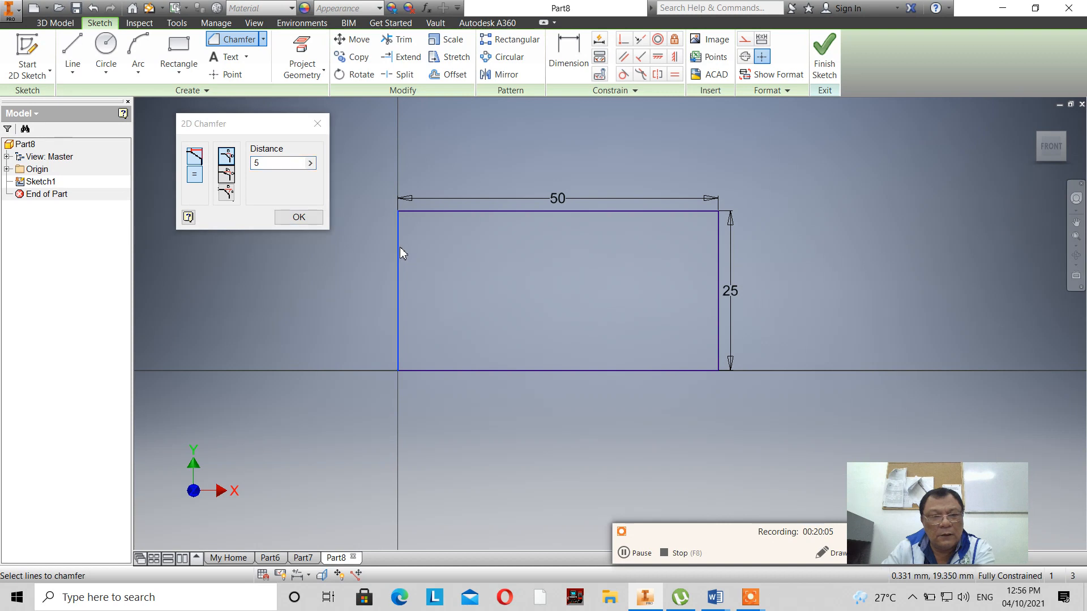
click(441, 212)
scroll(508, 240, down, 3)
scroll(508, 238, down, 3)
scroll(612, 289, up, 8)
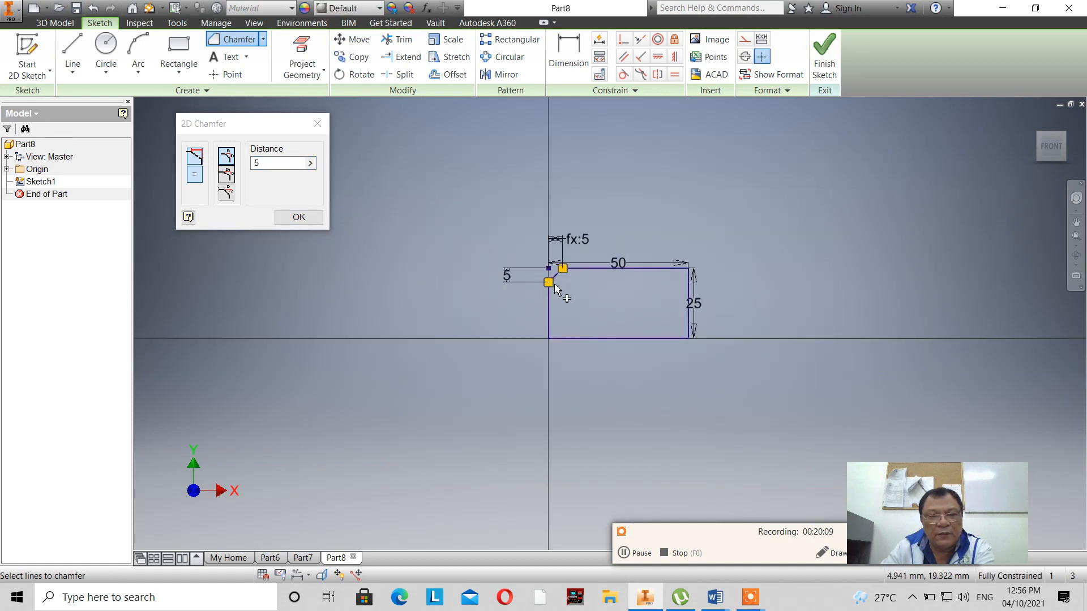
scroll(557, 288, down, 3)
scroll(605, 286, down, 3)
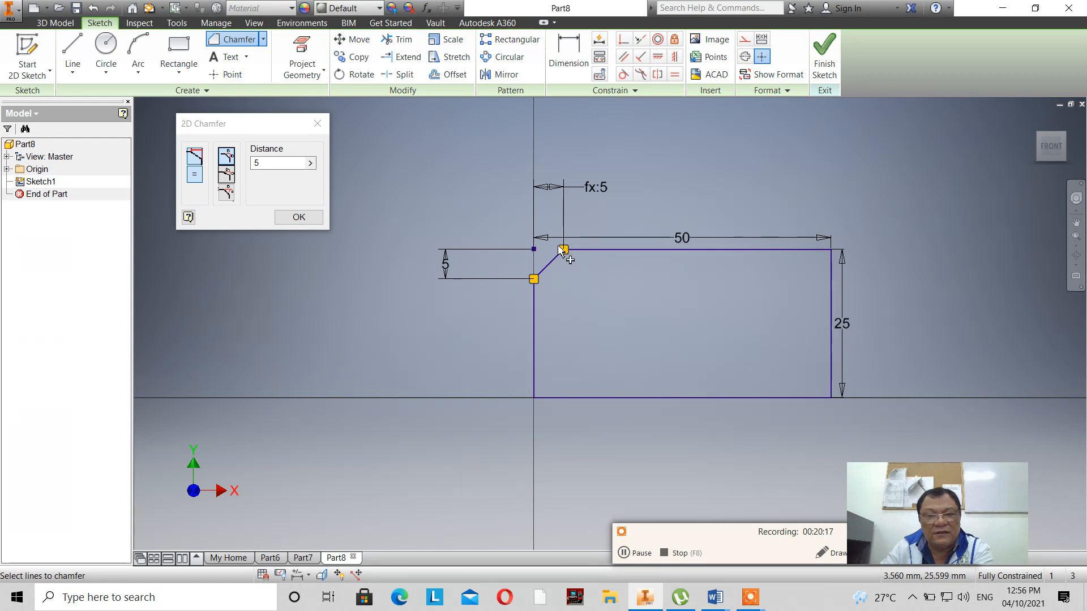
click(298, 217)
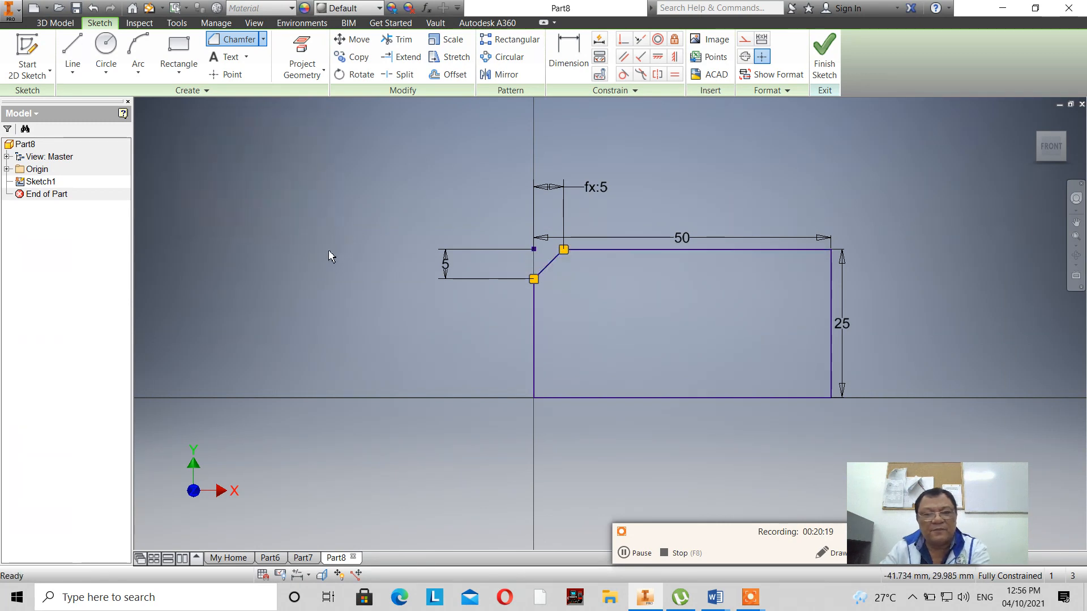
scroll(515, 235, up, 2)
scroll(537, 252, down, 1)
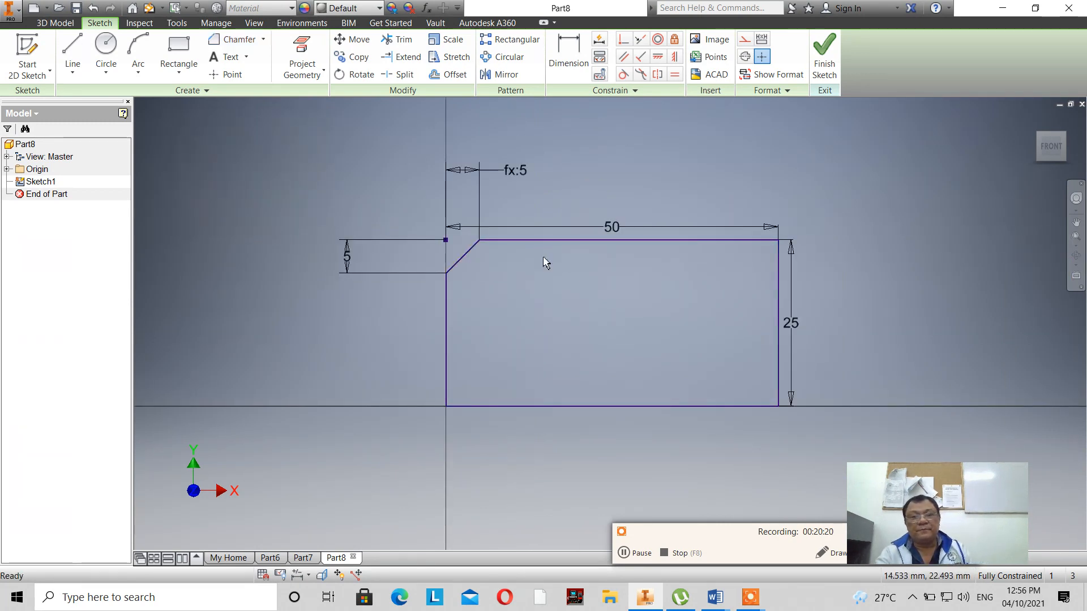
Start another sketch chamfer with two distances, checking the options against the chamfer outline in Word's Document2, and return to Inventor.
click(214, 39)
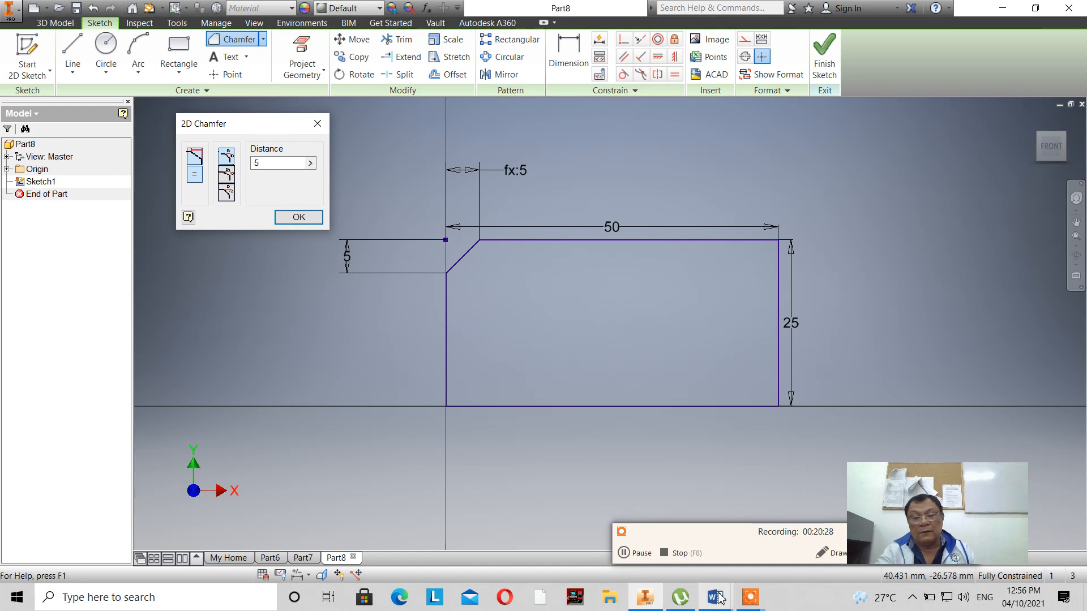
mouse_move(719, 594)
click(760, 558)
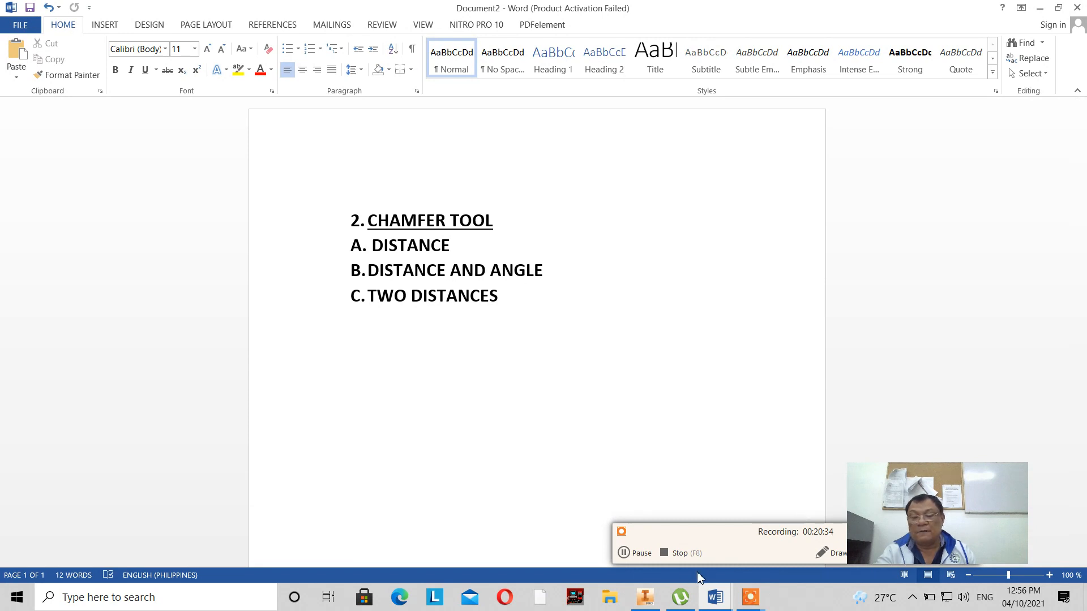
click(647, 595)
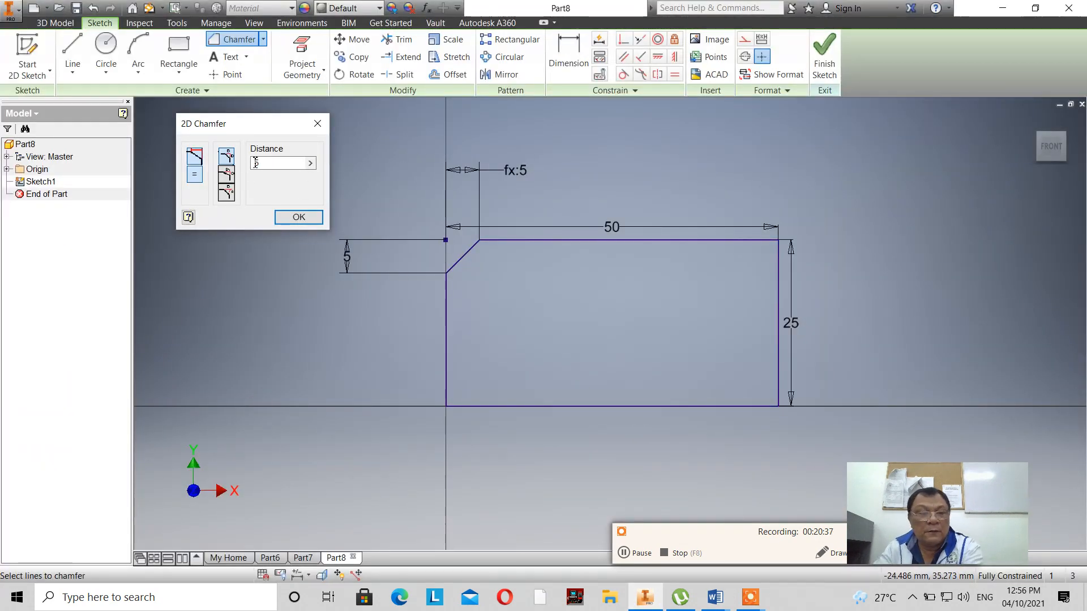
click(229, 178)
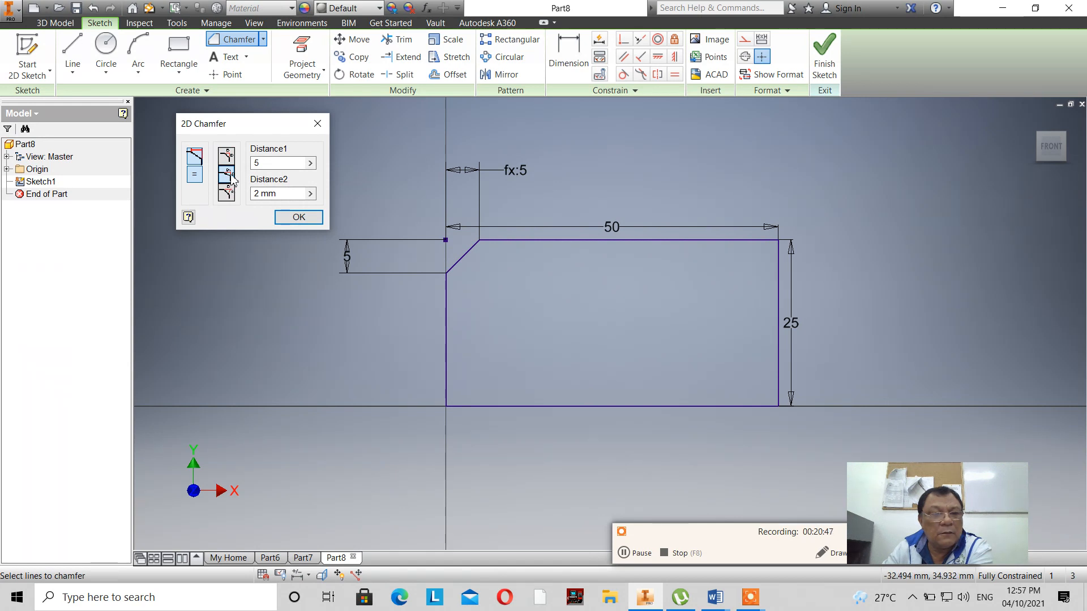
click(716, 600)
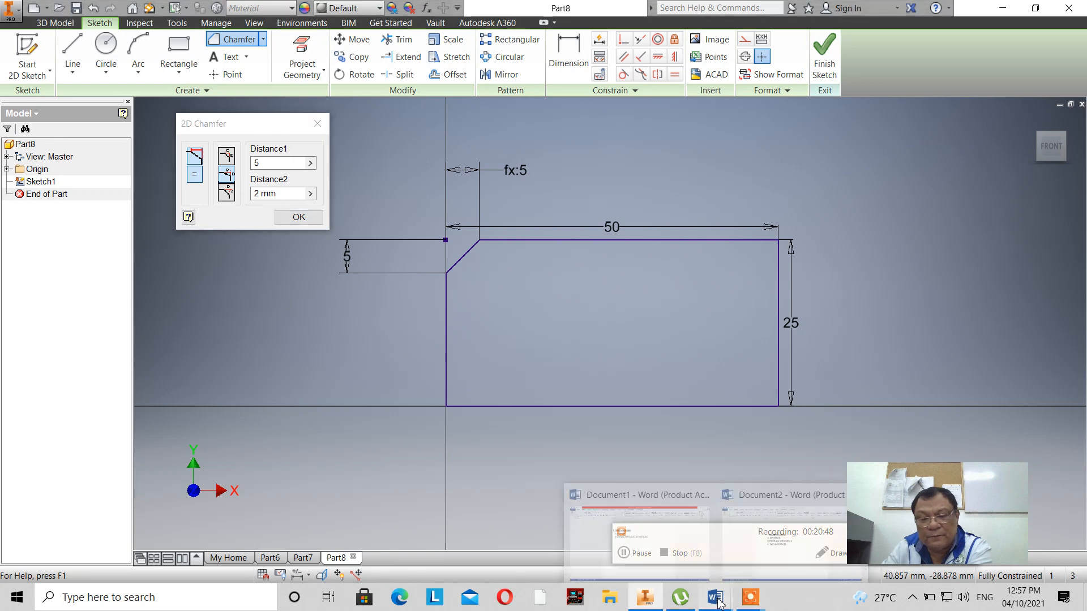
click(770, 549)
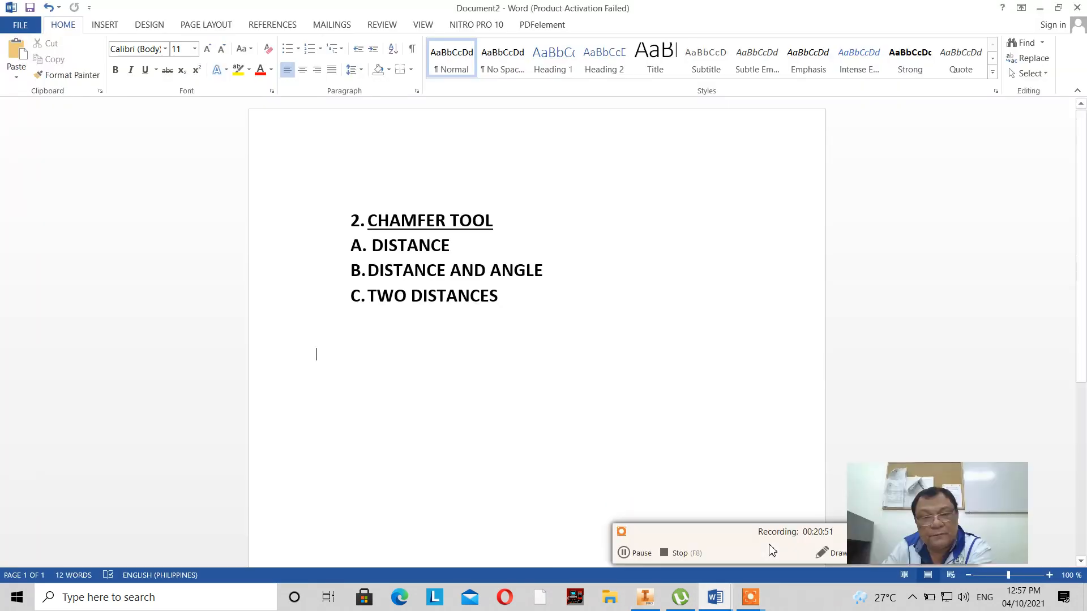
click(646, 598)
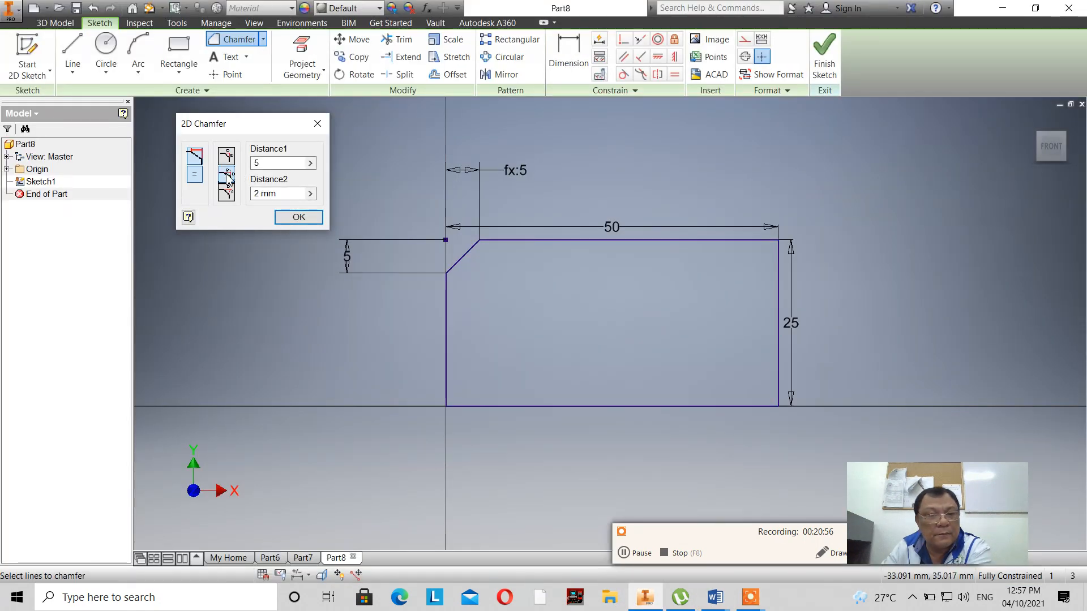
Try a two-distance chamfer on the upper-right corner, 5 mm along the top edge and 10 mm down the right edge, and undo it.
click(227, 193)
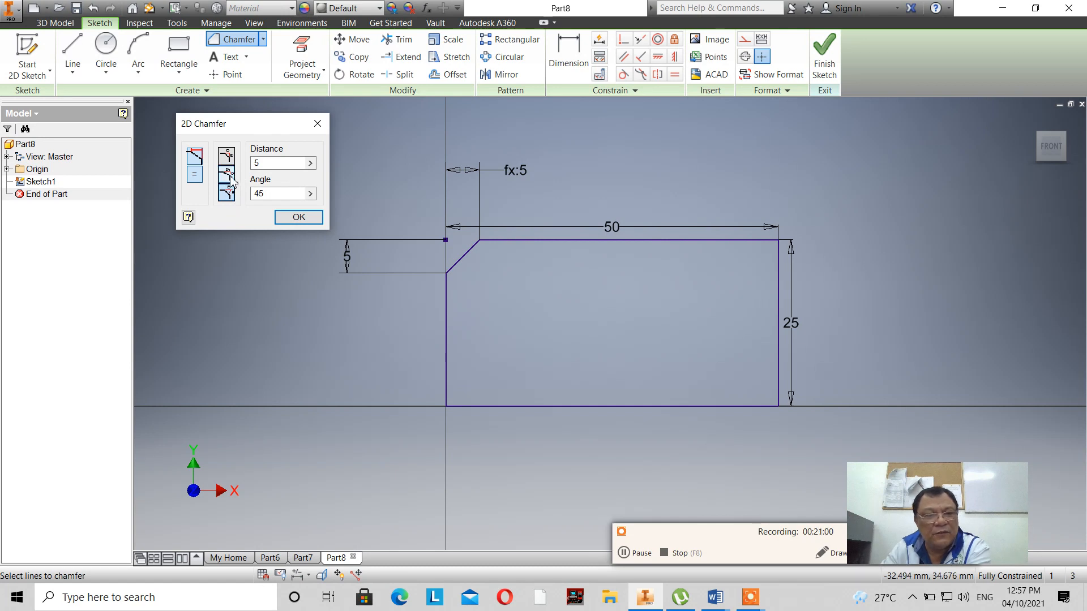
click(227, 176)
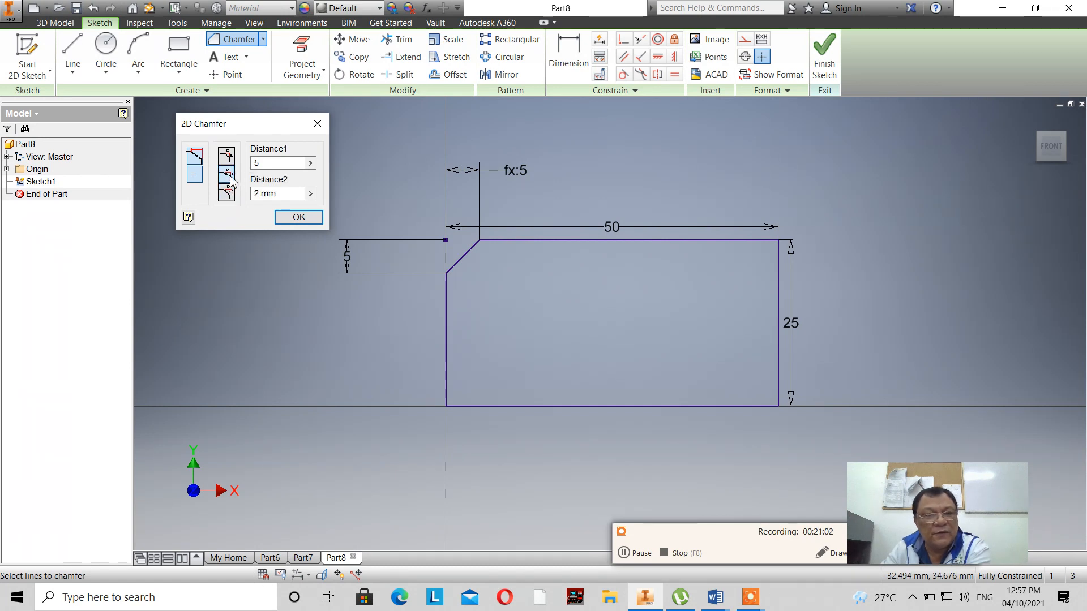
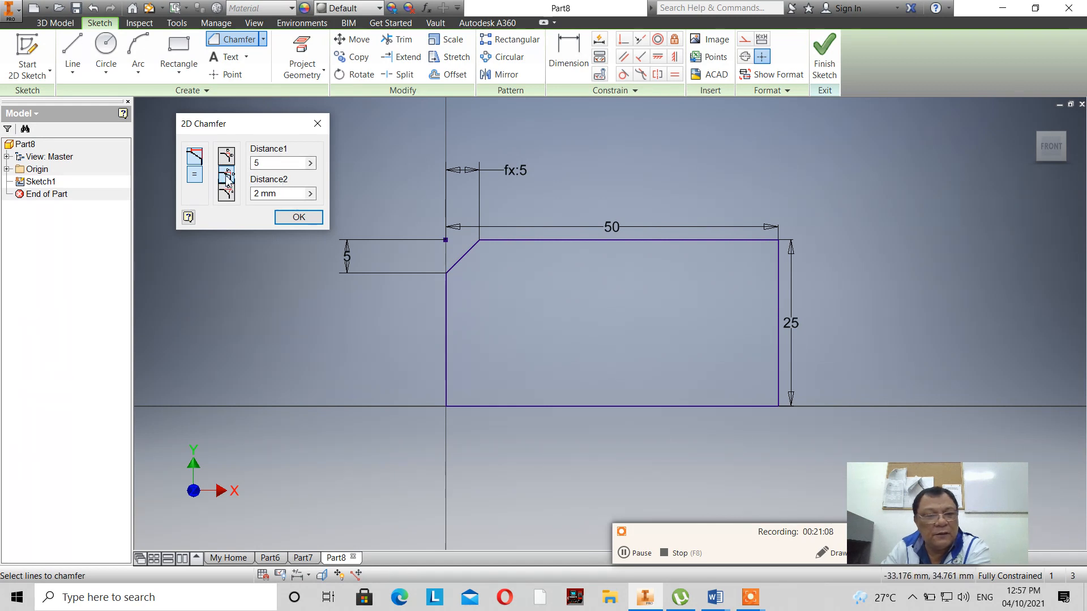
click(272, 164)
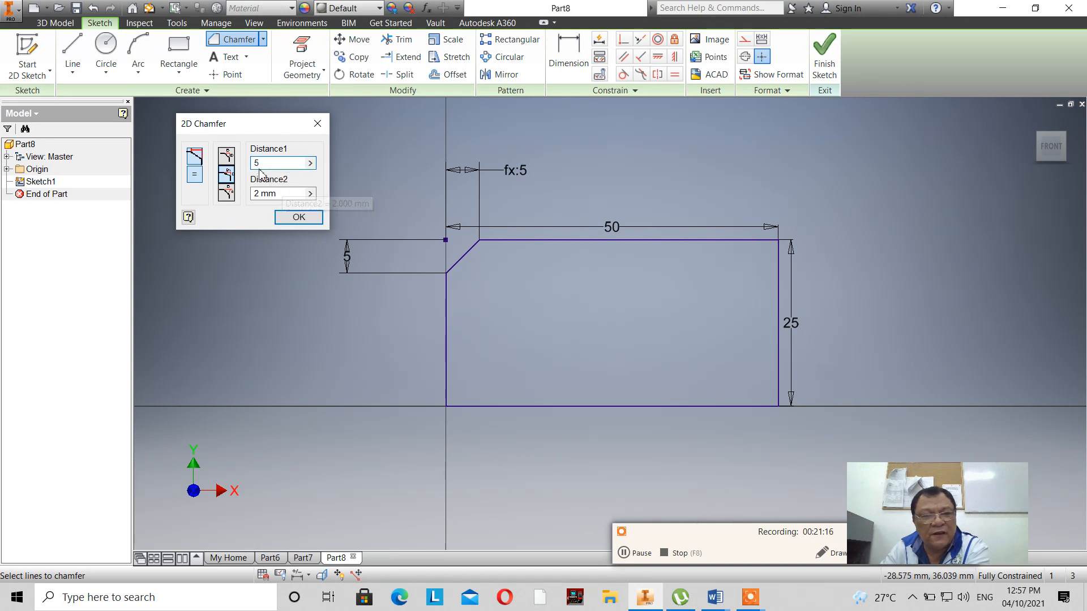
drag(280, 194, 241, 196)
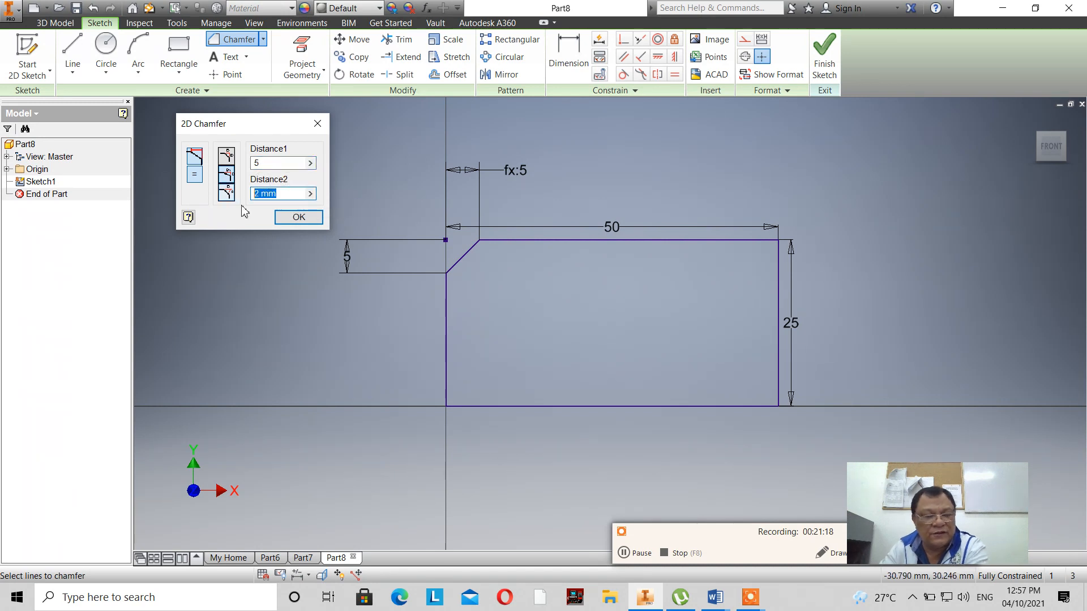
text(10)
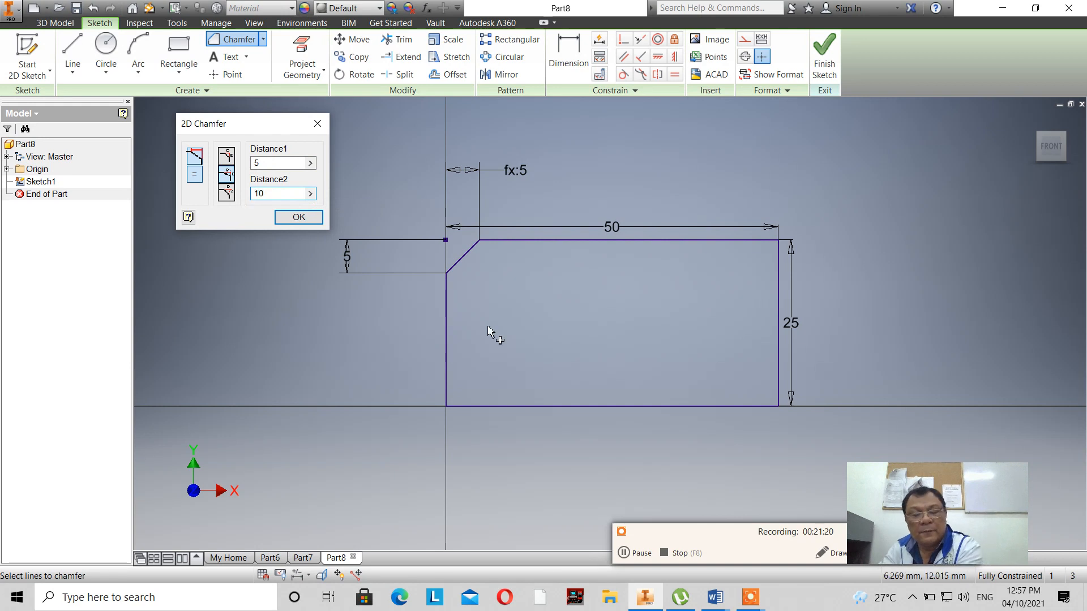
click(750, 241)
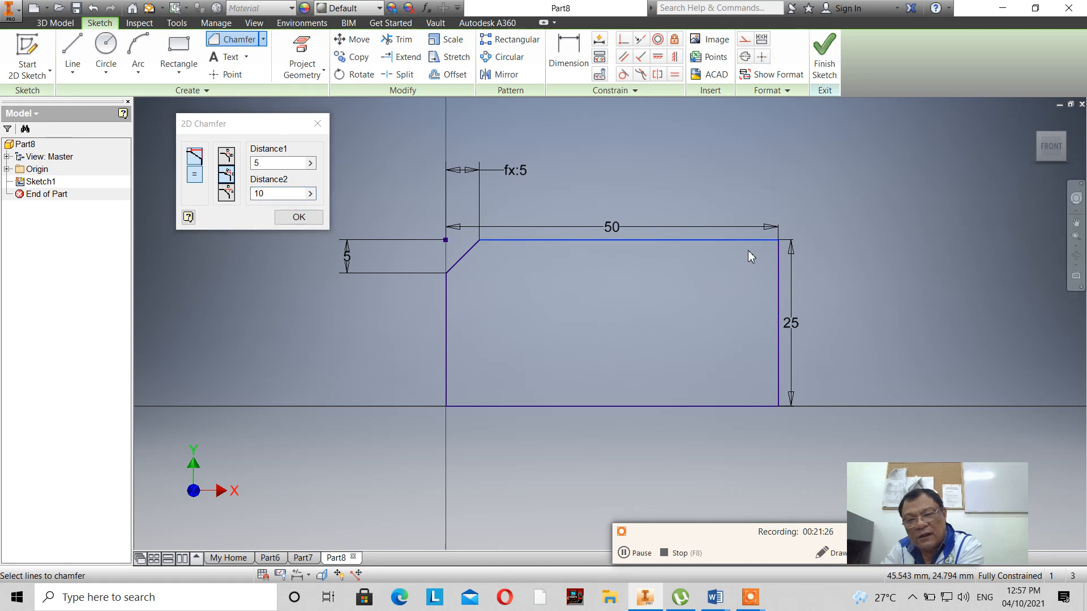
click(777, 290)
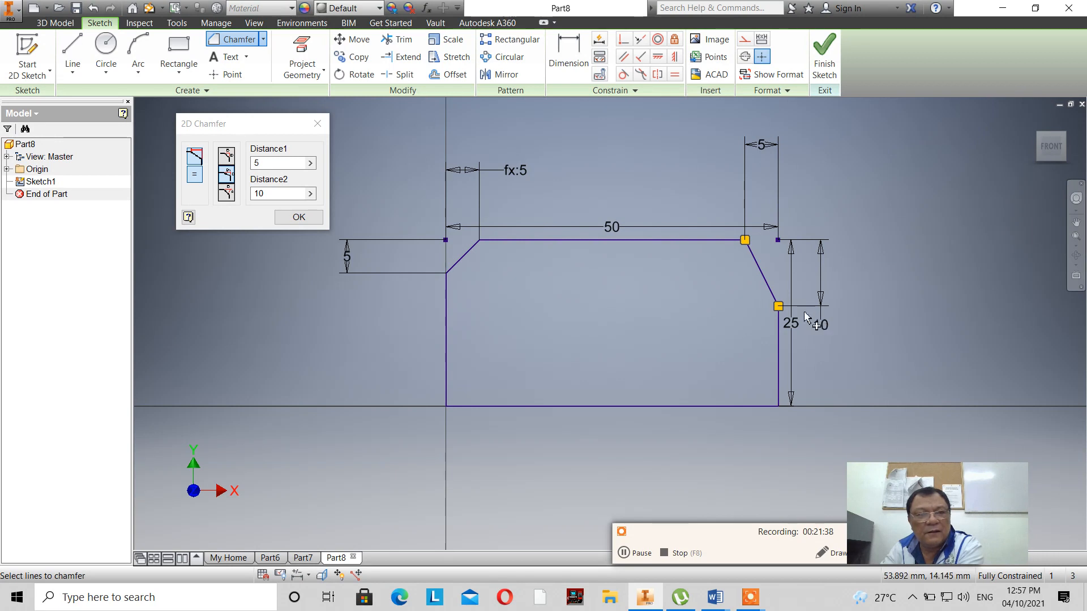
click(94, 8)
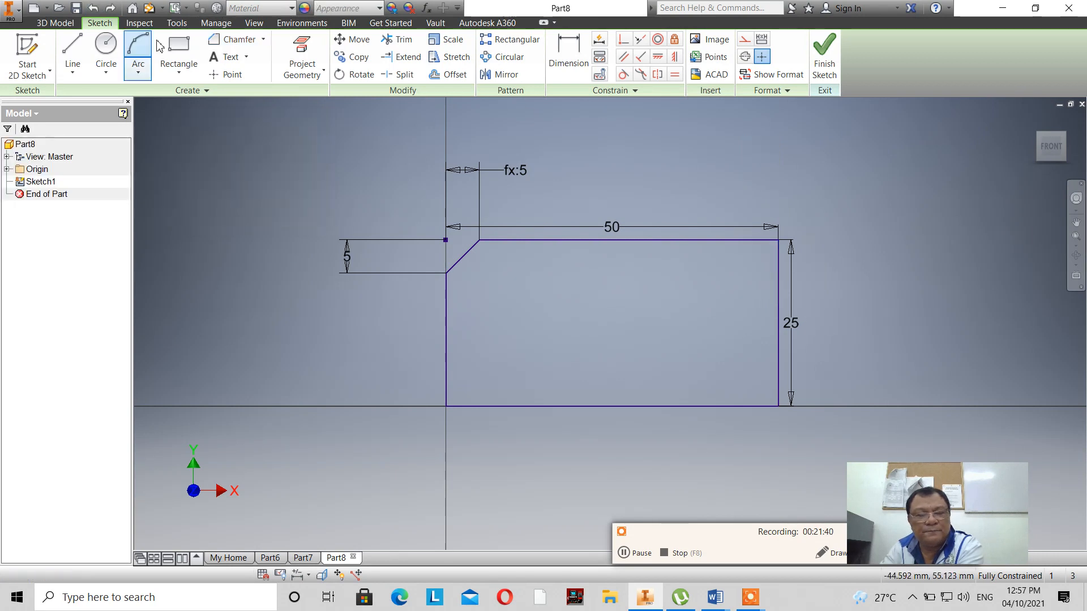
Chamfer the upper-right corner with two distances, 10 mm along the top edge and 3 mm down the right edge.
click(263, 39)
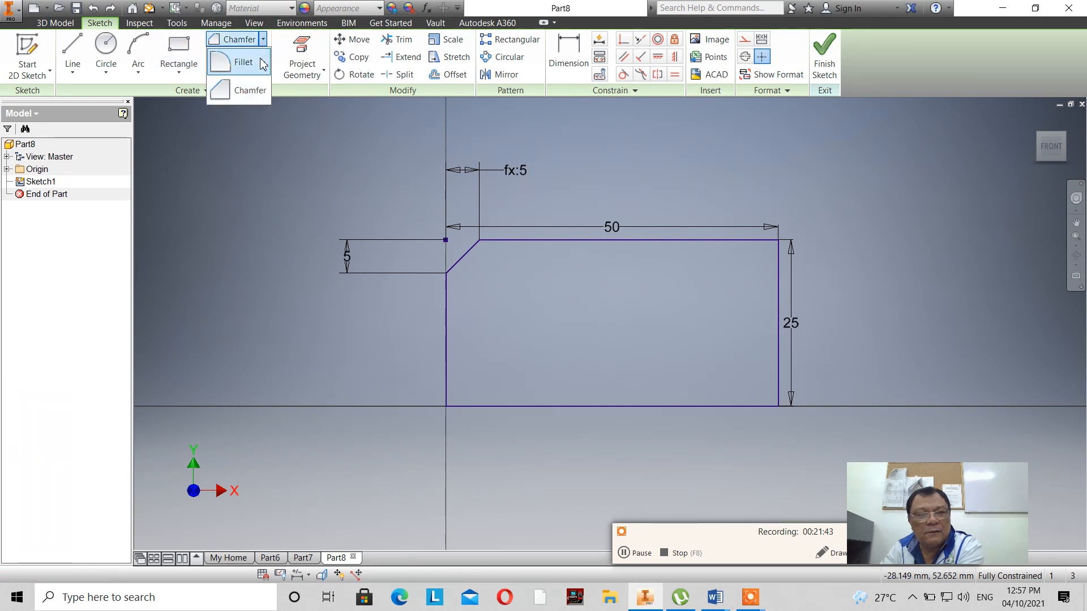
click(250, 90)
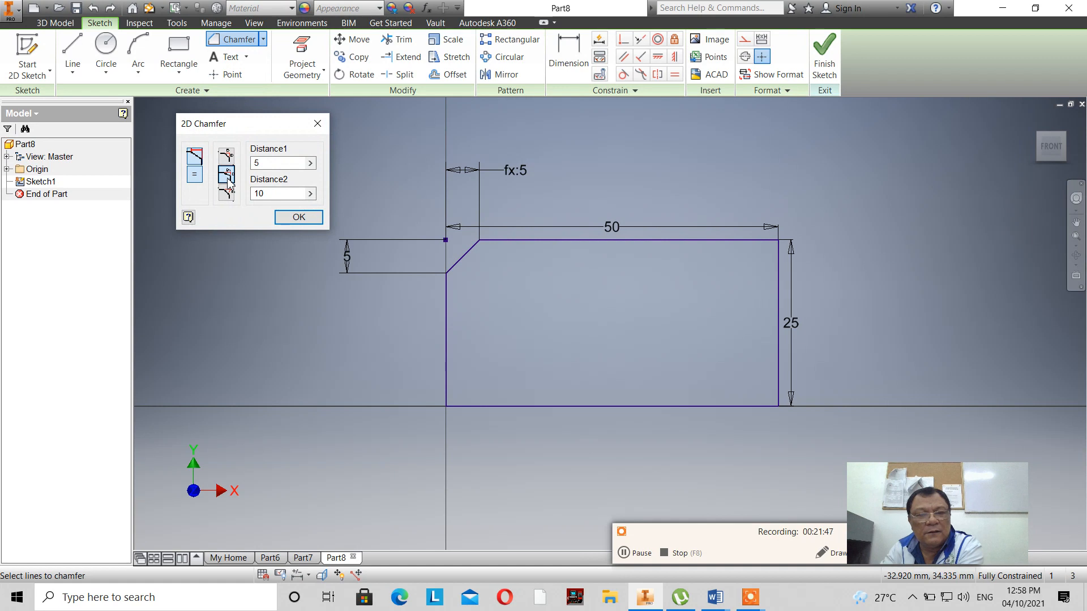
double_click(281, 163)
text(1)
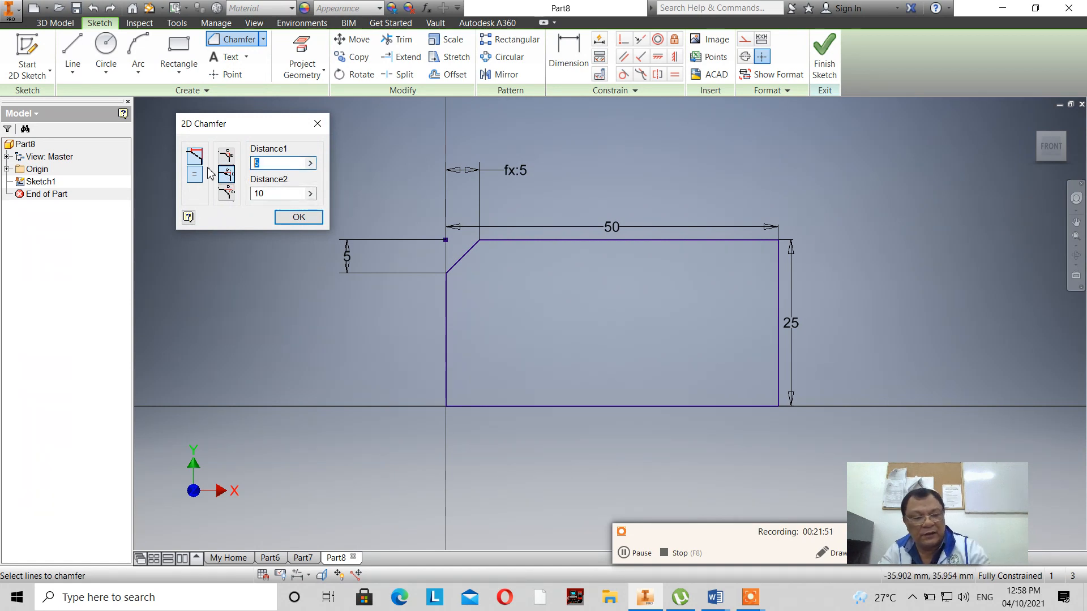
text(0)
key(Tab)
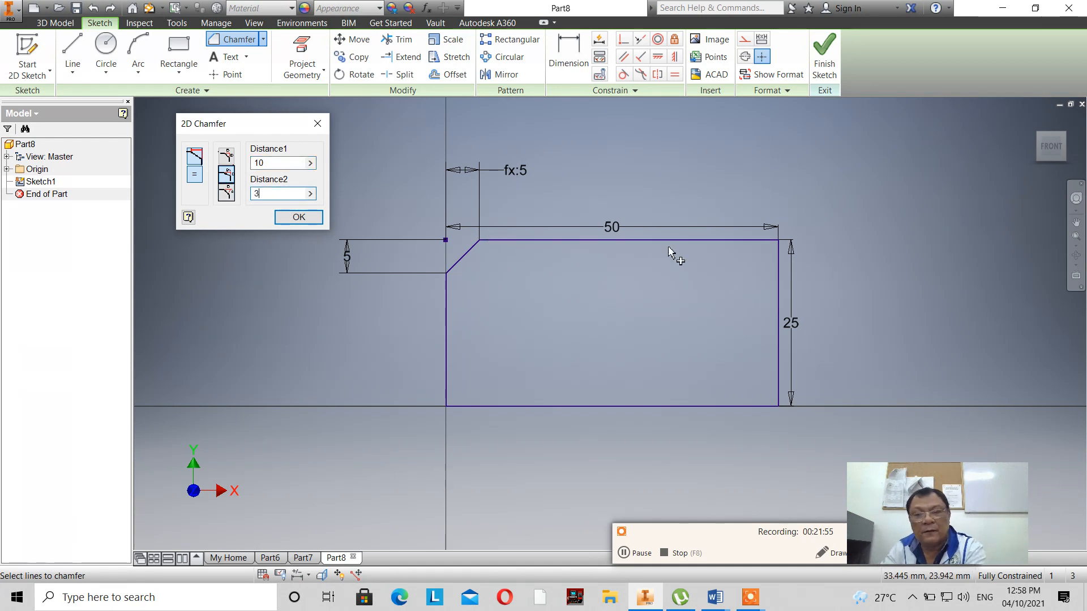
click(776, 283)
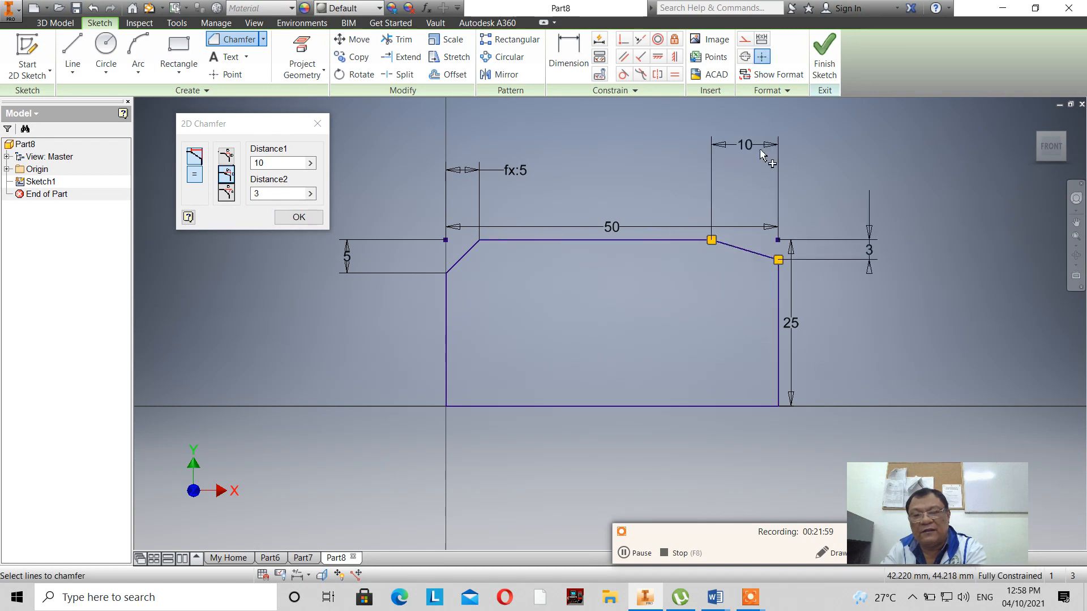
click(274, 195)
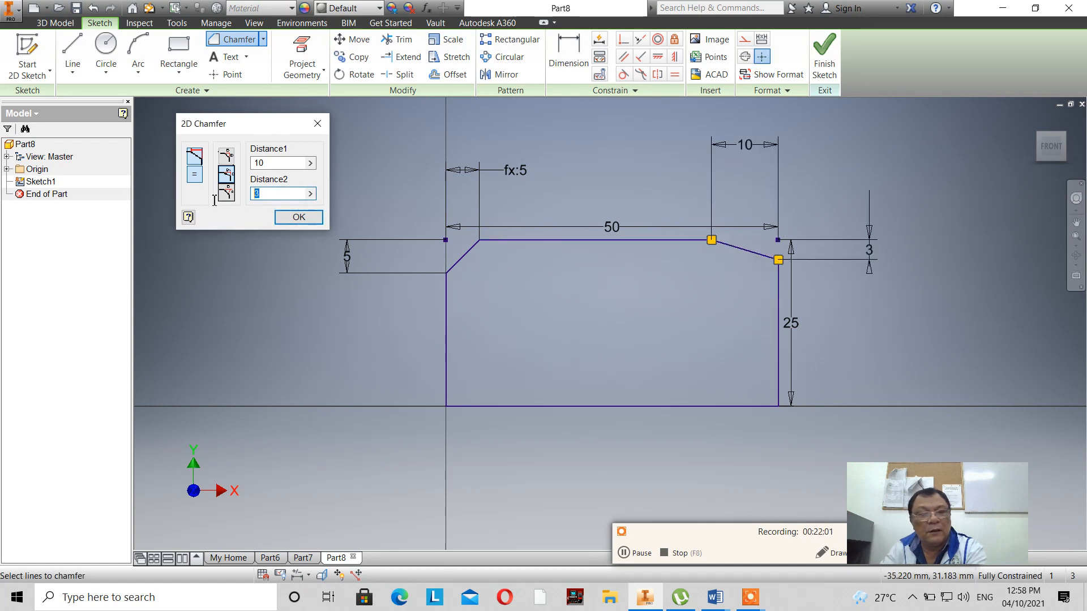
text(5)
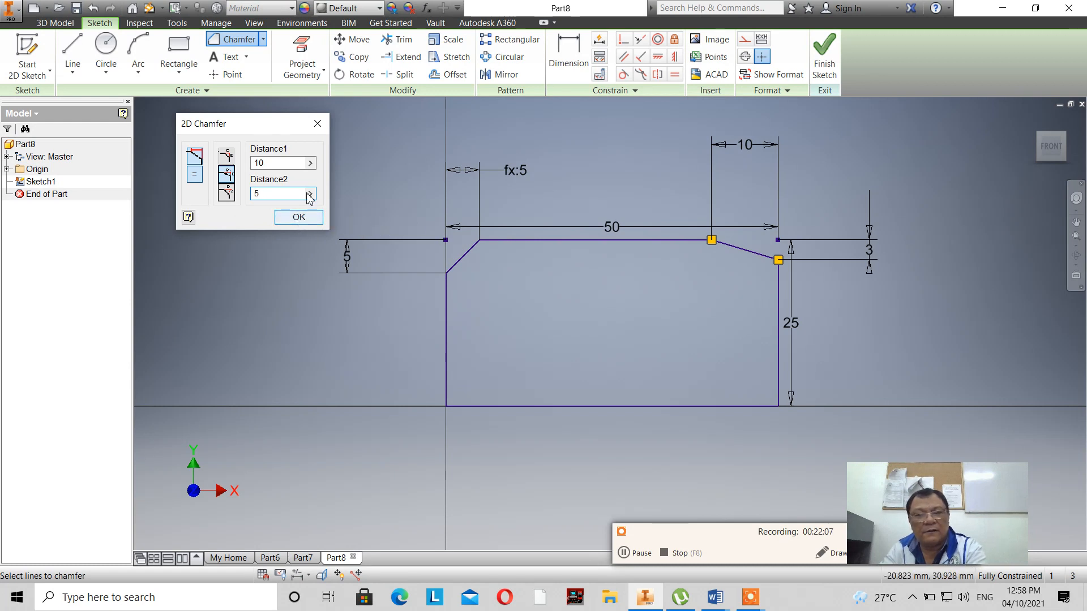
click(317, 122)
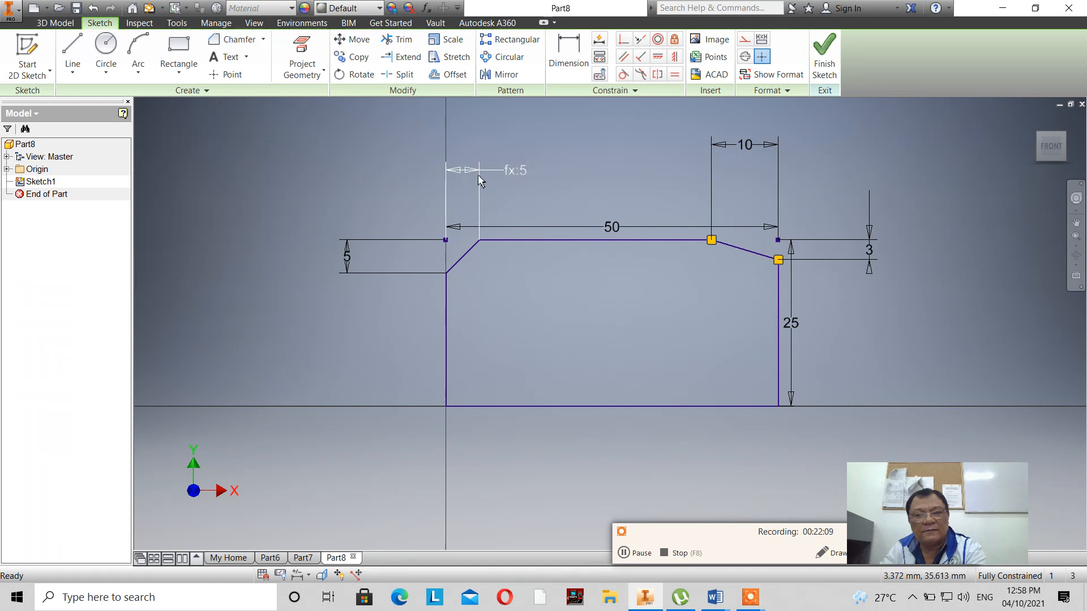
Set the upper-right chamfer's vertical distance to 5 mm by editing its sketch dimension.
double_click(867, 255)
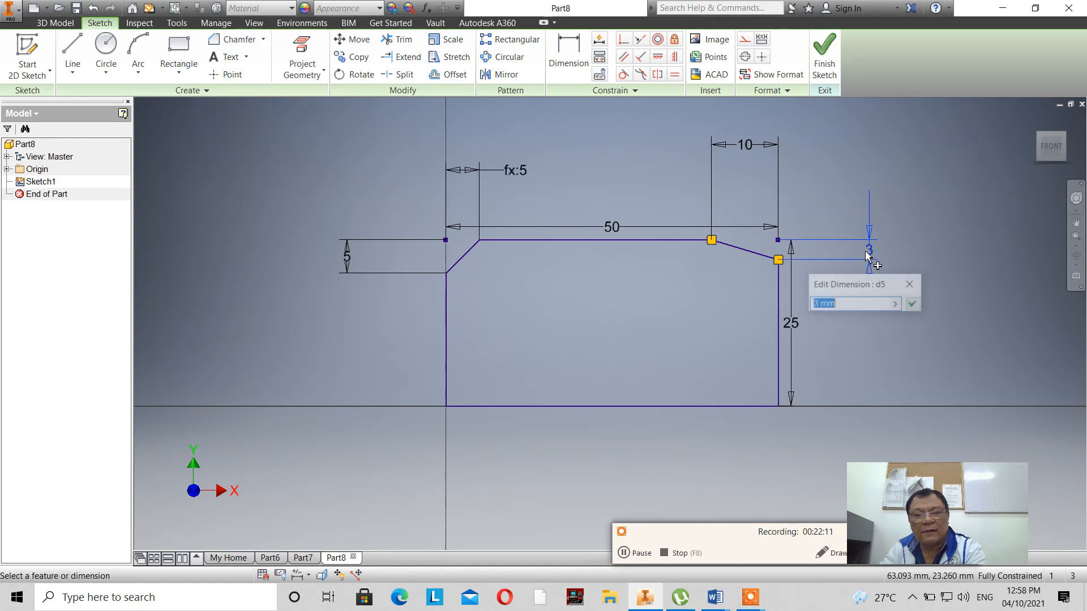
text(5)
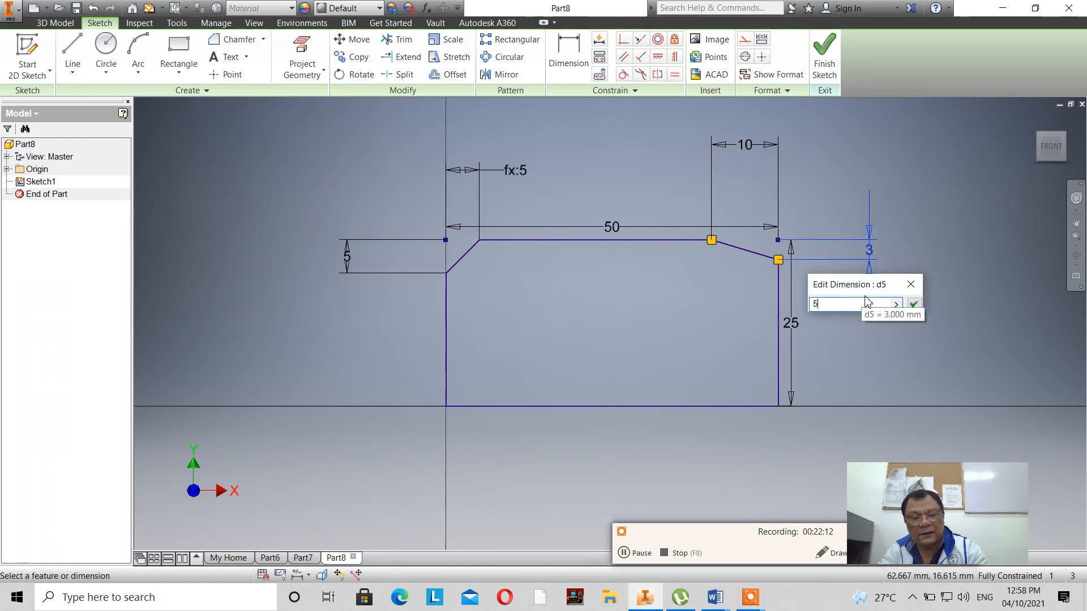
click(914, 305)
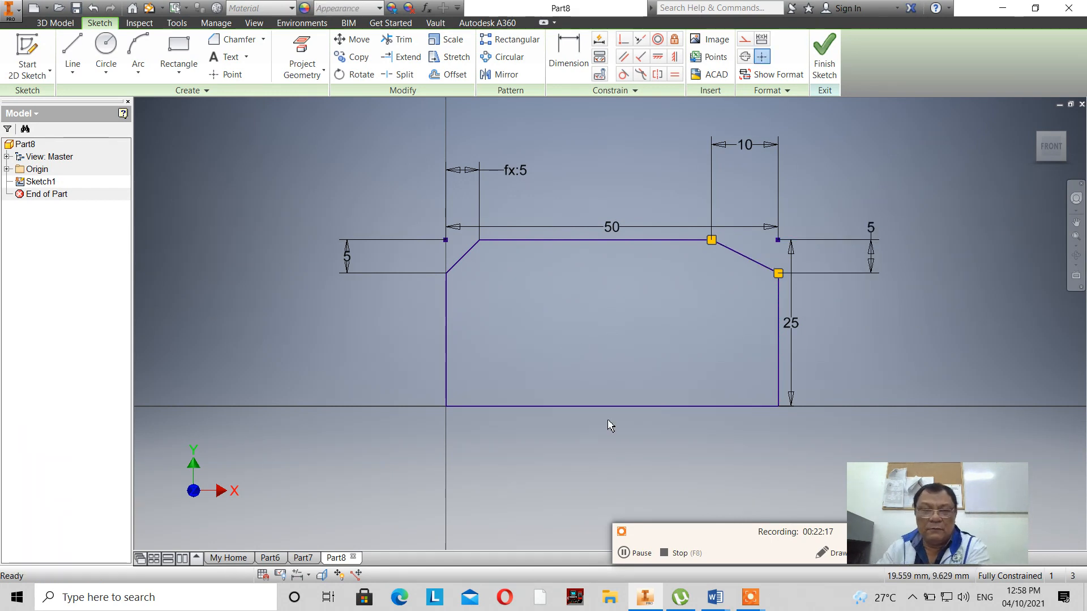
Check the chamfer outline in Word's Document2 for the remaining chamfer option, and return to Inventor.
mouse_move(730, 600)
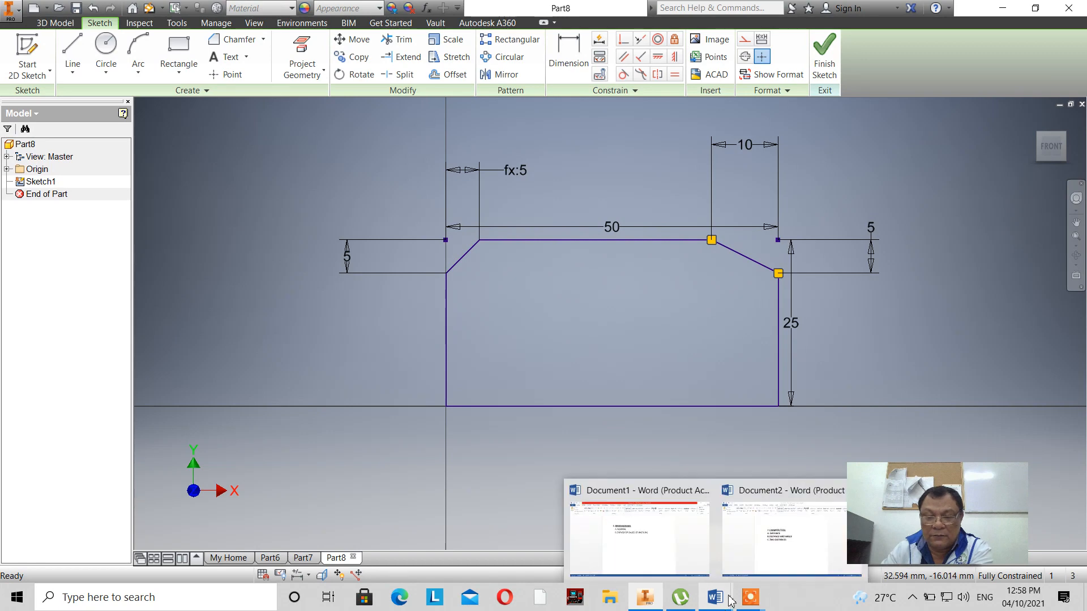
click(784, 537)
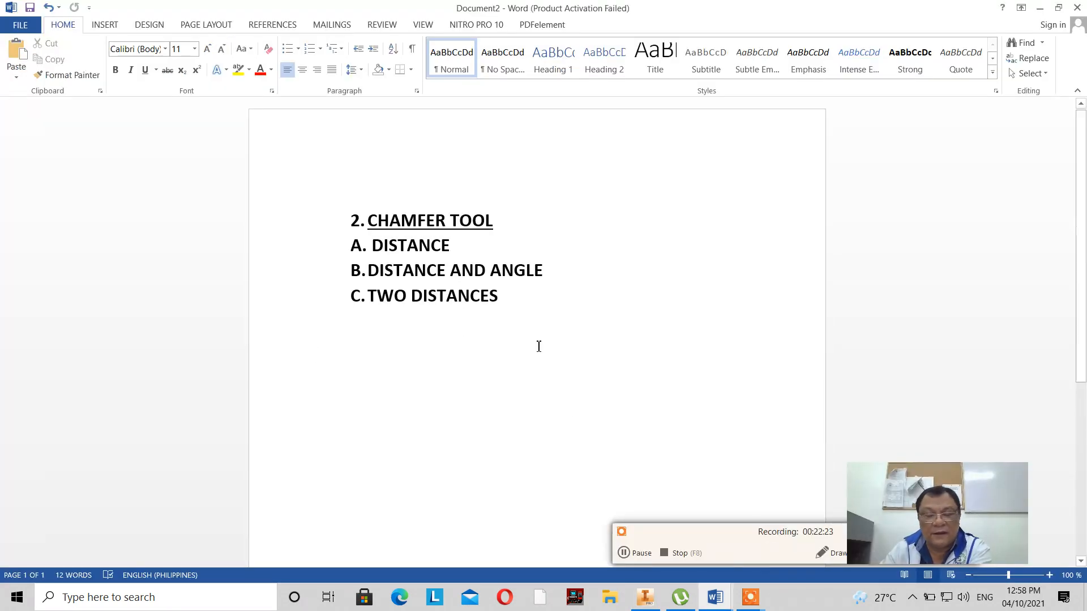
click(645, 597)
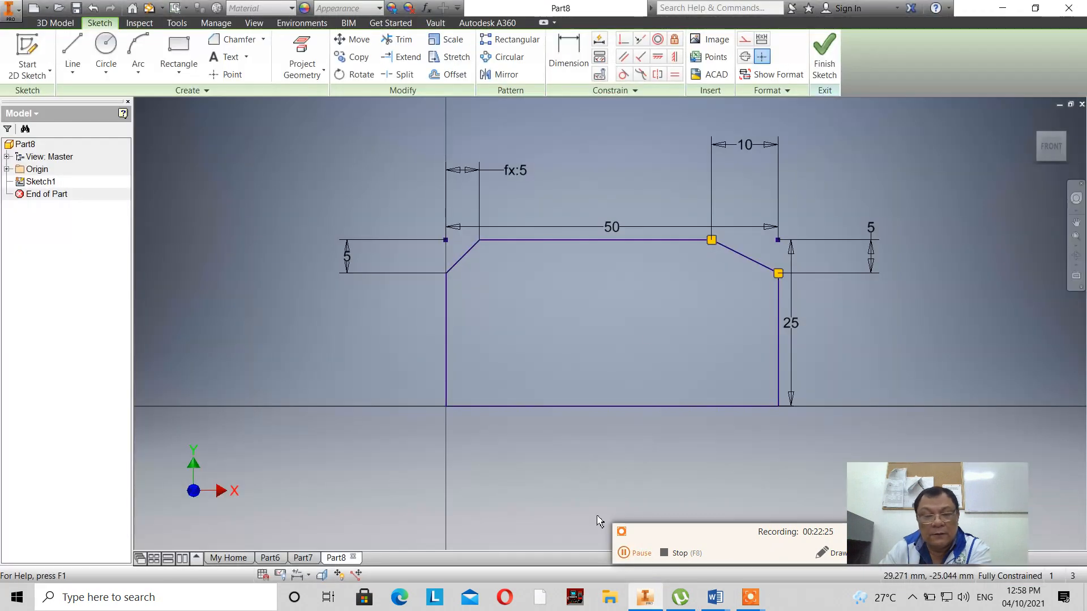
Try a distance-and-angle chamfer of 10 mm at 45 degrees on the rectangle's lower-left corner, and undo it.
click(263, 40)
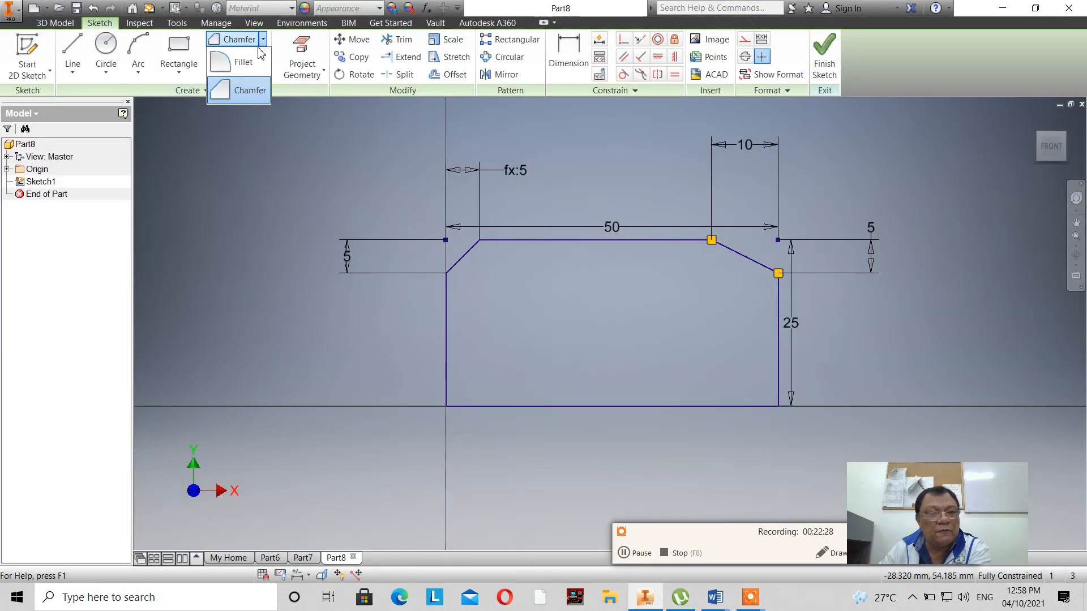
click(244, 91)
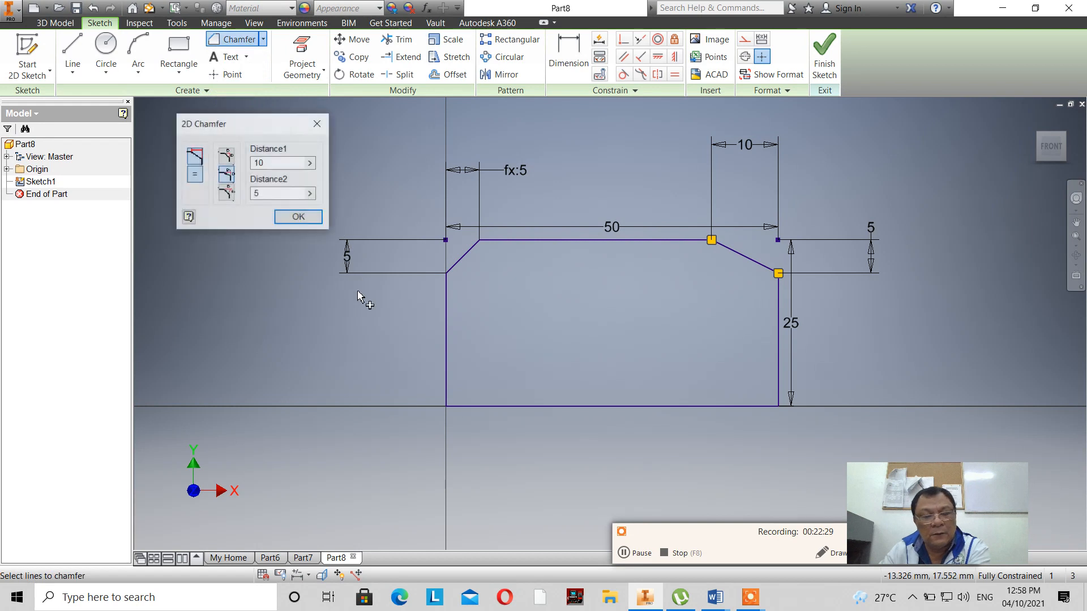
click(226, 192)
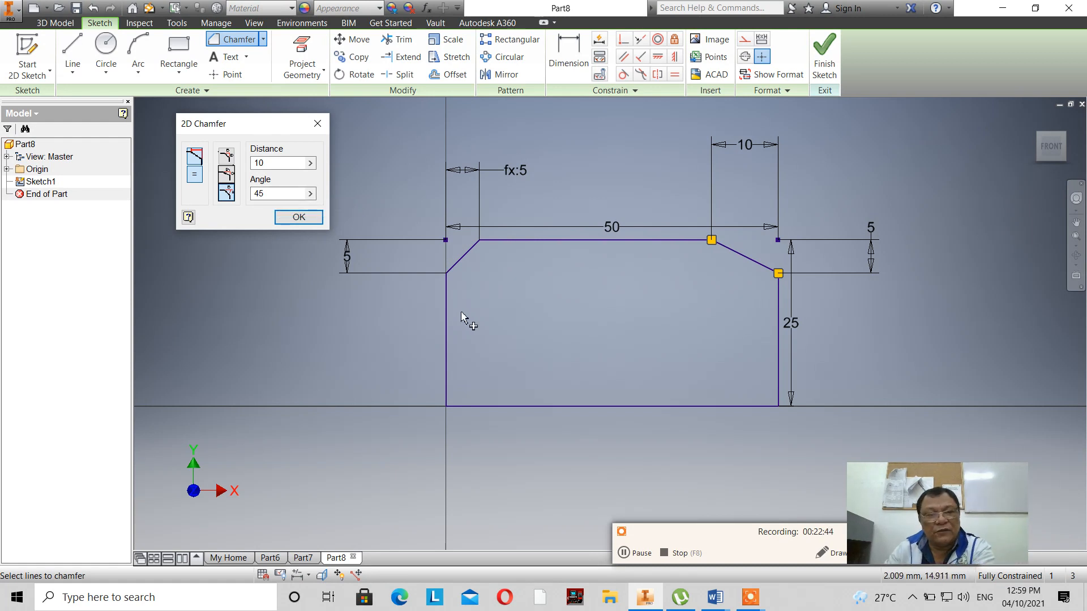
click(447, 369)
click(480, 405)
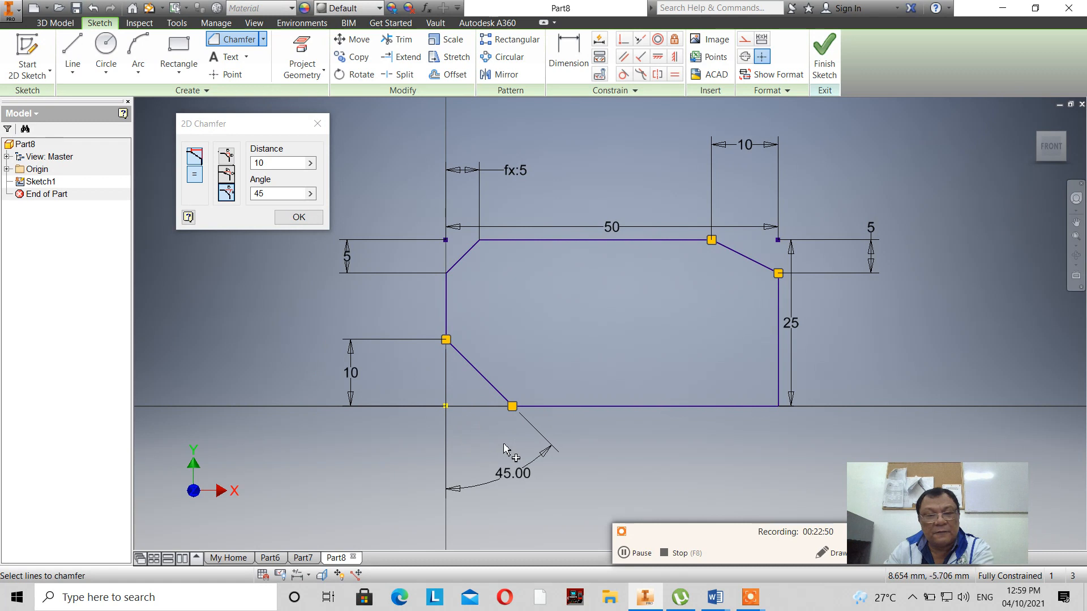
click(317, 124)
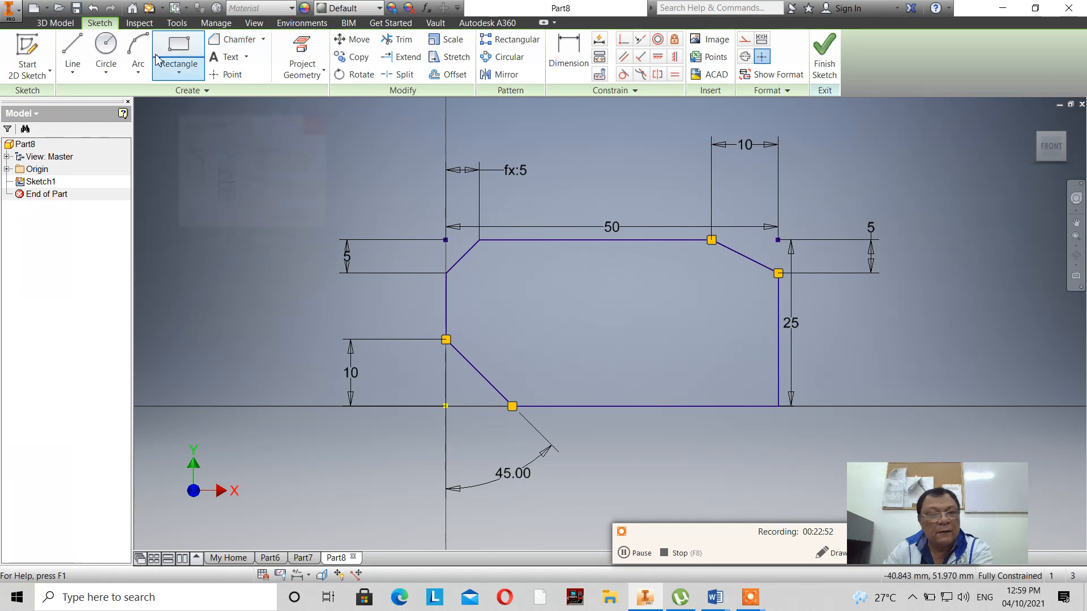
click(93, 7)
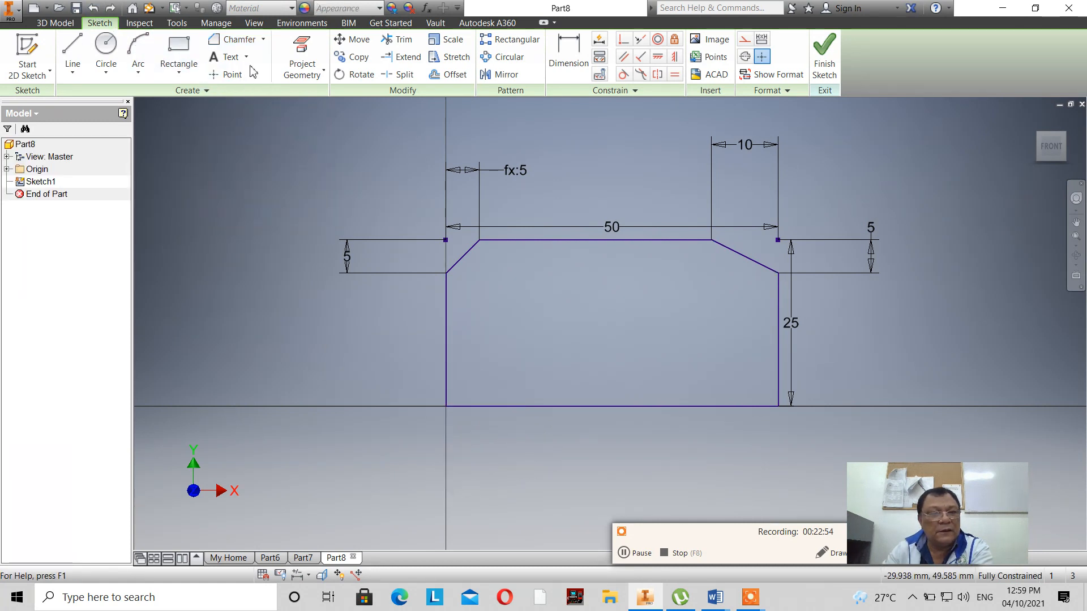
Chamfer the lower-left corner by distance and angle, 10 mm up the left edge at 30 degrees.
click(263, 39)
click(243, 93)
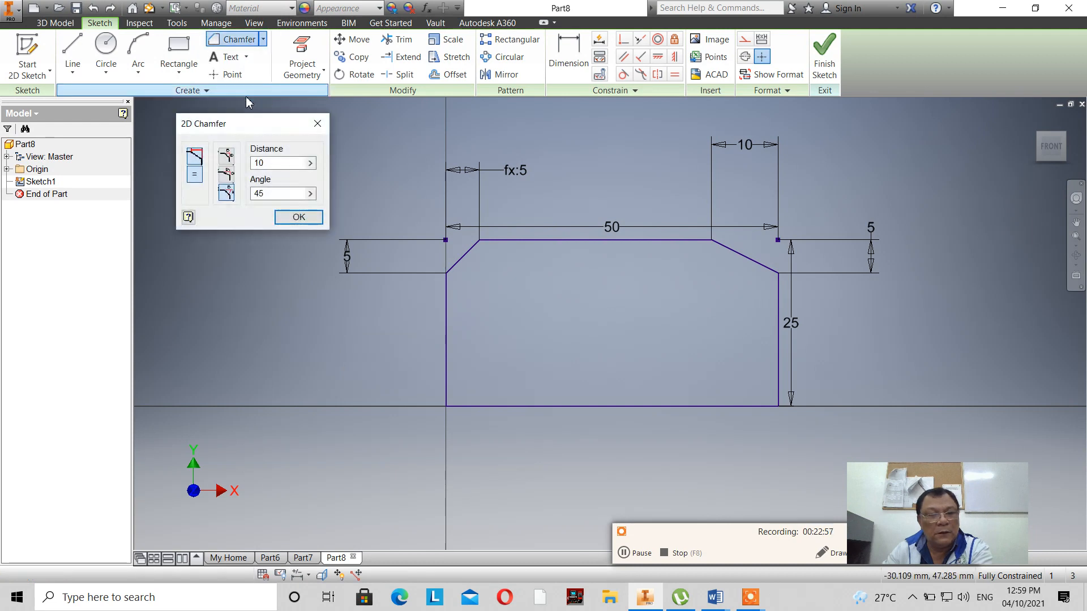
click(274, 194)
click(225, 194)
text(30)
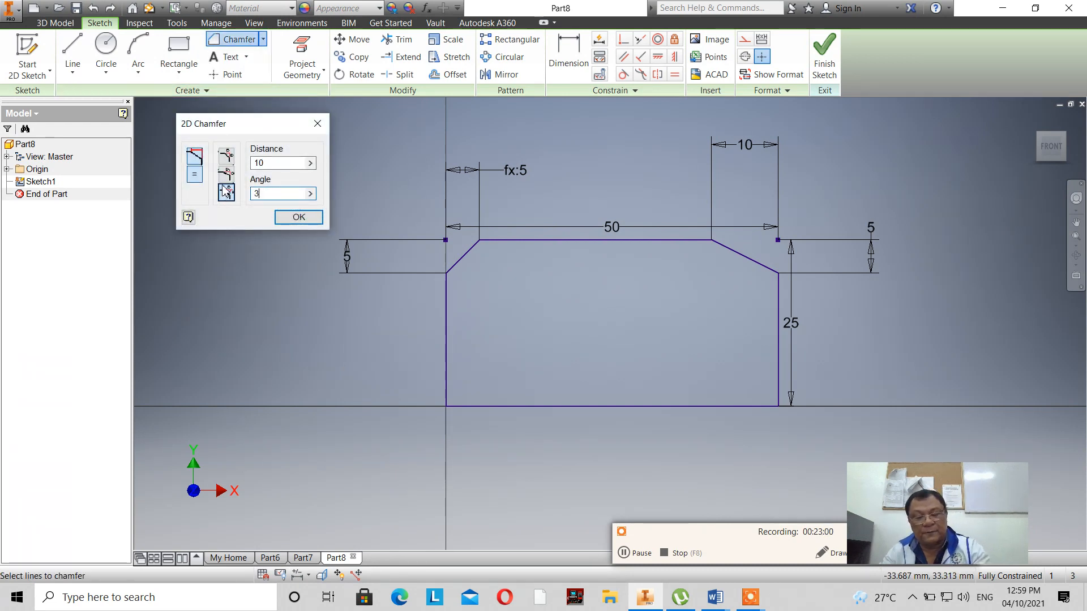
click(446, 383)
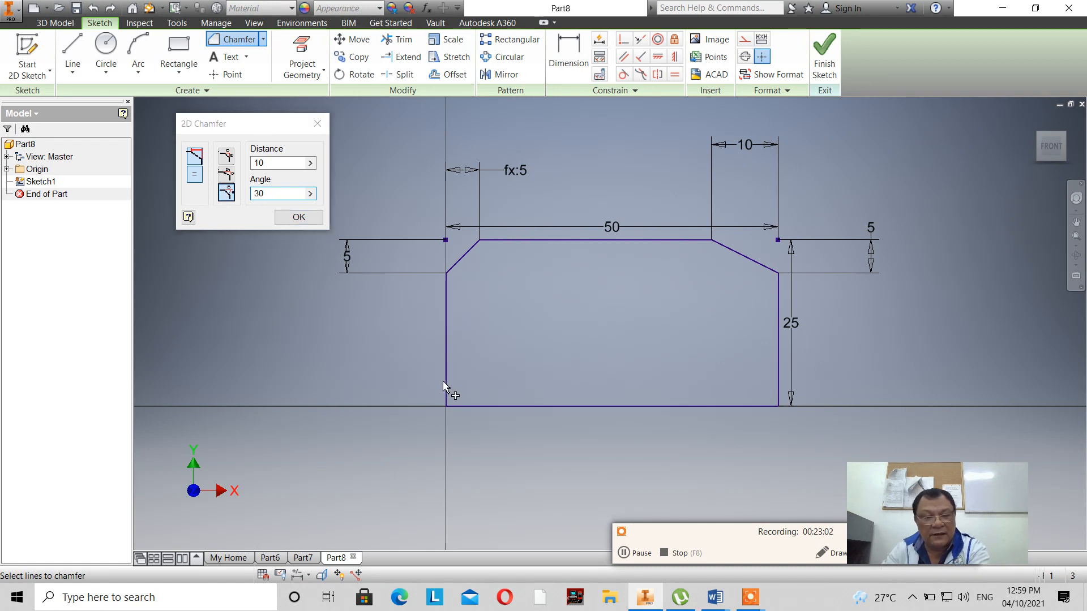
click(474, 405)
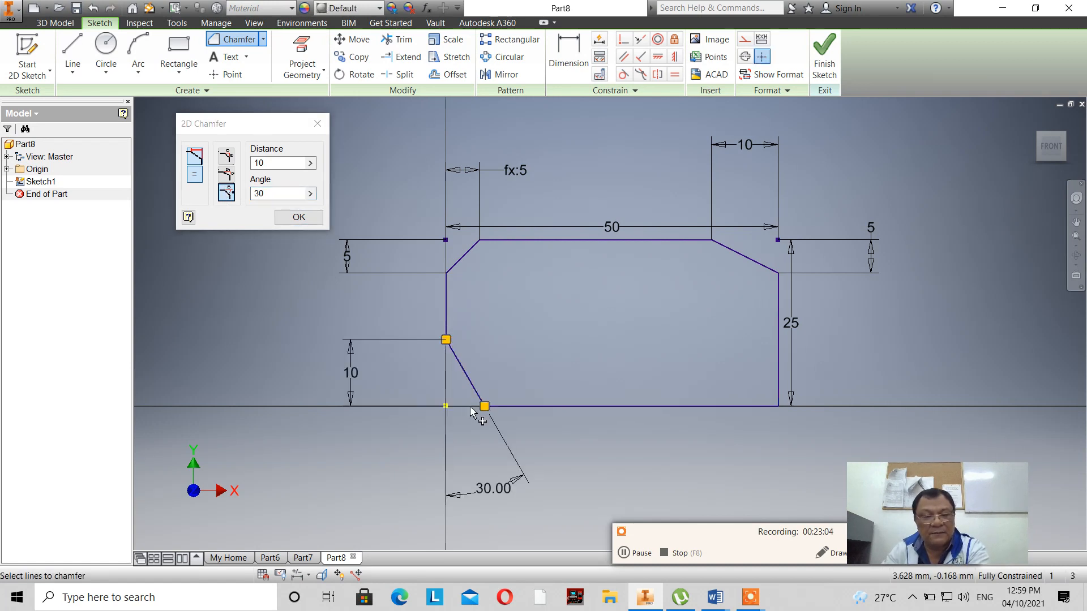
click(299, 217)
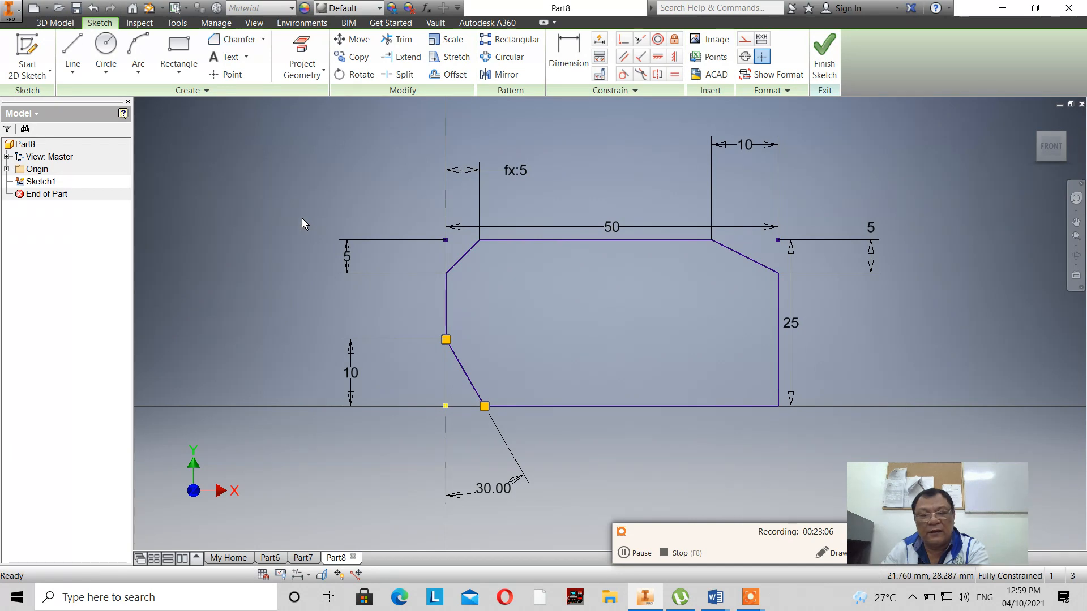
Finish the chamfered sketch and hide its dimensions.
click(824, 57)
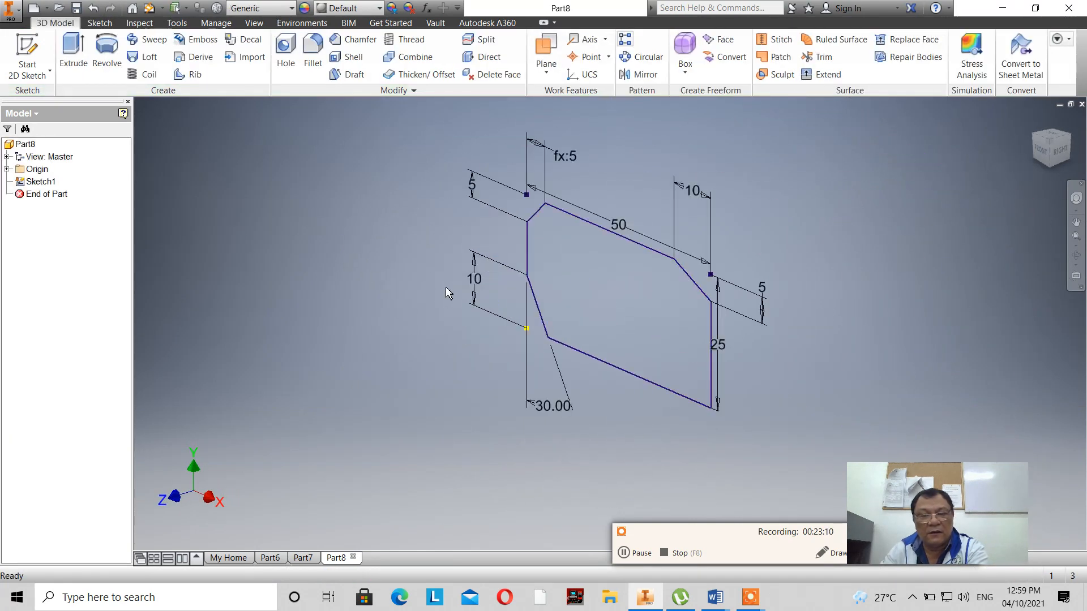
right_click(25, 181)
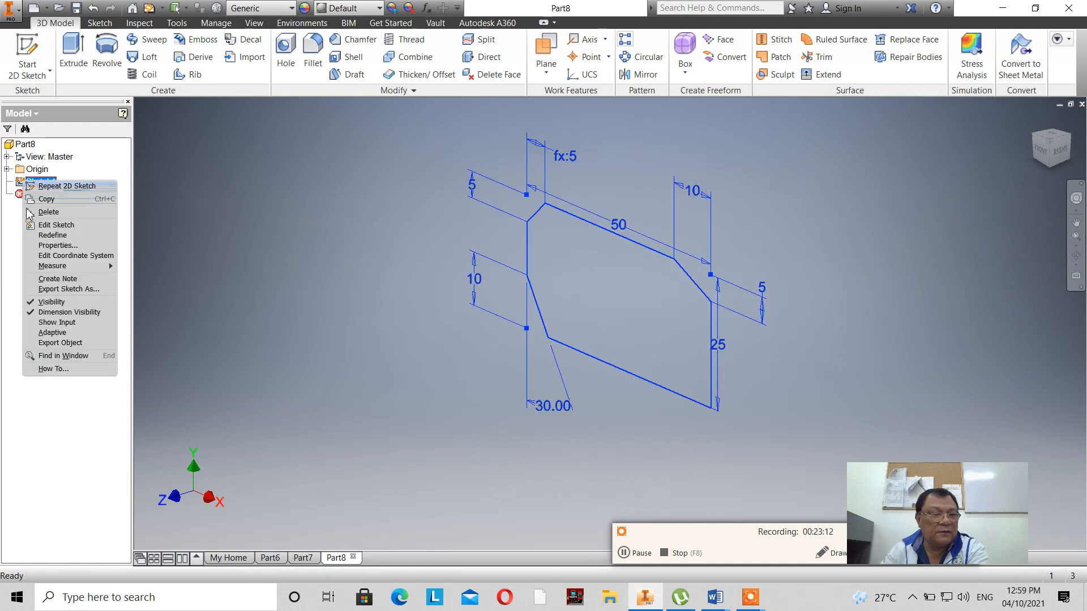
click(46, 313)
scroll(890, 339, up, 4)
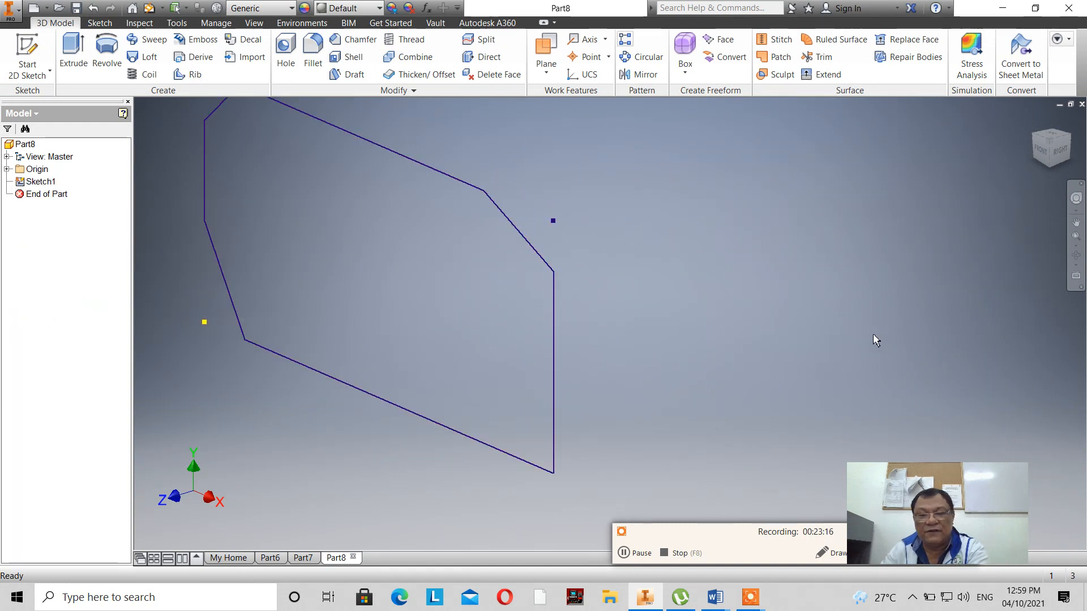
scroll(875, 340, down, 3)
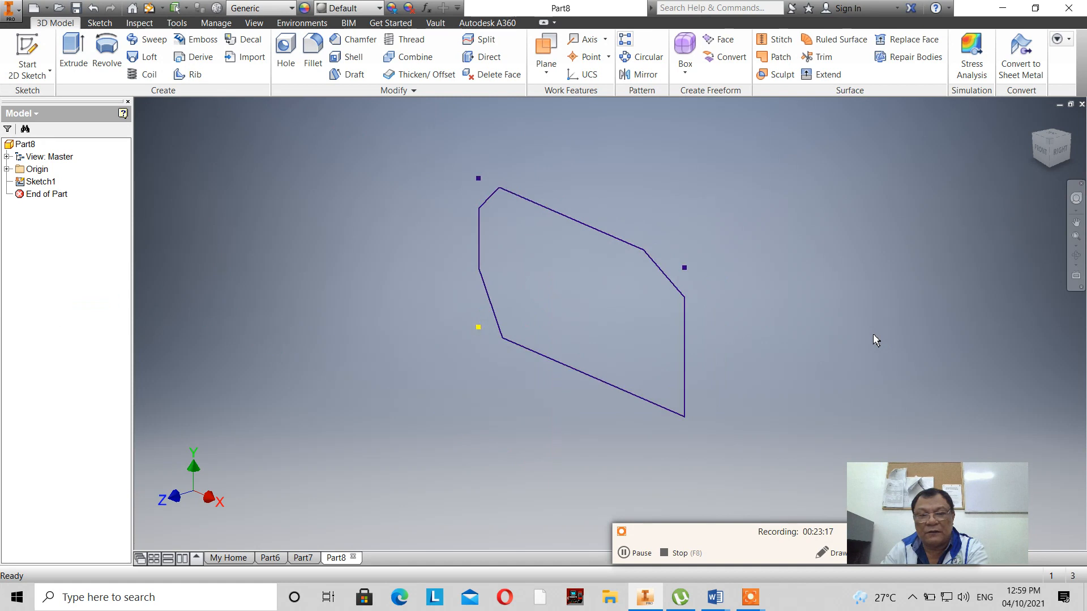
Extrude the chamfered profile 10 mm as a solid in the reverse direction, behind the sketch plane.
click(77, 48)
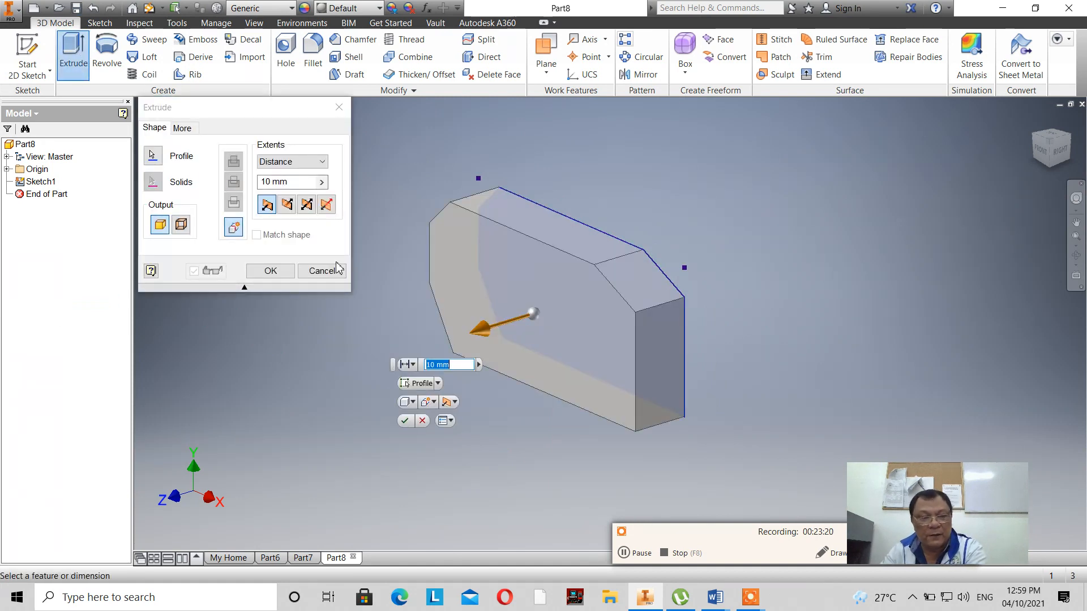
click(291, 209)
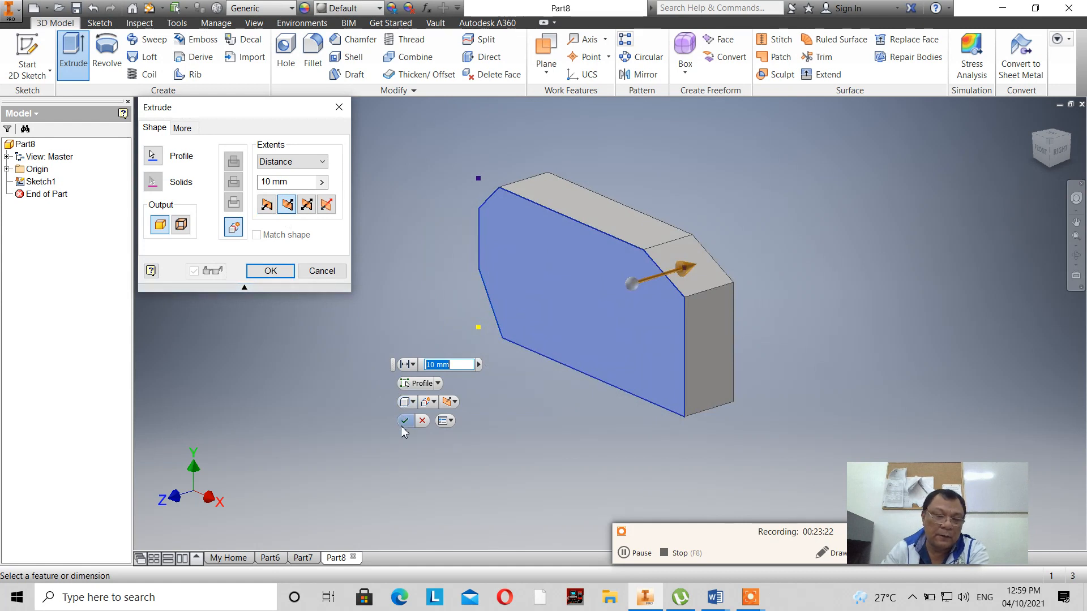
click(270, 271)
scroll(811, 304, down, 3)
scroll(808, 301, up, 3)
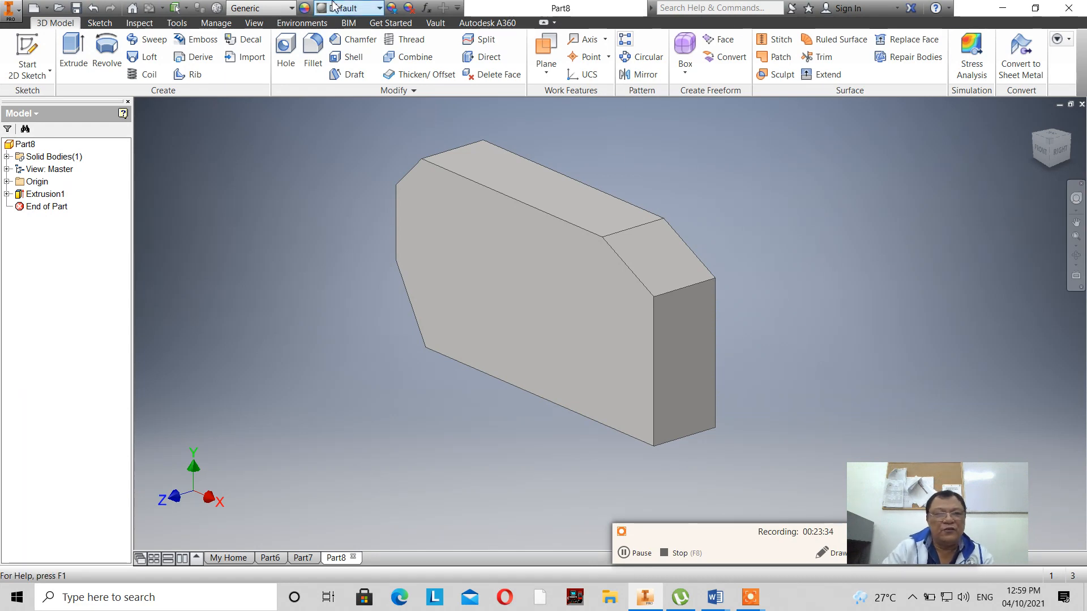
Create a new part file from the Metric template Standard (mm).ipt.
click(17, 11)
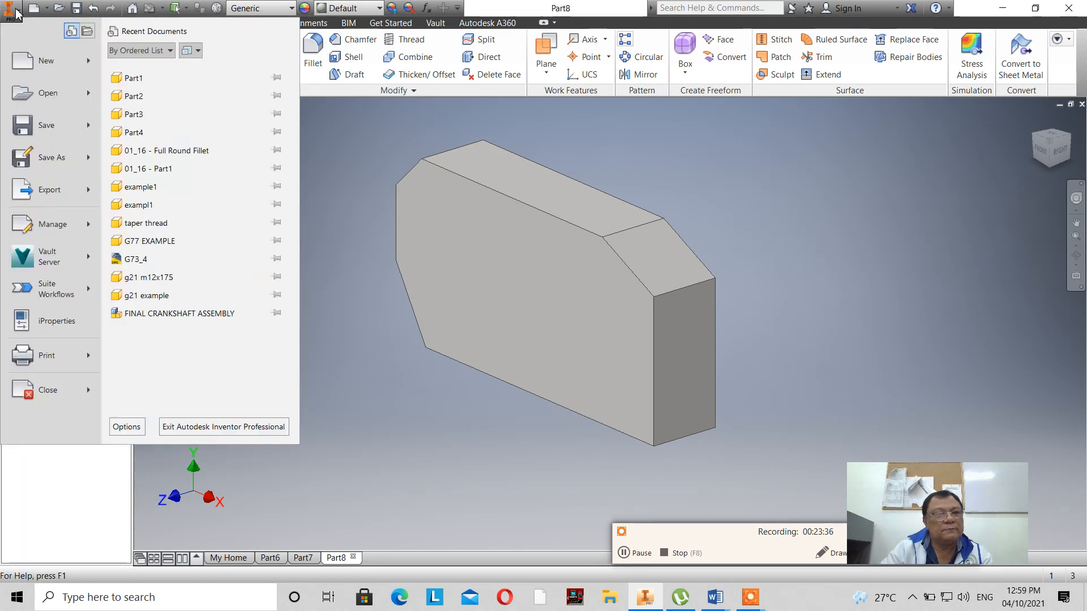
click(34, 66)
click(656, 239)
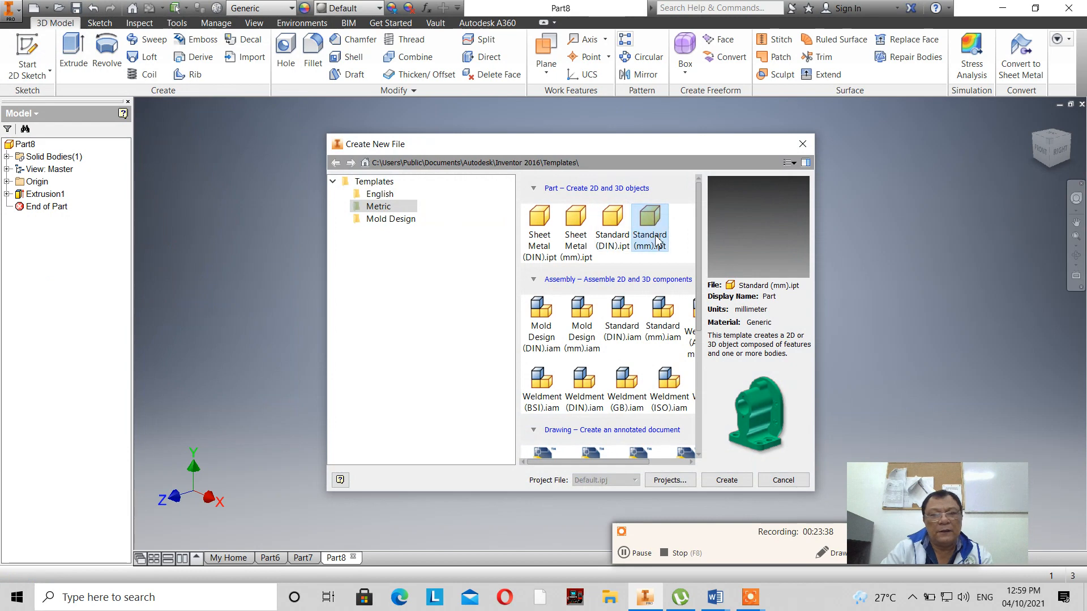
click(742, 485)
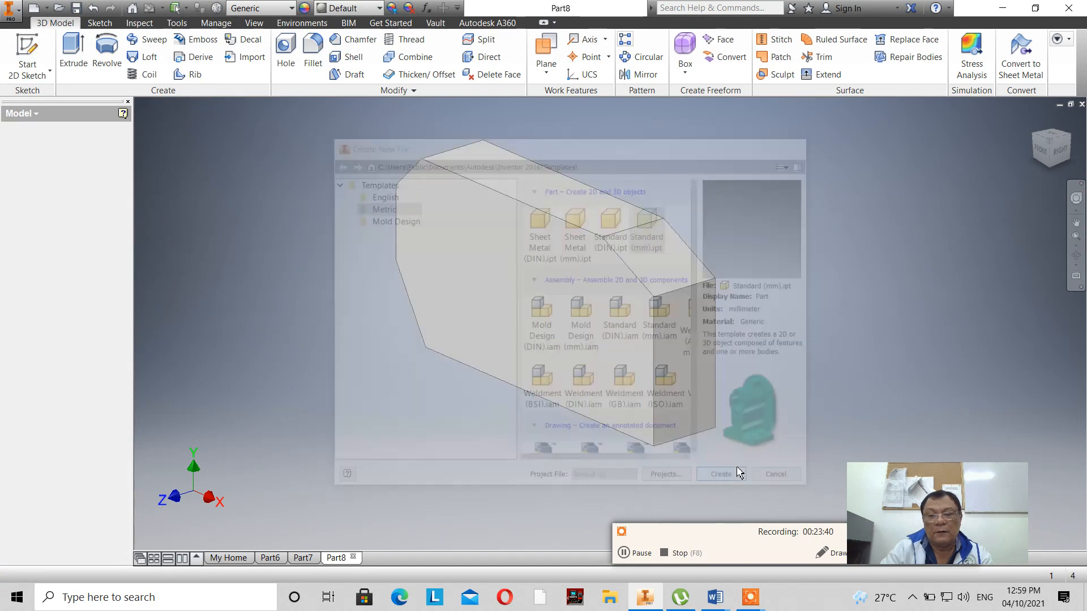
Start a 2D sketch on the horizontal XZ plane, oriented in top view with X pointing right.
click(28, 53)
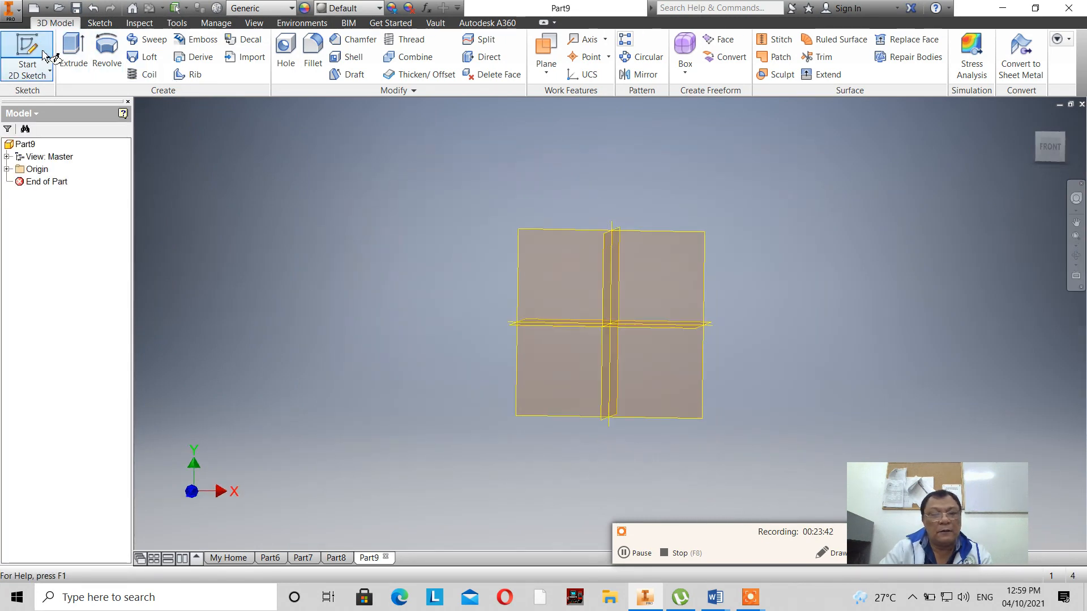
click(645, 365)
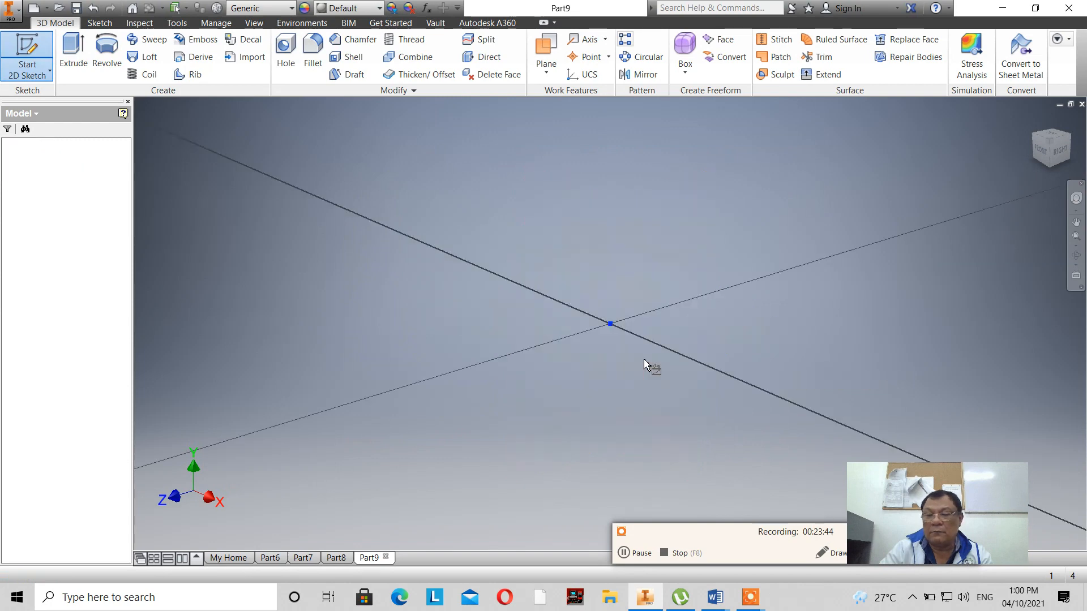
click(1067, 120)
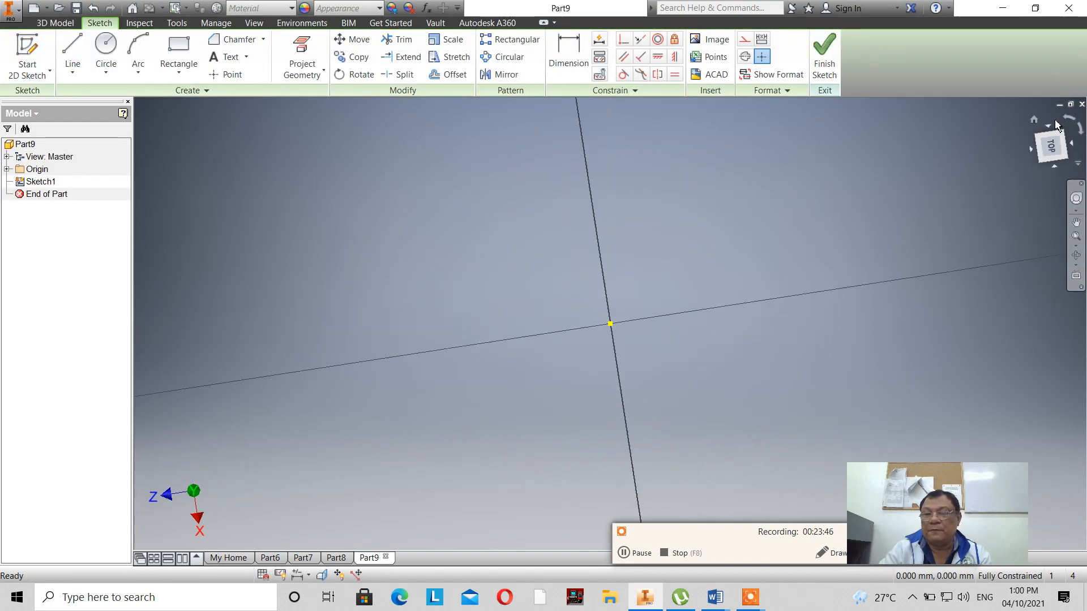
click(1077, 222)
mouse_move(863, 240)
mouse_down()
mouse_move(667, 274)
mouse_move(592, 243)
mouse_up()
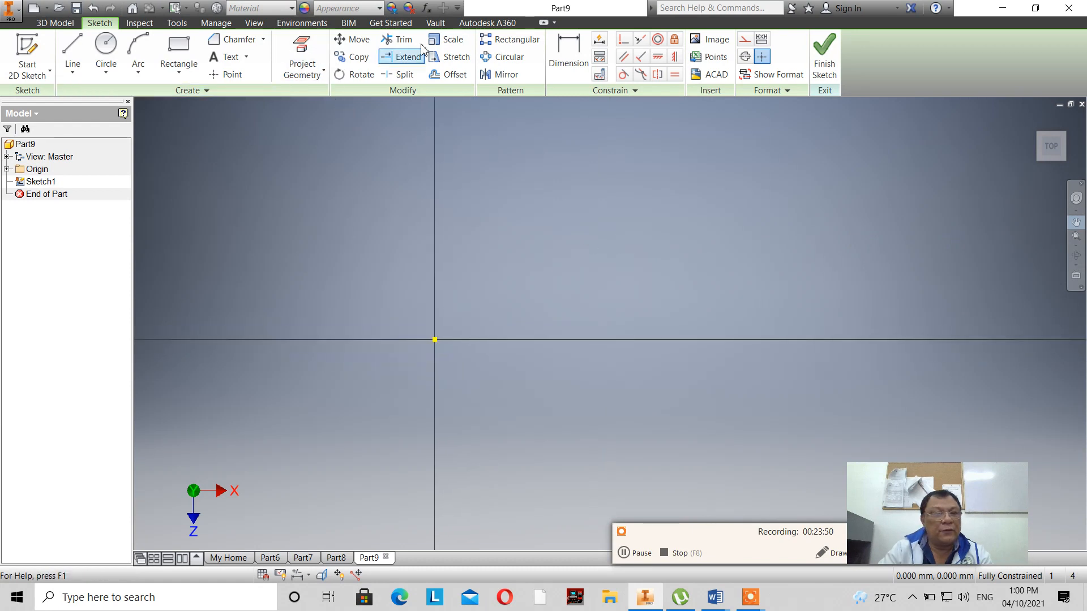
Draw a rectangle starting at the origin, 50 mm wide and about 72 mm high.
click(178, 51)
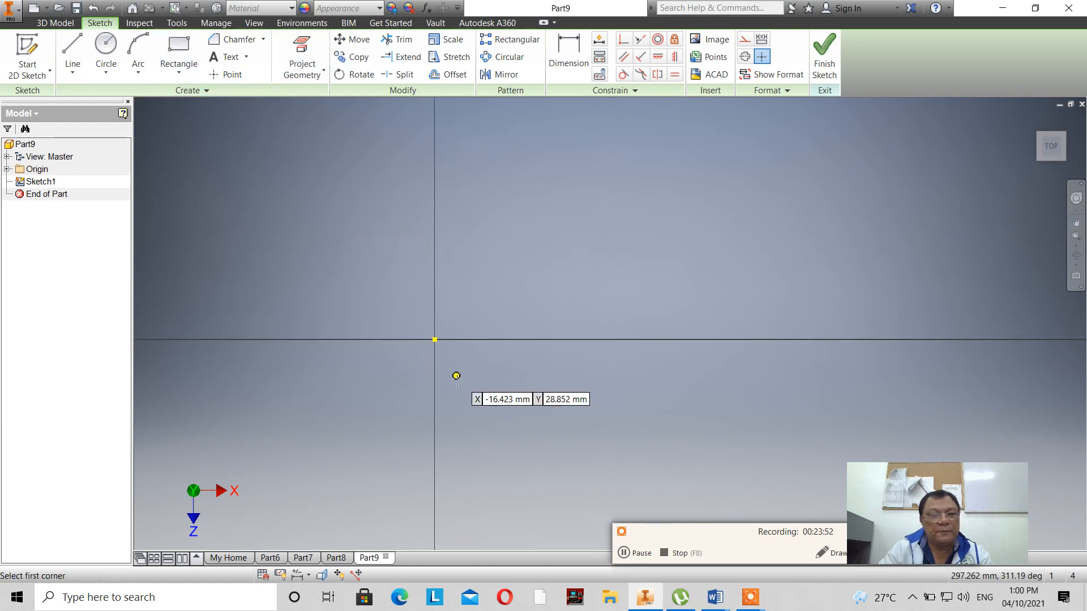
click(435, 339)
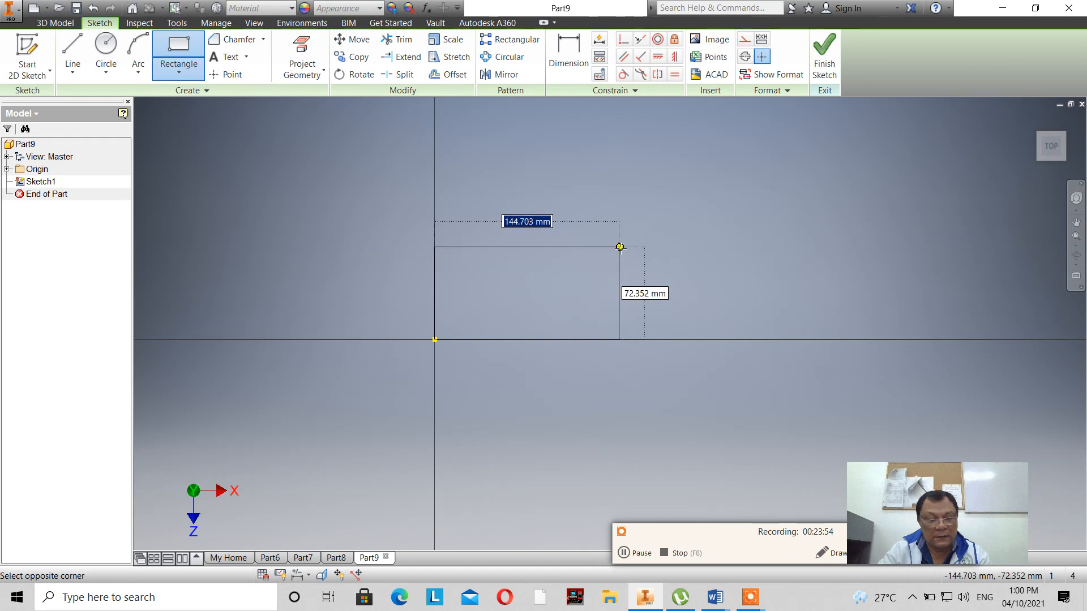
text(50)
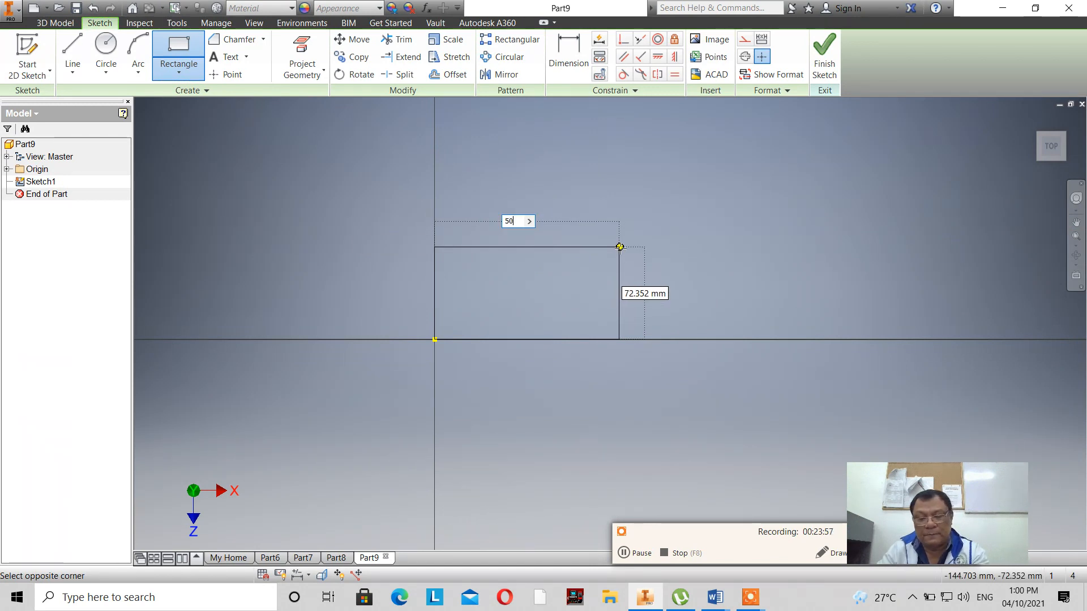
key(Return)
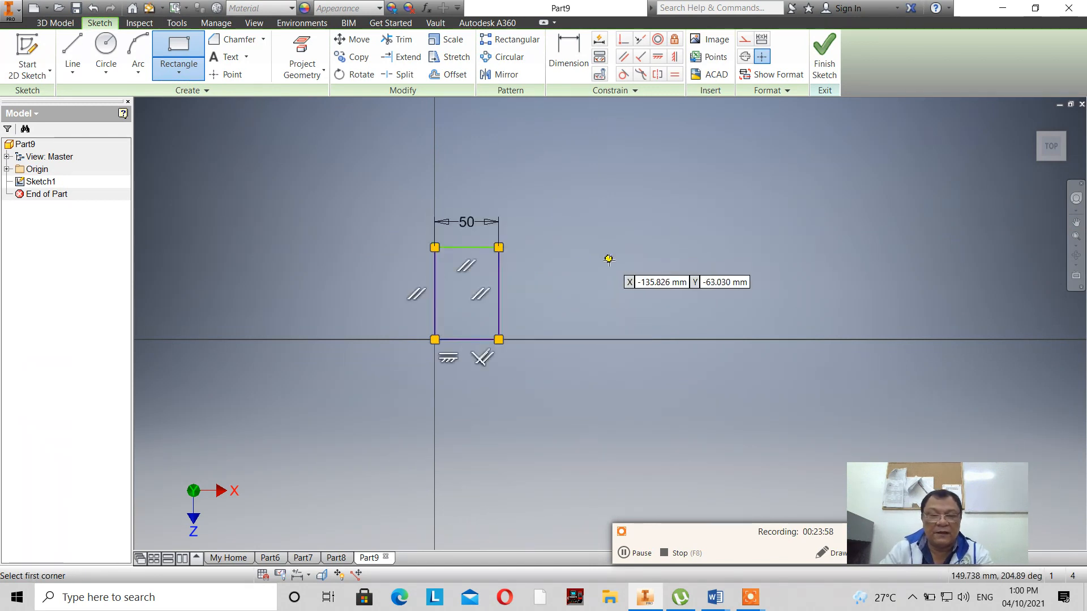
right_click(609, 259)
click(656, 260)
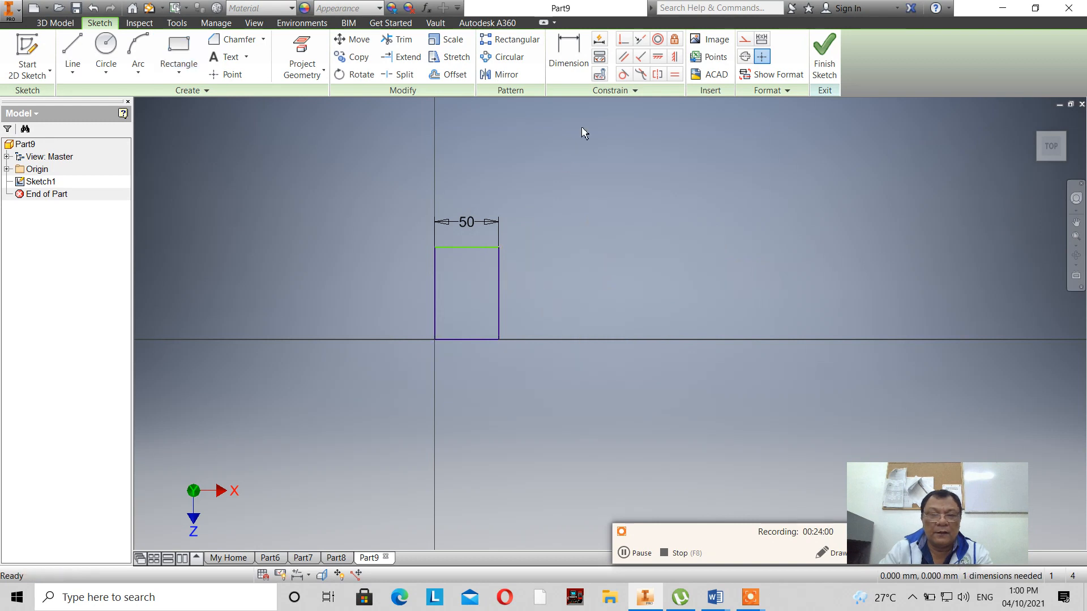
Dimension the rectangle's vertical side and set its value equal to the width dimension, d0.
click(568, 57)
click(500, 304)
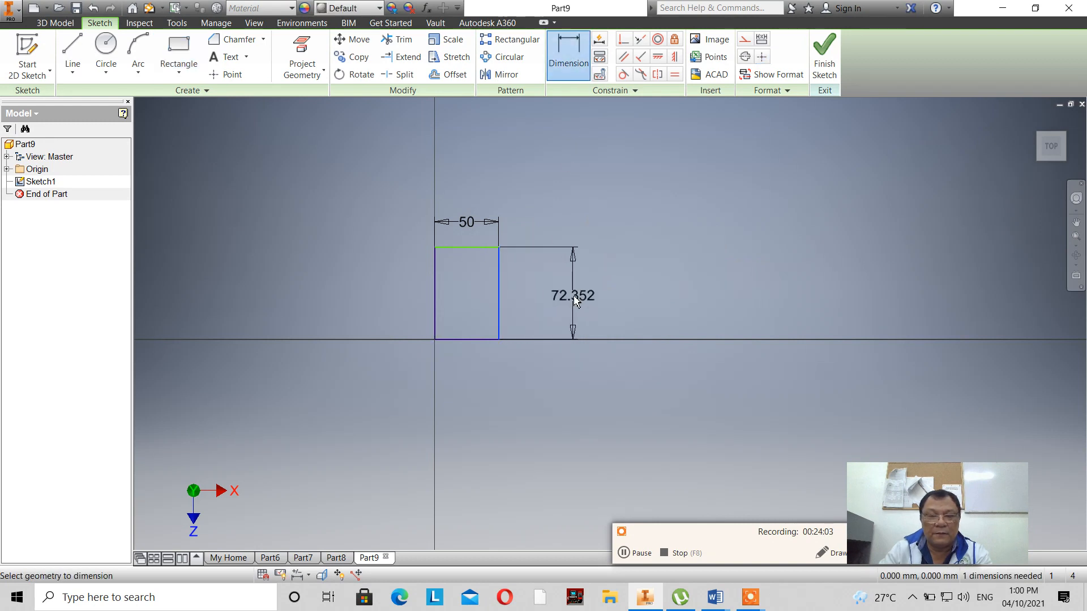
click(573, 296)
click(476, 221)
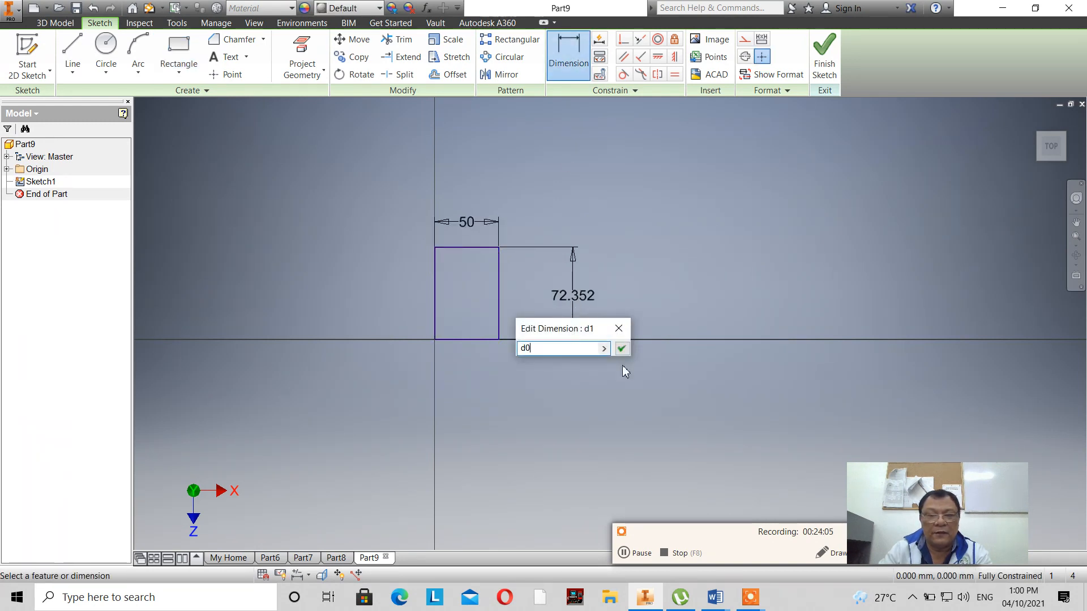
click(628, 351)
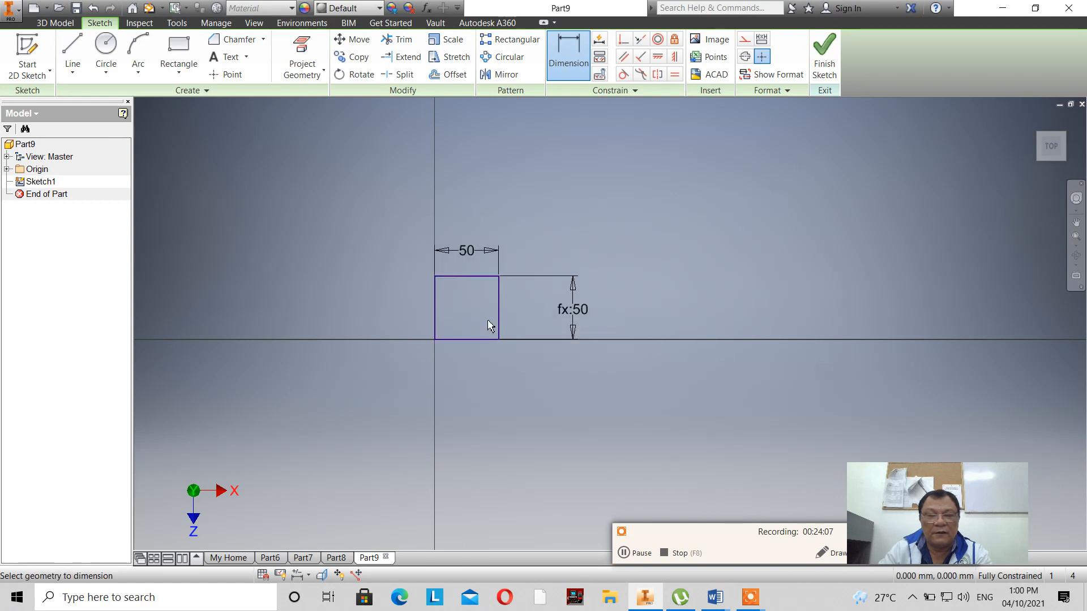
scroll(498, 317, down, 2)
scroll(511, 315, up, 3)
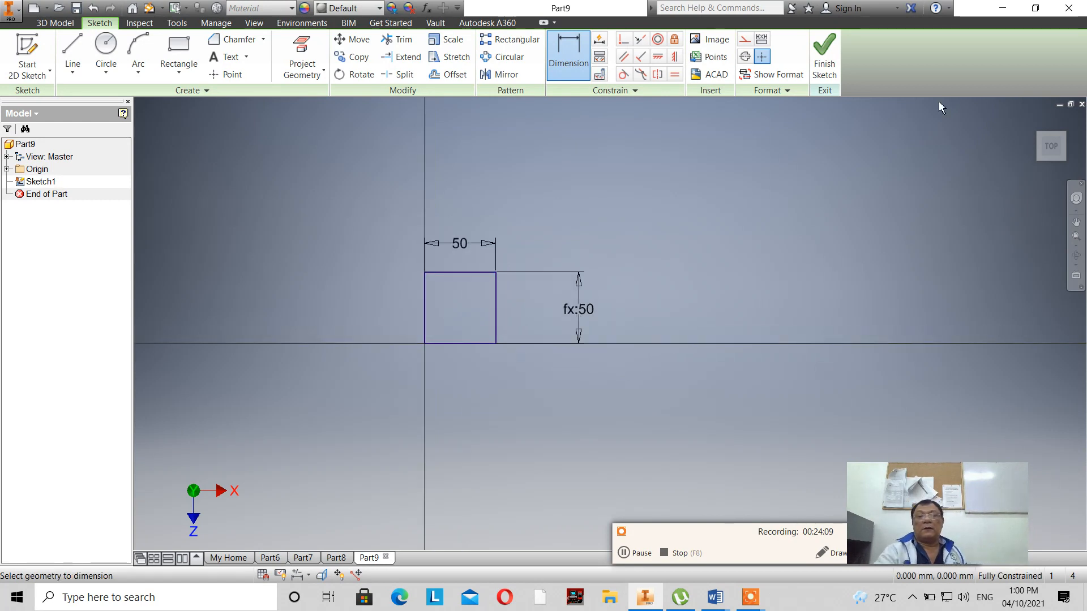
Finish the square sketch and set the isometric view showing the top, front and right faces as Home.
click(824, 59)
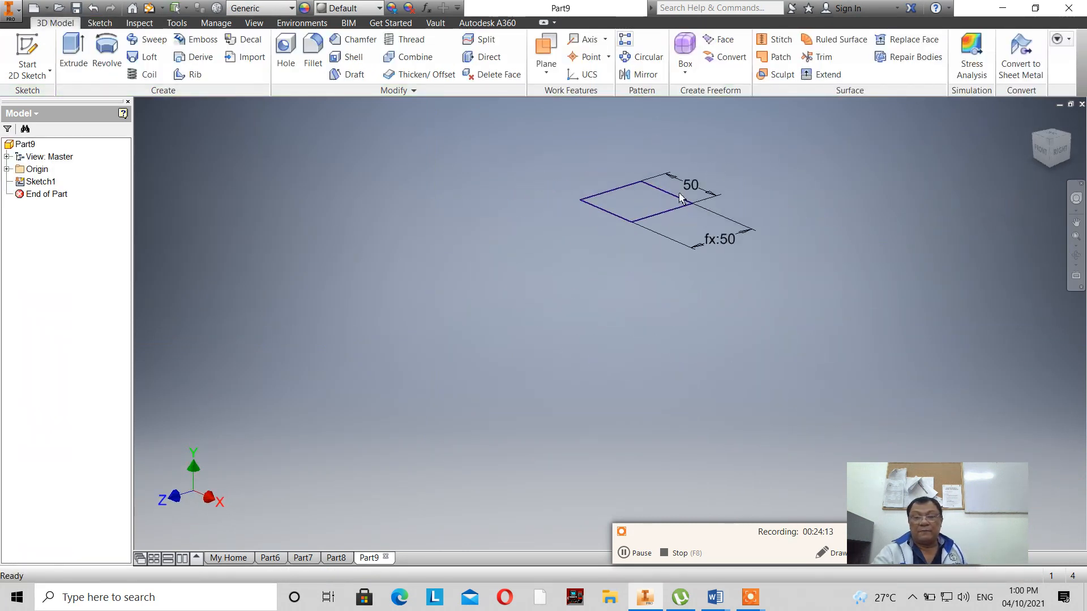
click(1050, 142)
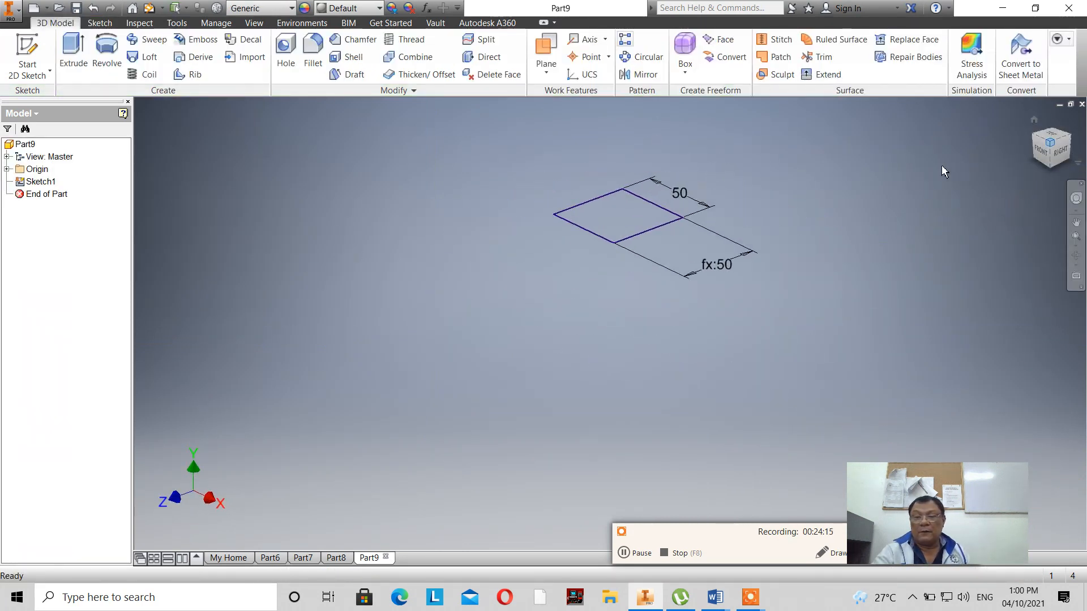
right_click(1048, 139)
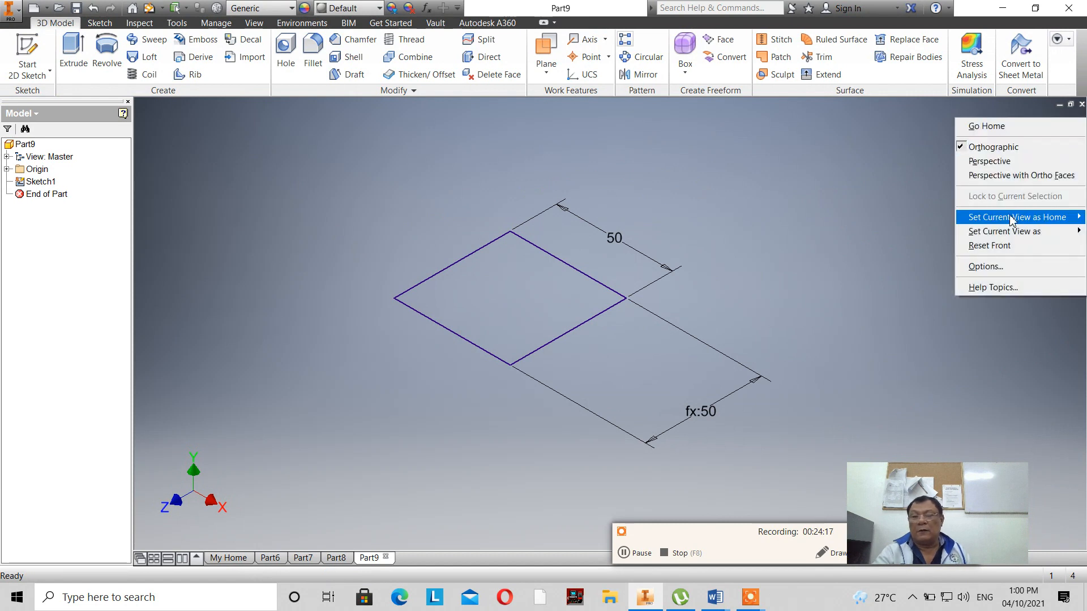
mouse_move(1011, 220)
click(912, 218)
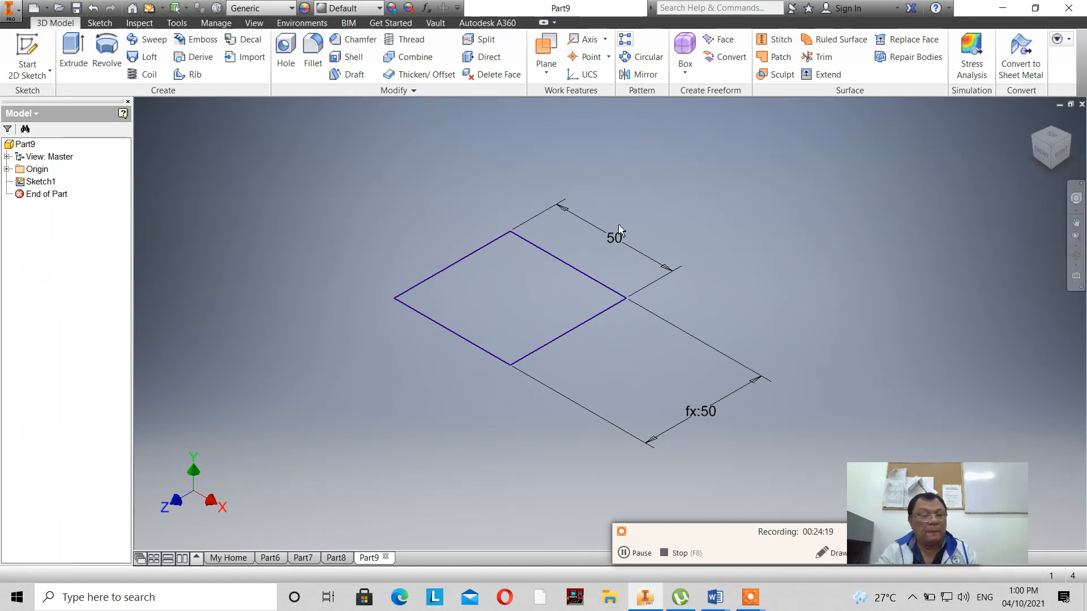
Extrude the square profile upward 50 mm into a solid cube.
click(74, 52)
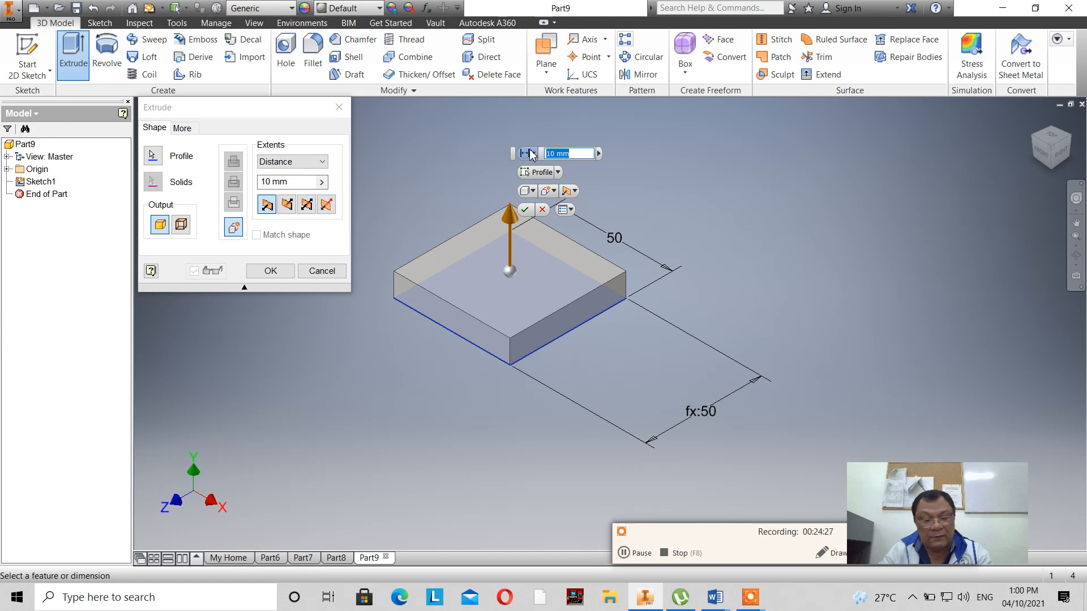
text(50)
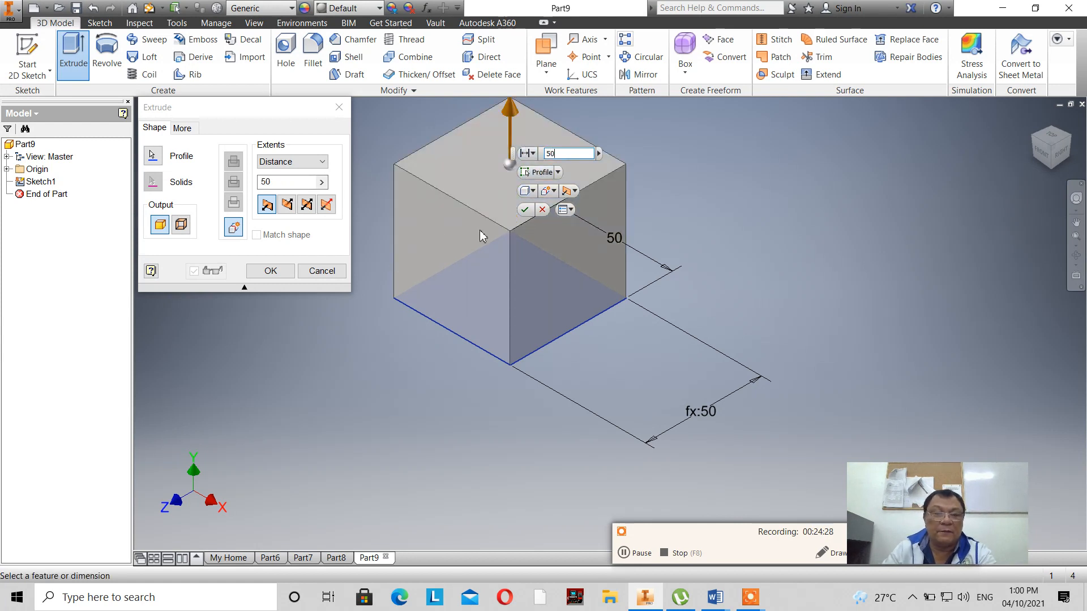
click(525, 210)
scroll(521, 306, up, 5)
scroll(544, 272, down, 6)
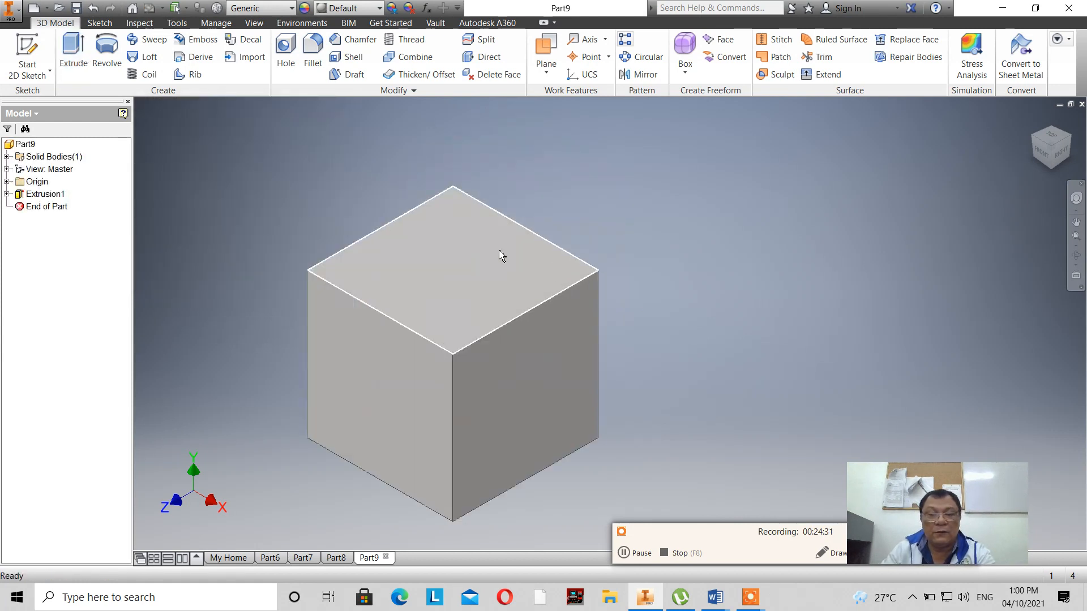
scroll(341, 443, up, 4)
scroll(341, 442, down, 5)
scroll(341, 442, up, 4)
scroll(362, 399, down, 4)
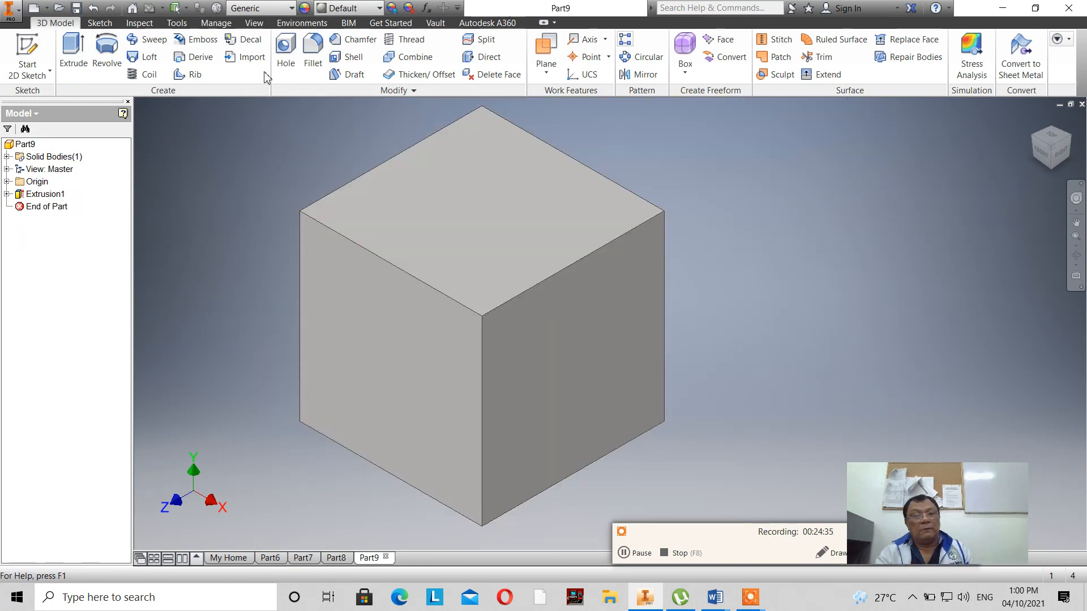
Chamfer the front and right edges of the cube's top face using the Distance option at 5 mm.
click(364, 41)
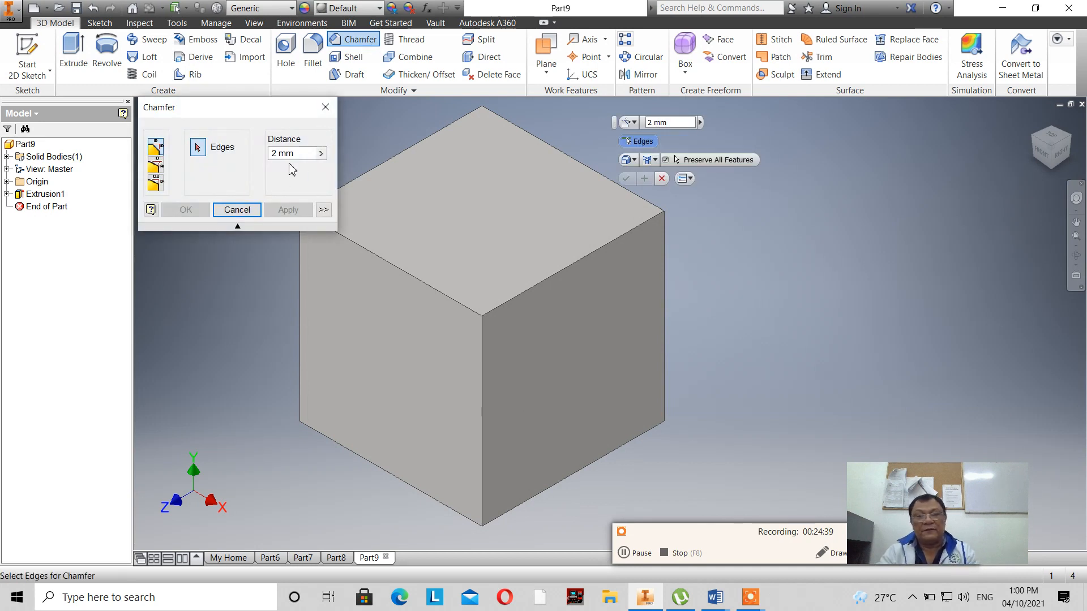
click(245, 227)
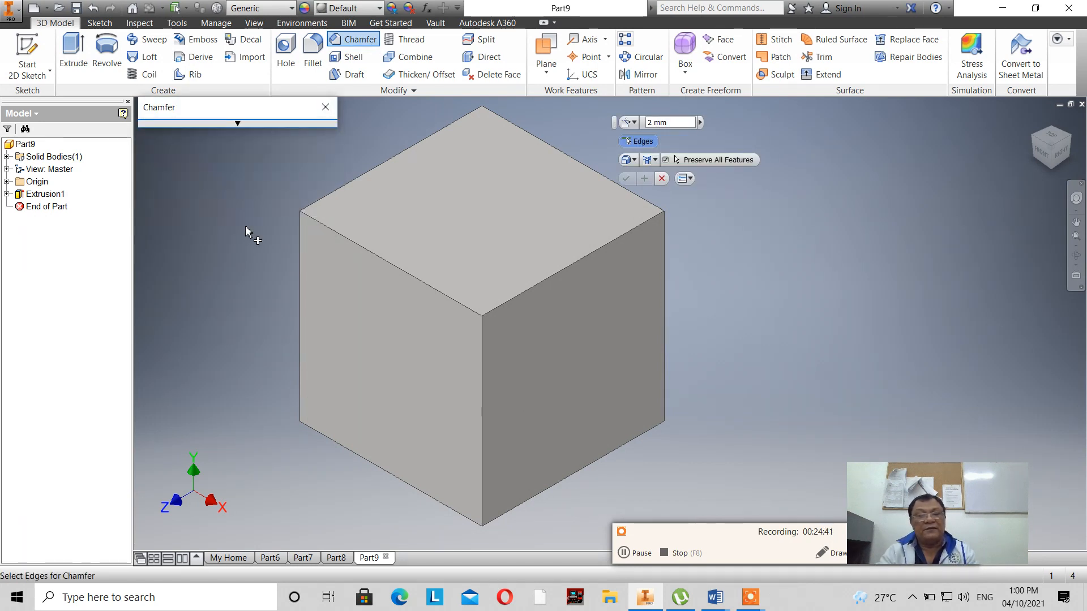
click(237, 123)
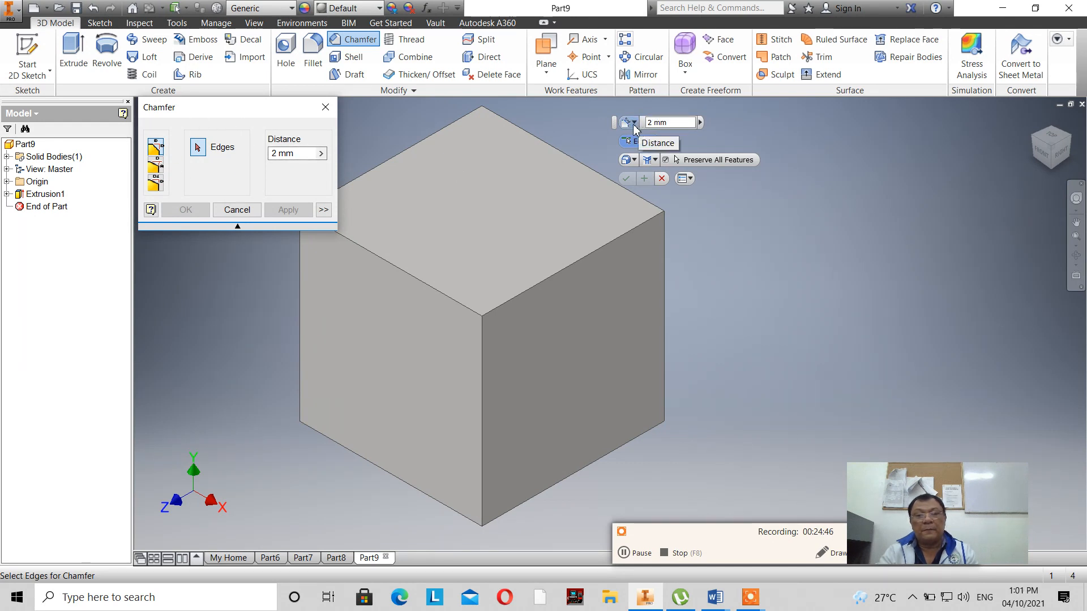
click(634, 123)
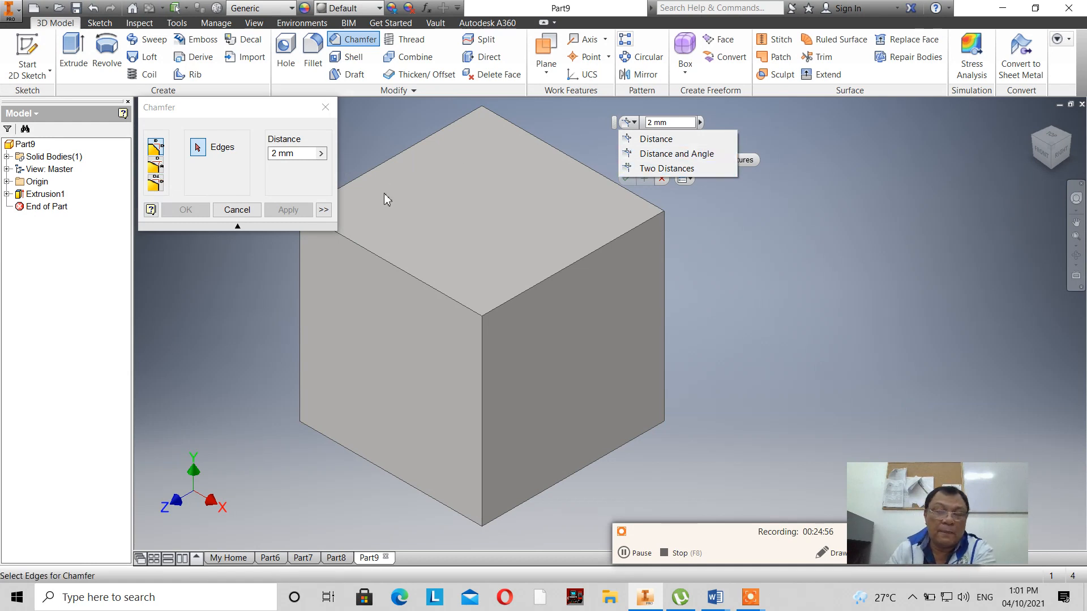
click(646, 140)
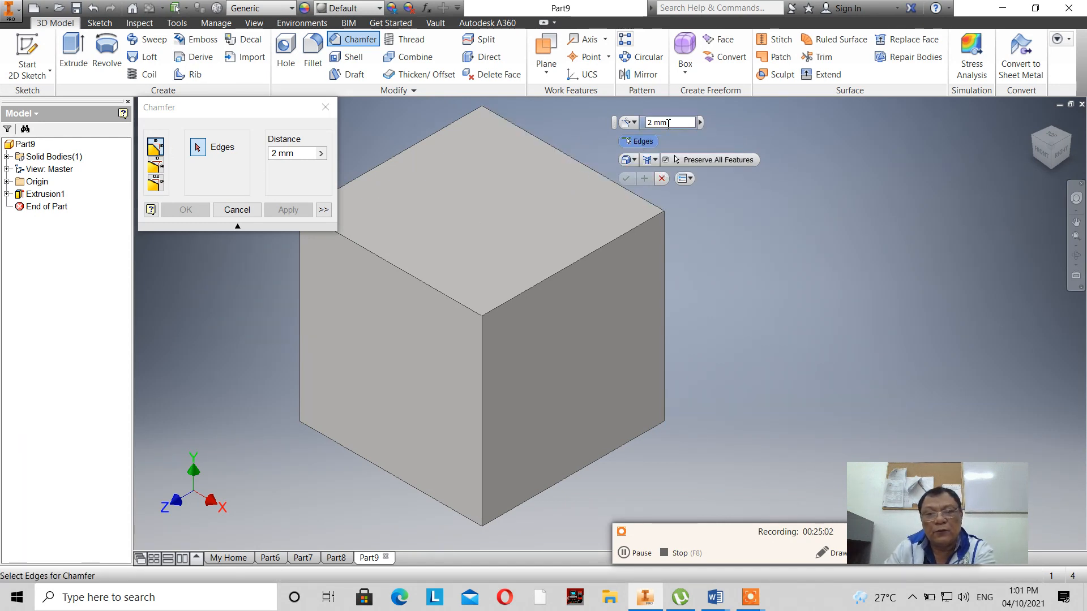
drag(674, 123, 590, 141)
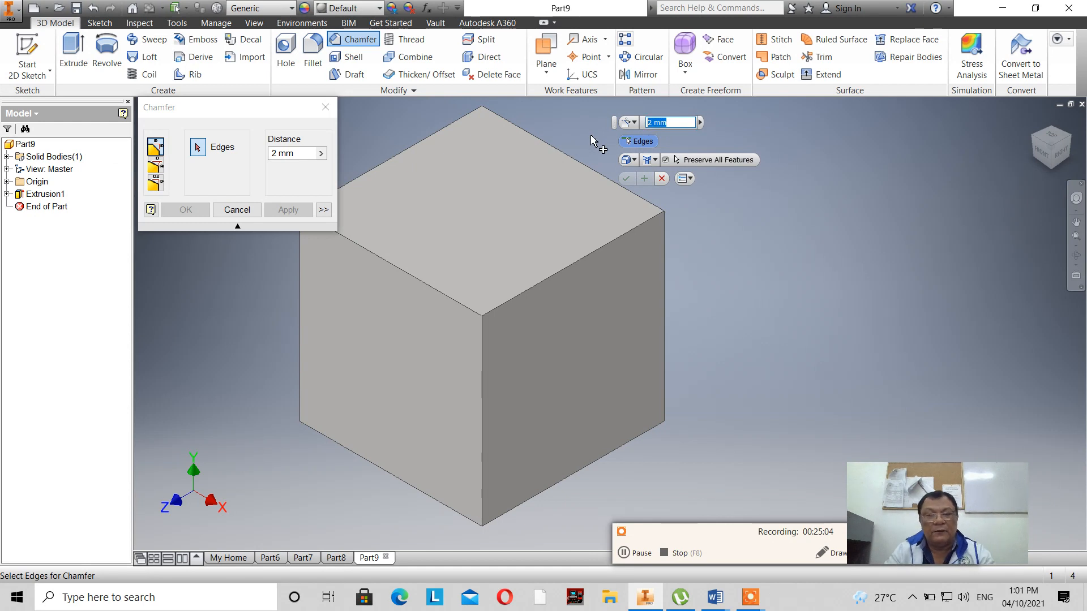
text(5)
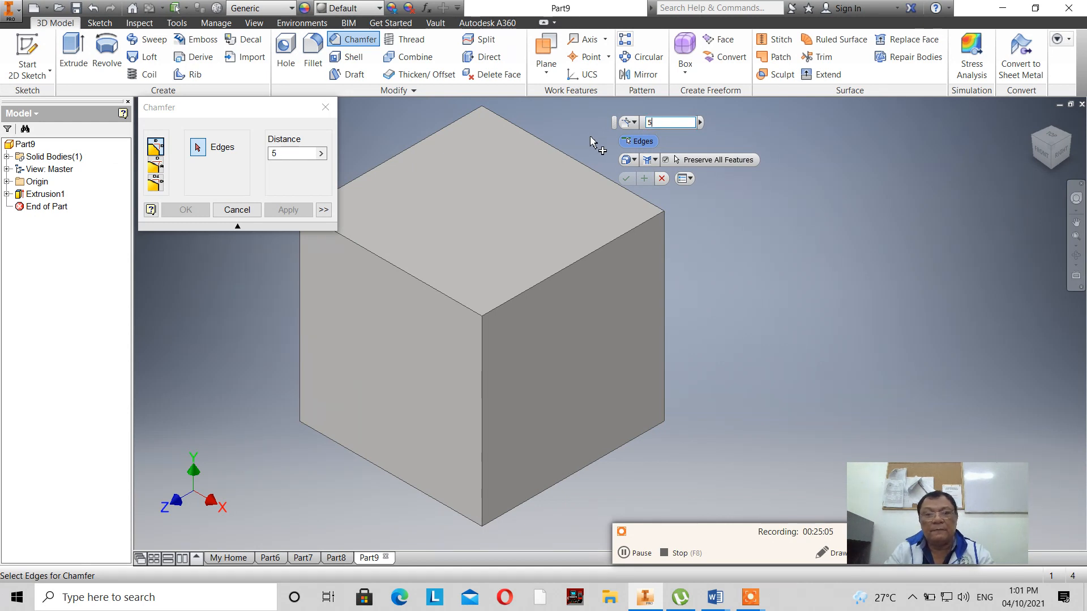
click(432, 290)
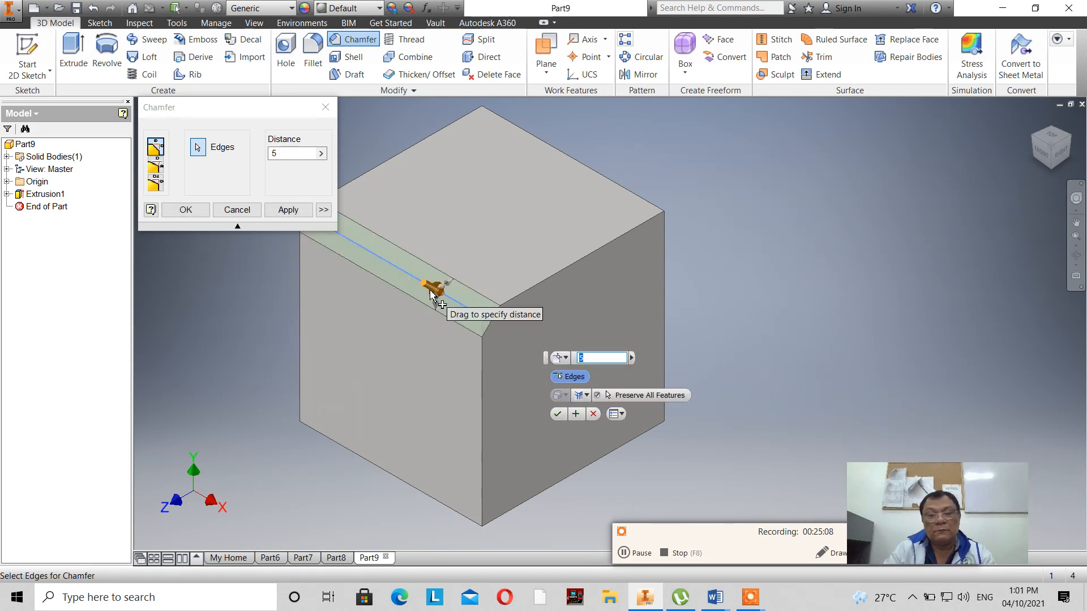
click(542, 283)
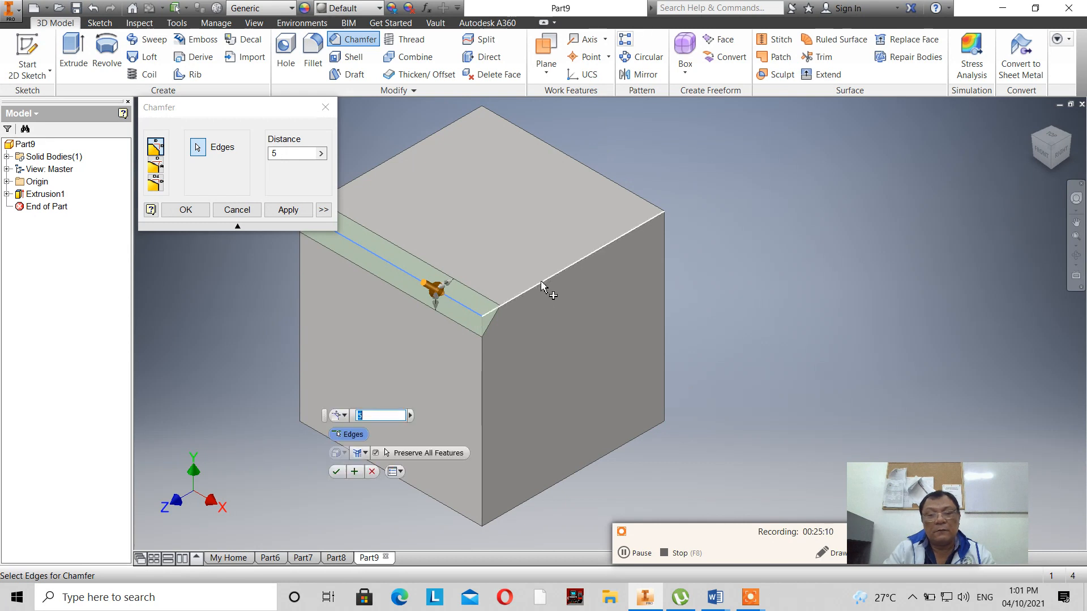
click(336, 471)
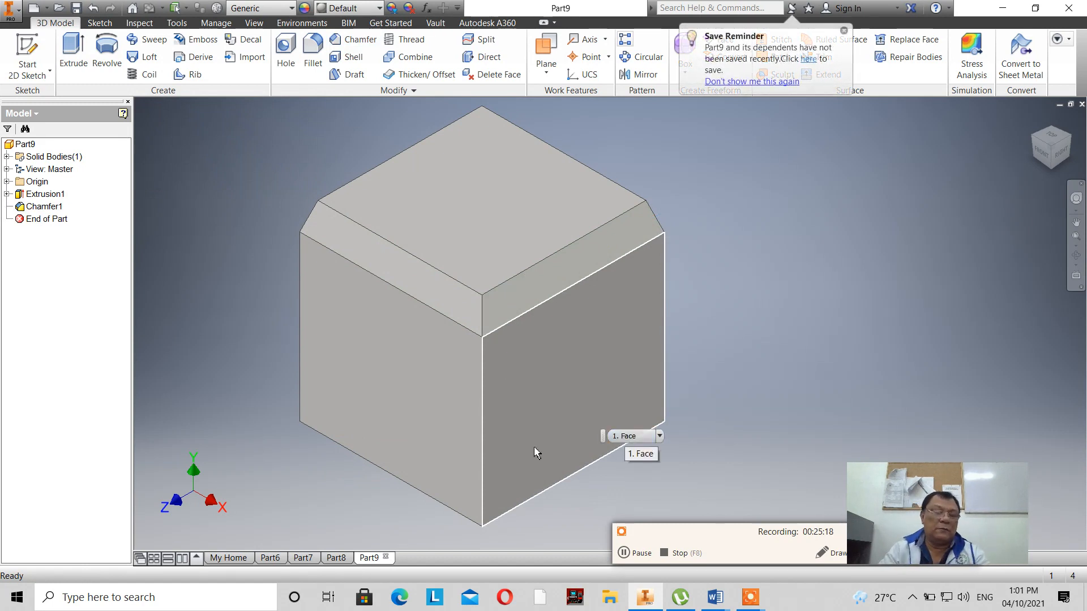
Examine the chamfered cube in front and right views, then return it to the centred home view.
click(1045, 154)
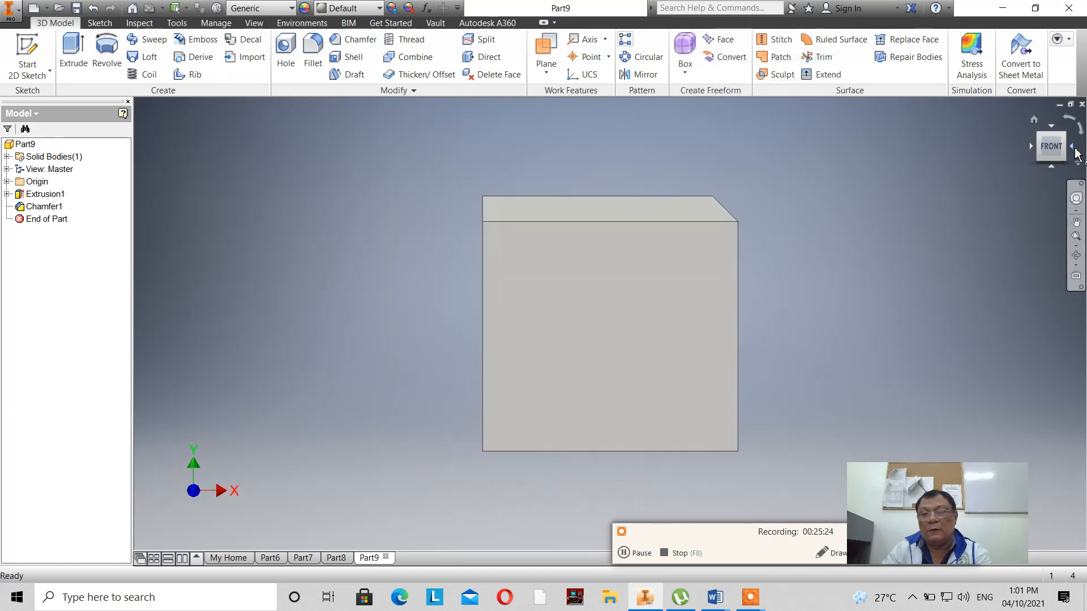
click(1074, 149)
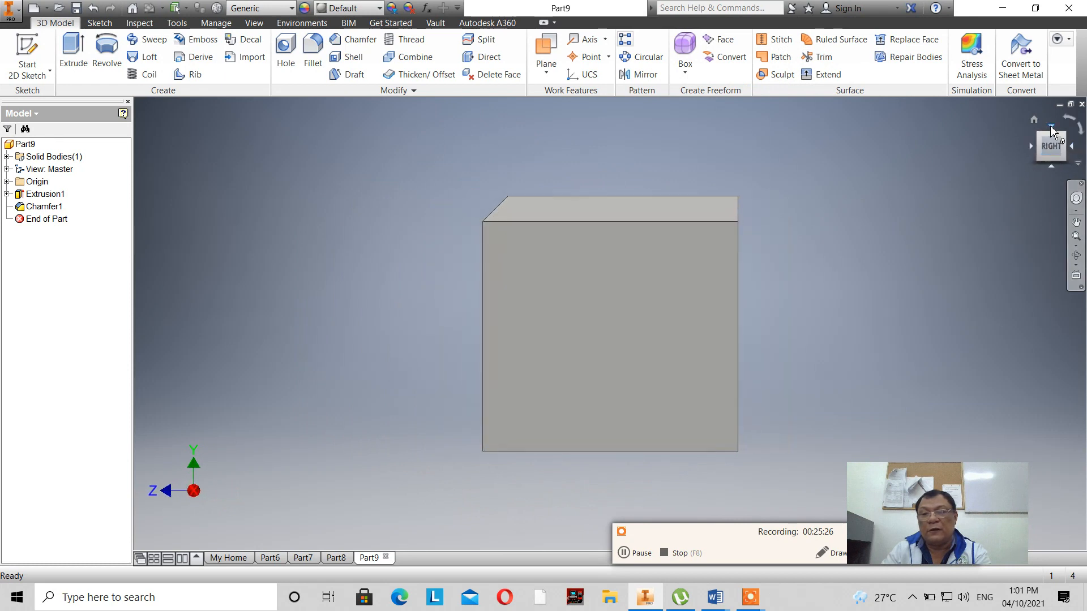
click(1034, 119)
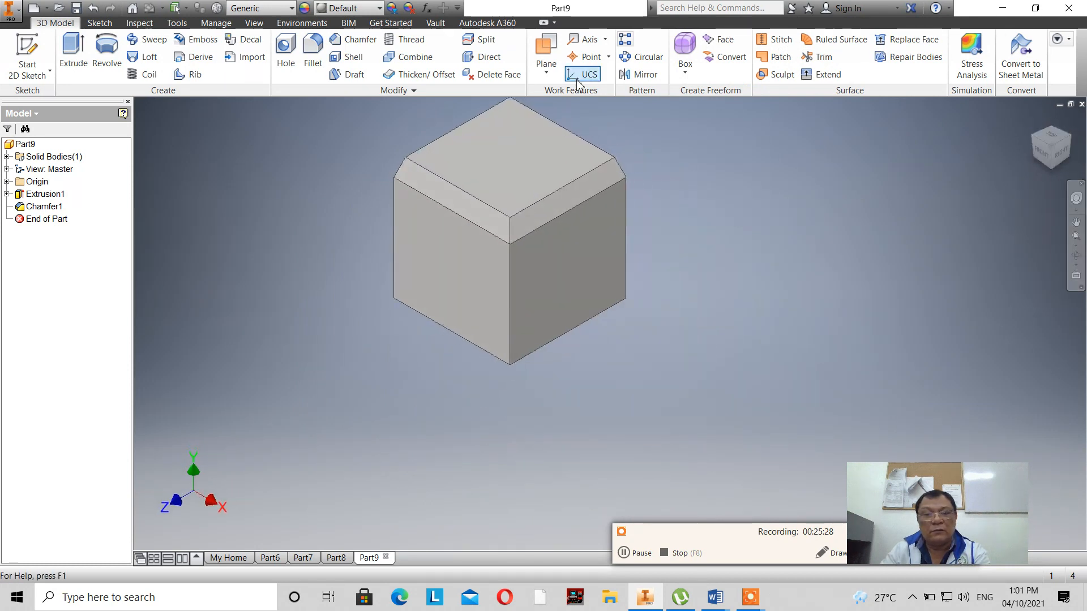
click(1076, 222)
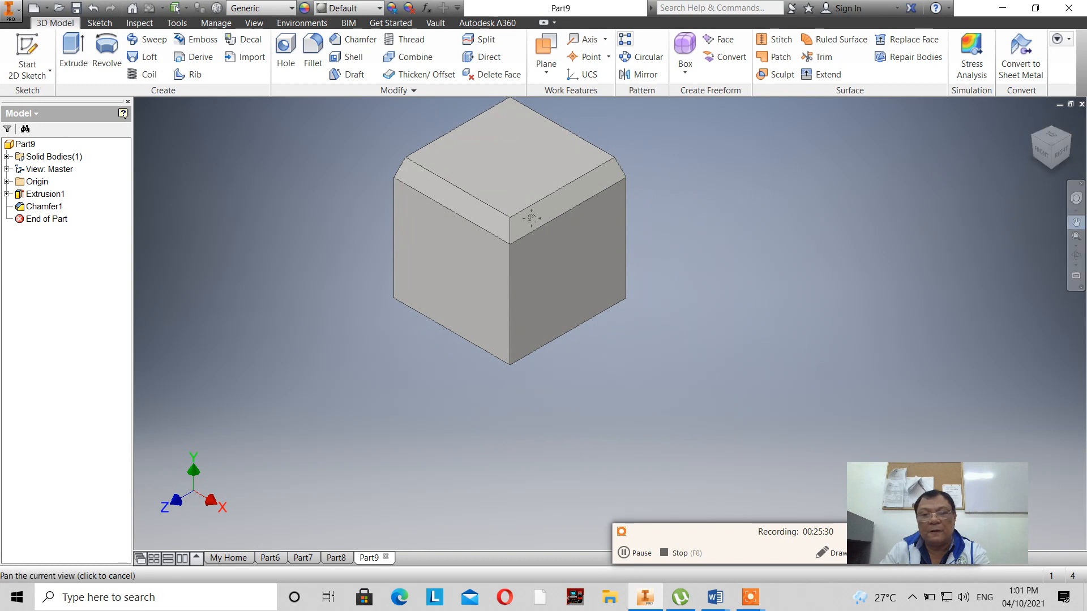
drag(529, 215, 525, 306)
right_click(824, 206)
click(717, 208)
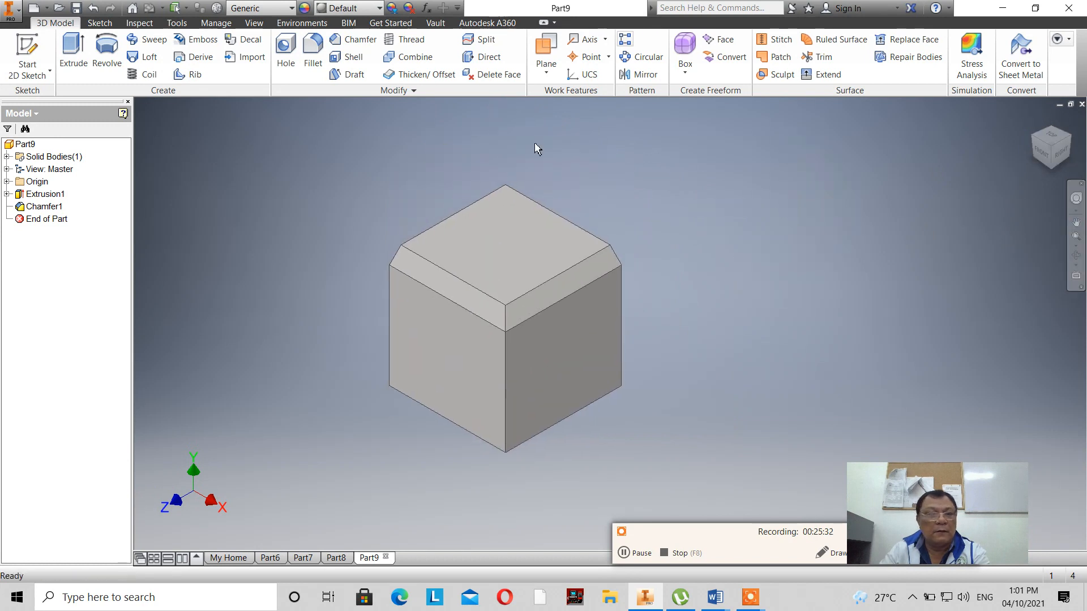
Undo the two-edge chamfer and restore the plain extruded cube.
click(93, 8)
click(93, 8)
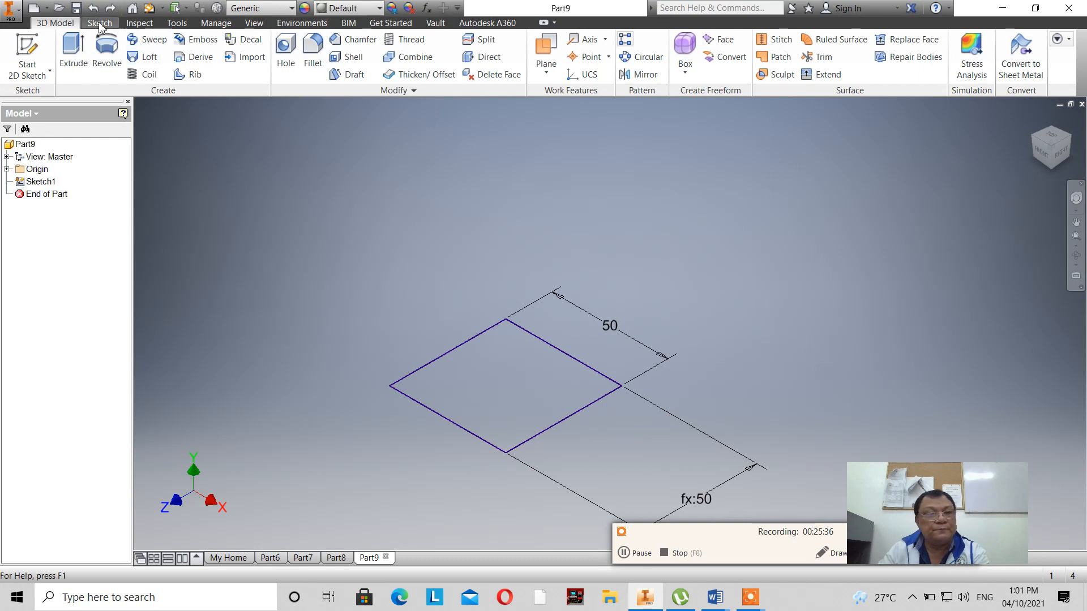
click(111, 8)
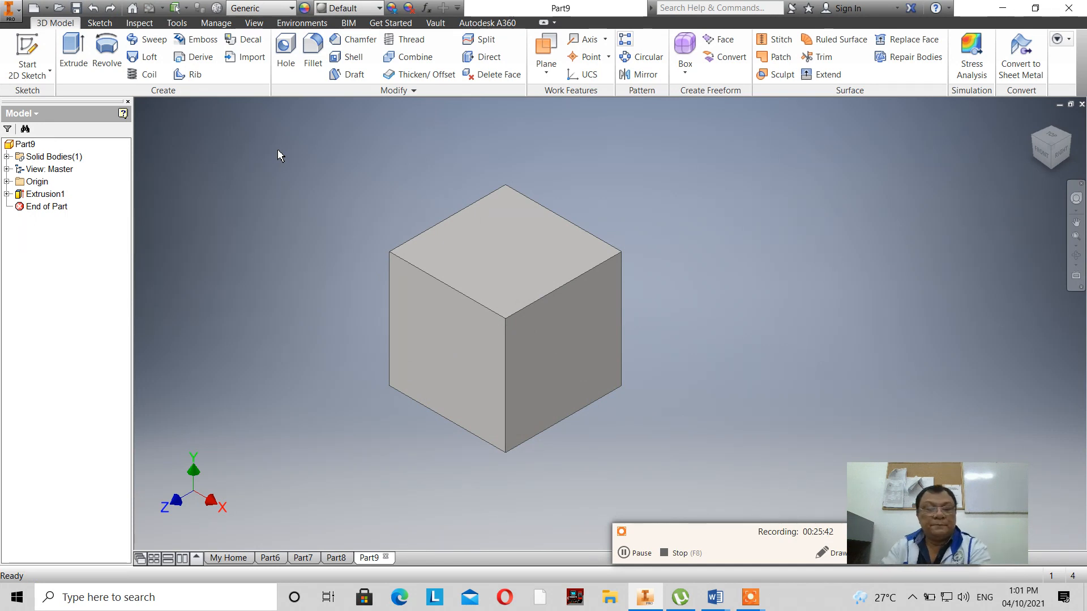
Chamfer the front edge of the cube's top face using Distance and Angle, with the top face as reference, 10 mm and 30 degrees.
click(351, 40)
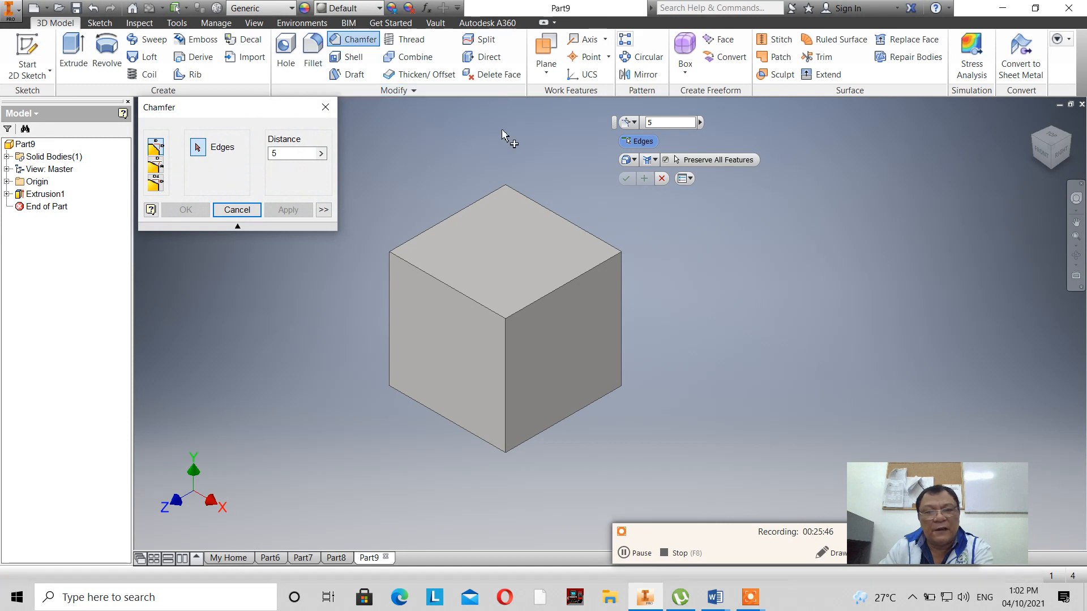
click(629, 122)
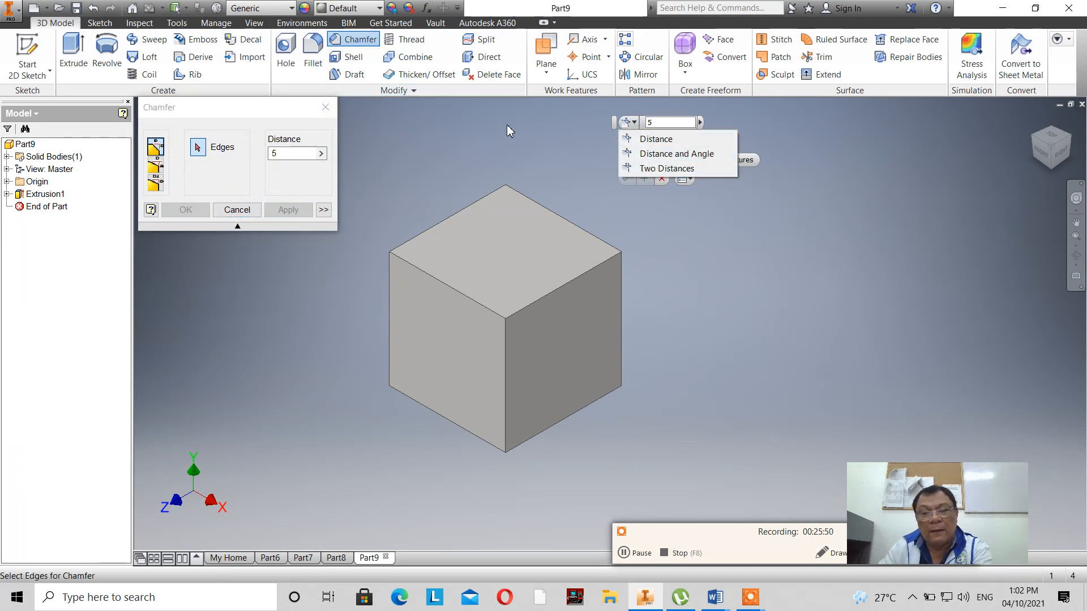
click(659, 154)
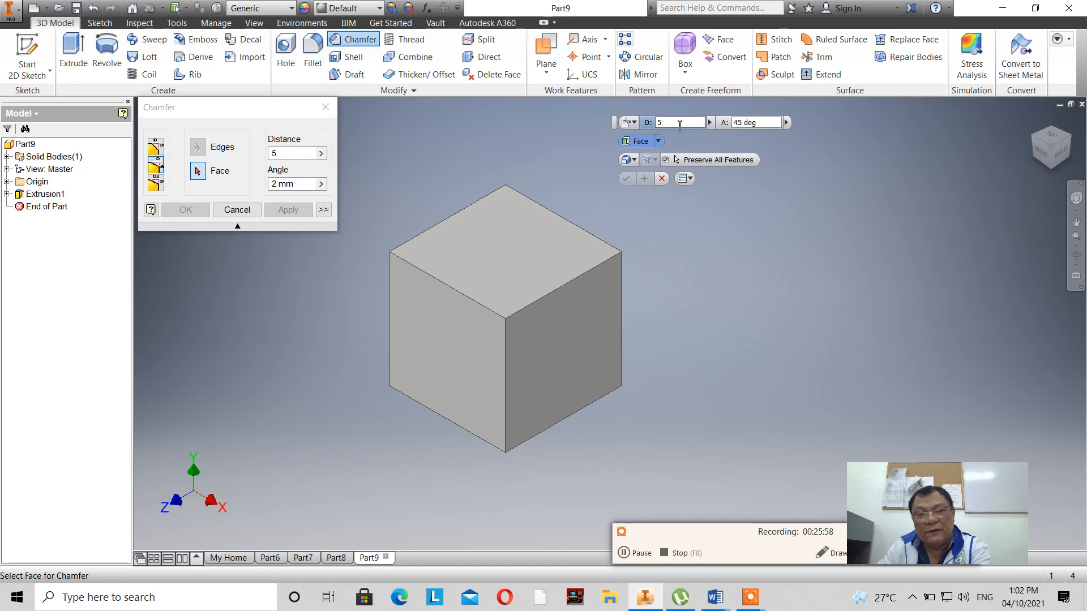
click(680, 124)
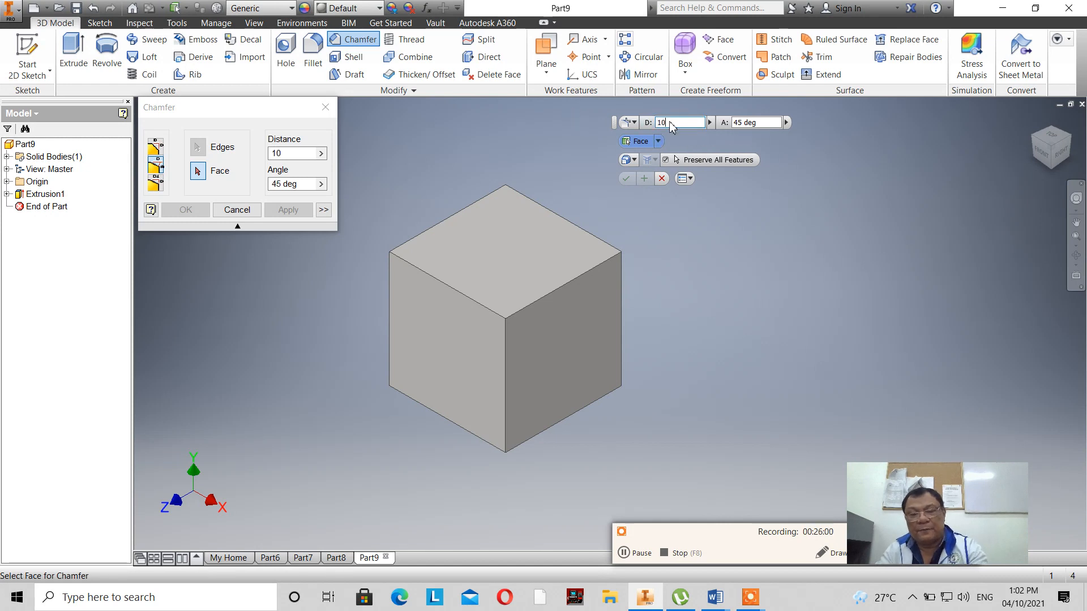
key(Tab)
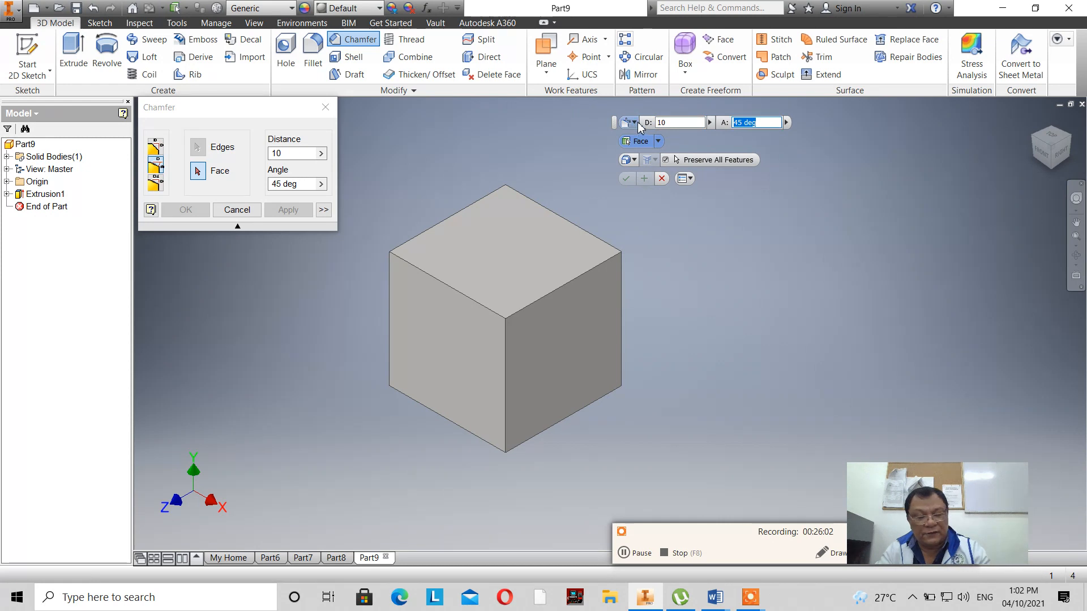
text(30)
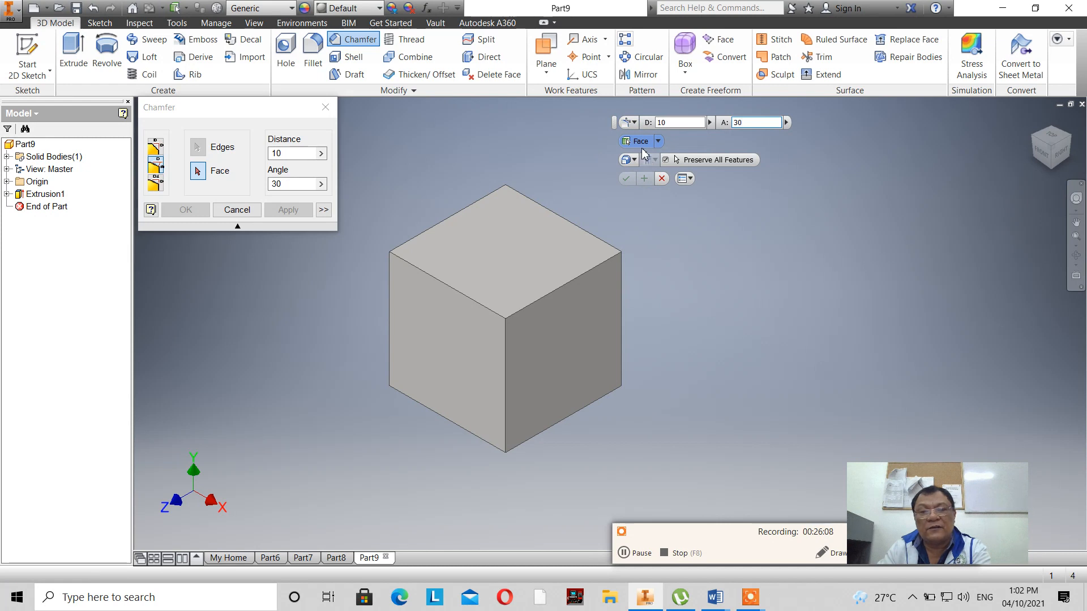
click(495, 265)
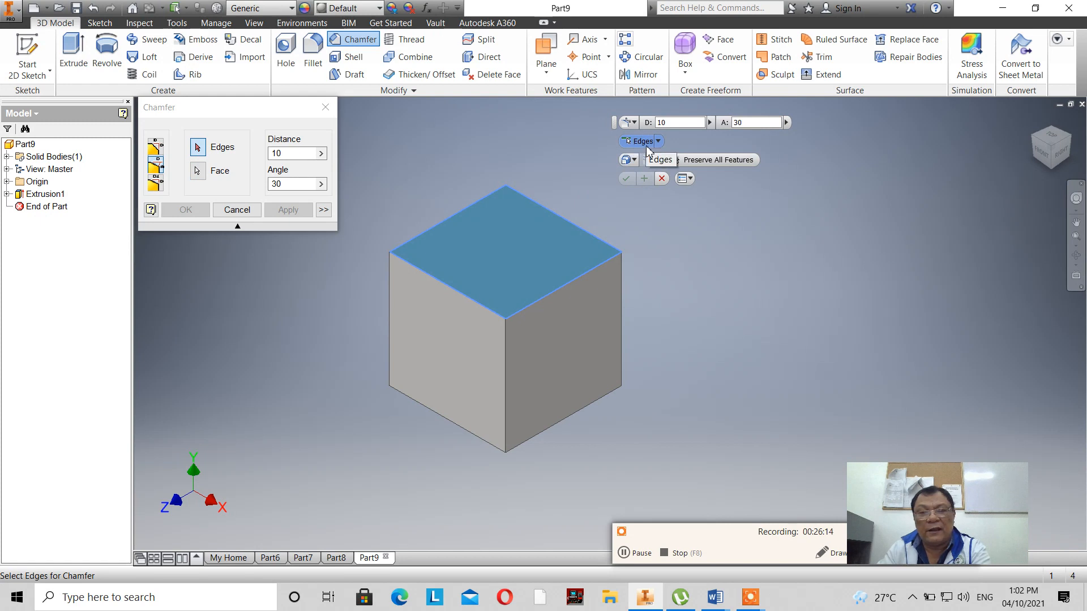
click(445, 291)
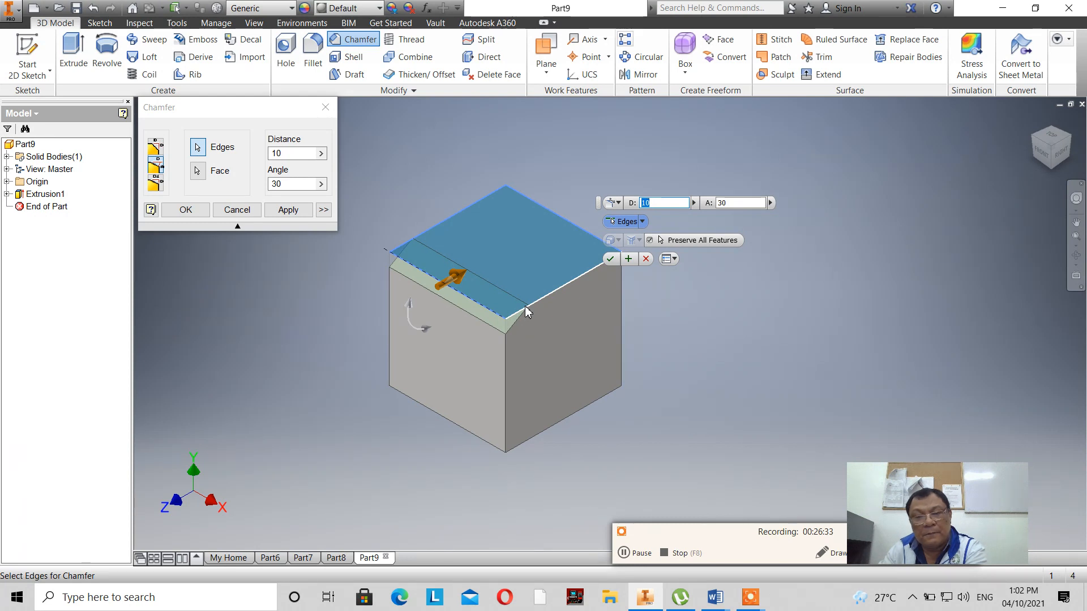
click(611, 260)
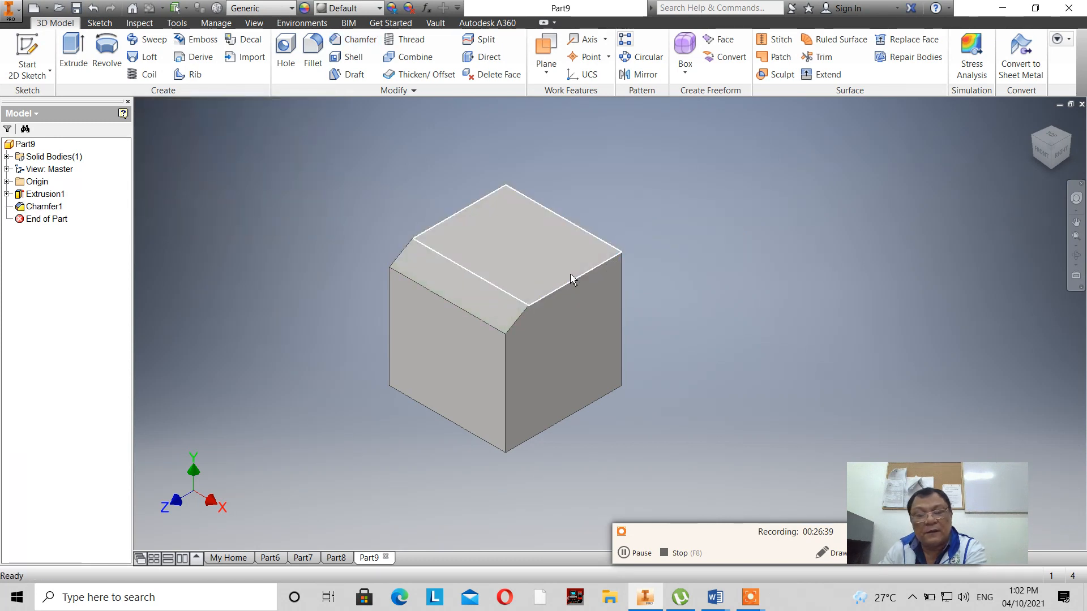
Start a sketch on the cube's right face and project the face's chamfered outline into it.
click(1061, 151)
scroll(589, 234, down, 3)
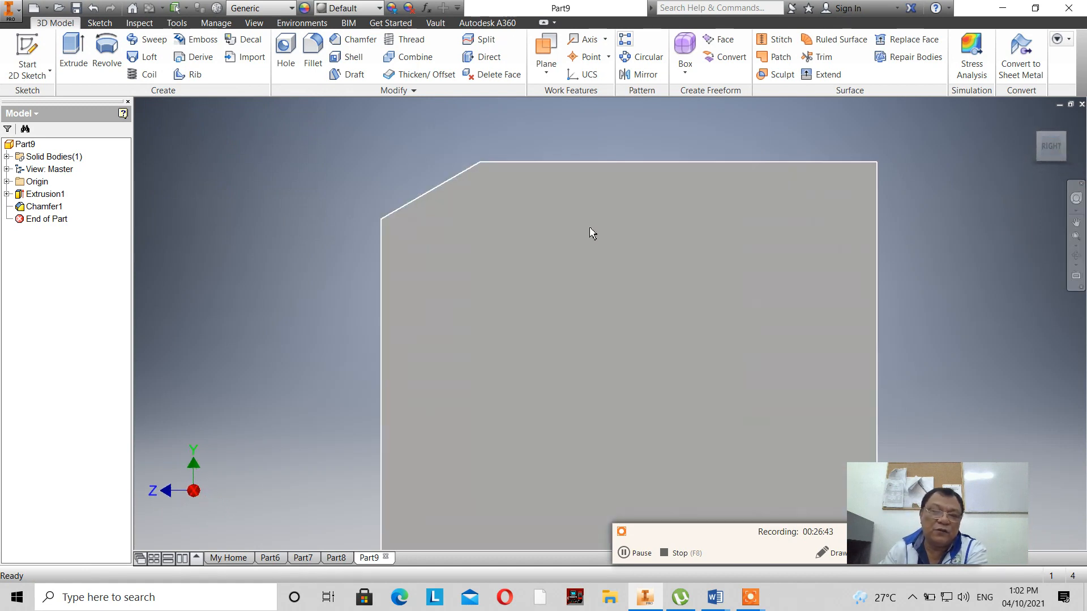
scroll(593, 232, up, 3)
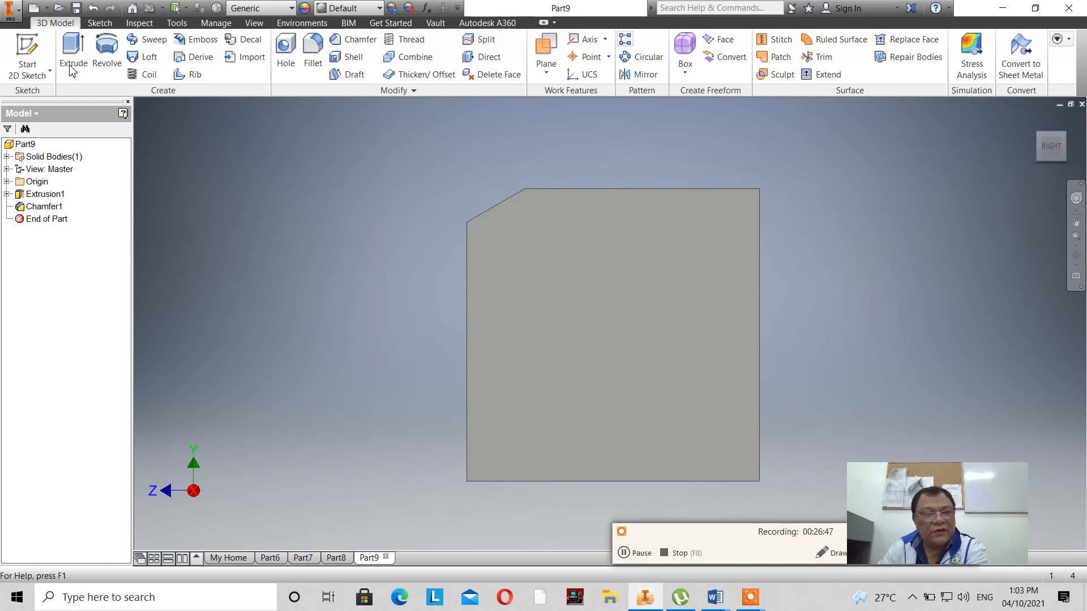
click(28, 56)
click(548, 321)
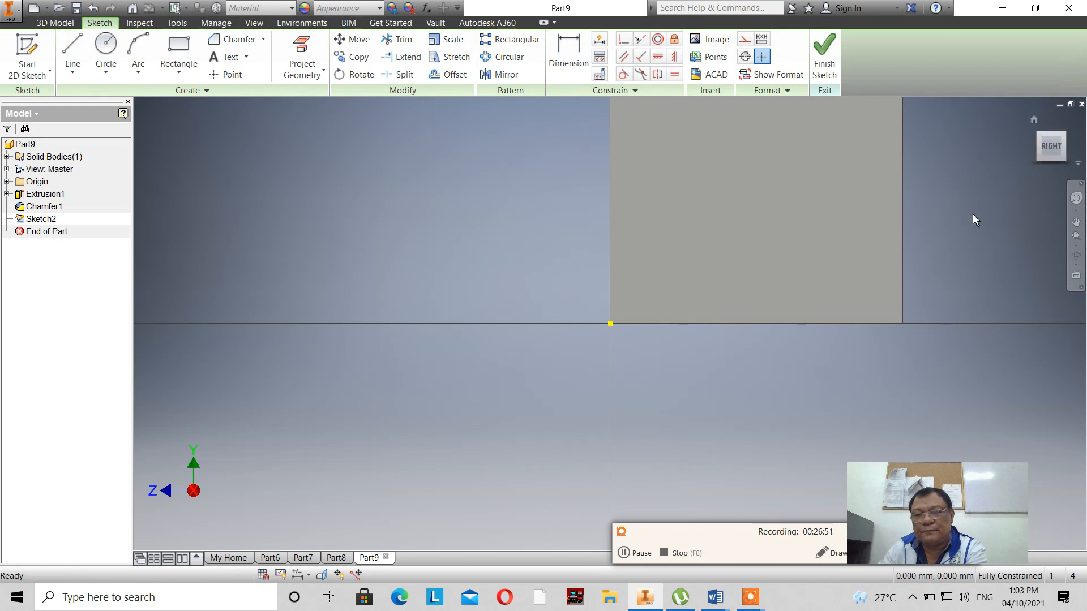
click(1075, 224)
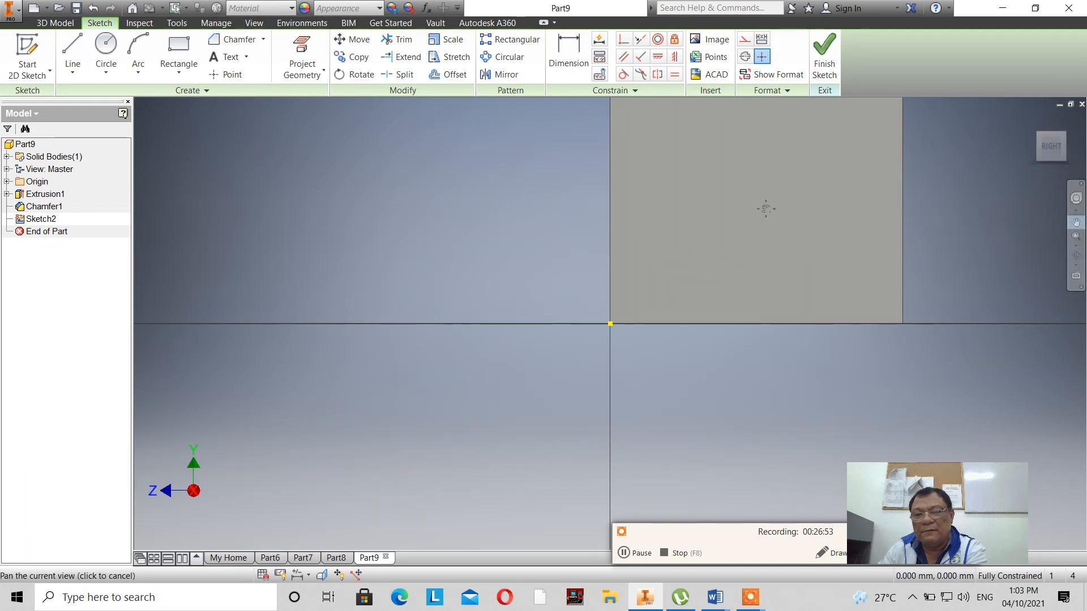
drag(721, 198, 487, 351)
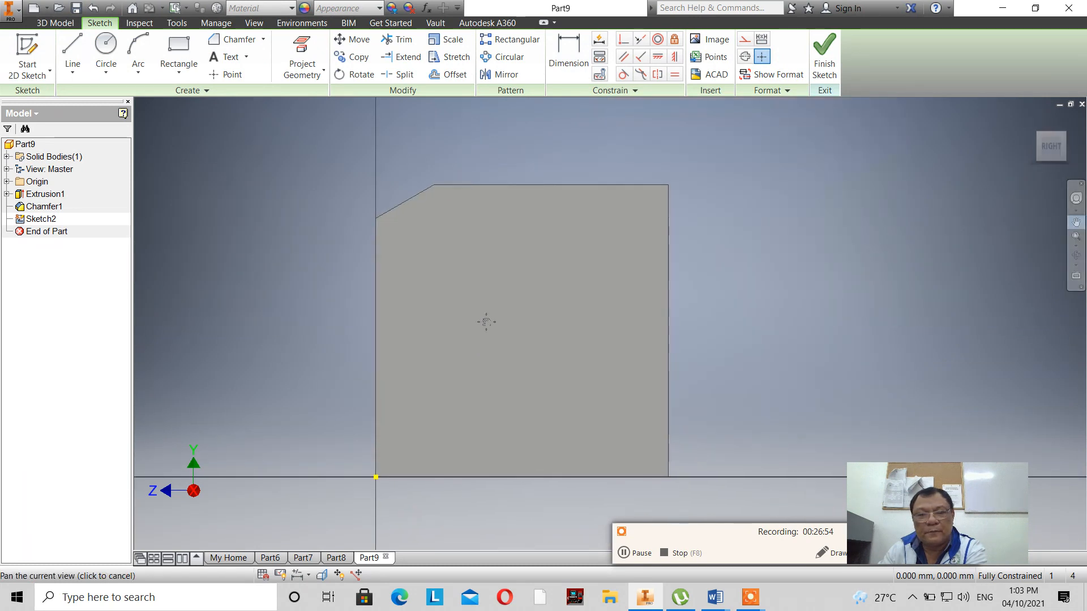
click(326, 71)
click(473, 299)
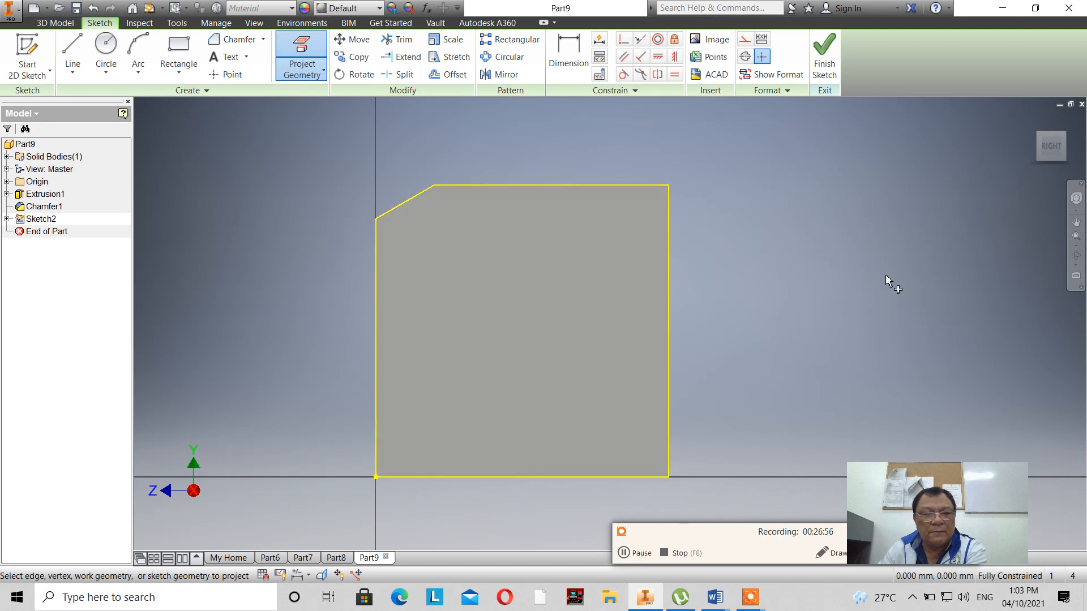
right_click(782, 271)
click(829, 281)
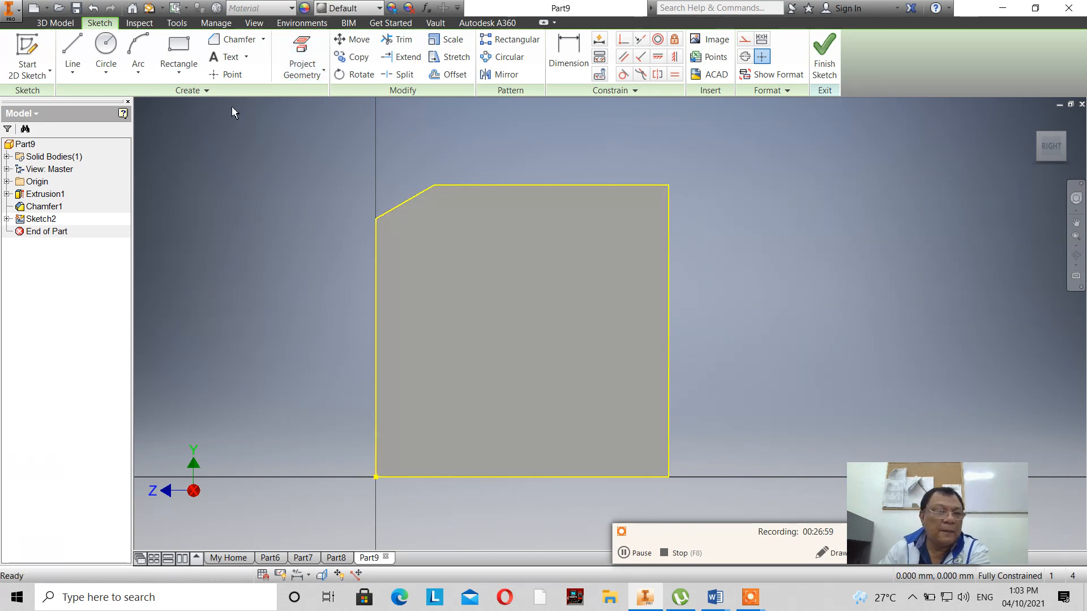
Add a driven horizontal dimension between the two endpoints of the projected chamfer edge, placed above the outline.
key(d)
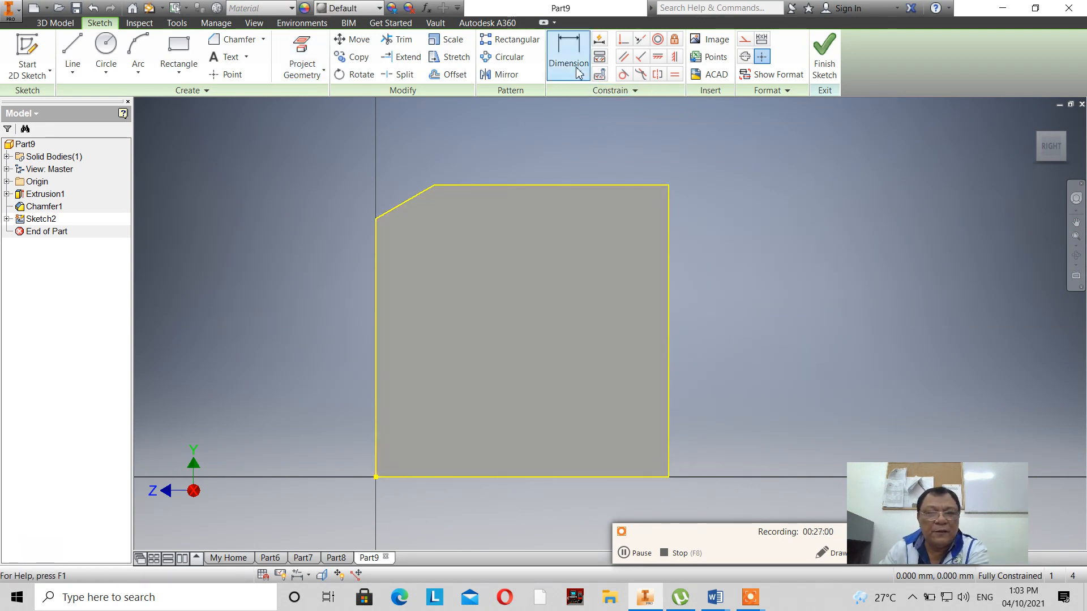
click(376, 219)
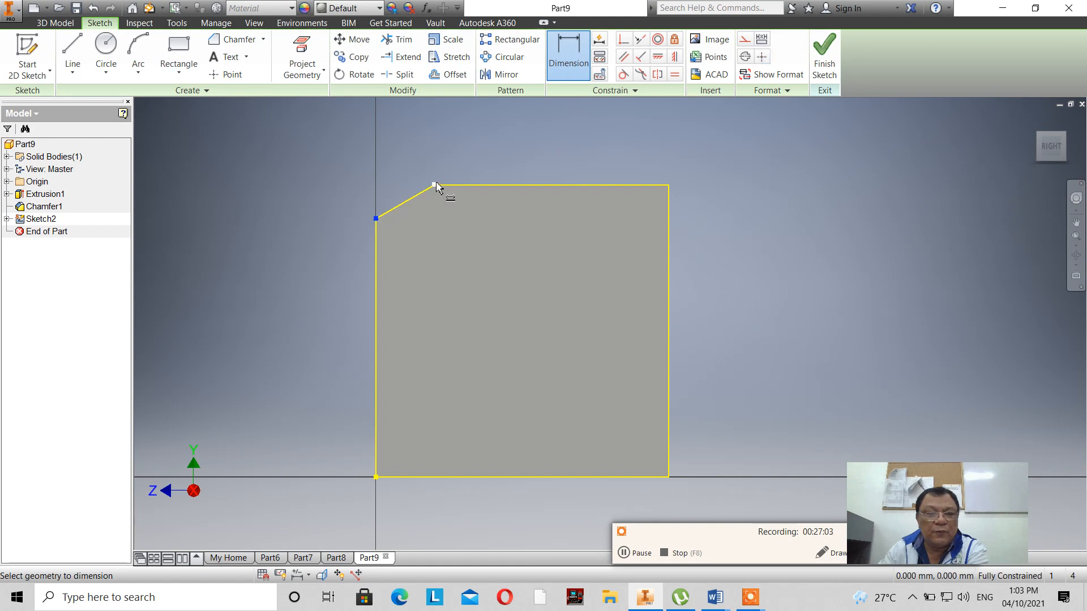
click(434, 185)
click(481, 135)
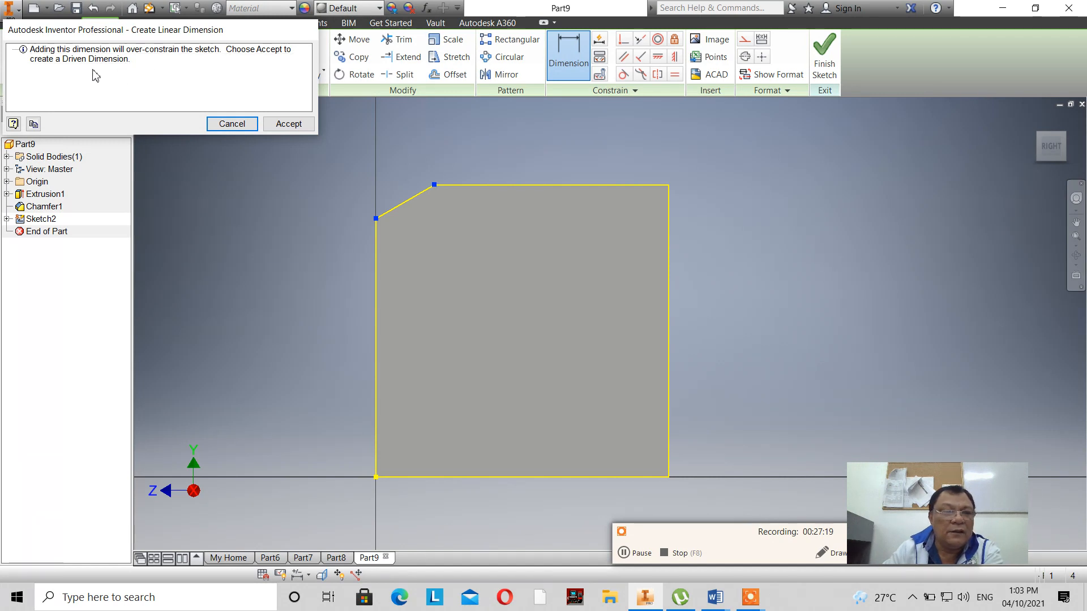
click(288, 123)
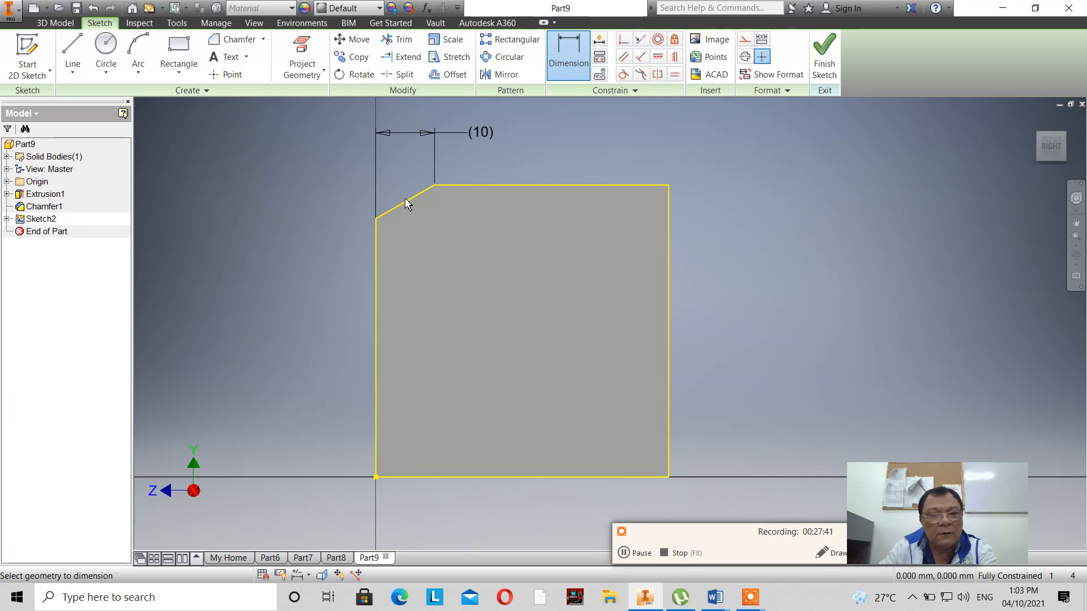
Add a driven angular dimension between the sloped chamfer edge and the top edge of the outline.
click(454, 186)
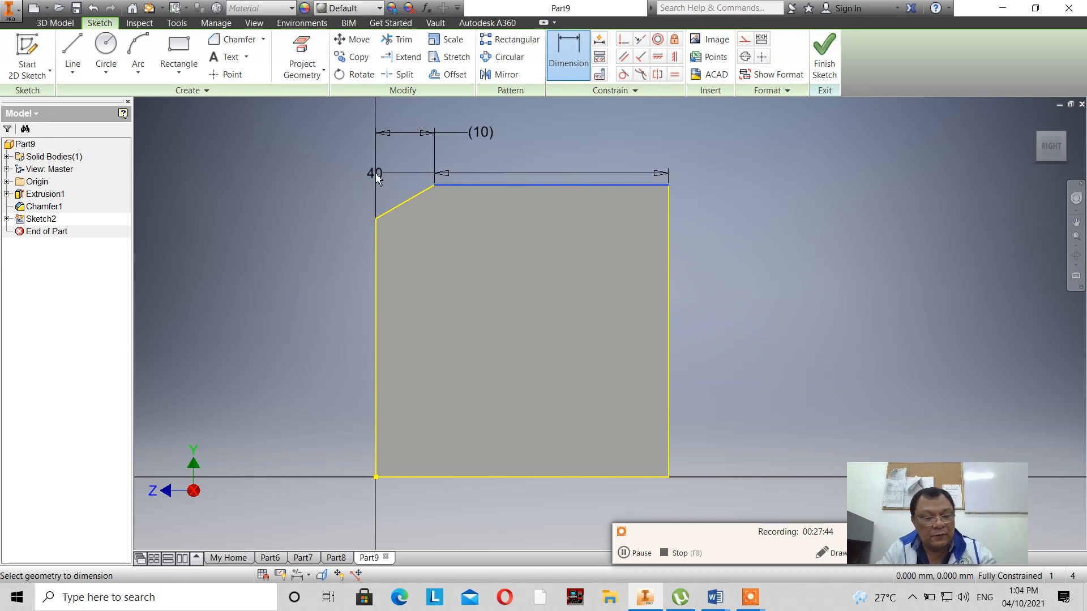
key(Escape)
click(578, 65)
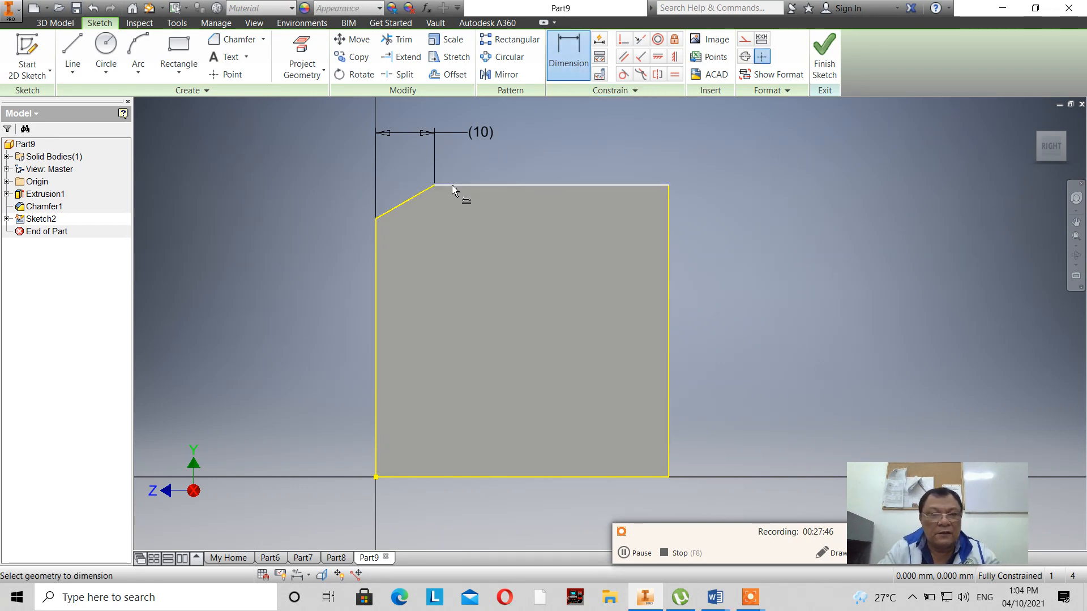
click(412, 205)
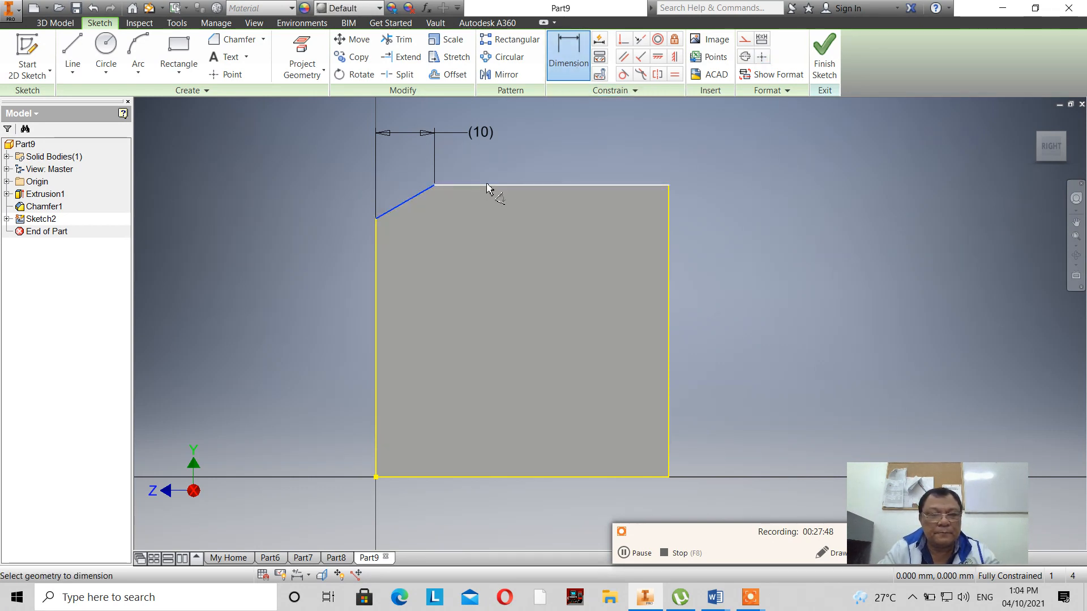
click(487, 186)
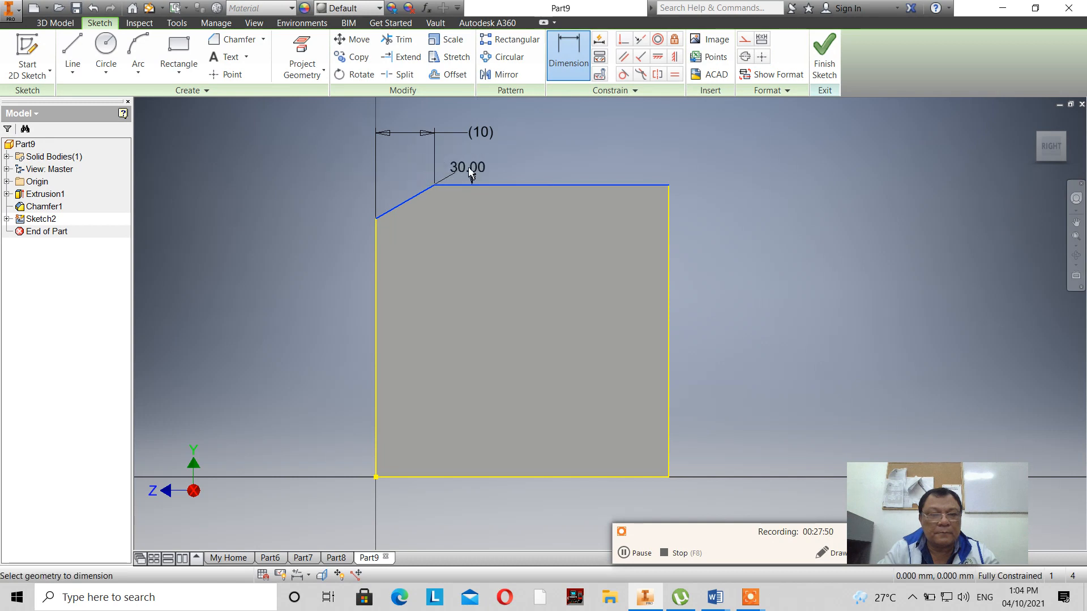
click(481, 168)
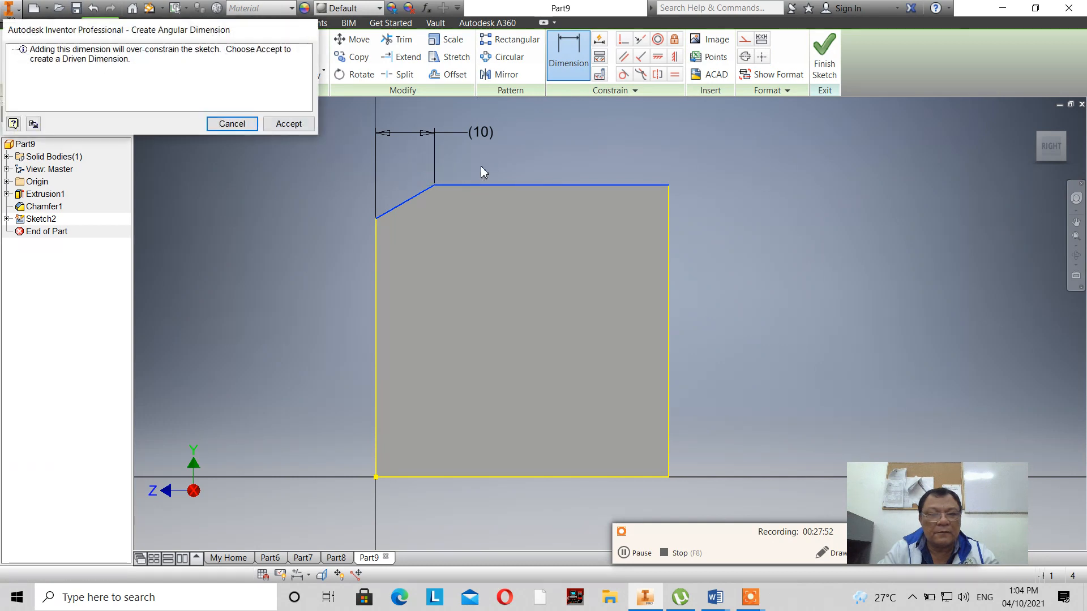
click(289, 126)
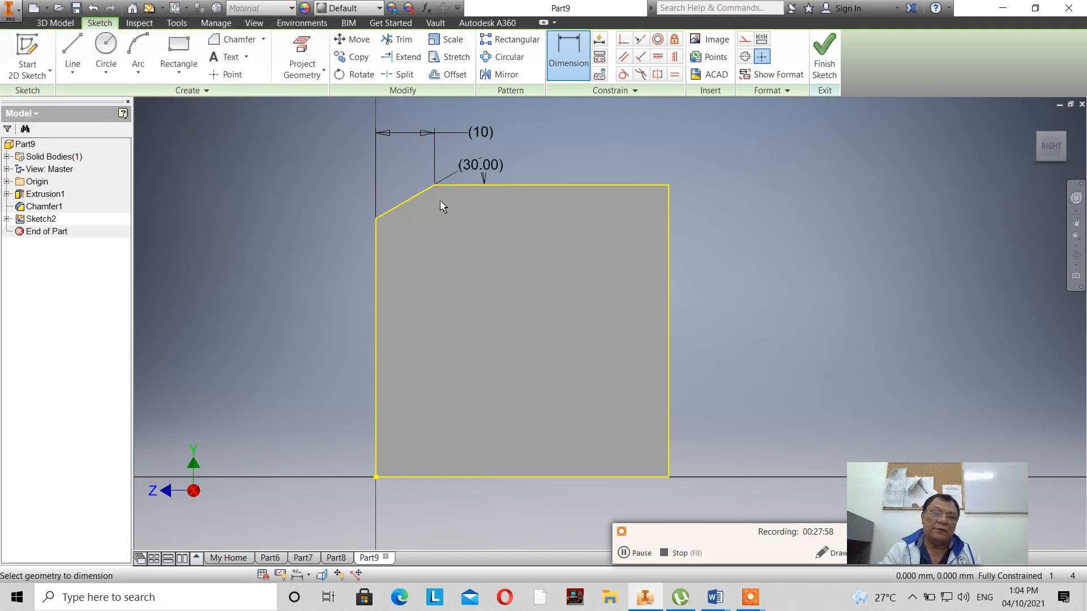
Finish the sketch and review the chamfer feature's distance and angle settings in the home view.
click(824, 57)
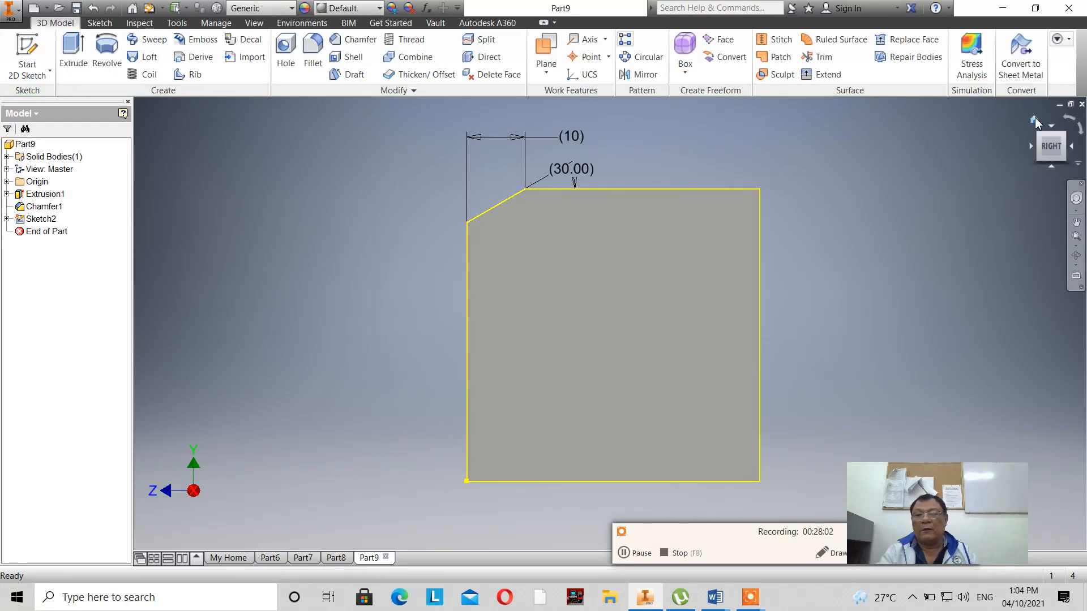
click(1034, 120)
scroll(523, 121, down, 3)
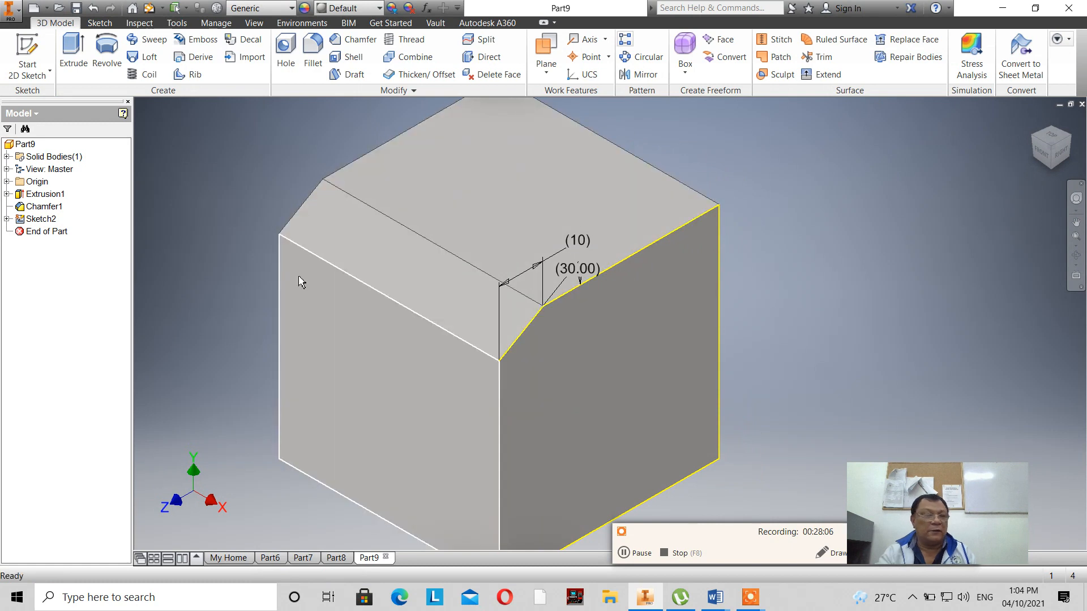
double_click(44, 206)
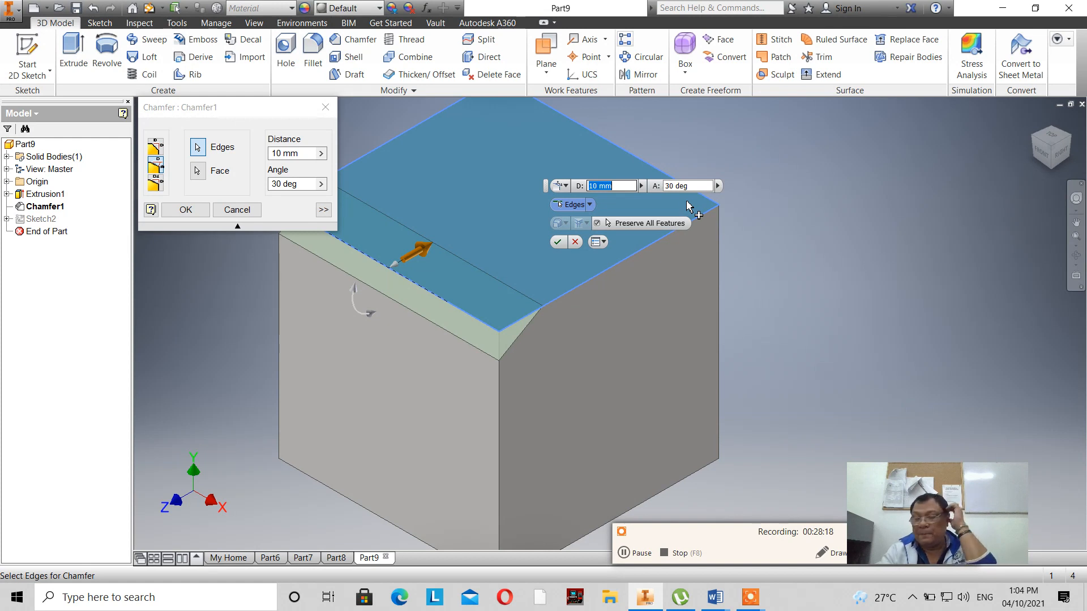
click(558, 241)
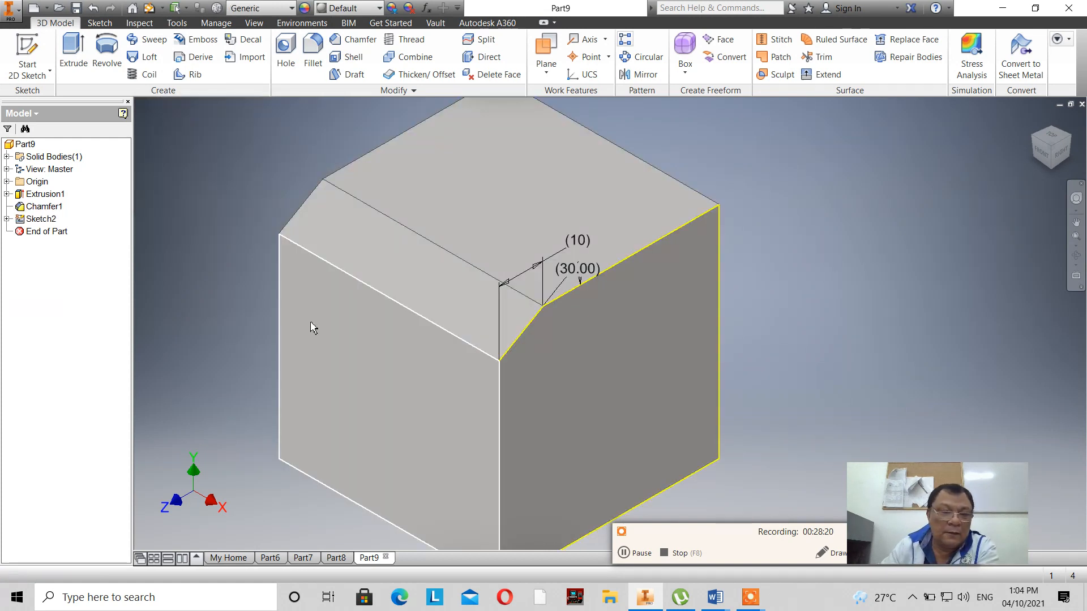
Undo the dimensioned sketch and the Distance and Angle chamfer to restore the plain cube.
click(93, 8)
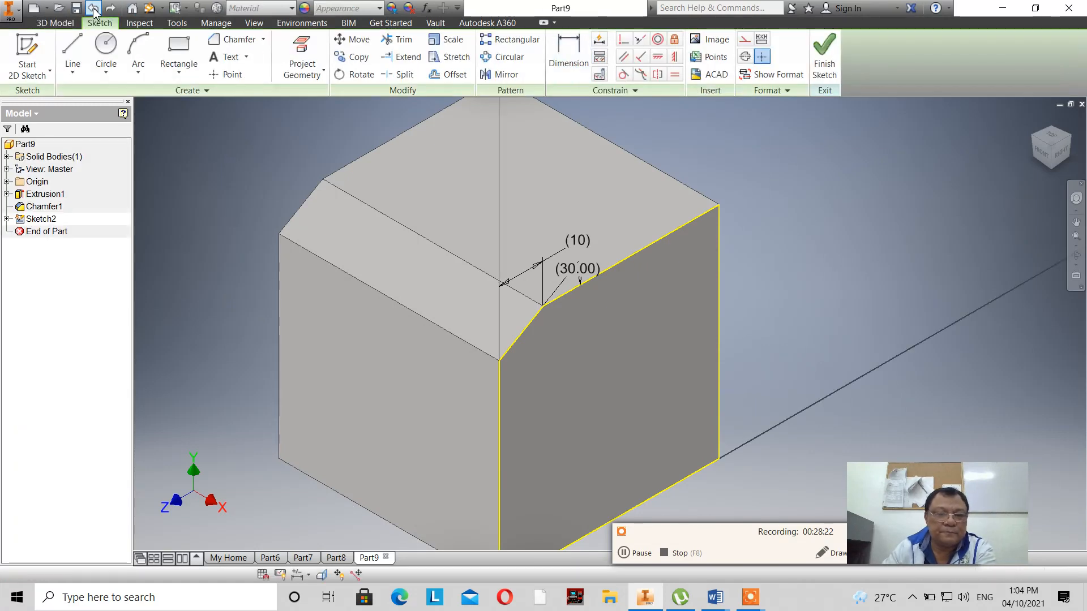
click(93, 8)
click(93, 9)
click(93, 9)
click(93, 8)
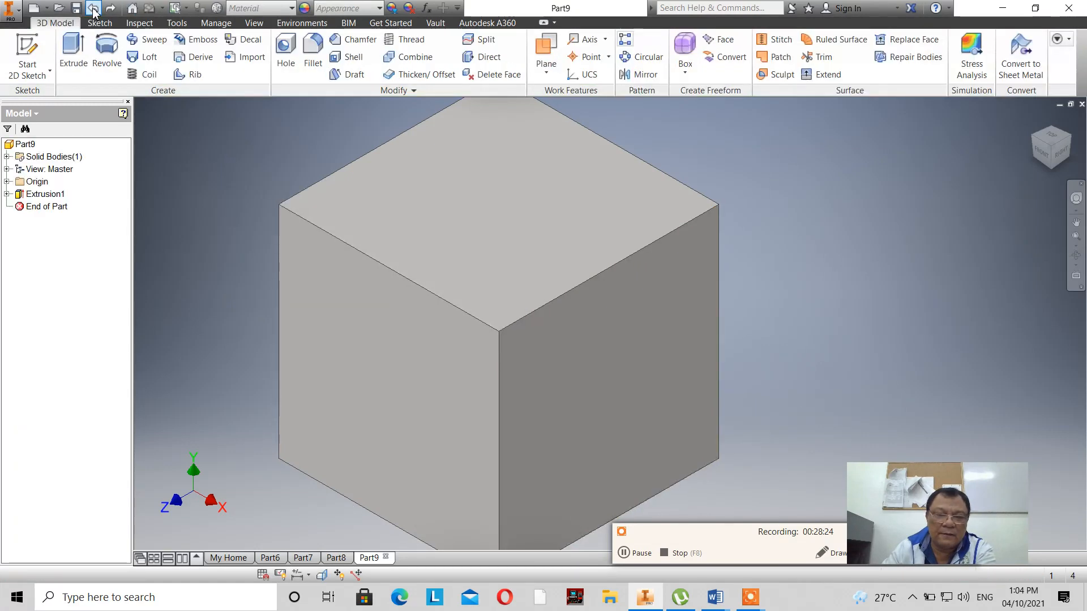
Set up a Two Distances chamfer of 20 mm and 10 mm on the cube's top front edge.
scroll(366, 215, down, 3)
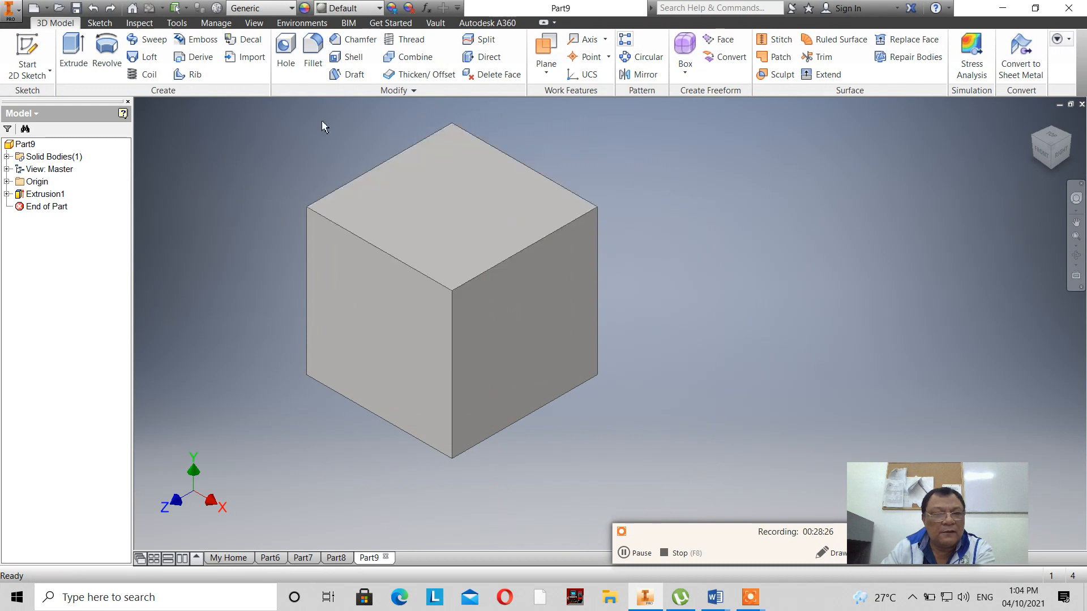
click(366, 42)
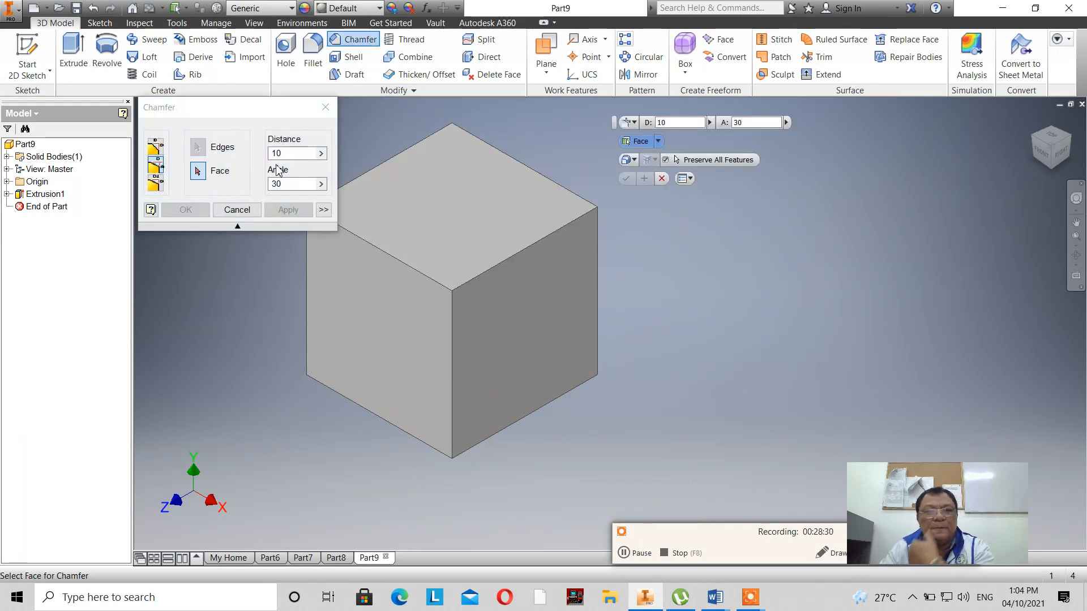
click(630, 122)
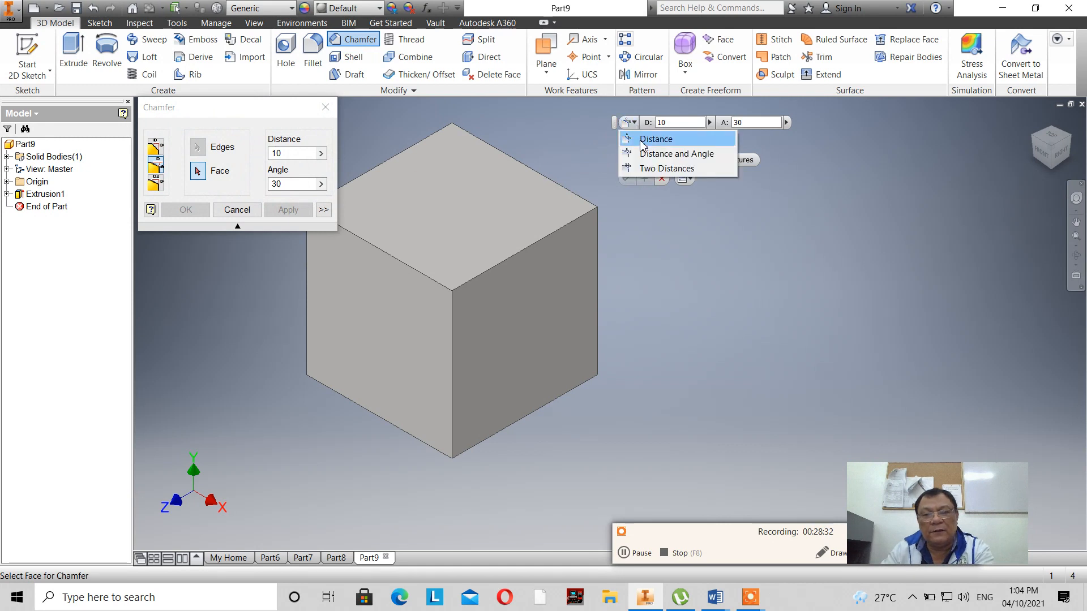
click(651, 170)
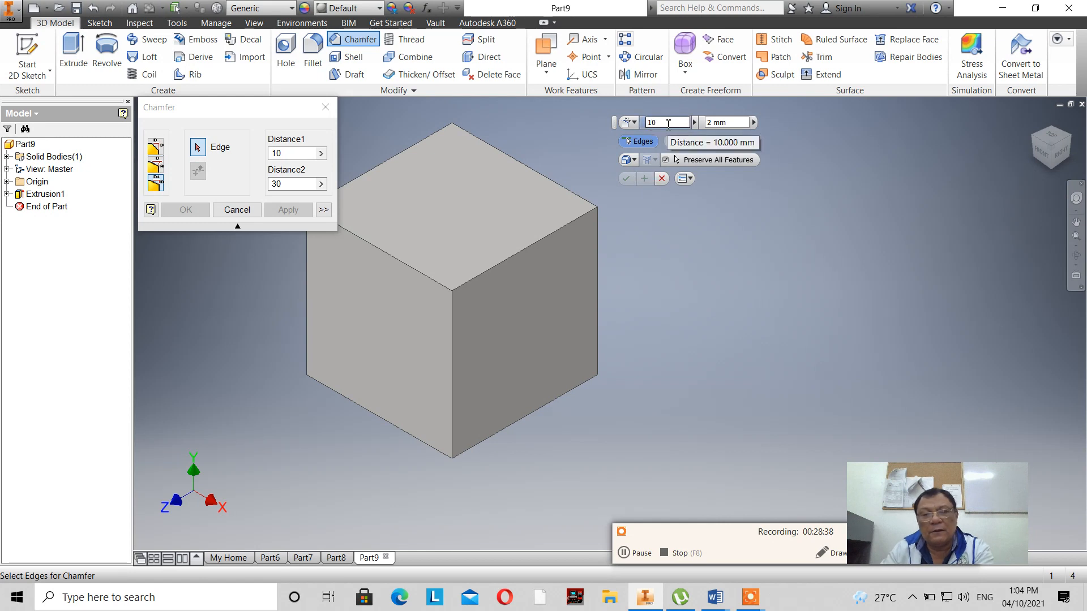
double_click(669, 122)
text(20)
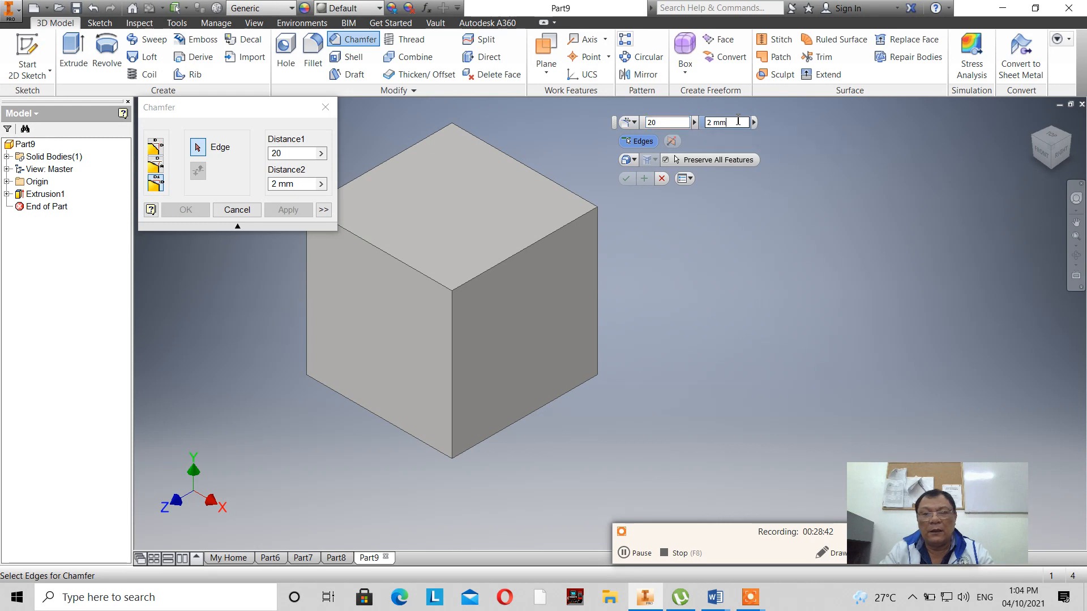
double_click(738, 122)
text(10)
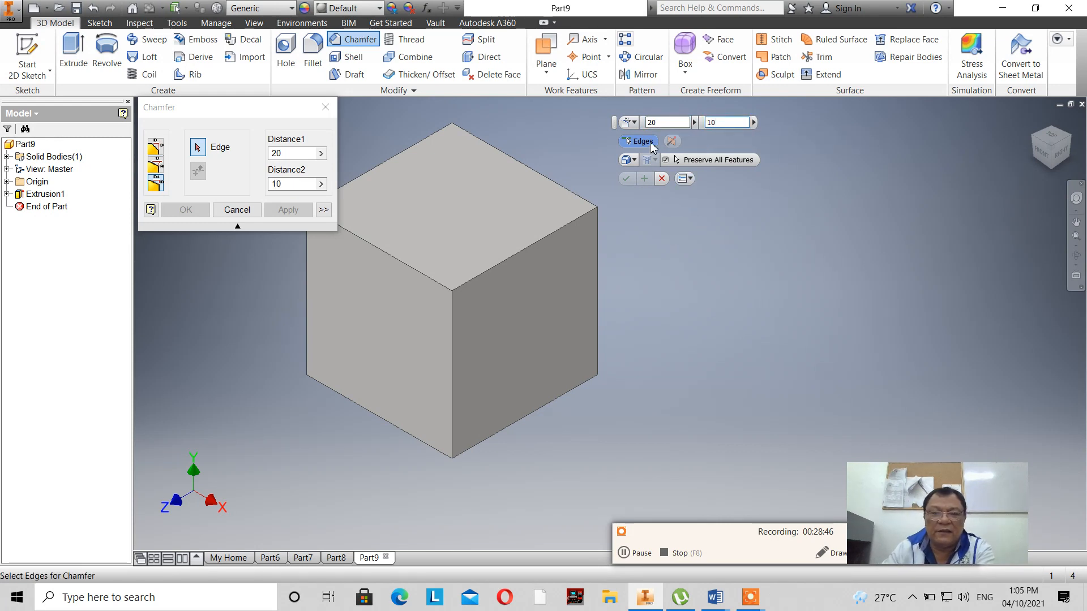
click(415, 273)
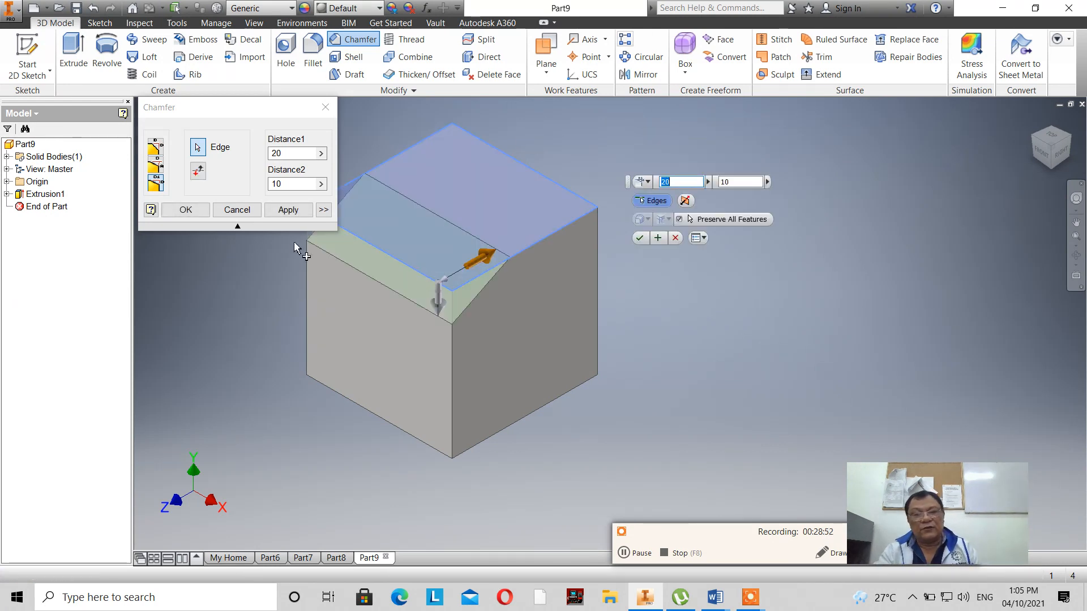
Flip the two chamfer distances to 10 mm and 20 mm and create the chamfer.
scroll(306, 241, down, 5)
scroll(273, 301, up, 5)
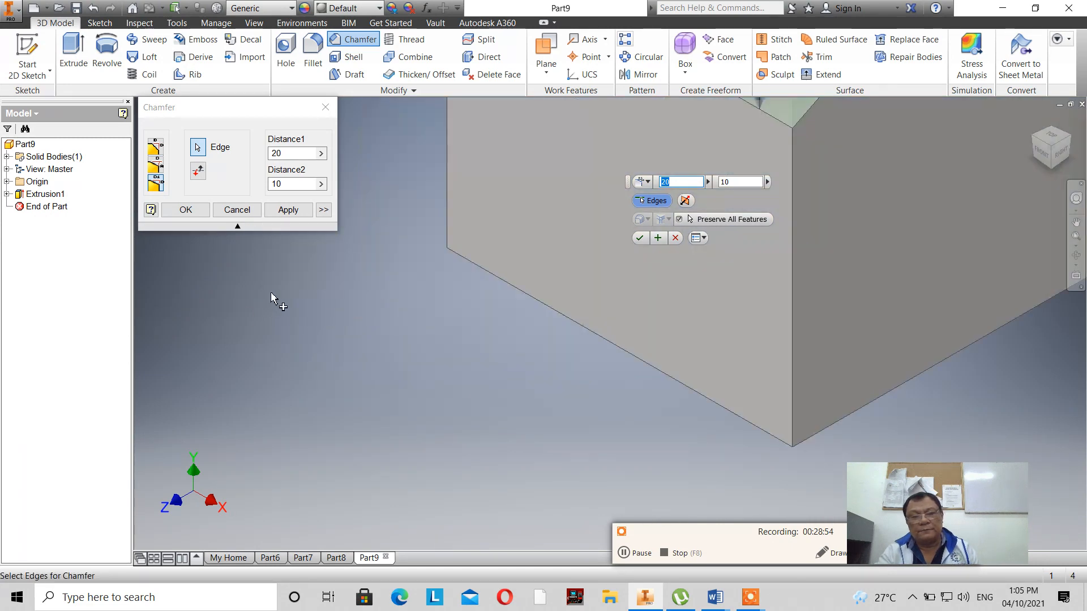
scroll(274, 302, down, 3)
scroll(273, 298, up, 3)
scroll(273, 301, down, 3)
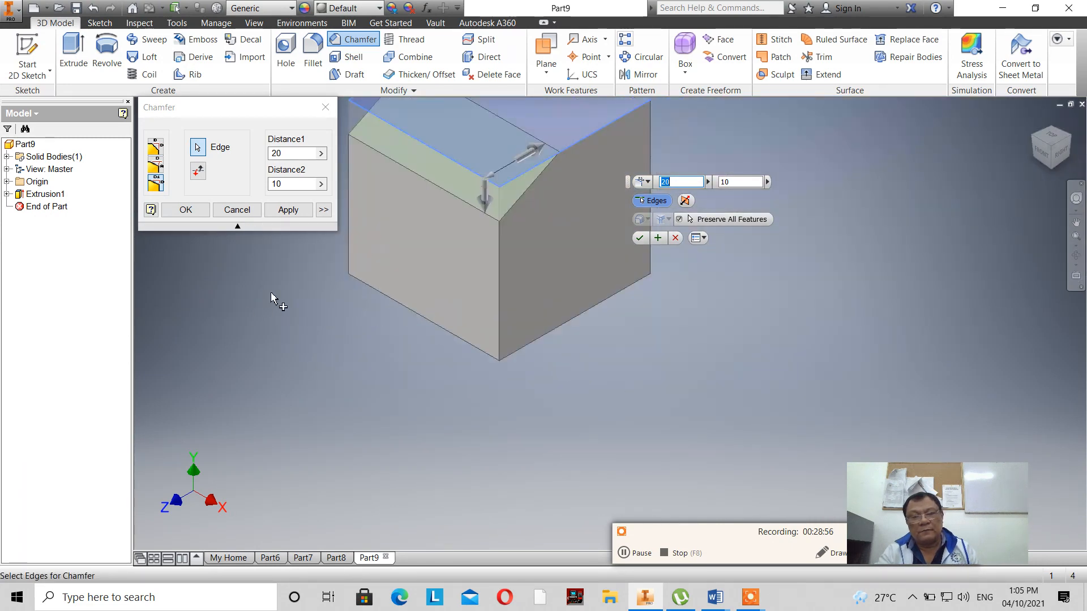
click(1076, 222)
drag(480, 230, 505, 337)
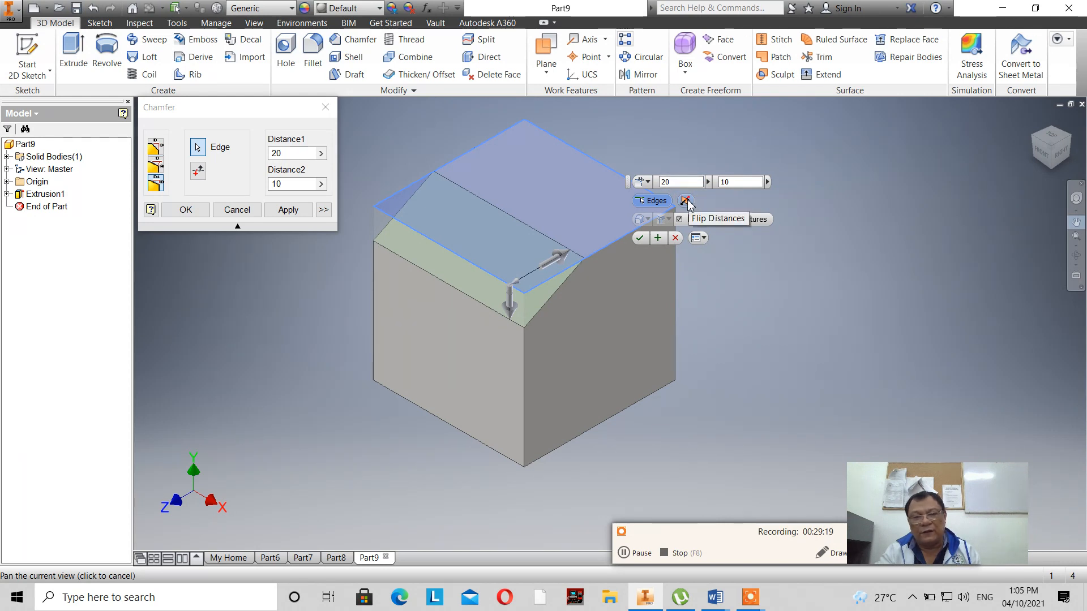
click(685, 200)
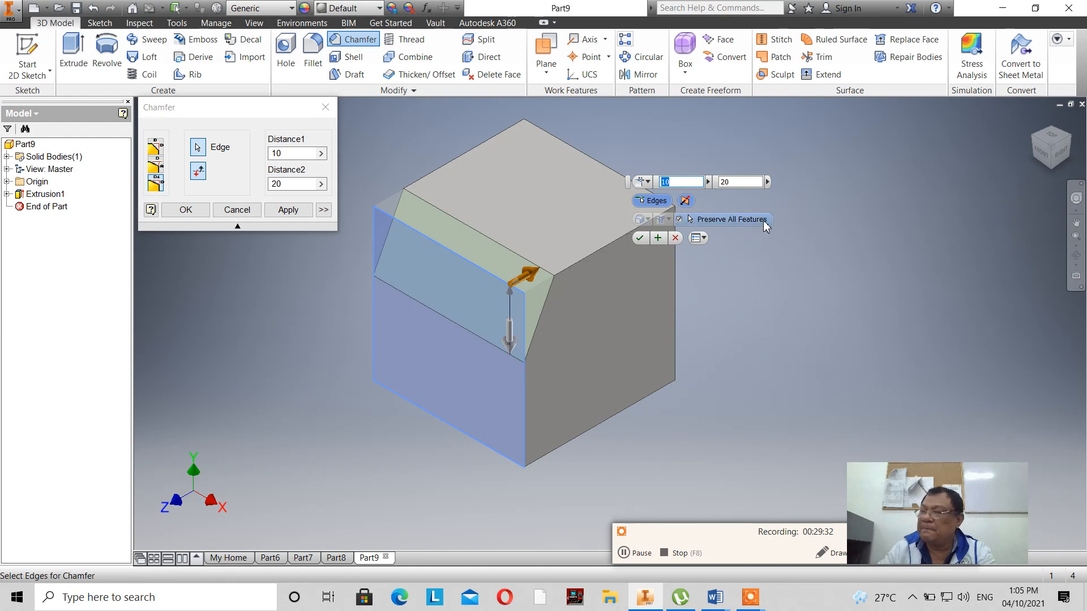
click(640, 239)
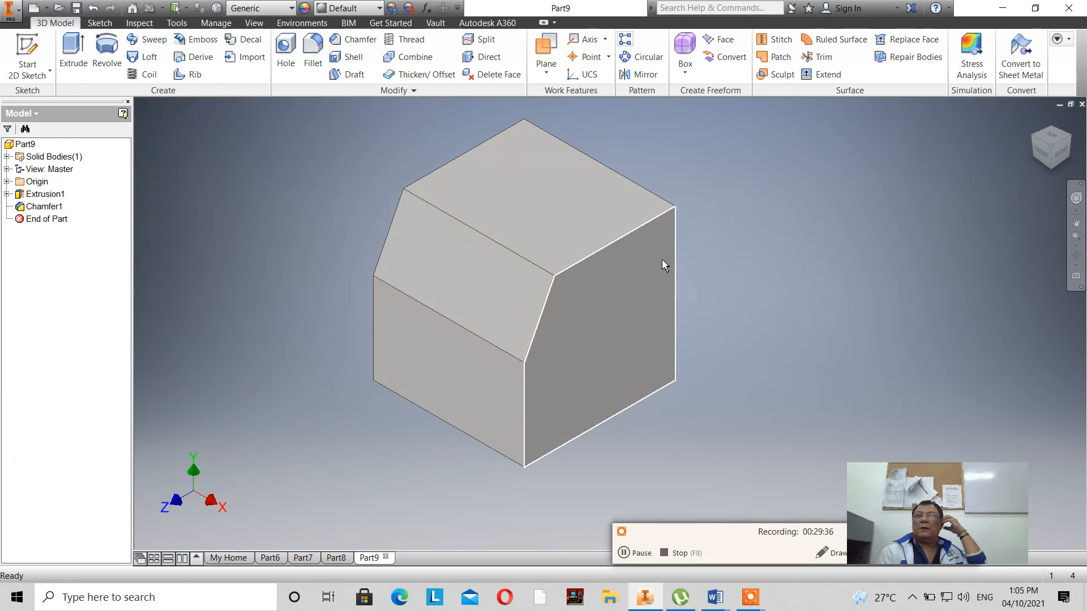
Undo the Two Distances chamfer to restore the plain cube.
mouse_move(661, 259)
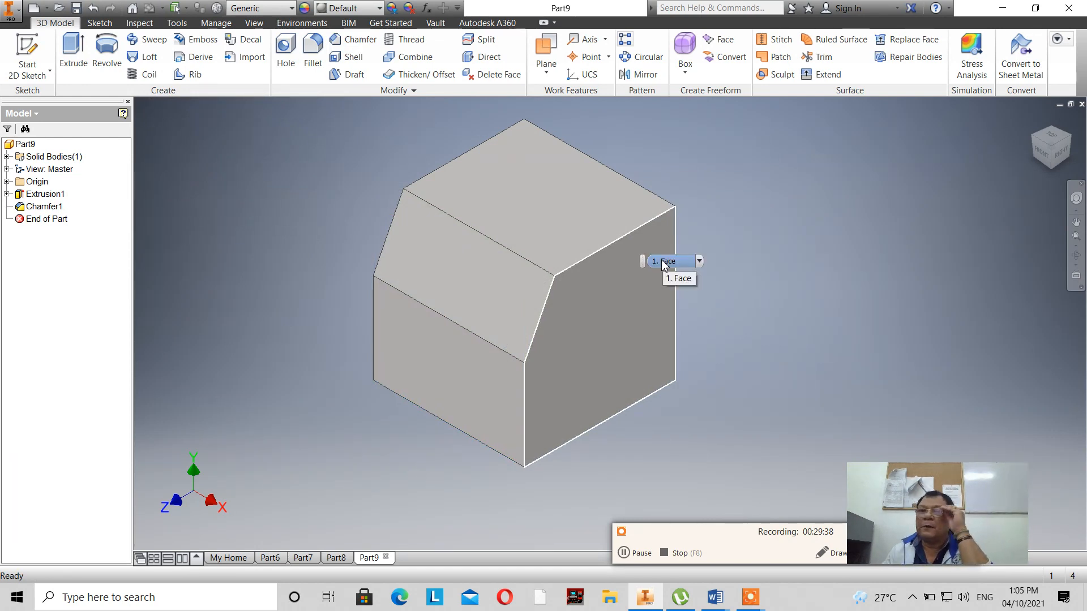
click(94, 9)
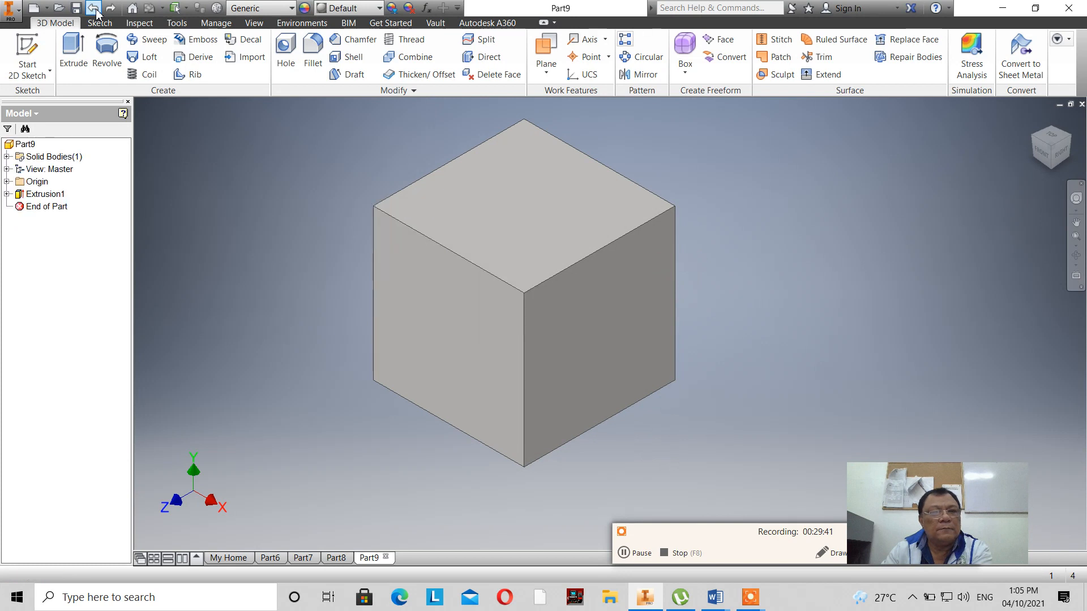
Set up a 5 mm Distance chamfer on the three cube edges meeting at the top corner between the front and right faces.
click(358, 41)
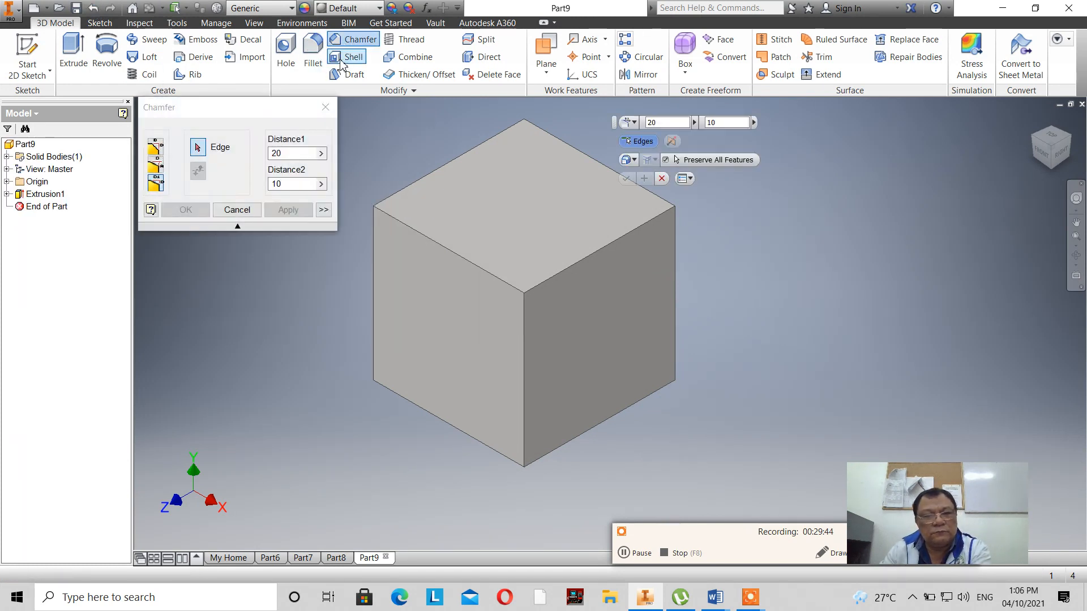
click(154, 148)
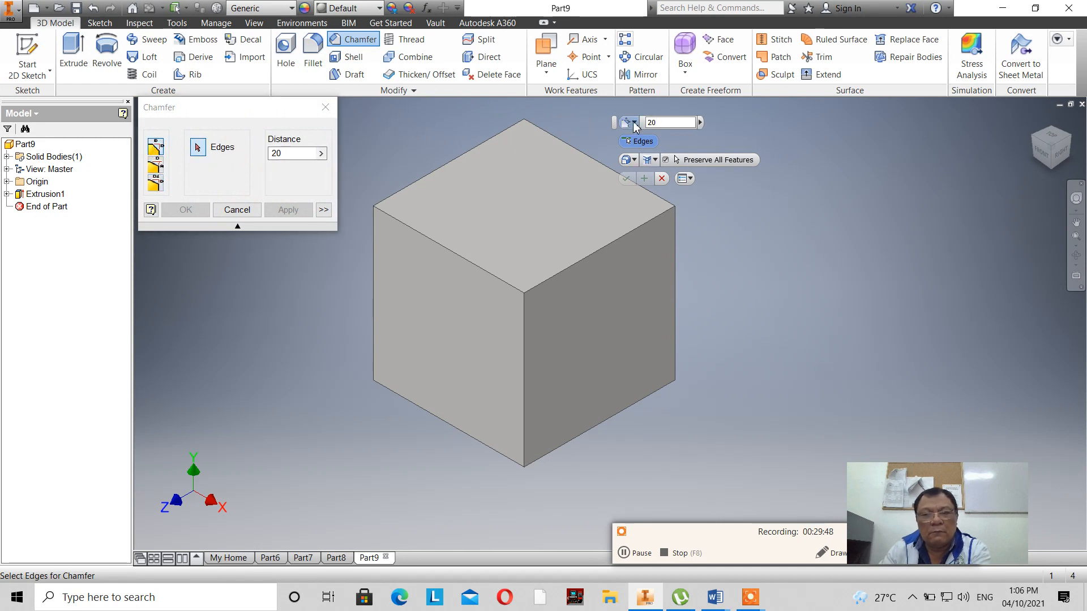
click(634, 123)
click(640, 139)
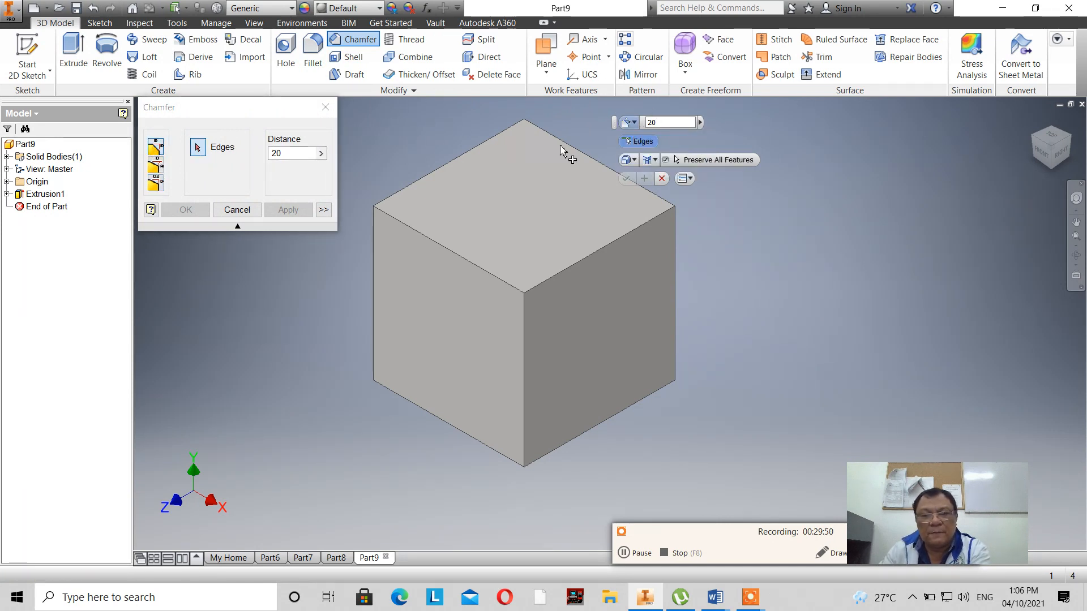
drag(668, 123, 591, 128)
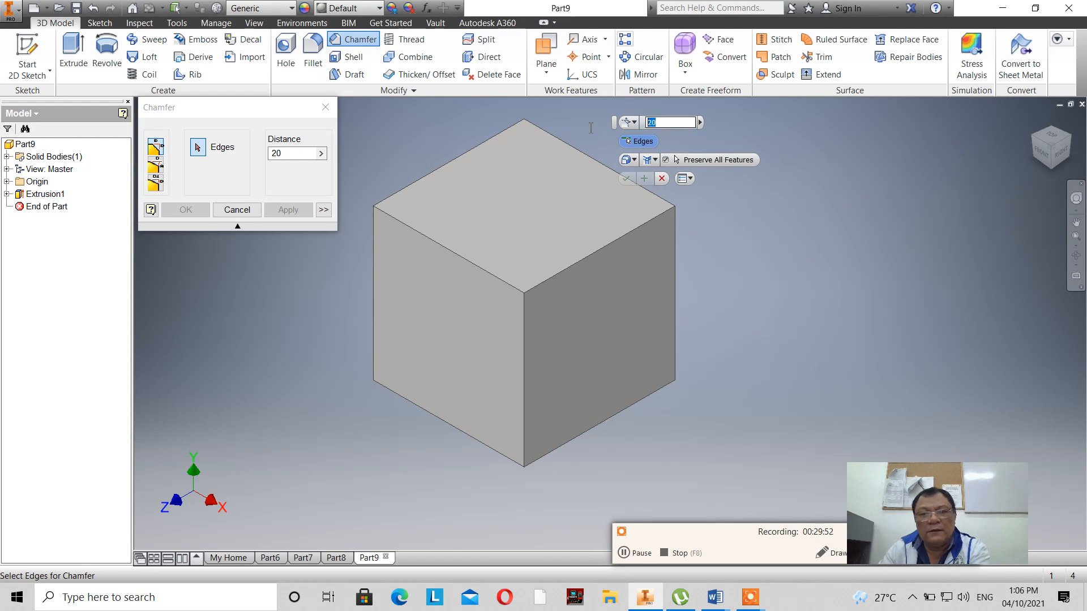
text(5)
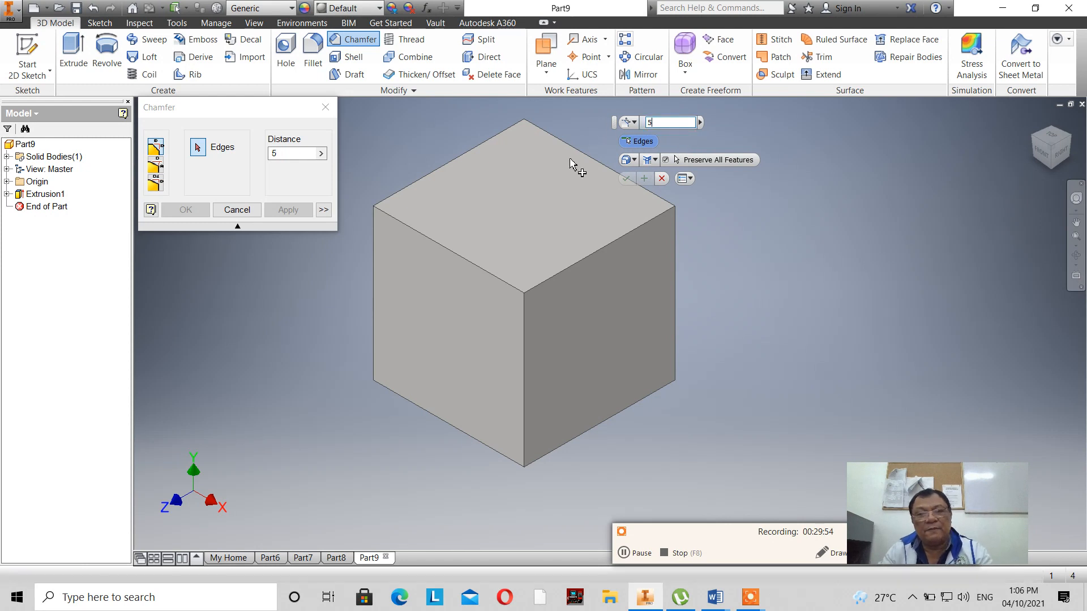
click(470, 266)
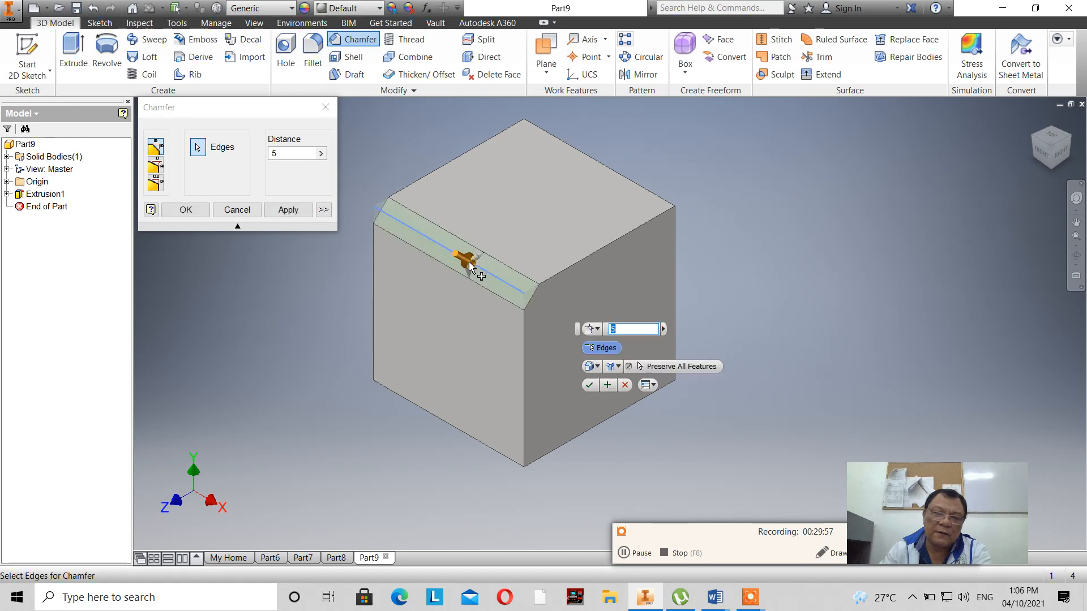
click(564, 279)
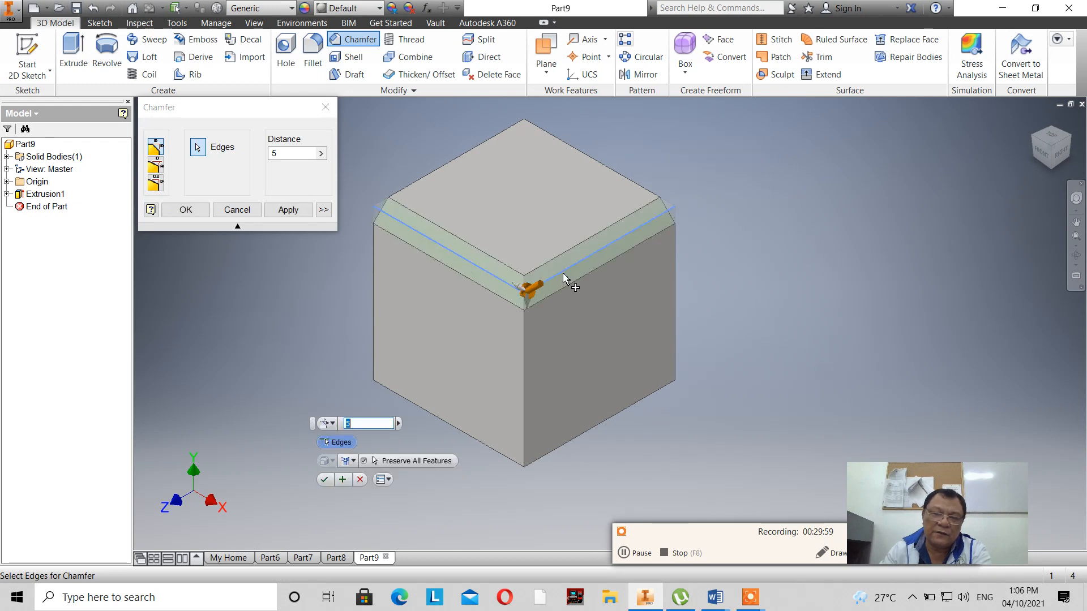
click(525, 342)
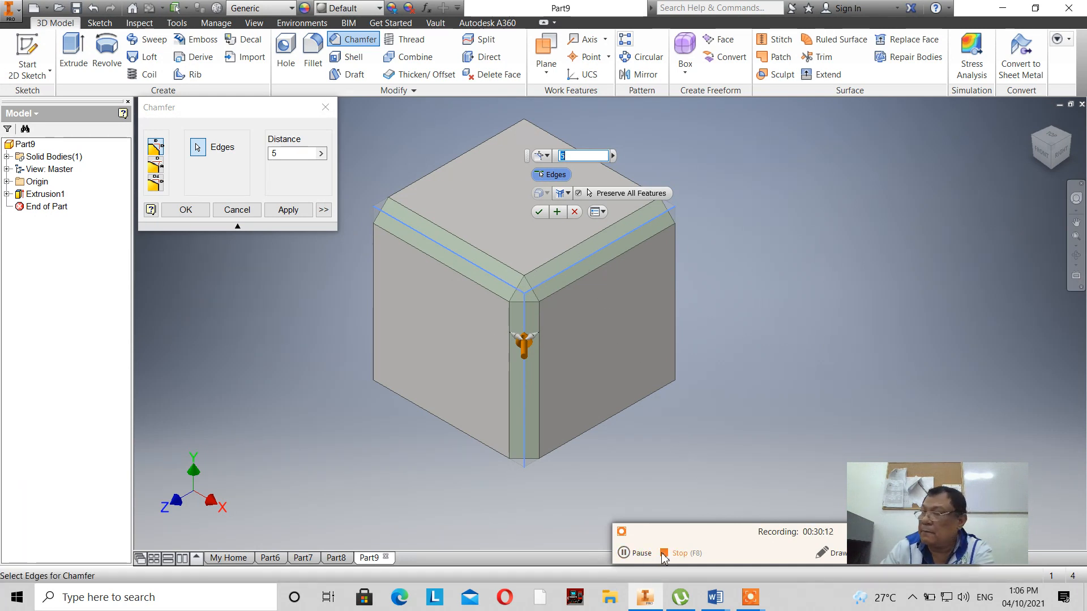
Compare the Setback and No setback corner options in the three-edge chamfer preview, ending on Setback.
click(568, 194)
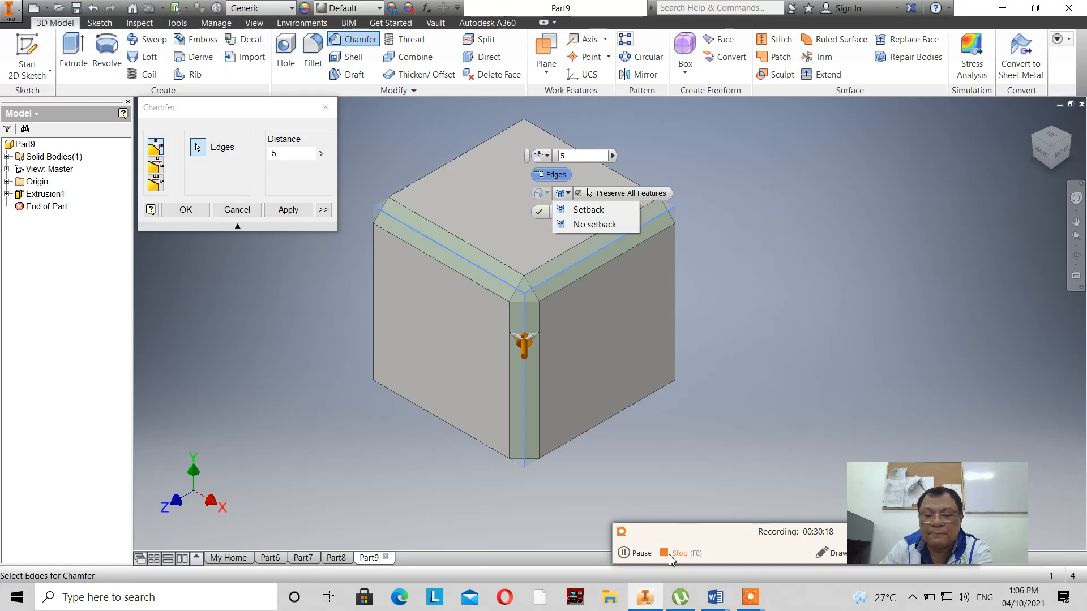
click(628, 554)
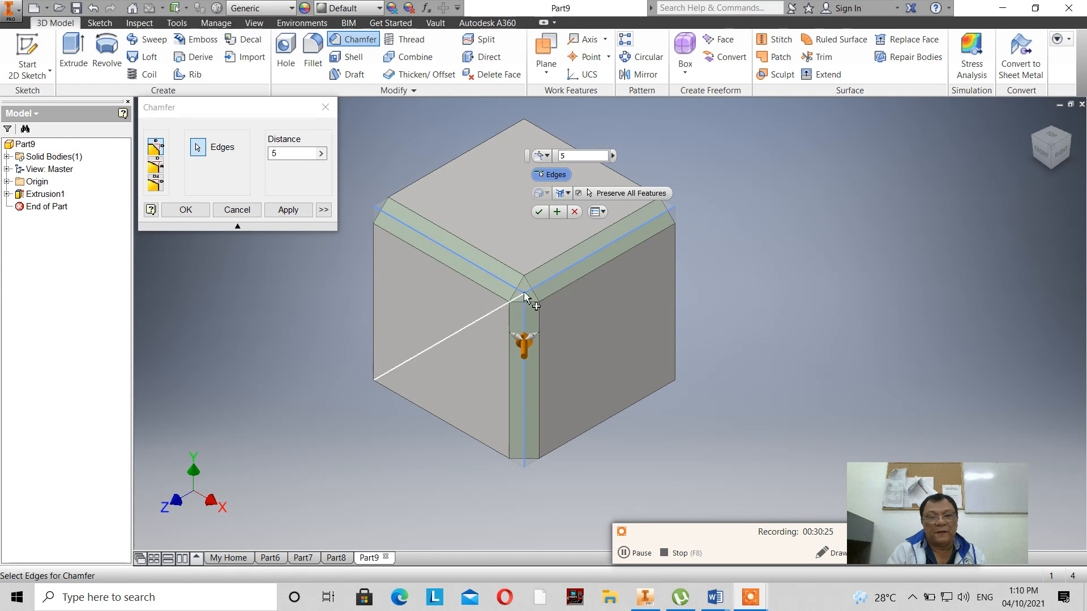
click(566, 194)
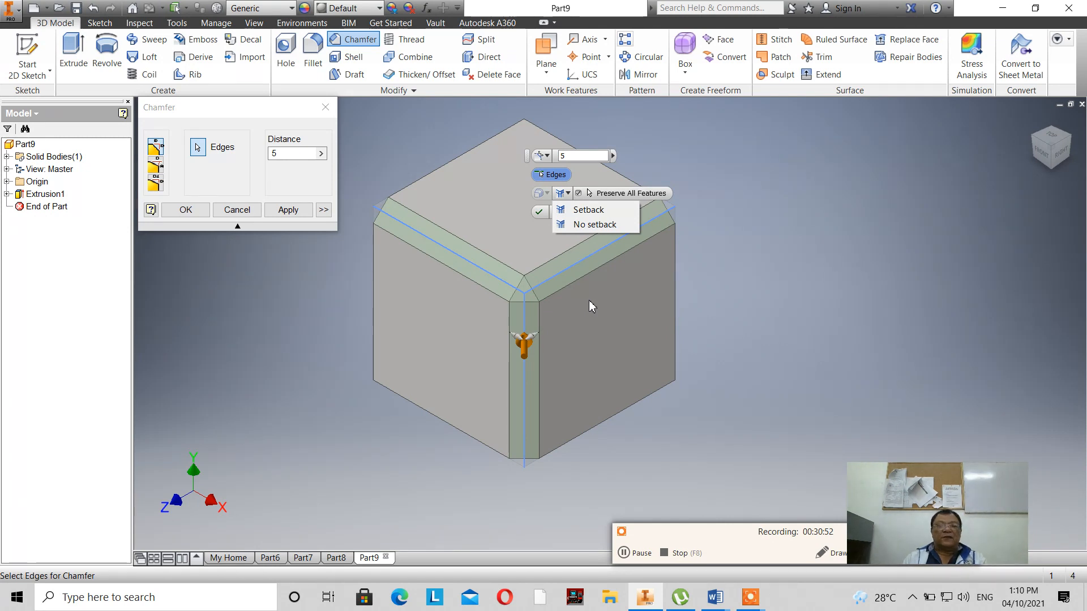
click(580, 216)
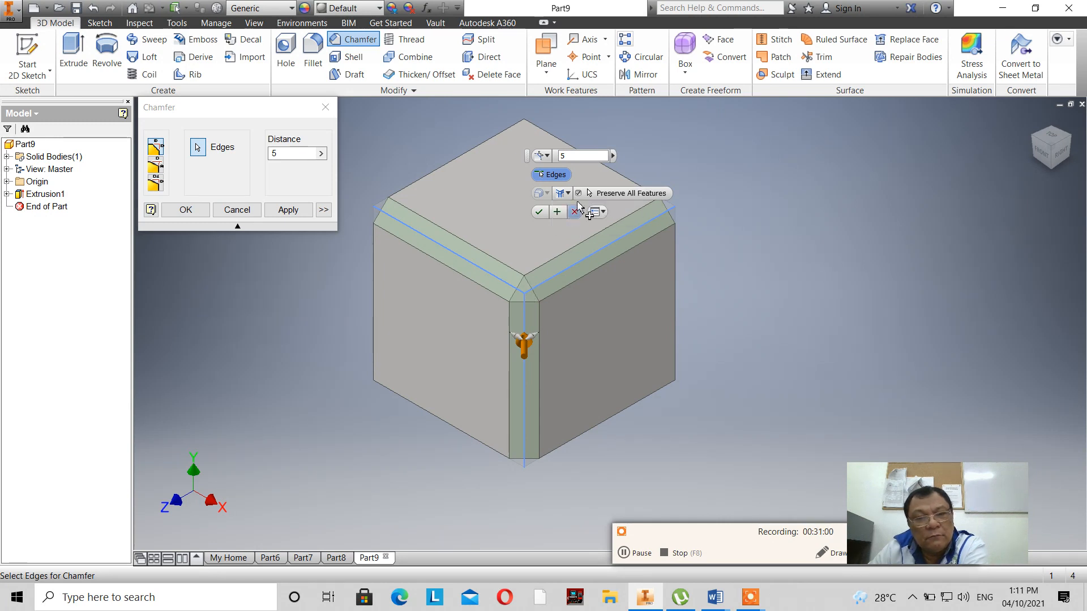
click(570, 193)
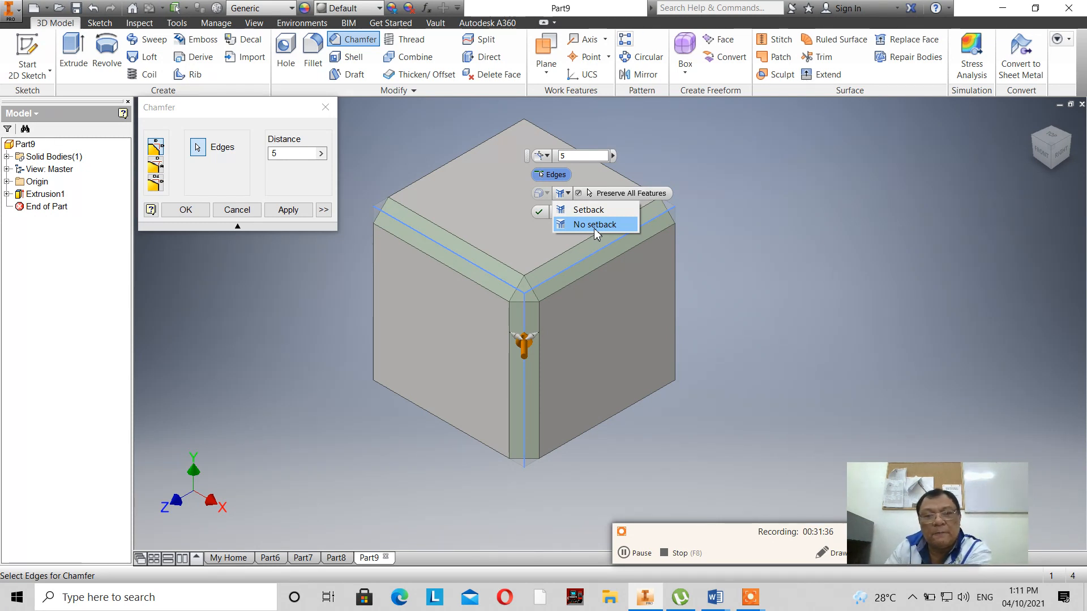
click(594, 229)
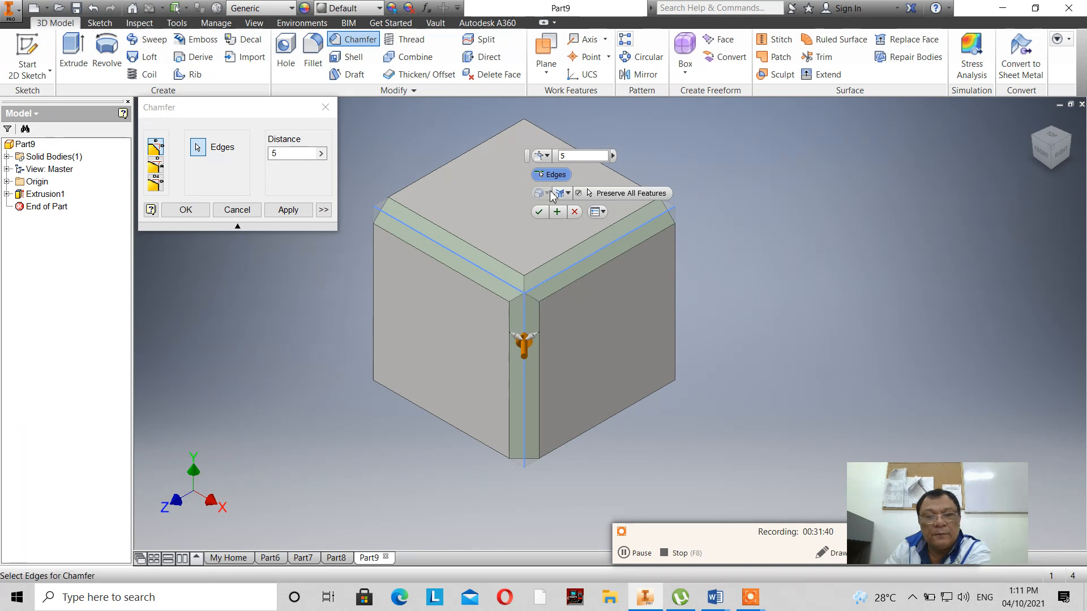
click(568, 194)
click(566, 213)
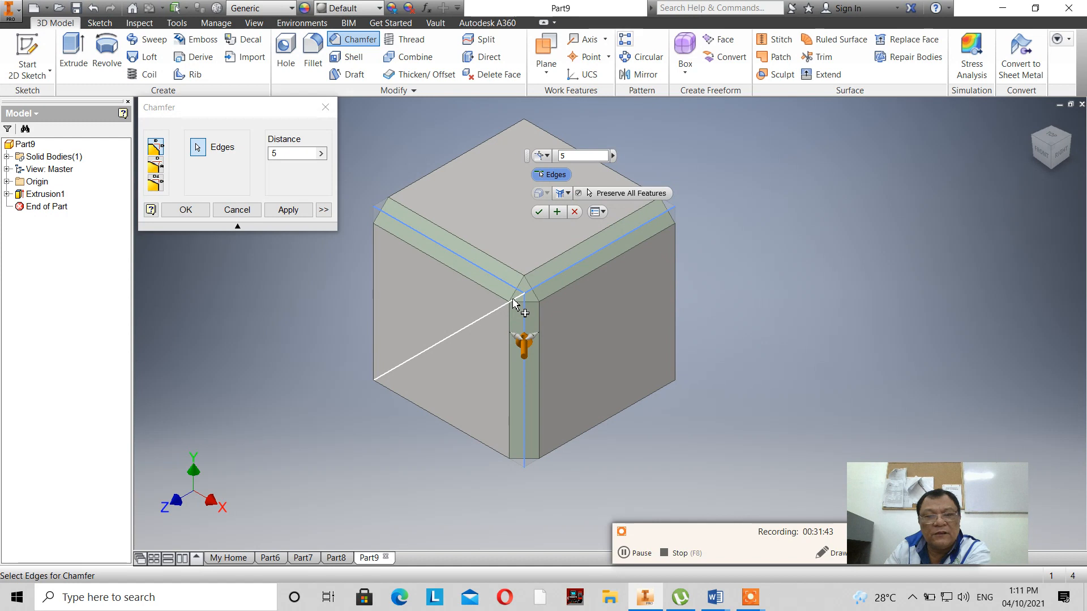
Set the chamfer's corner treatment to No setback and create the three-edge chamfer.
click(568, 194)
click(577, 226)
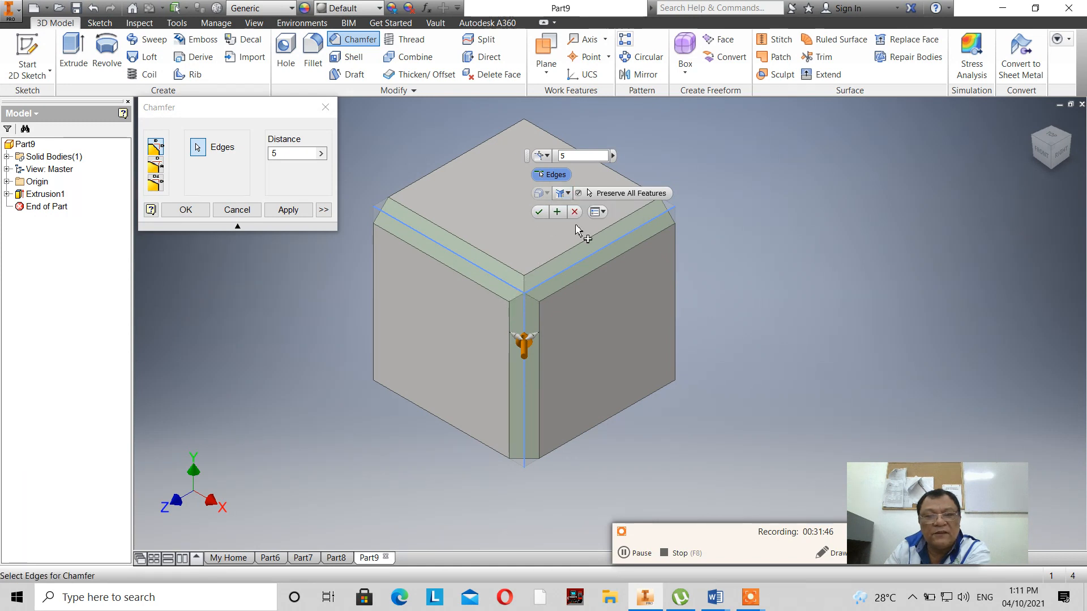
click(540, 213)
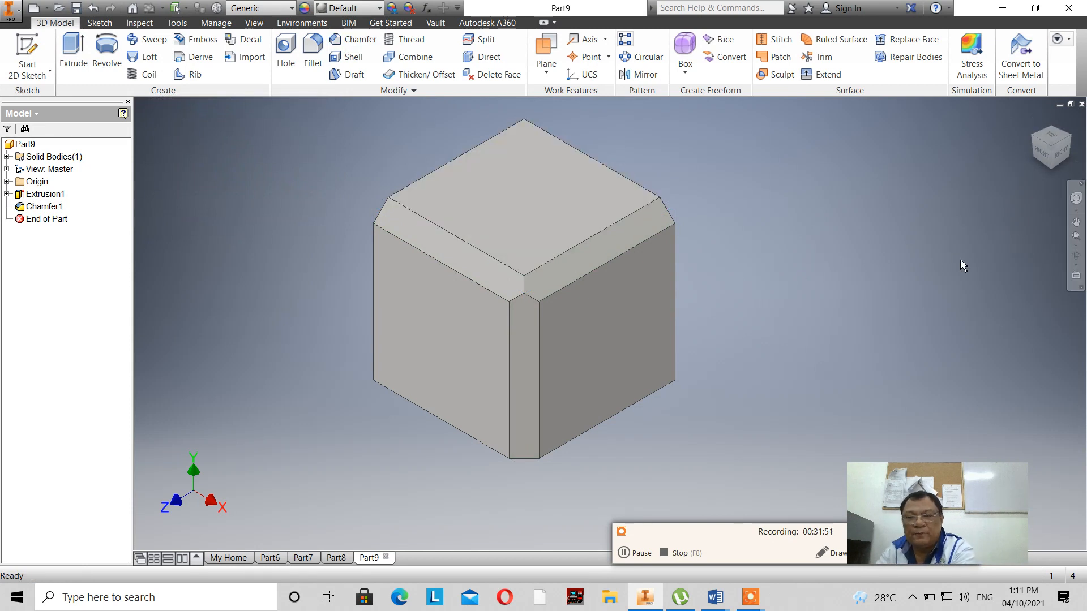
Examine the chamfered corner from a rotated angle, and return to the home view with the cube centred.
click(1074, 259)
drag(704, 306, 596, 299)
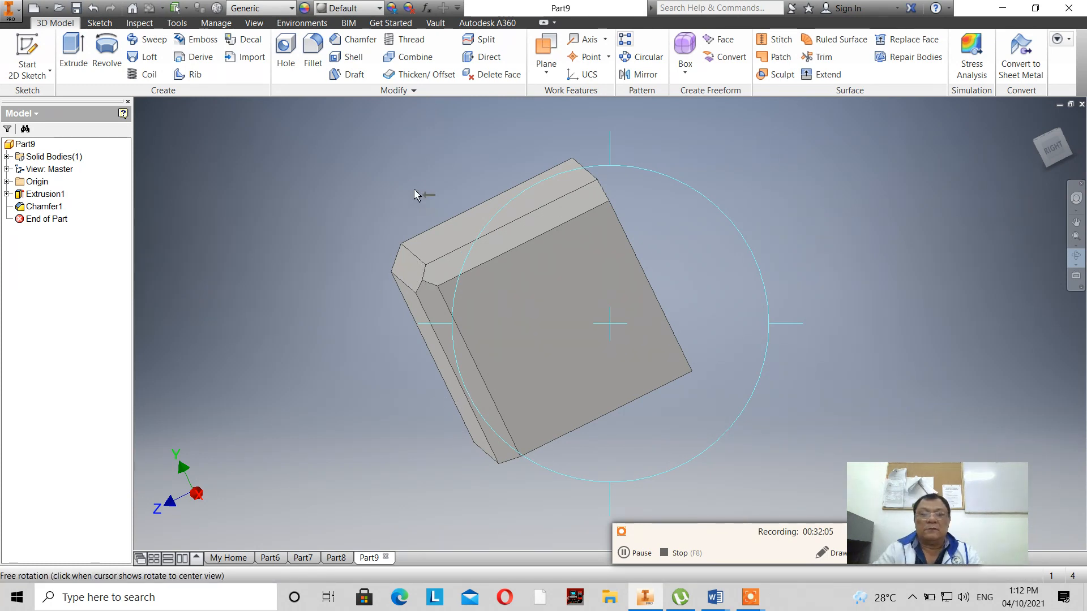
right_click(385, 175)
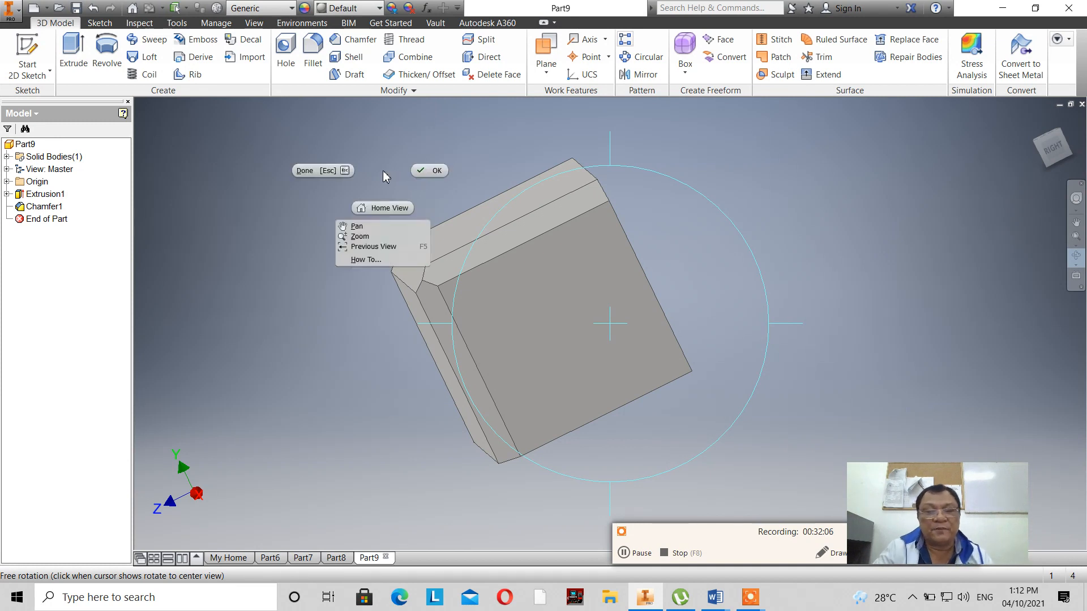
click(425, 172)
click(1034, 122)
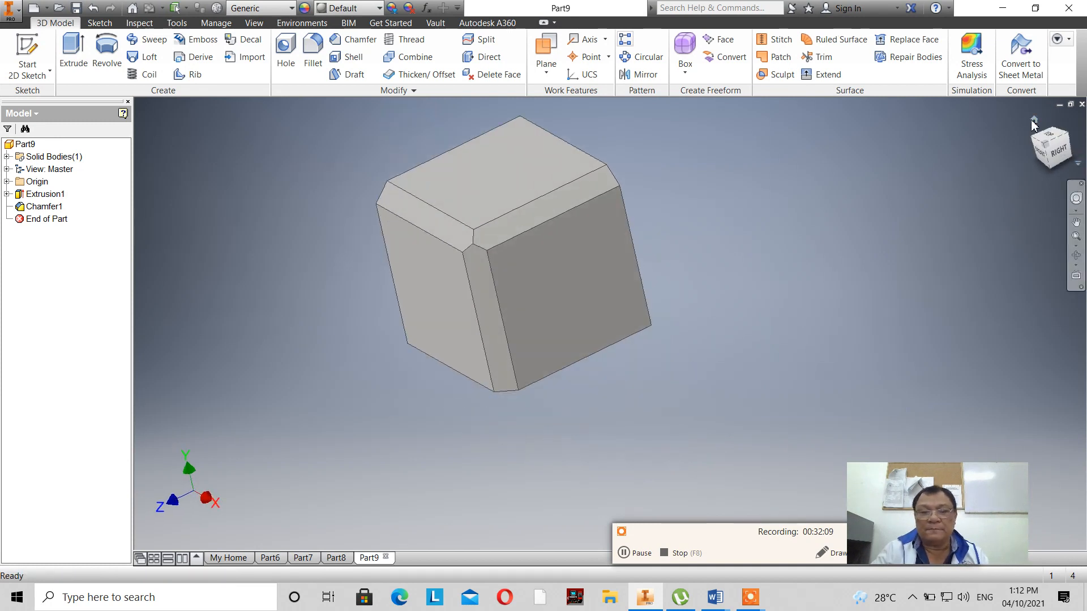
click(1076, 222)
drag(558, 201, 574, 314)
right_click(693, 280)
click(745, 279)
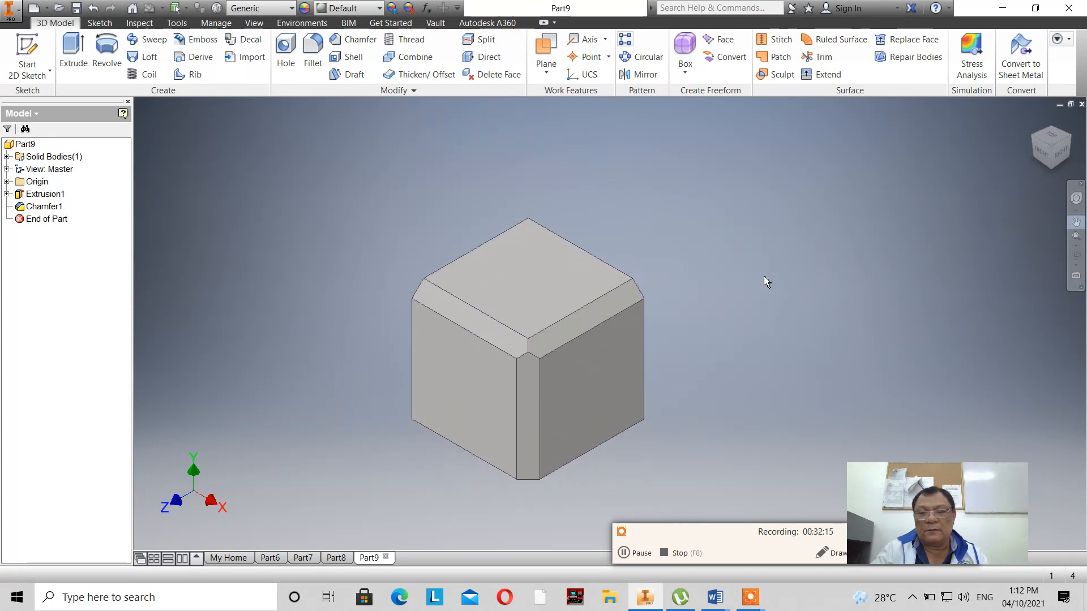